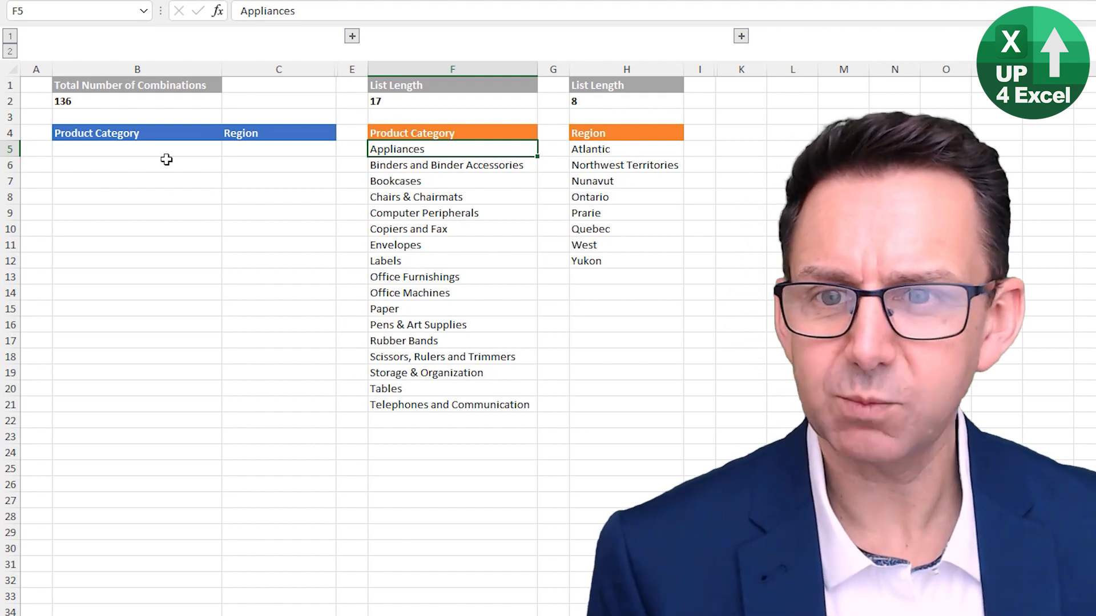
click(153, 146)
drag(152, 147, 154, 293)
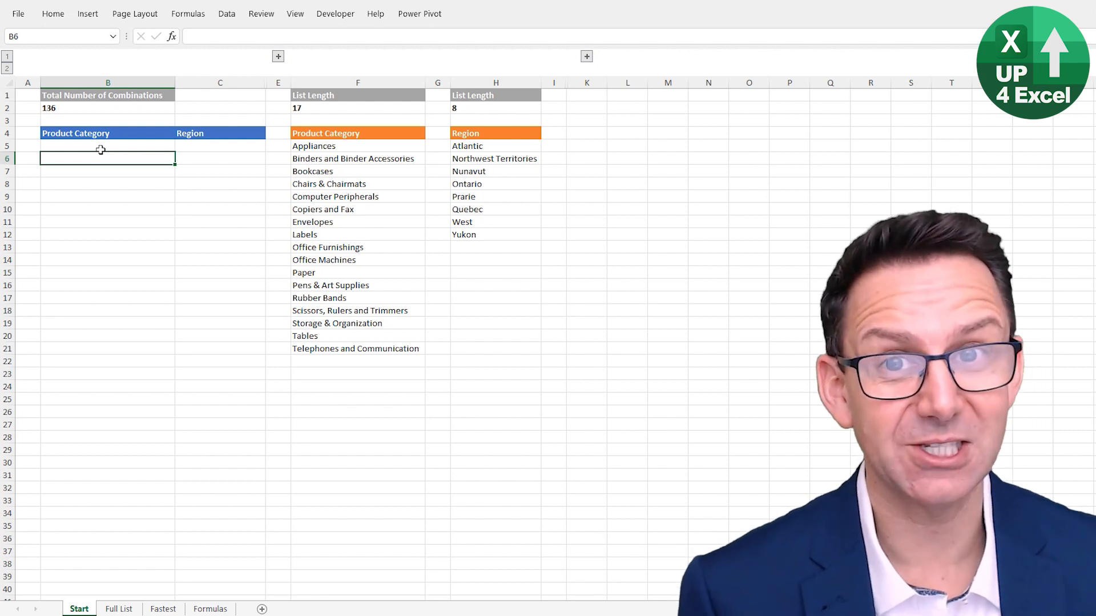
Copy the full product category list from F5:F21 into the Product Category column of the combinations list, starting at B5
drag(357, 149, 356, 346)
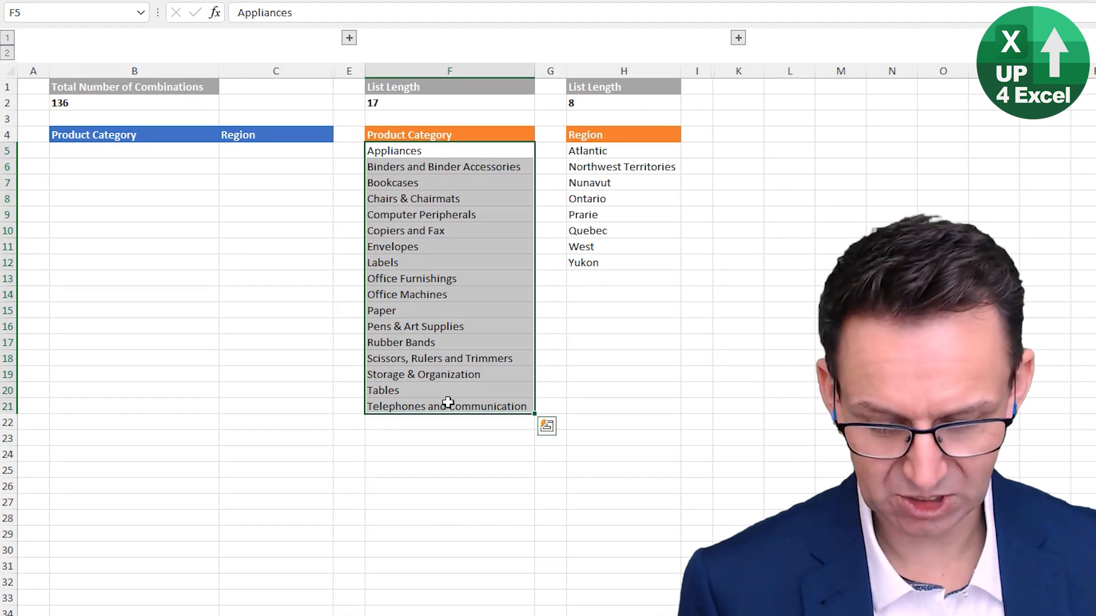
key(ctrl+c)
click(160, 150)
key(ctrl+v)
Fill the Region cells C5:C21 with Atlantic, copied from the first entry in the Region source list
click(612, 150)
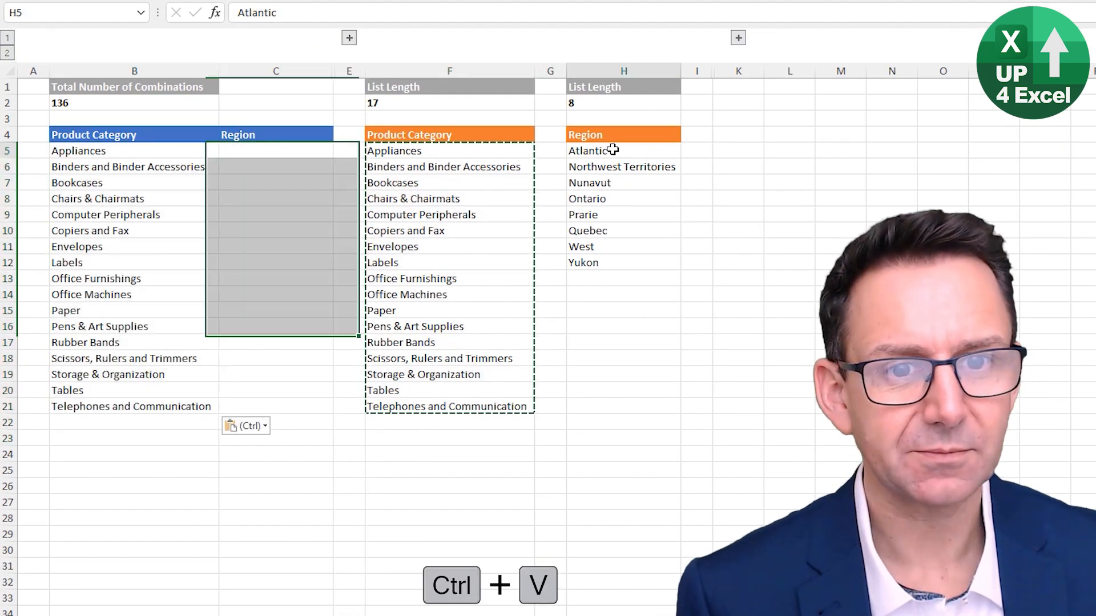
key(ctrl+c)
drag(269, 150, 274, 406)
key(ctrl+v)
Duplicate the product categories in B5:B21 directly below the existing block, starting at B22
click(178, 151)
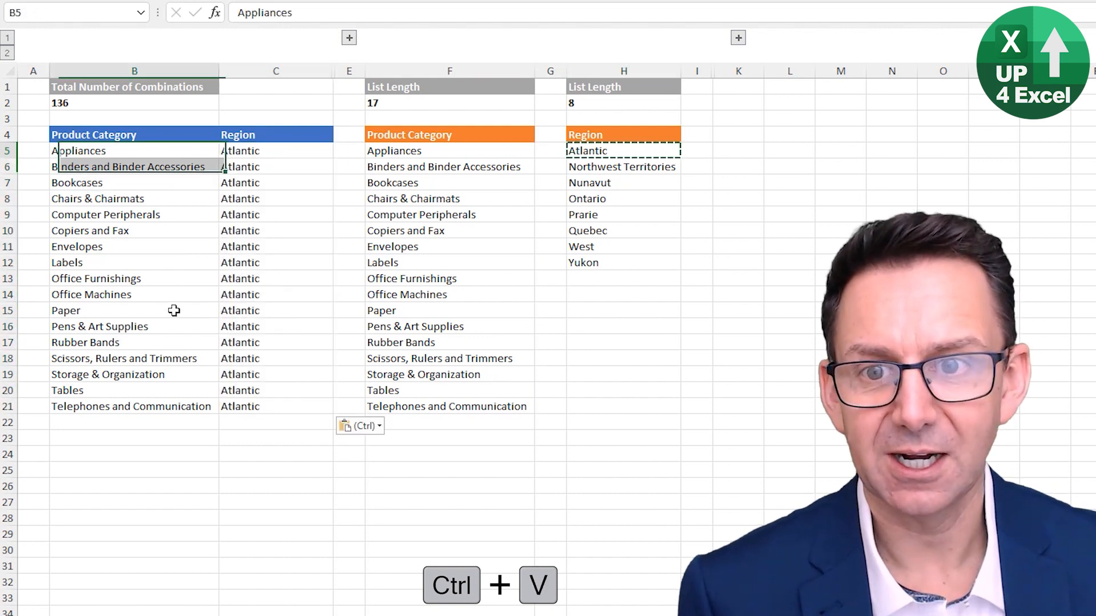
drag(174, 286, 183, 406)
key(ctrl+c)
click(166, 424)
key(ctrl+v)
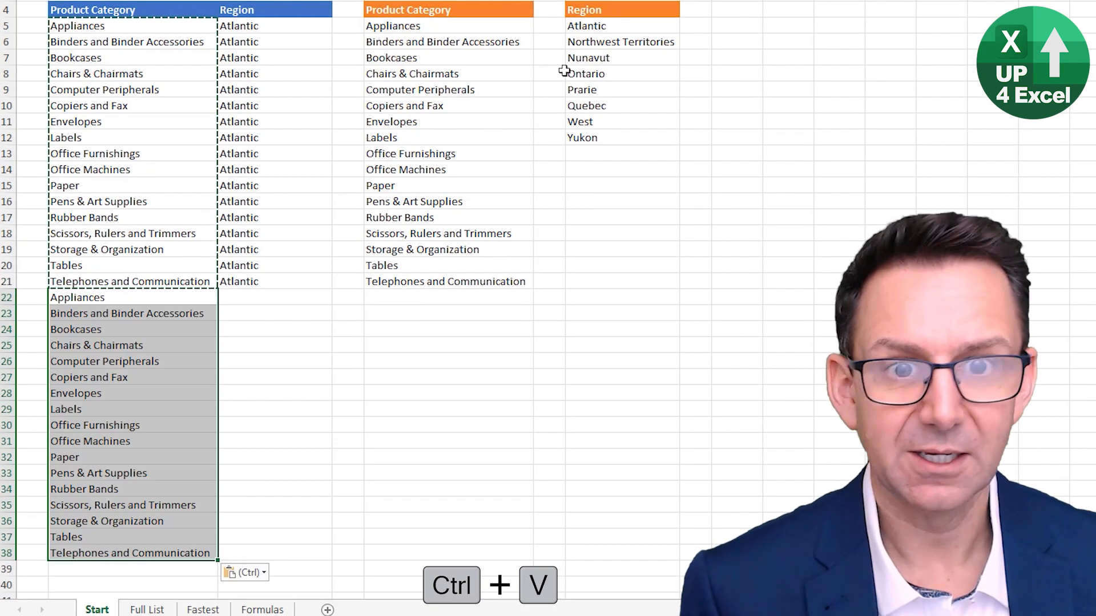
Fill the Region cells C22:C38 beside the second product category block with Northwest Territories, copied from the Region source list
click(605, 41)
key(ctrl+c)
click(251, 298)
shift+click(228, 550)
key(ctrl+v)
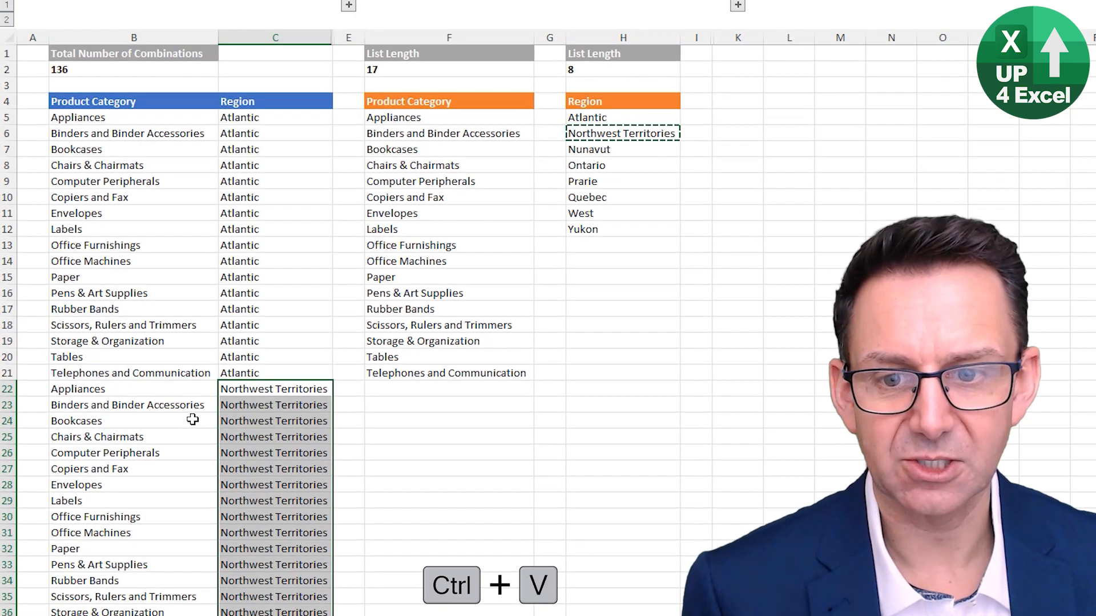
Expand the grouped columns to reveal the Customer Segment column and source list, and select the four segments
click(192, 420)
click(110, 70)
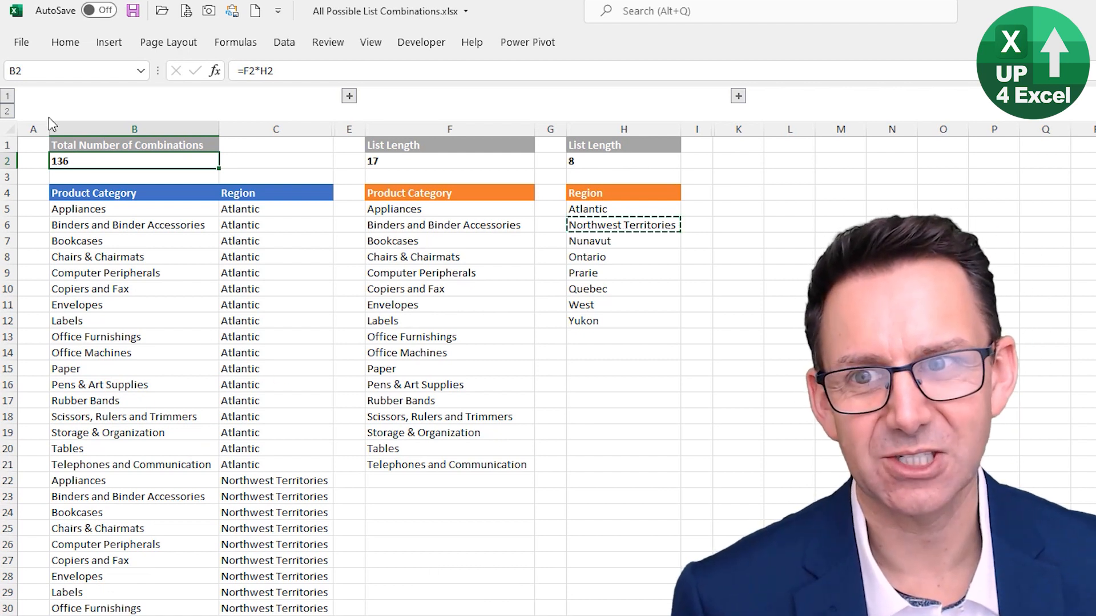
click(7, 111)
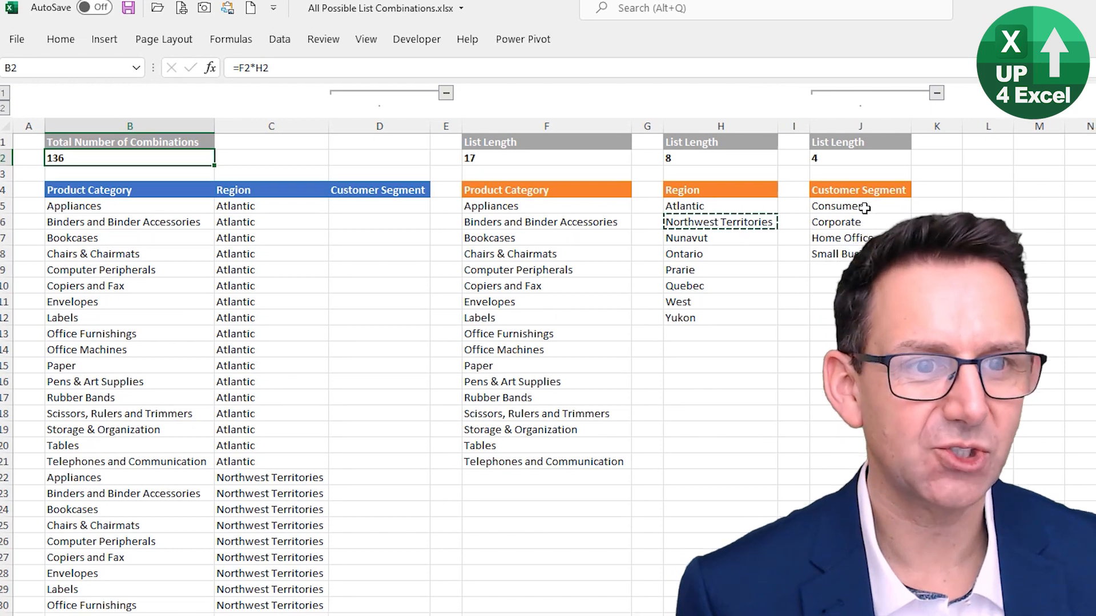
drag(864, 208, 862, 259)
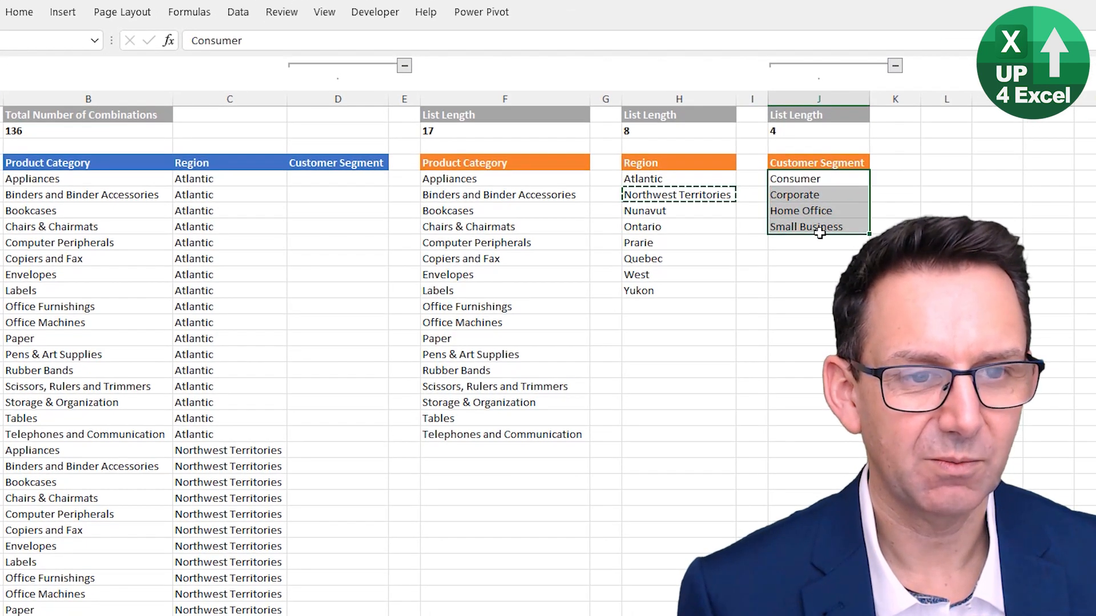
Extend the Total Number of Combinations formula in B2 to =F2*H2*J2 so it includes the customer segment list length
click(31, 129)
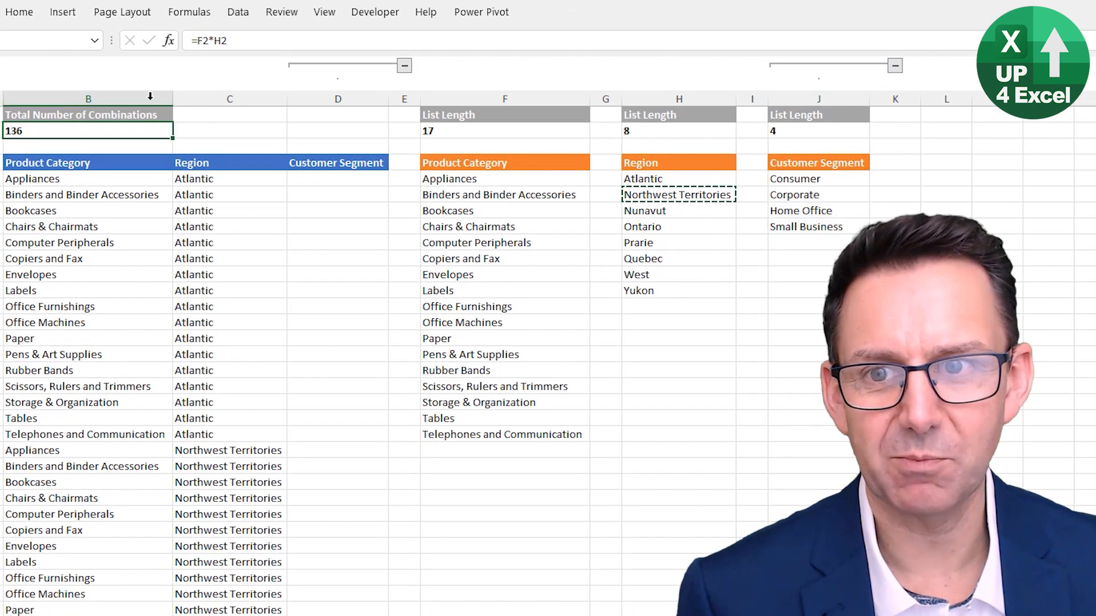
click(267, 45)
text(*)
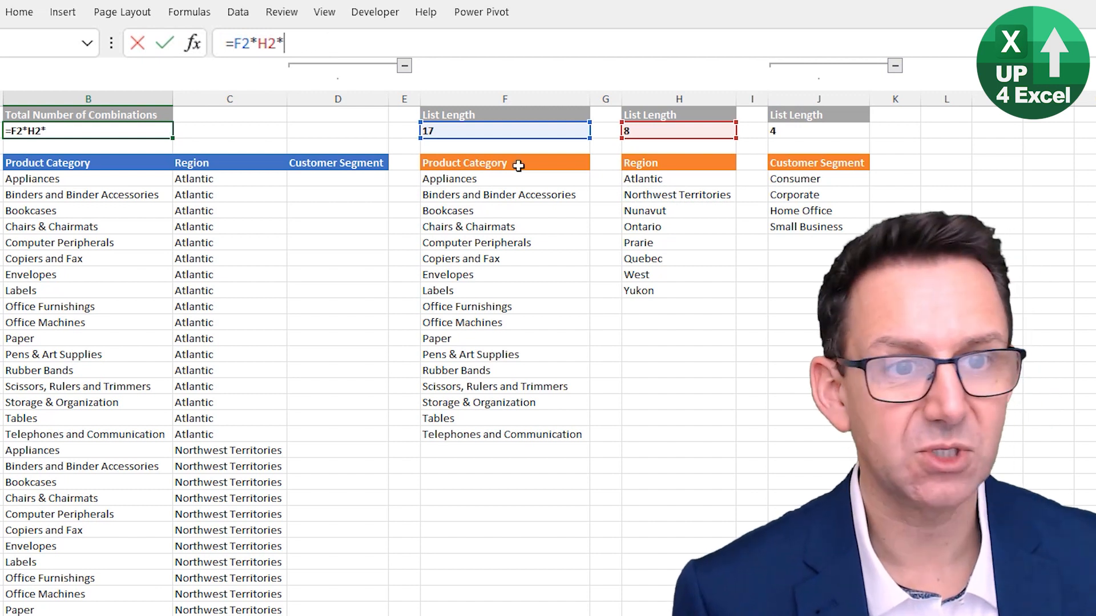
click(785, 131)
key(Return)
click(154, 130)
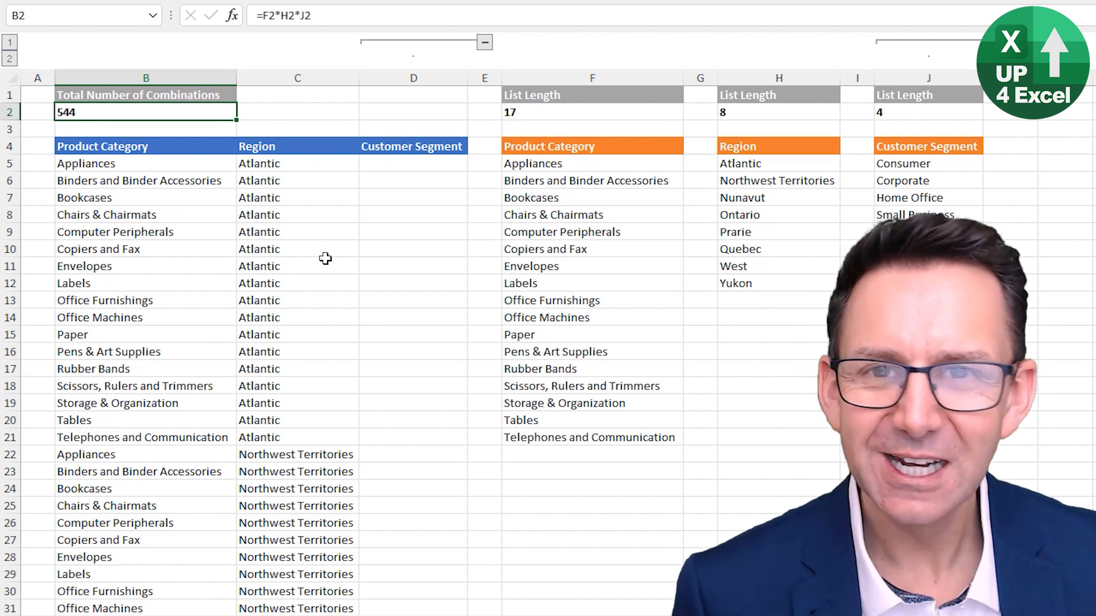
Select the block of product category and region combinations starting at B5
click(204, 160)
key(ctrl+shift+Right)
key(ctrl+shift+Down)
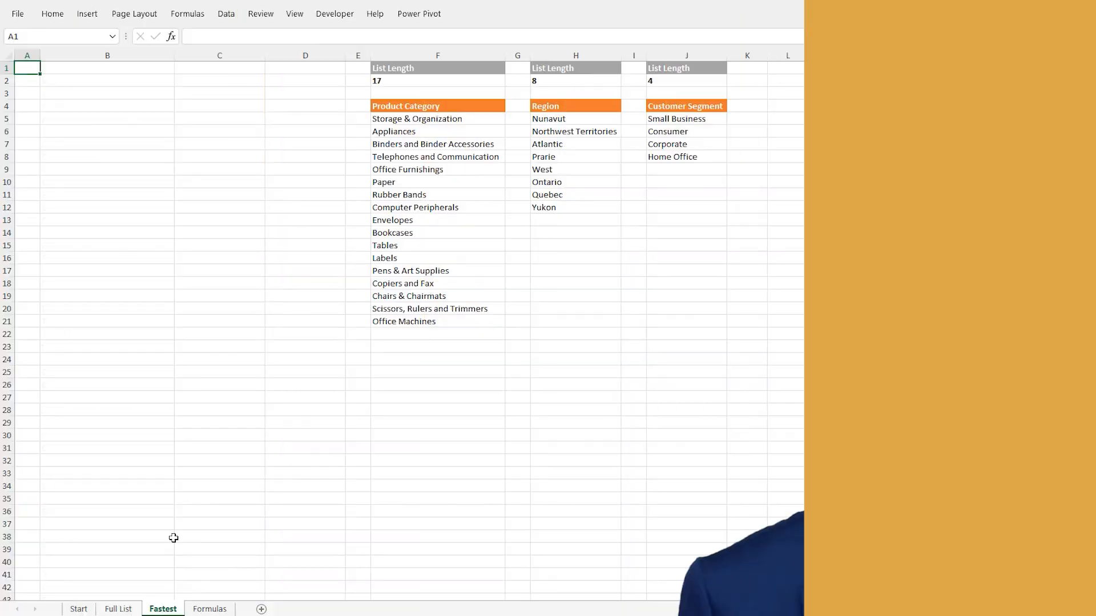
Convert the Product Category list F4:F21 on the Fastest sheet into a table with headers
click(422, 116)
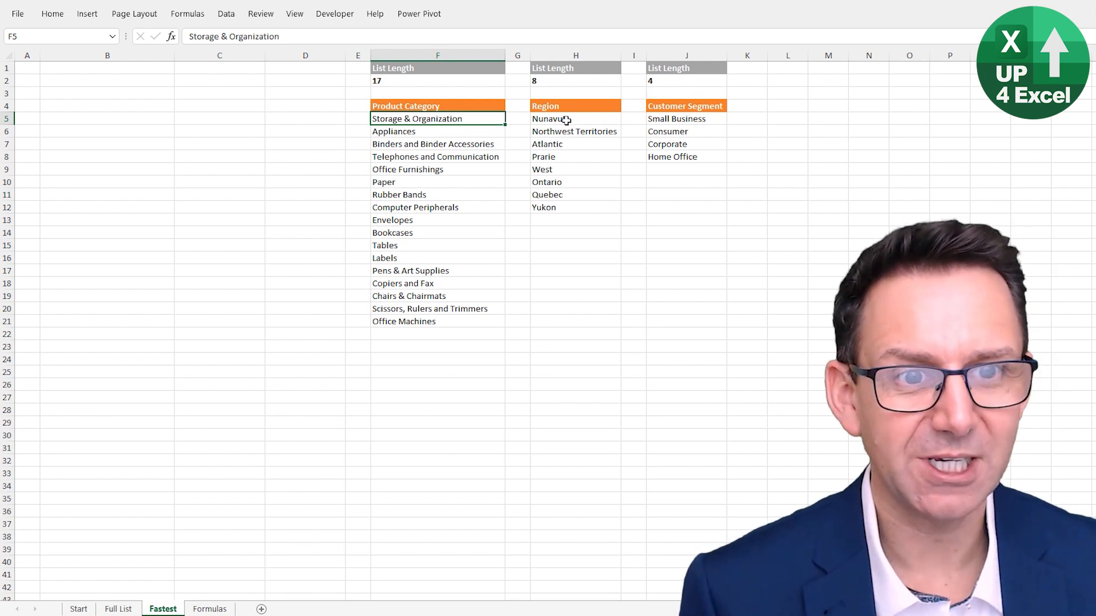
click(435, 128)
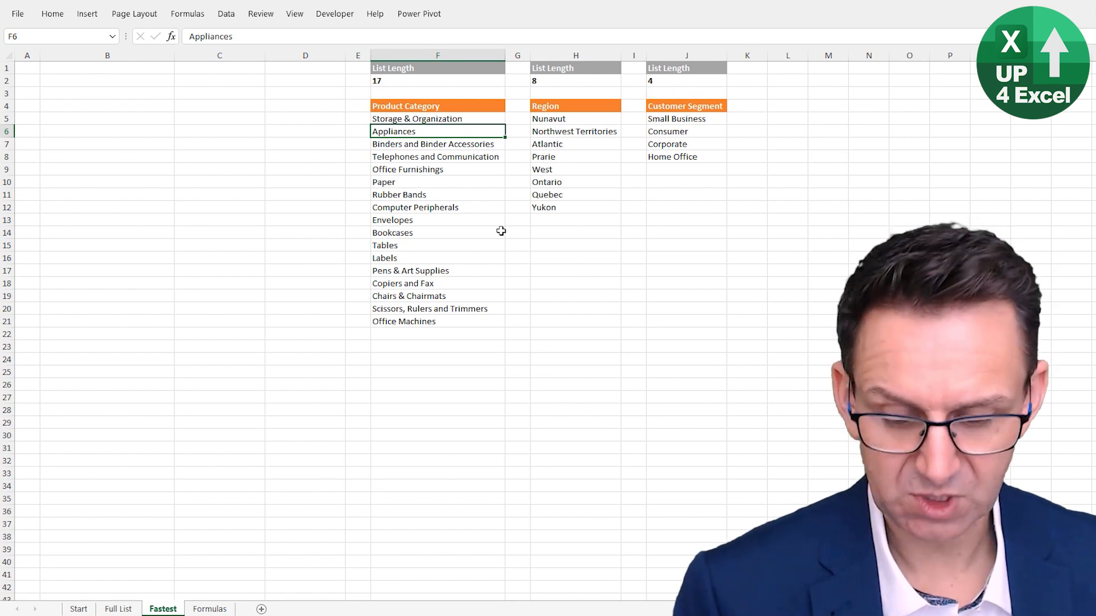
key(ctrl+F1)
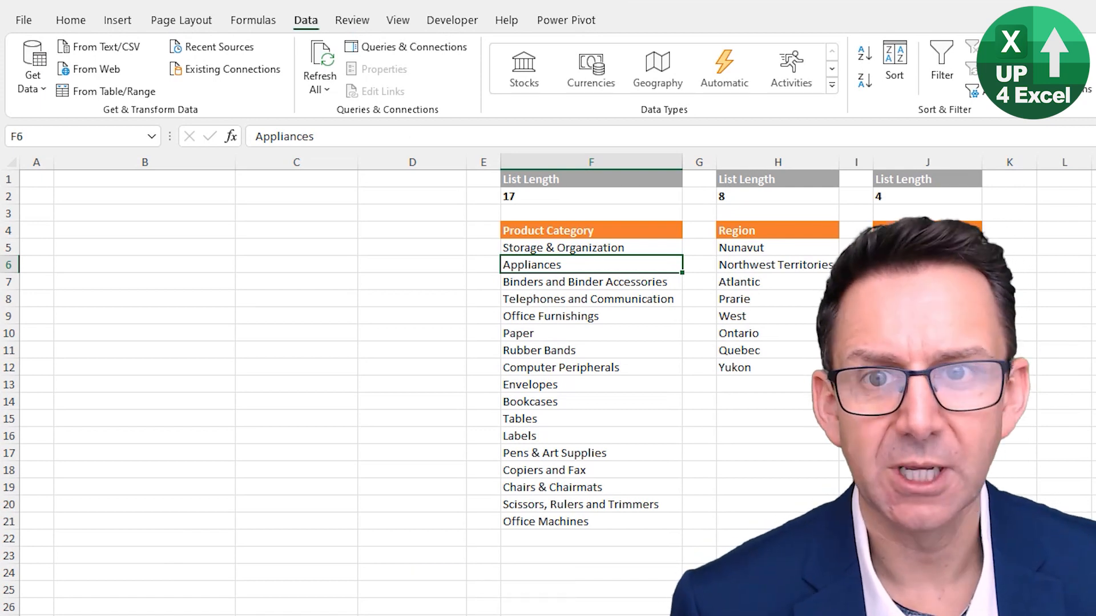
click(124, 21)
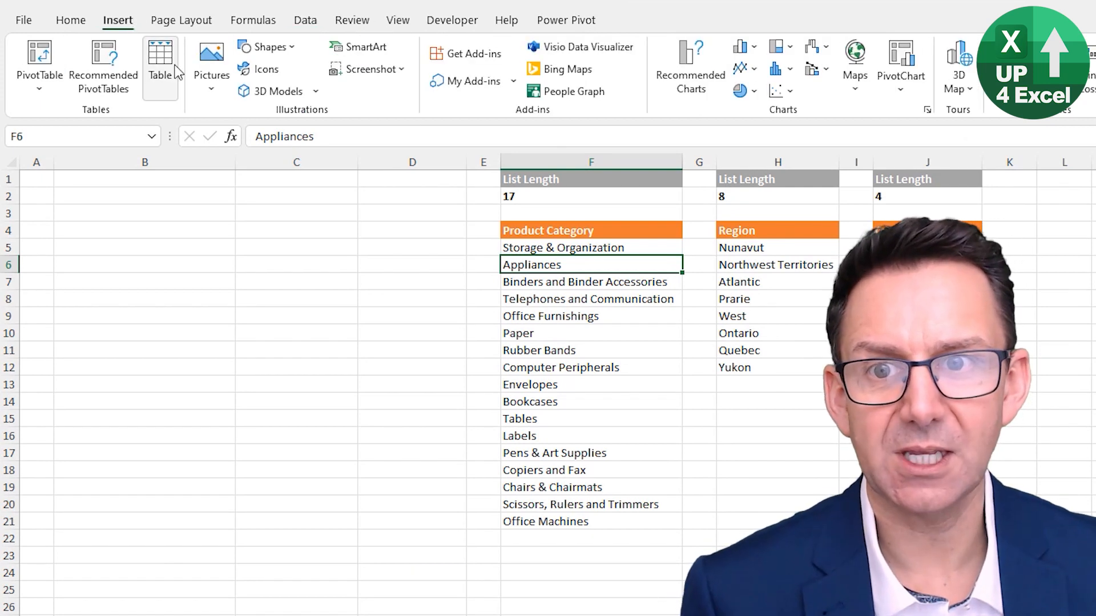
click(160, 67)
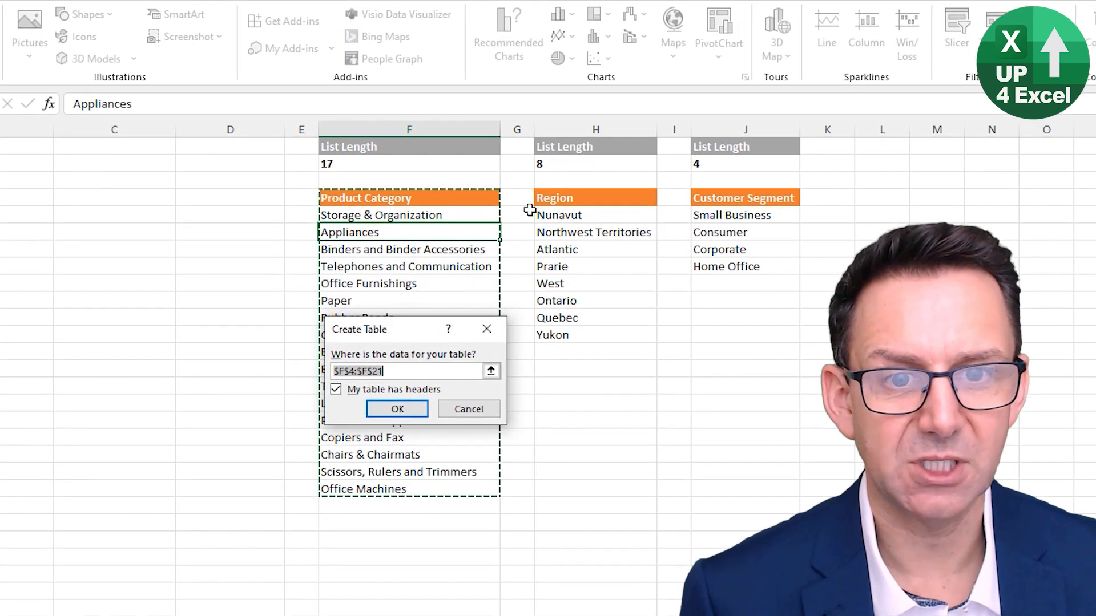
click(384, 414)
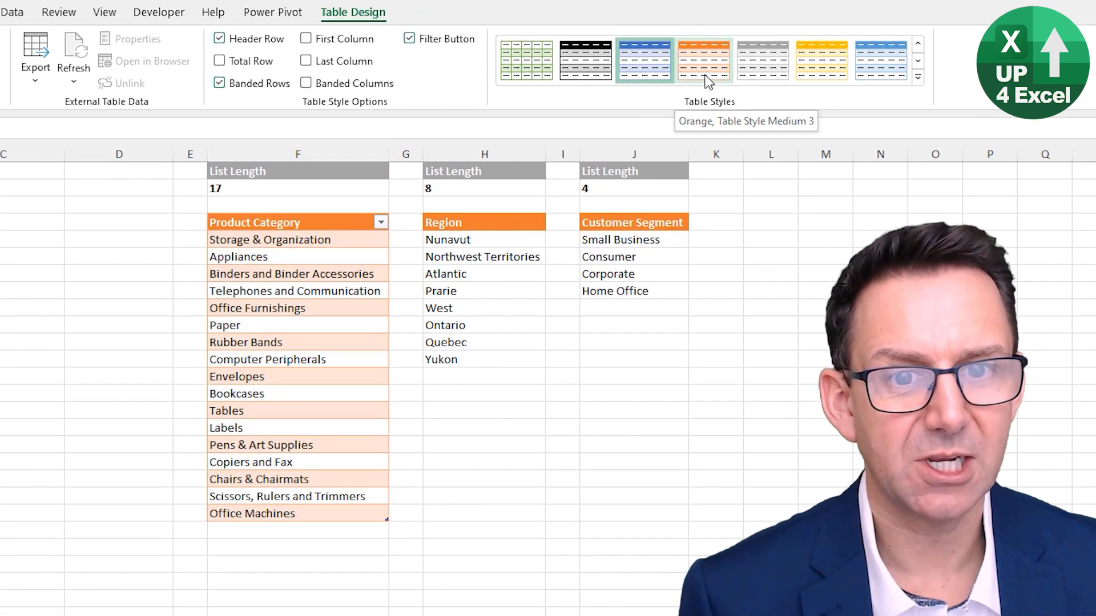
Apply the orange banded style to the Product Category table and set that style as the default
click(708, 81)
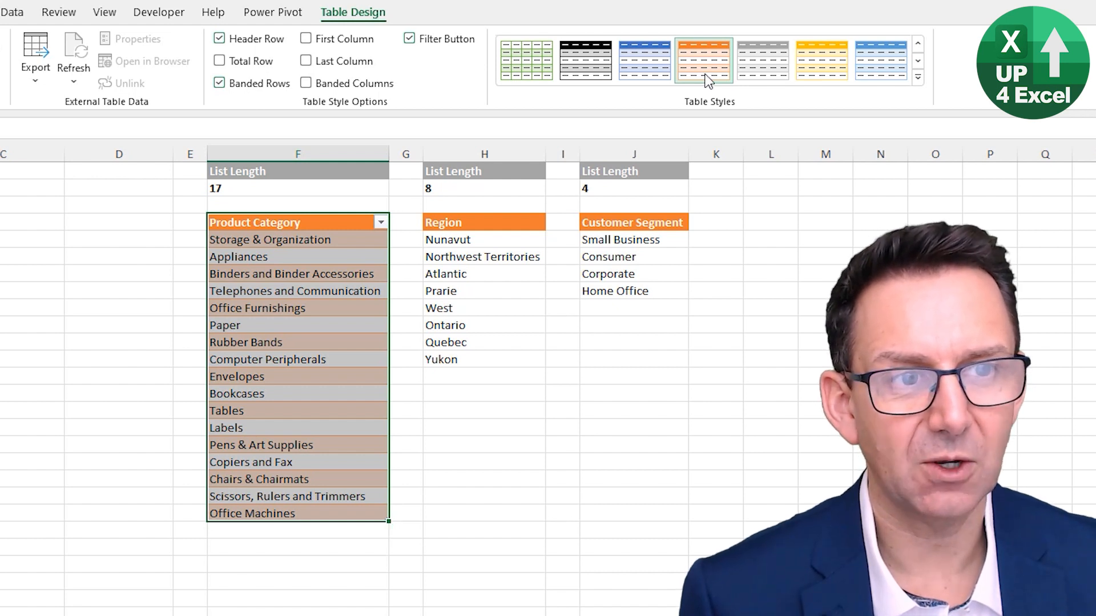
right_click(705, 69)
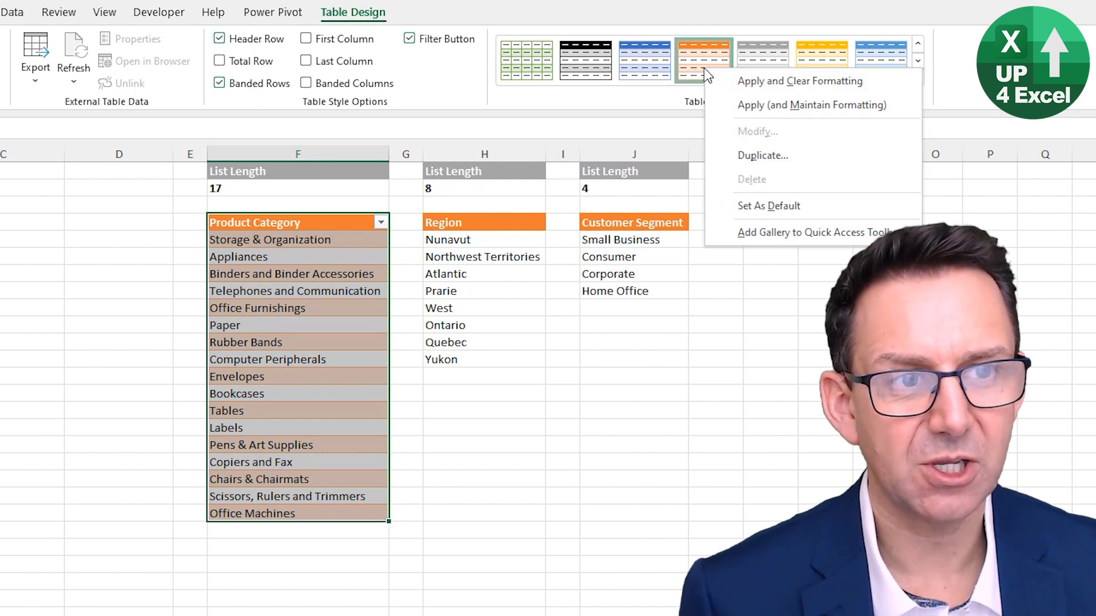
click(749, 206)
Convert the Region list H4:H12 into a table with headers
click(458, 274)
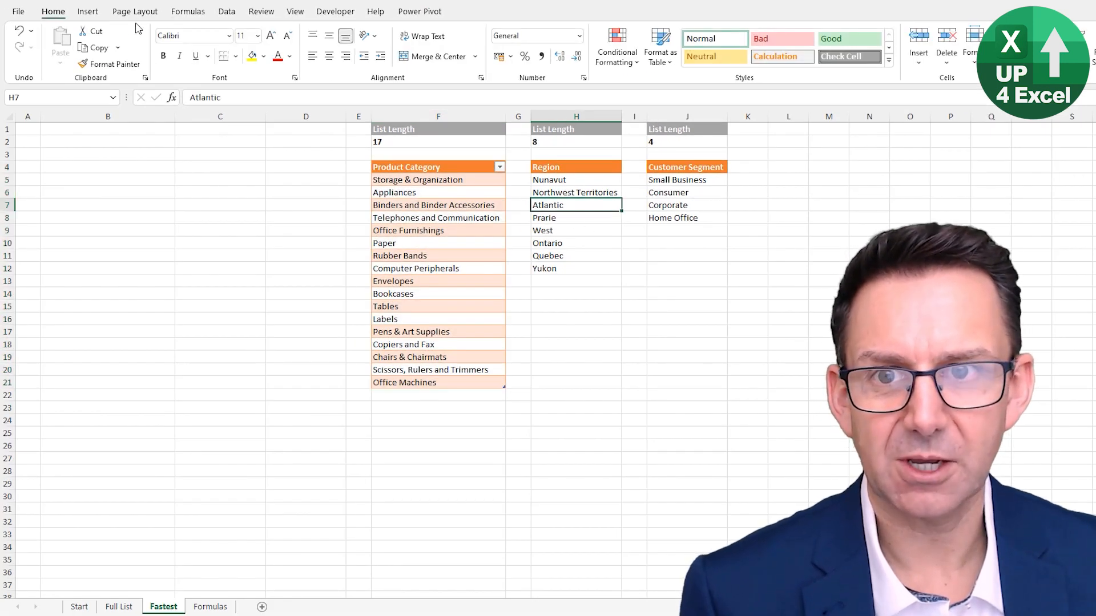
key(ctrl+t)
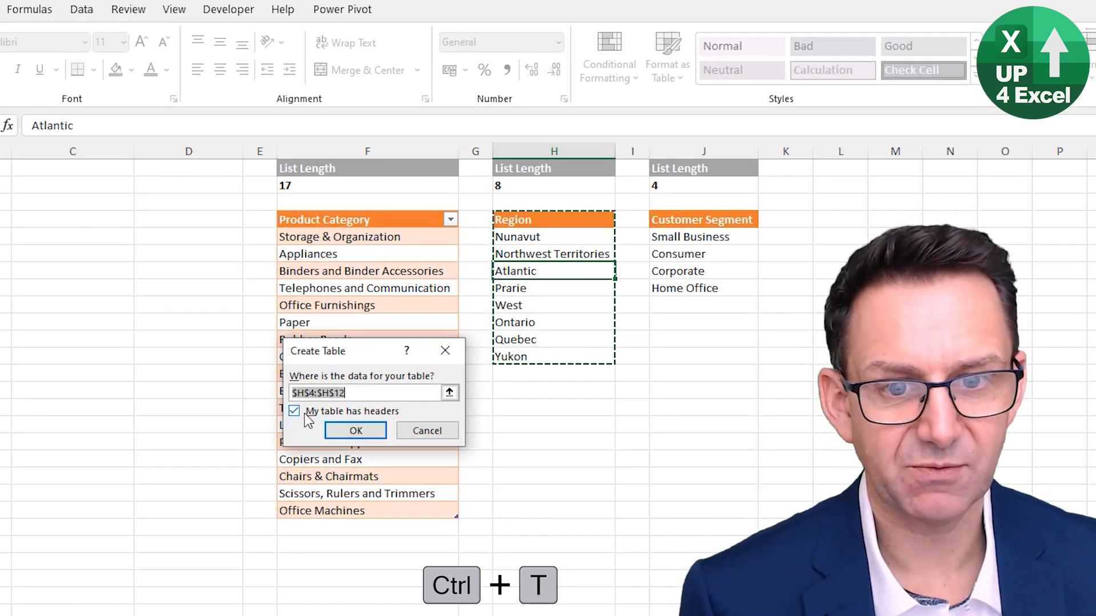
click(354, 431)
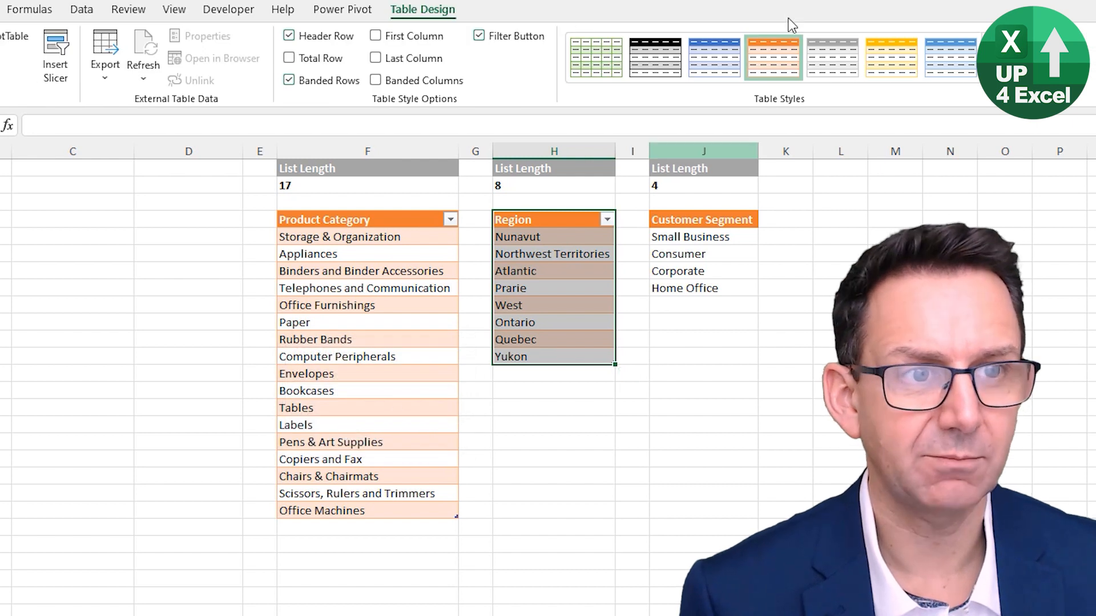
Convert the Customer Segment list J4:J8 into a table with headers
click(706, 269)
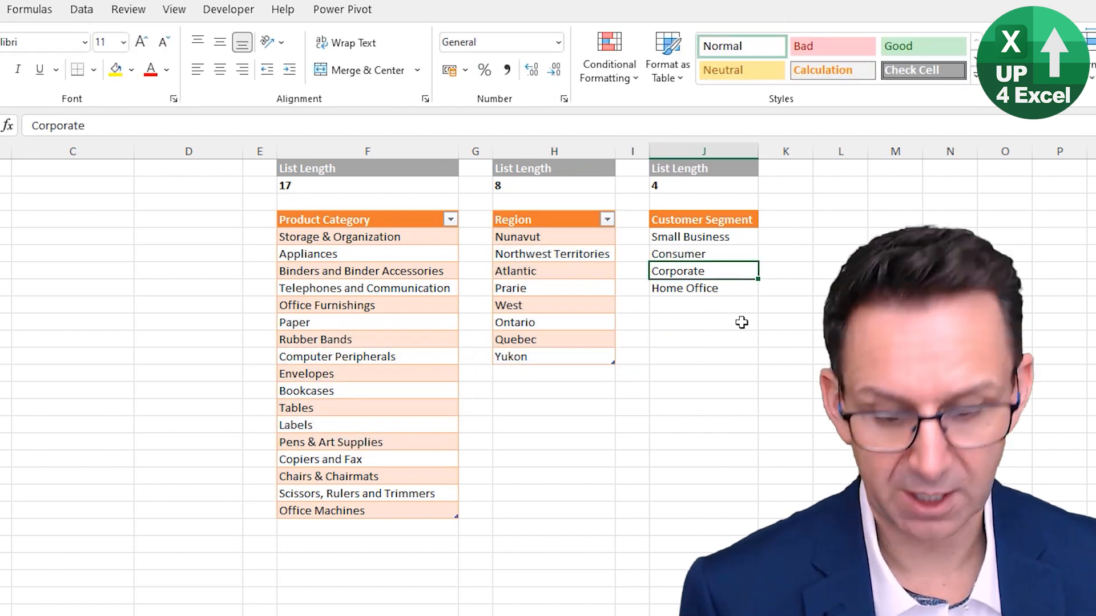
key(ctrl+t)
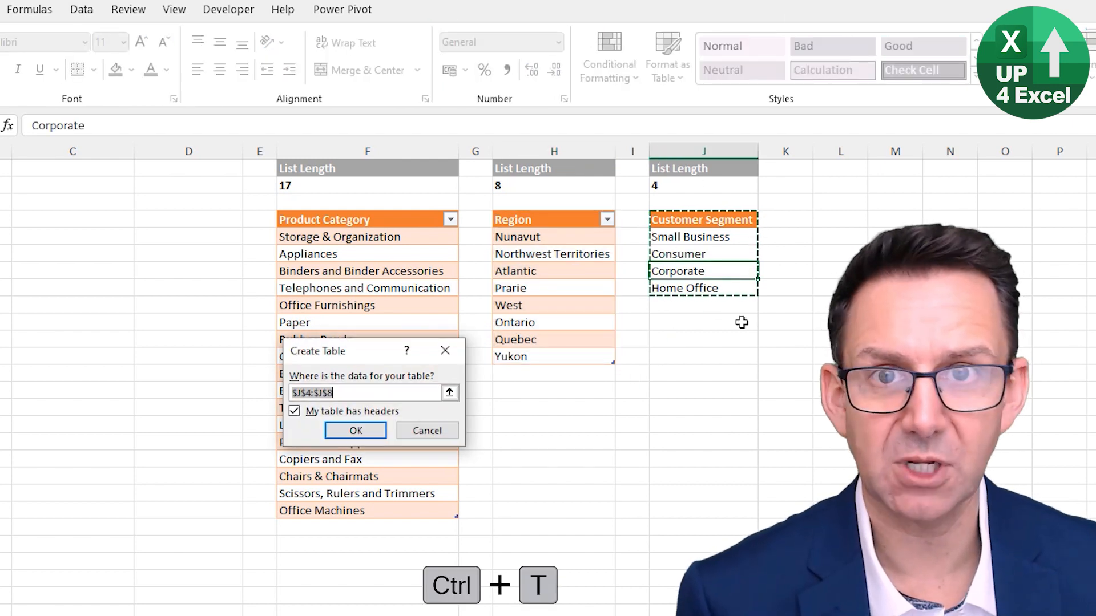
key(Return)
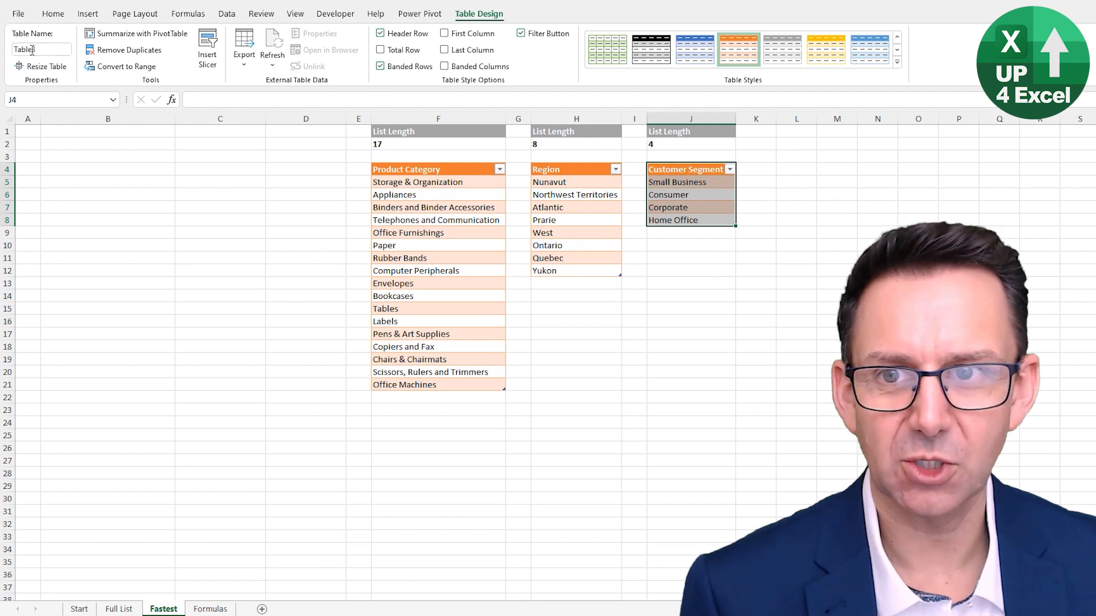
Check the names of the Region and Customer Segment tables, and rename the Customer Segment table as tblCustSegs
click(448, 198)
click(558, 208)
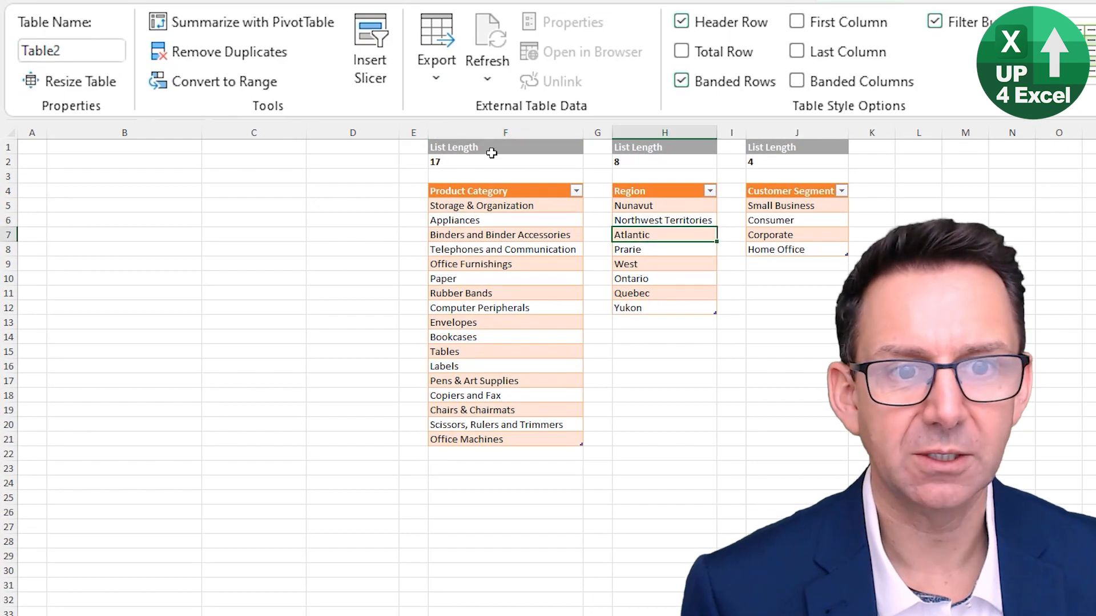
click(793, 220)
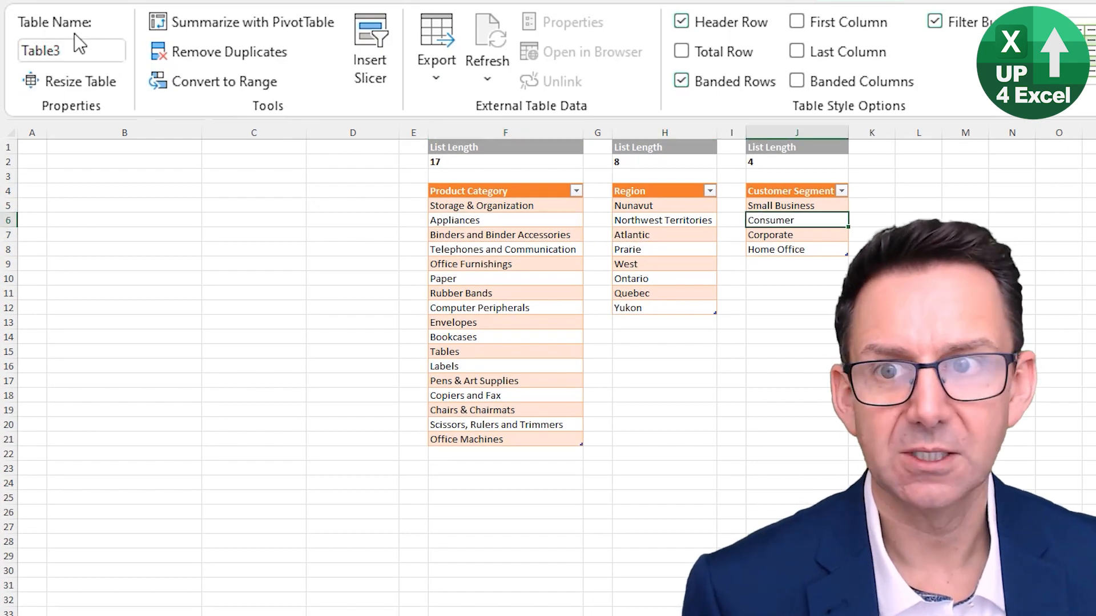
click(82, 54)
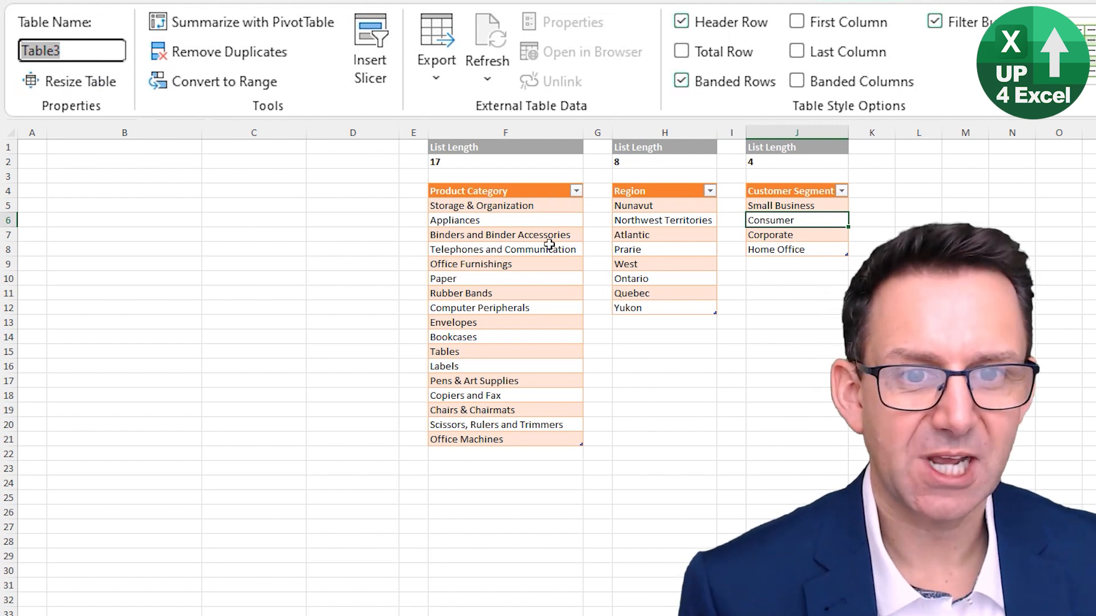
click(83, 50)
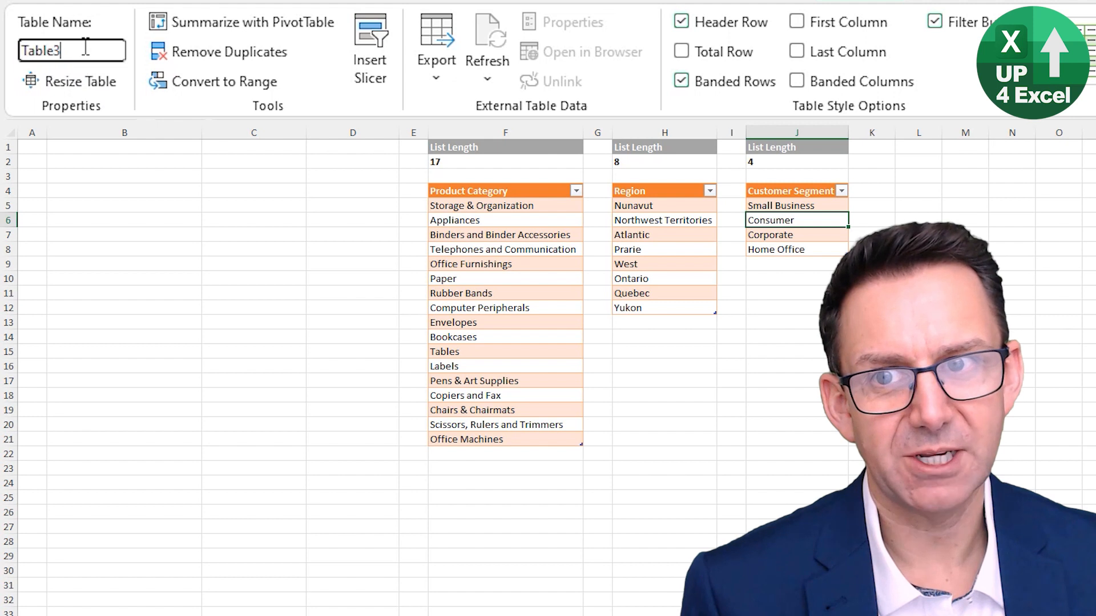
key(Escape)
click(83, 47)
key(Home)
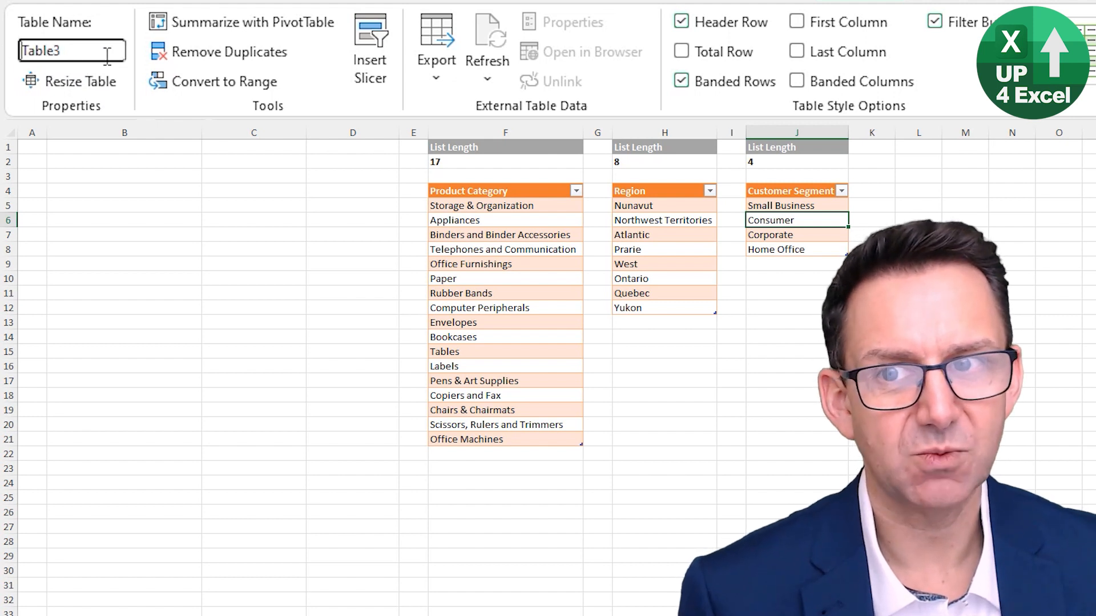
key(ctrl+shift+Right)
text(t)
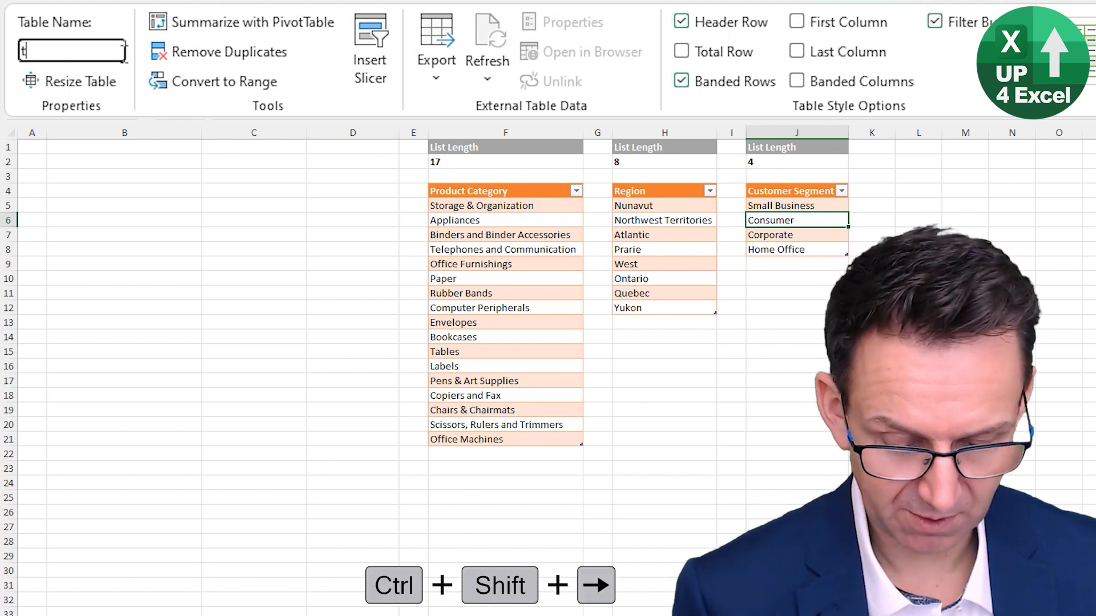
text(blCust)
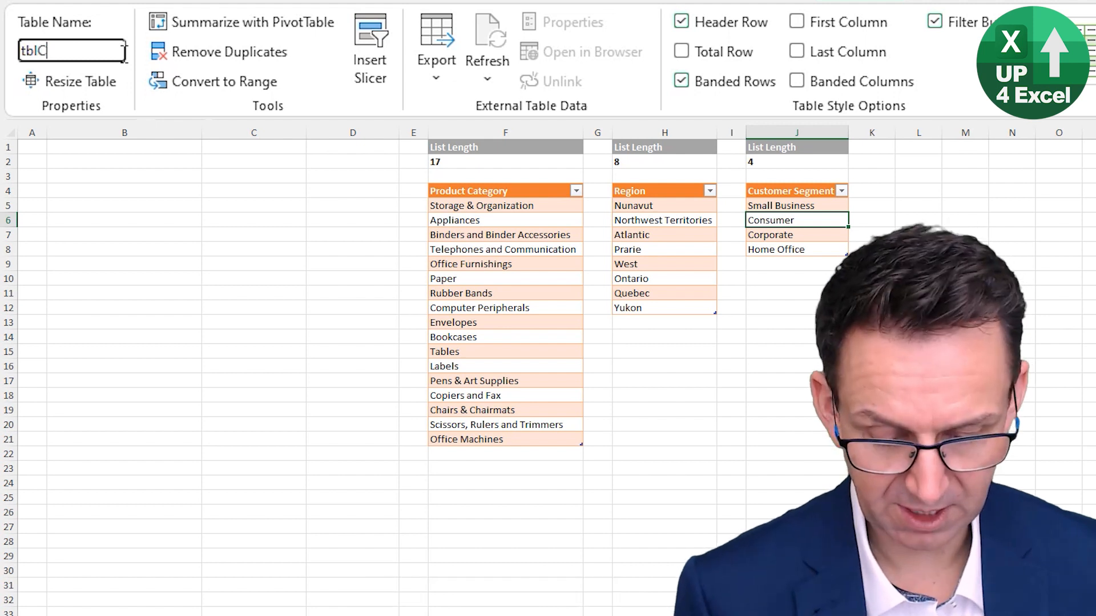
text(Segs)
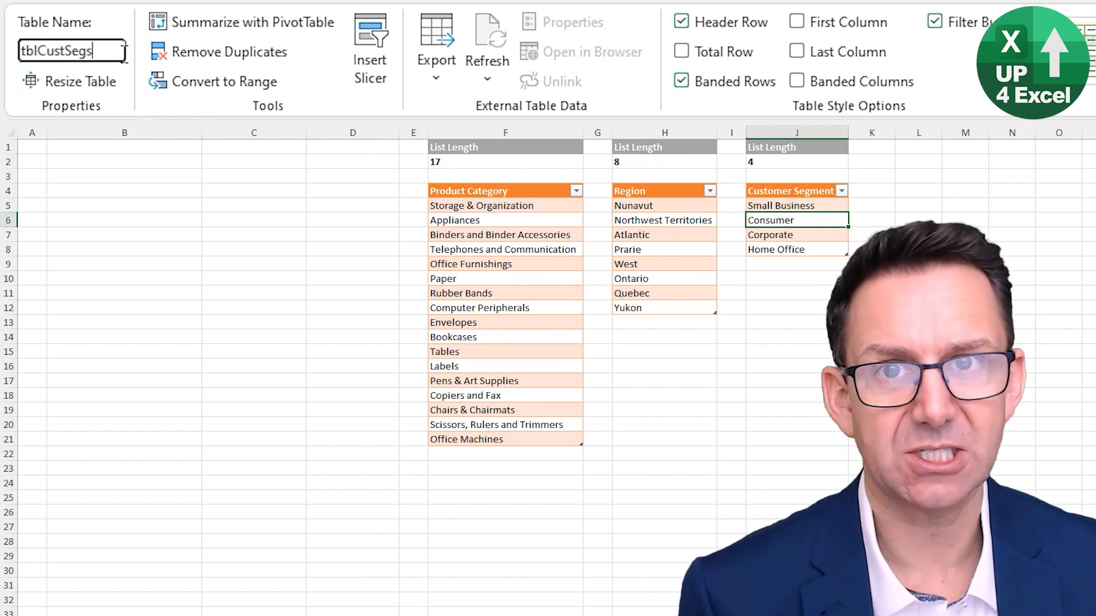
key(Return)
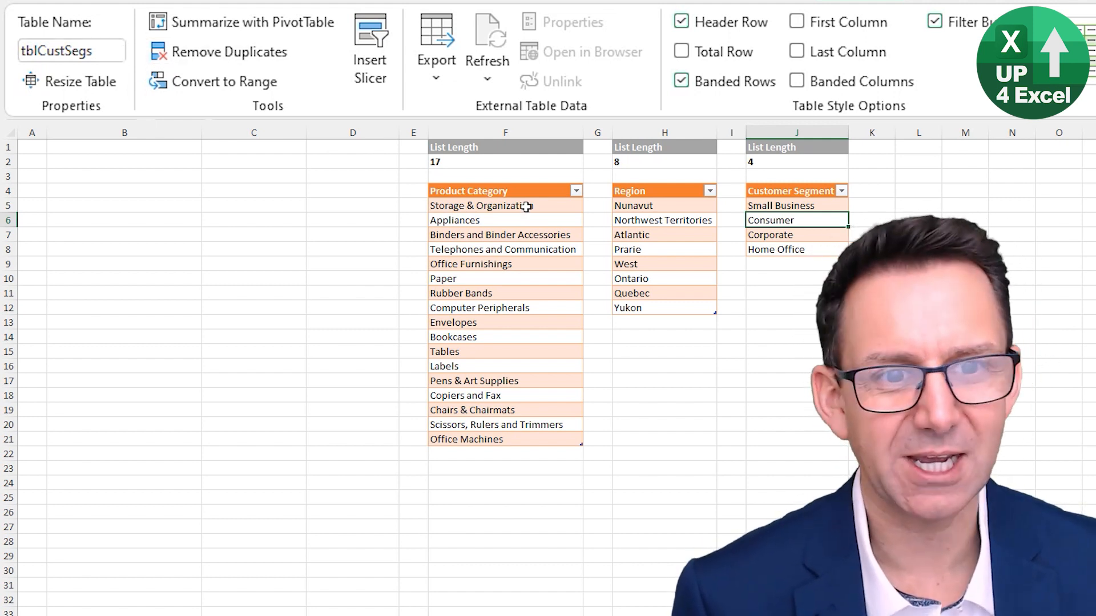
Rename the Region table as tblRegions
click(654, 253)
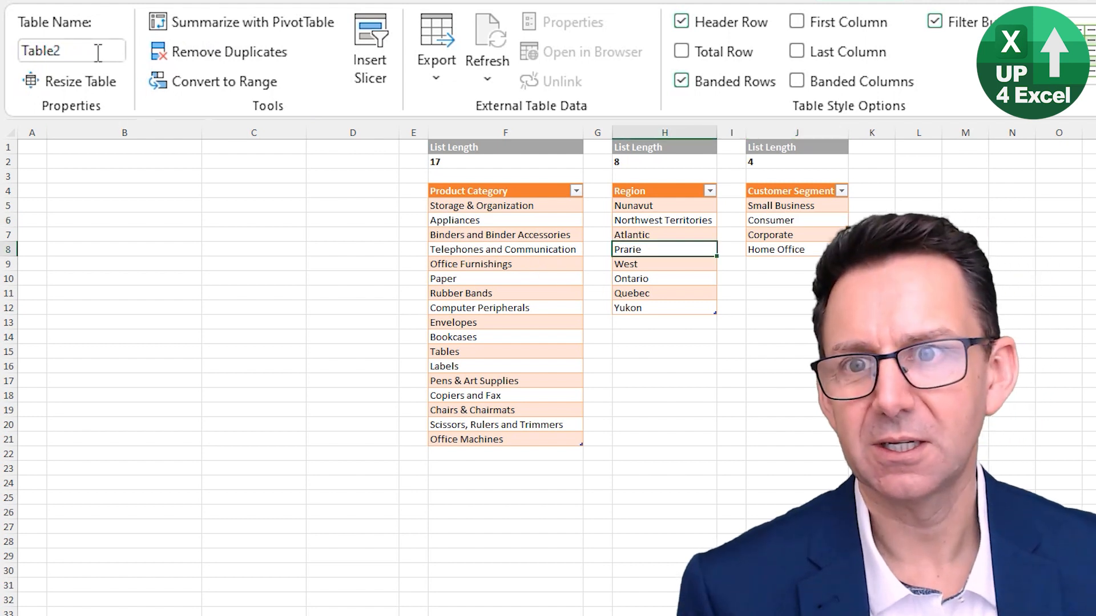
click(101, 49)
text(tblRegions)
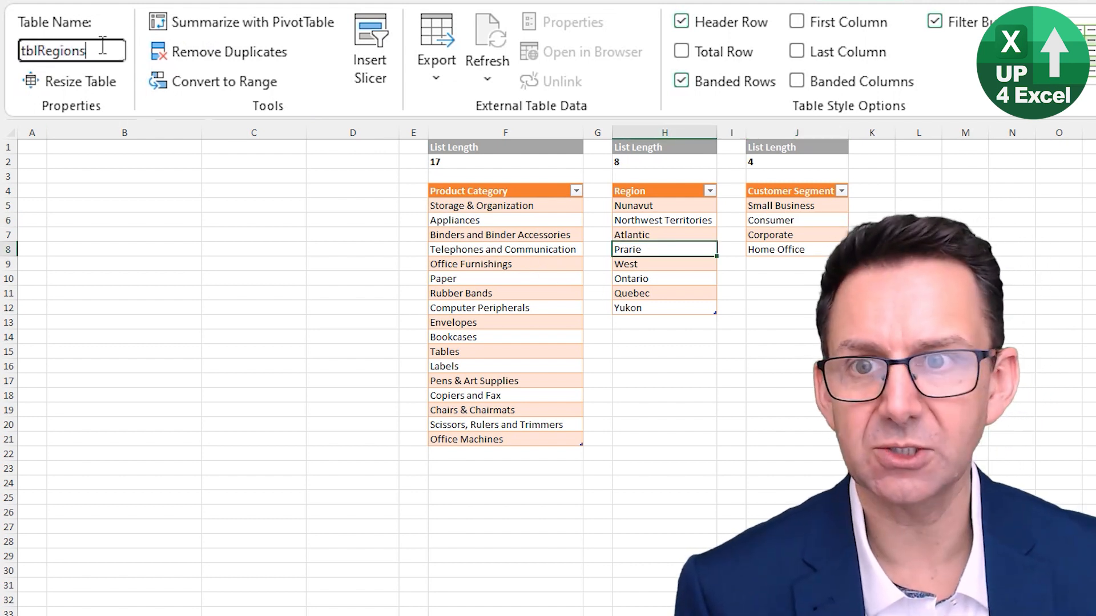
key(Return)
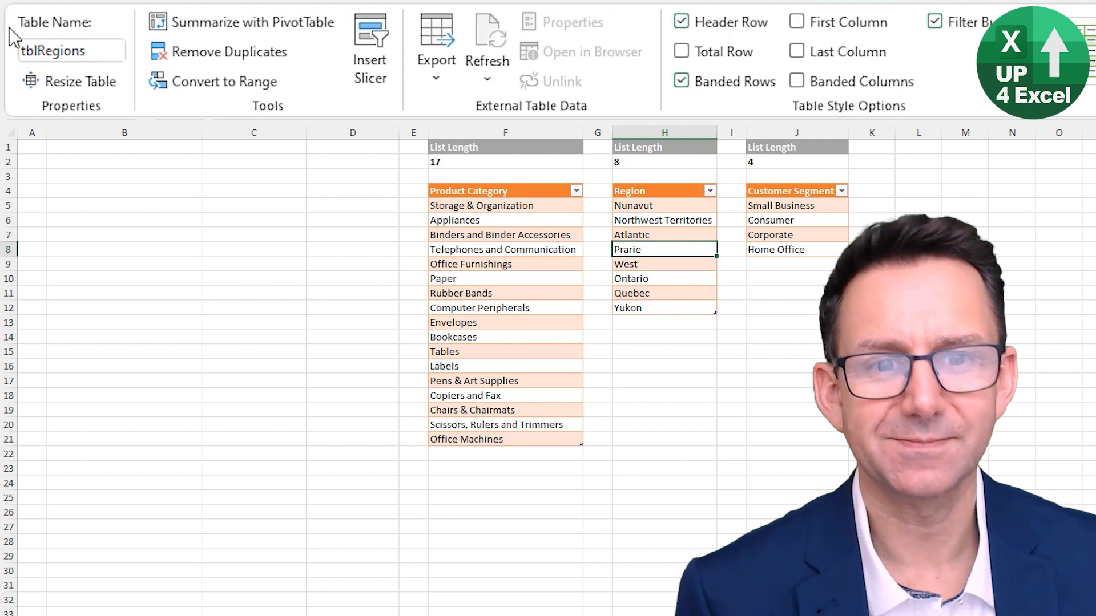
Rename the Product Category table as tblProdCats
click(482, 221)
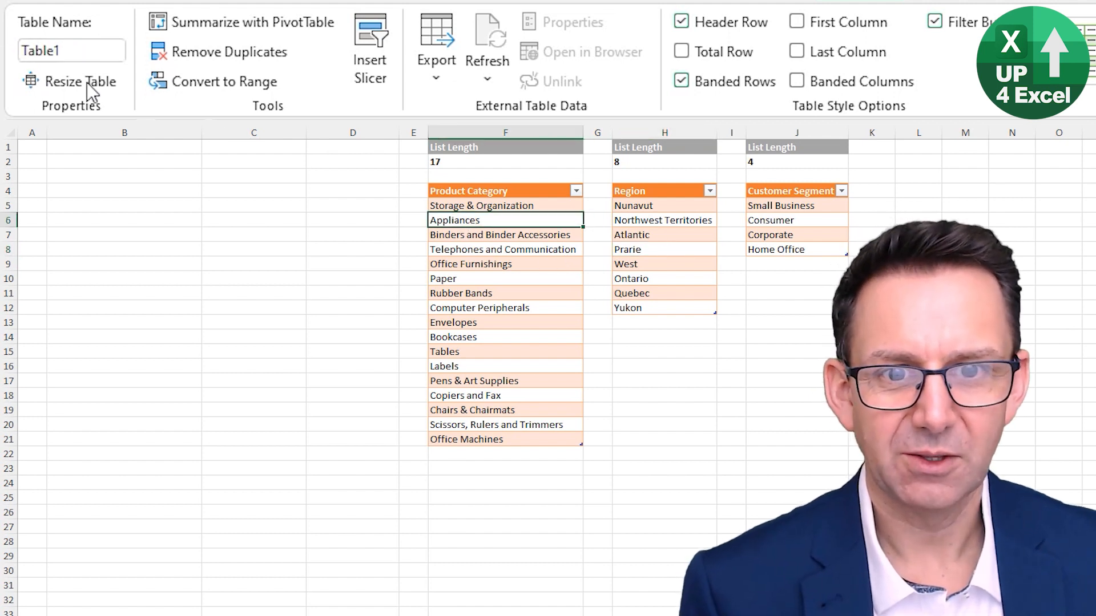
click(81, 49)
text(tblP)
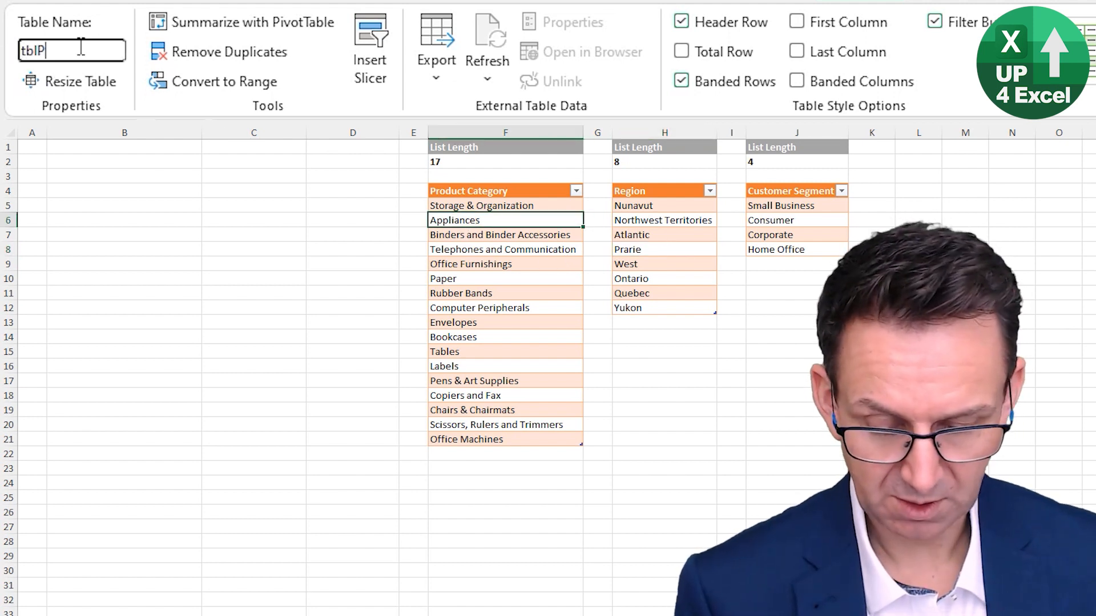
text(rodCats)
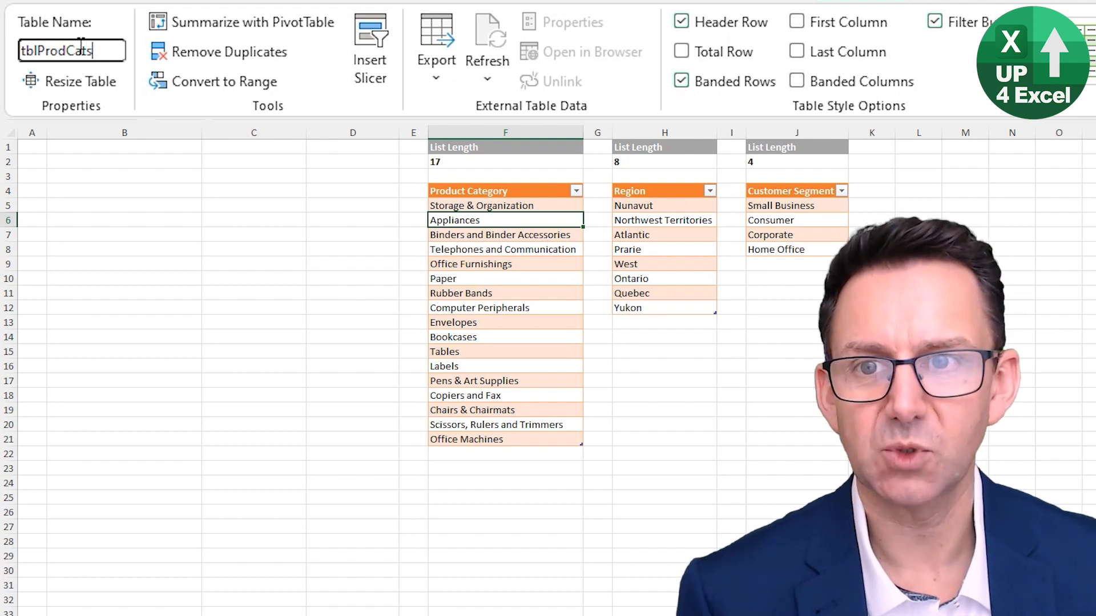
key(Return)
Create a Power Query query from the Product Category table
click(555, 266)
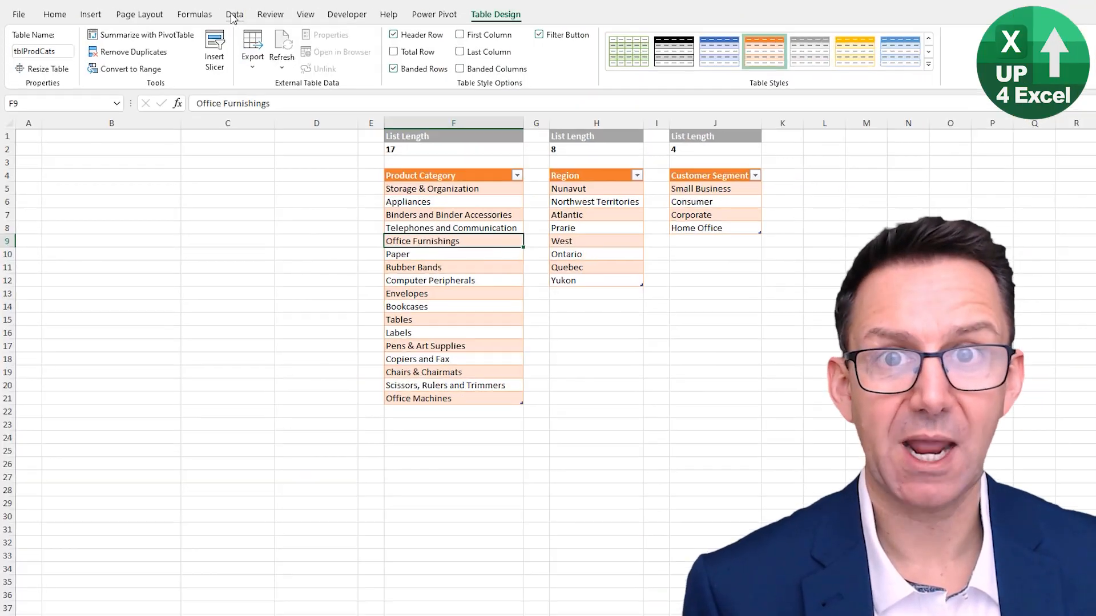
click(233, 17)
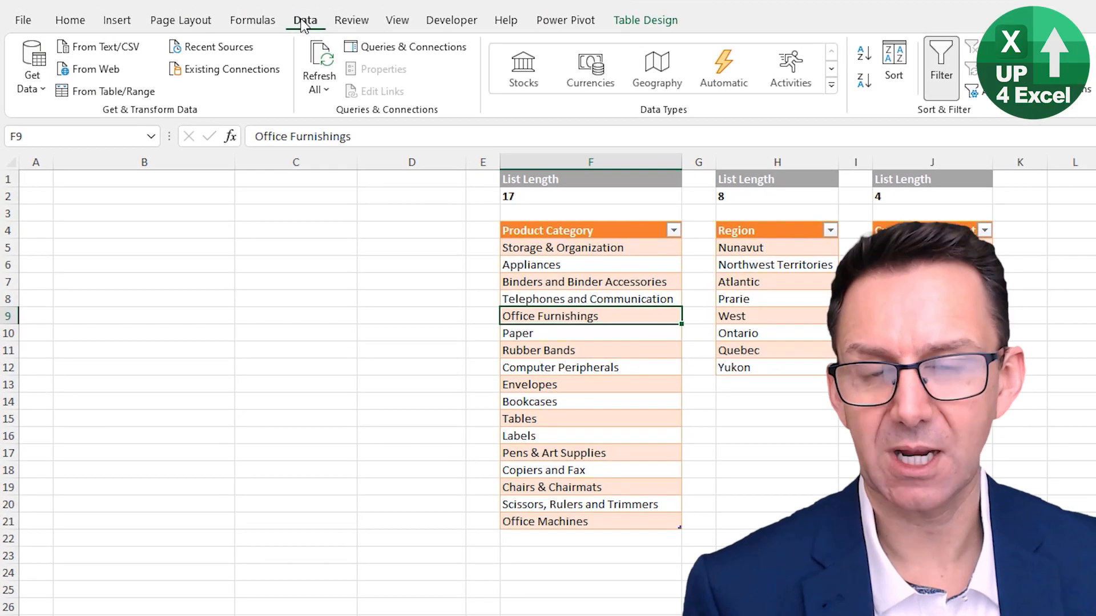
click(32, 73)
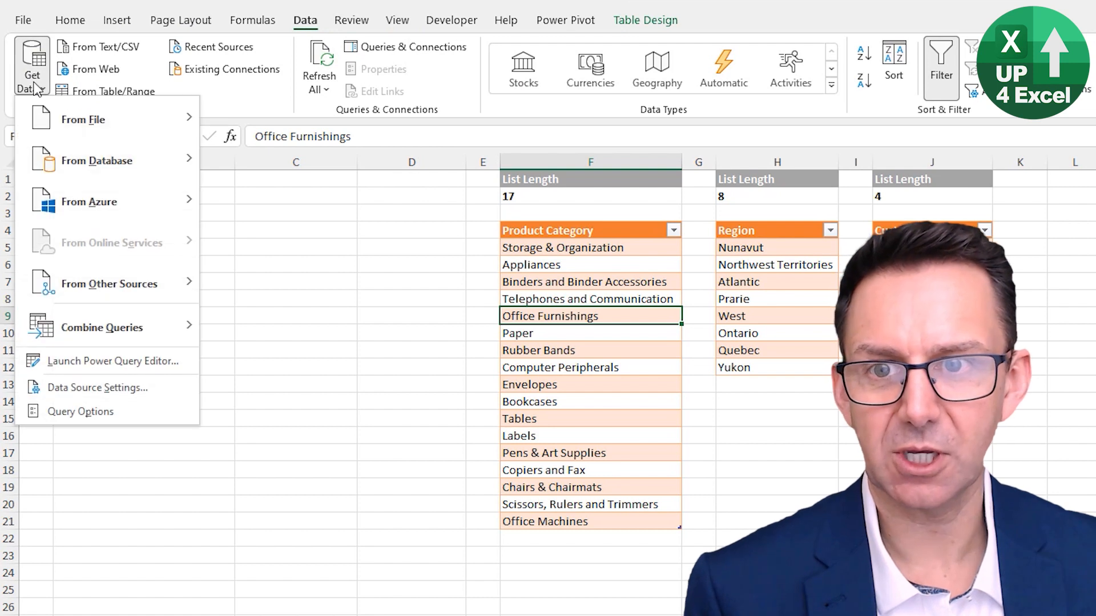
mouse_move(103, 294)
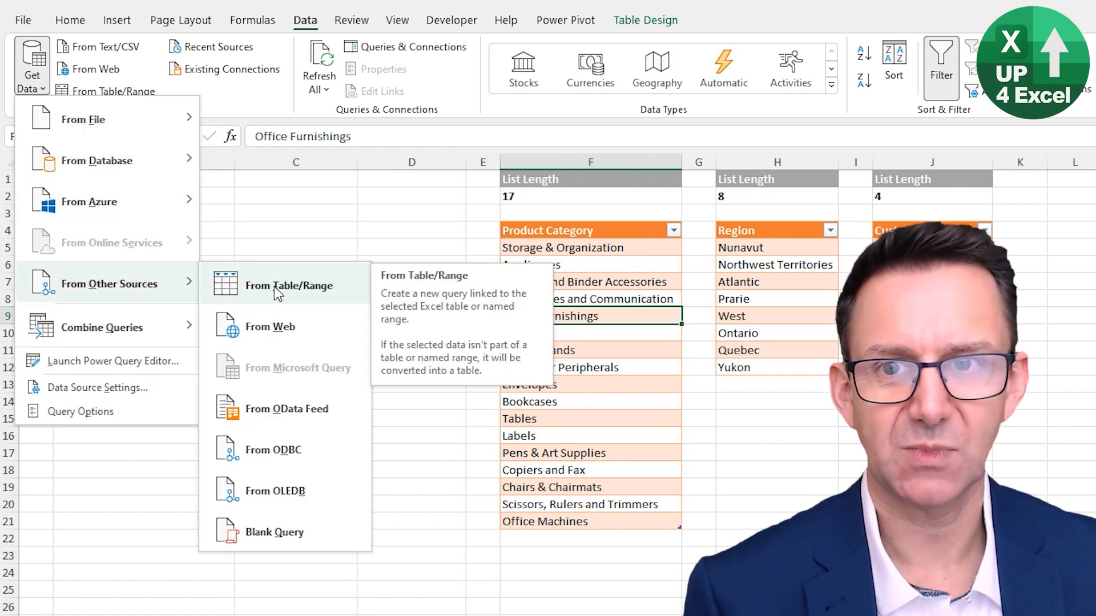
click(292, 220)
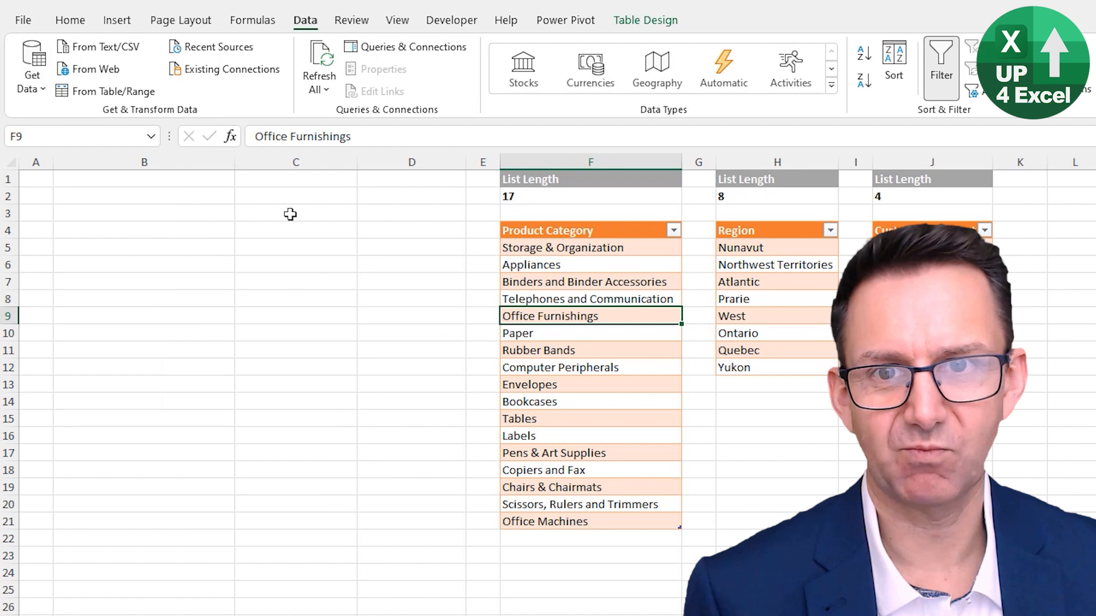
click(108, 93)
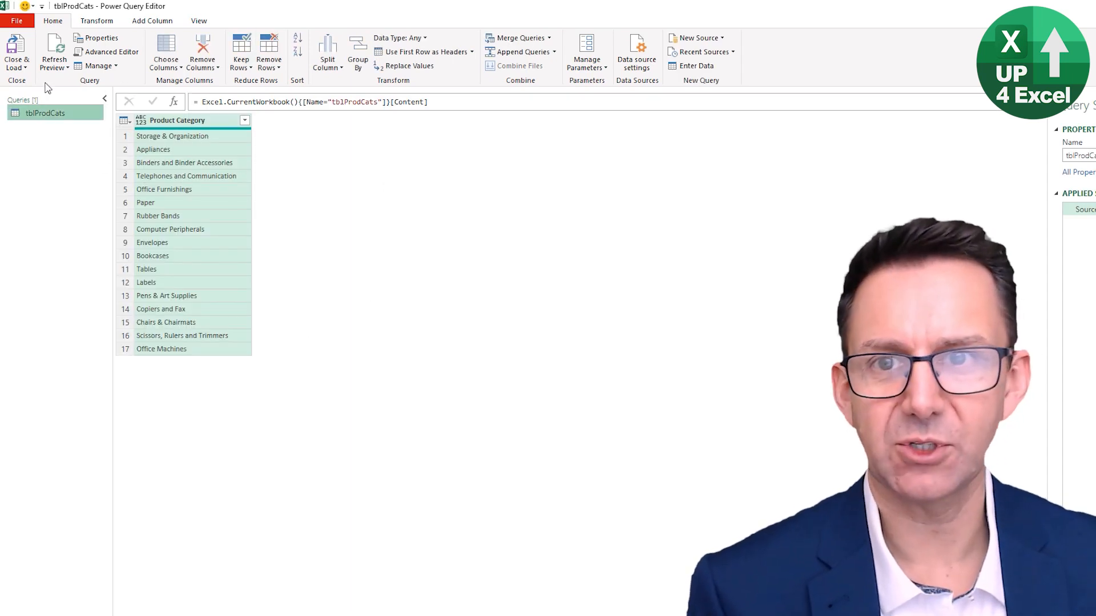
Close the query editor and load the tblProdCats query as a connection only
click(19, 67)
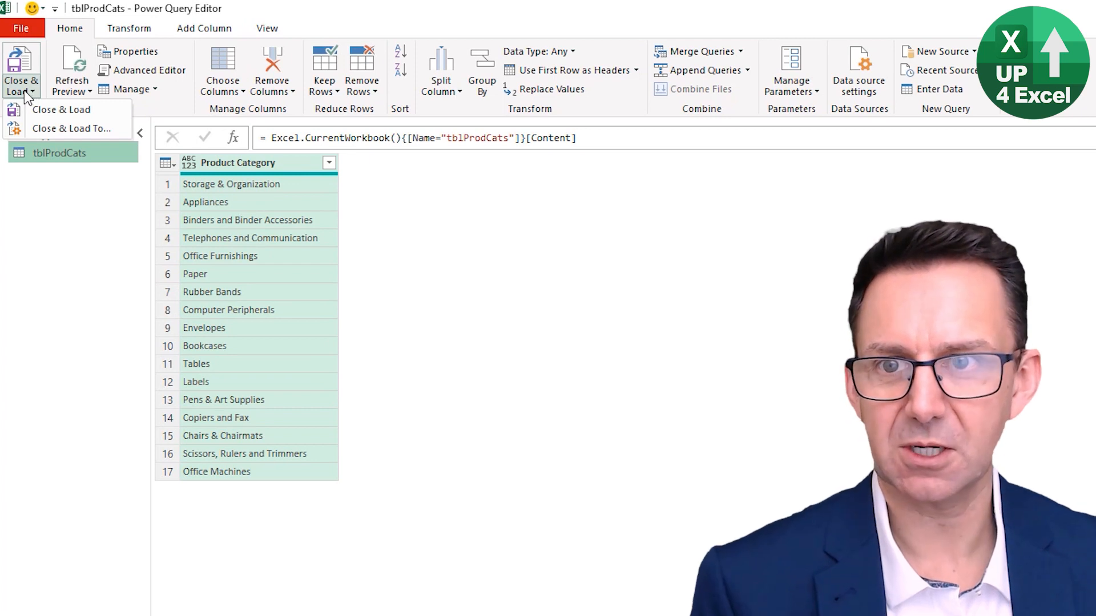
click(83, 129)
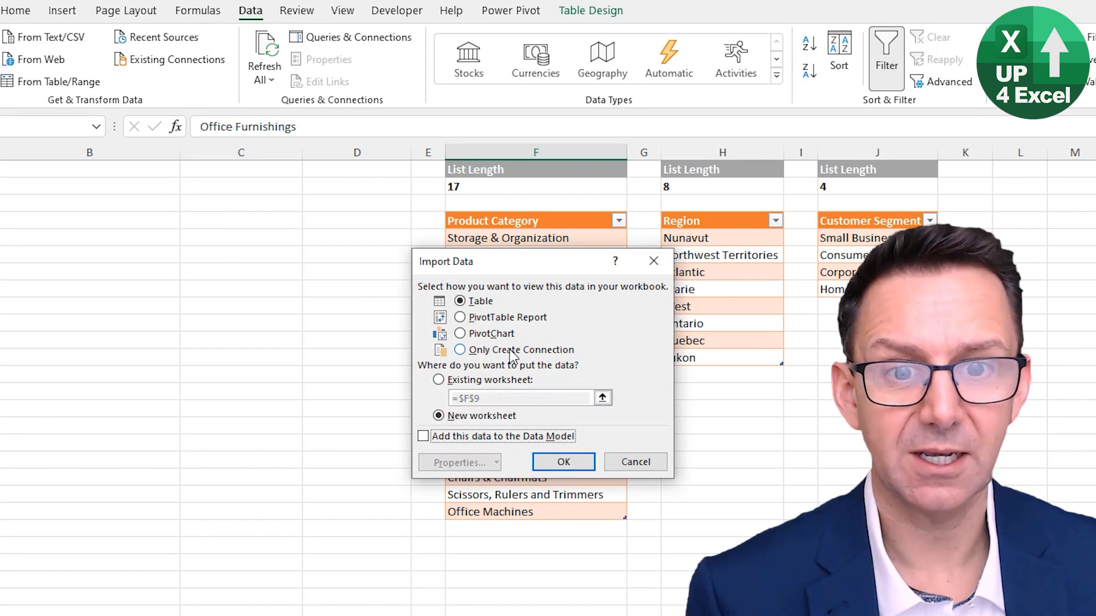
click(512, 354)
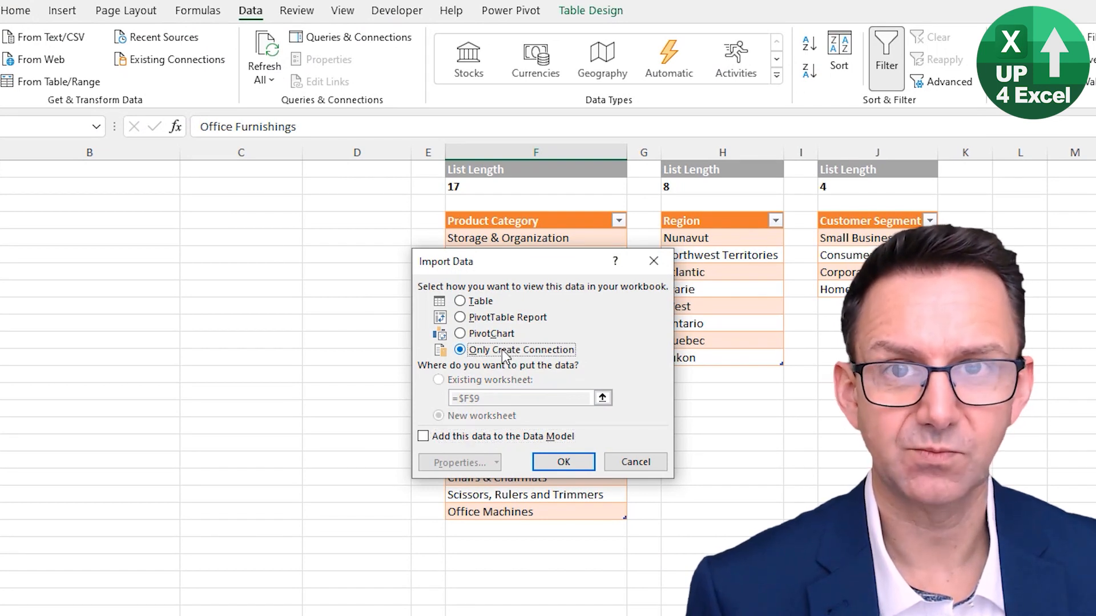
click(563, 461)
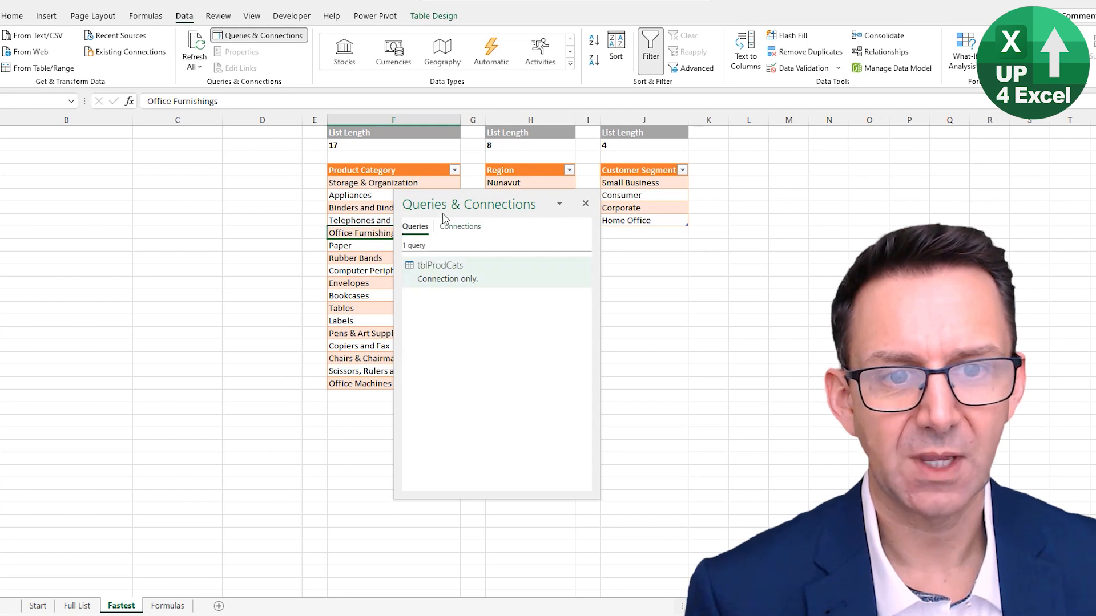
Place the Queries & Connections pane as a floating pane over the empty columns beside the Product Category list
drag(481, 205, 148, 196)
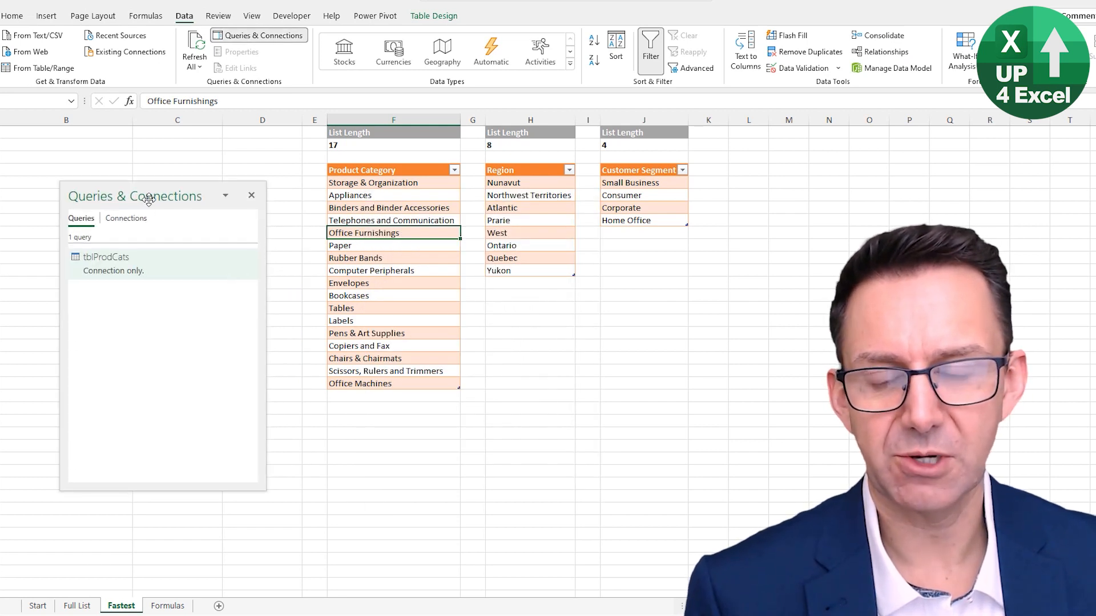
drag(142, 196, 993, 171)
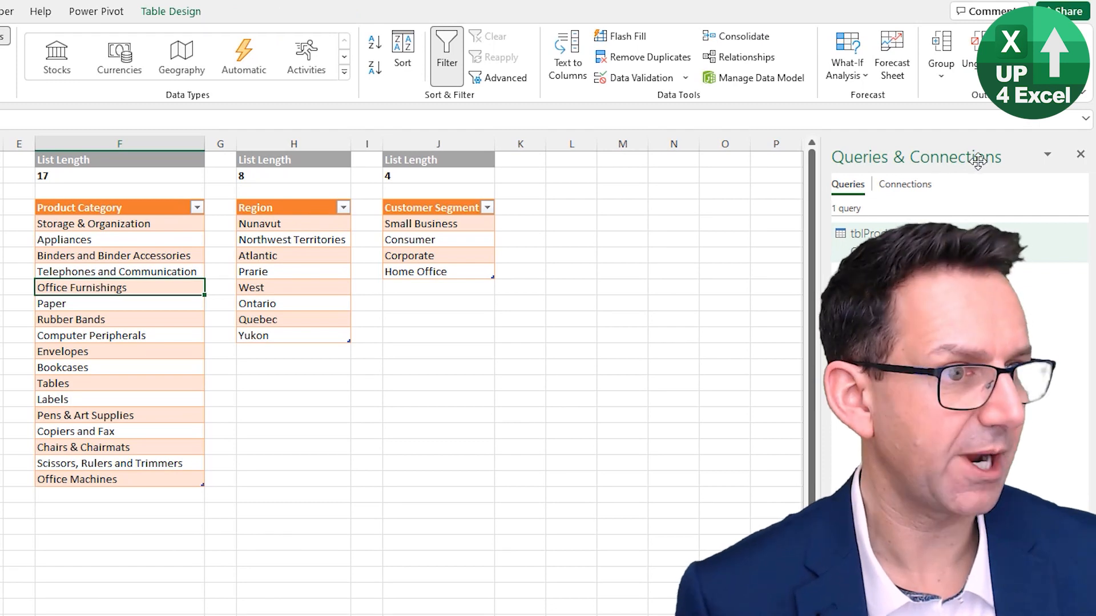
drag(777, 203, 148, 224)
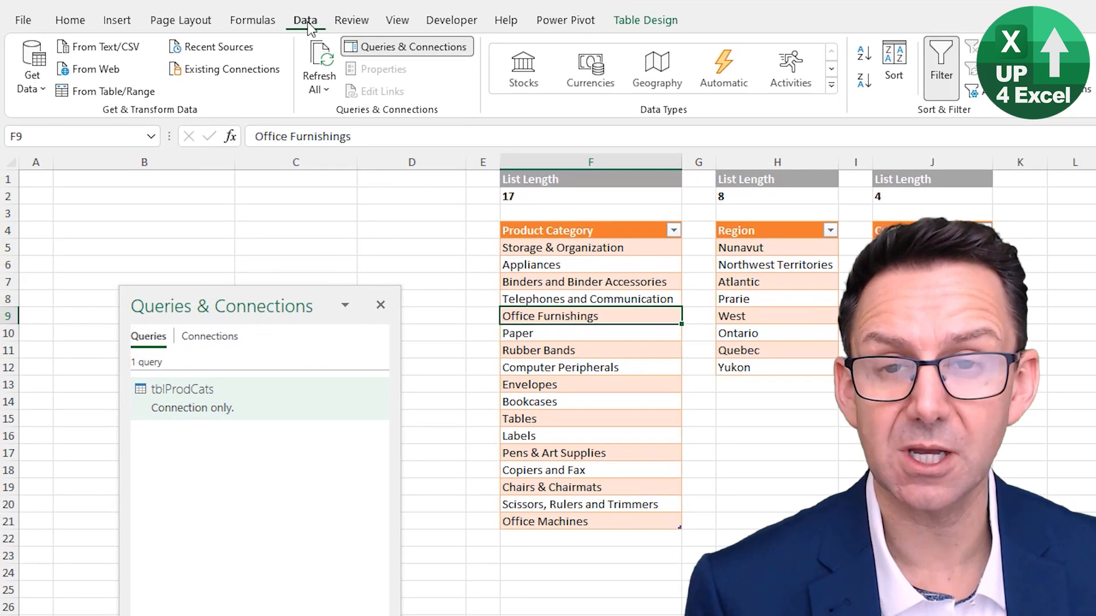
Hide the Queries & Connections pane and show it again
click(380, 48)
click(393, 50)
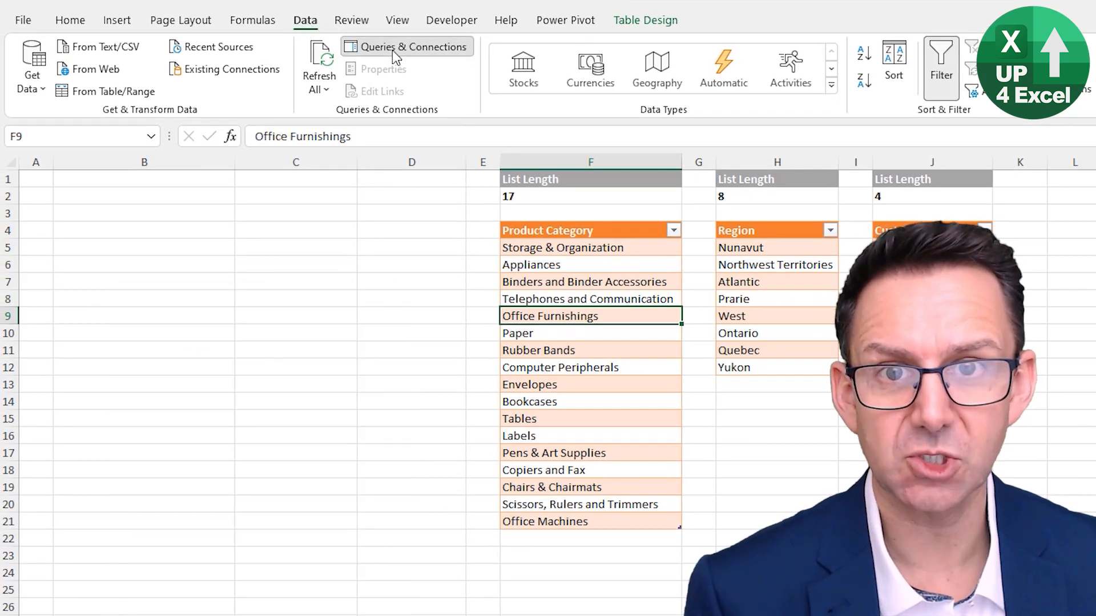
click(392, 50)
click(393, 51)
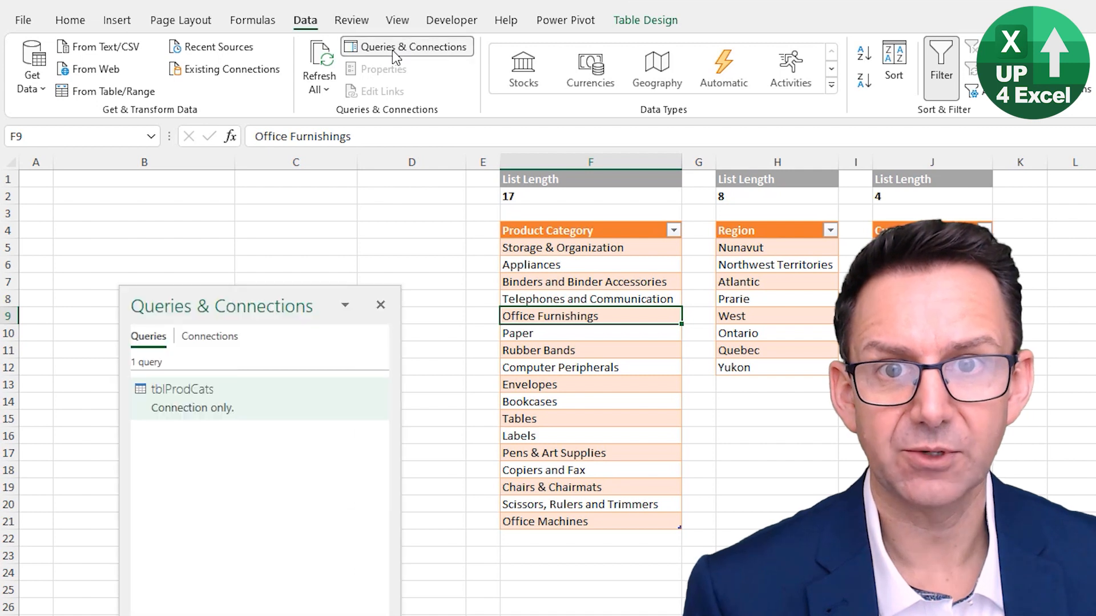
Create a Power Query query from the Region table
click(736, 299)
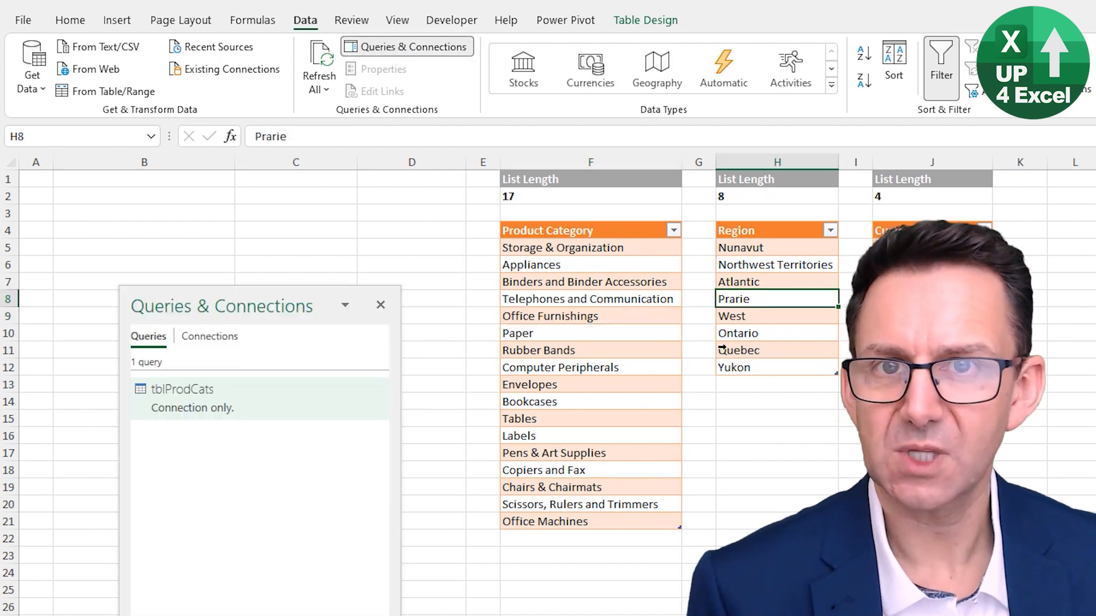
click(786, 283)
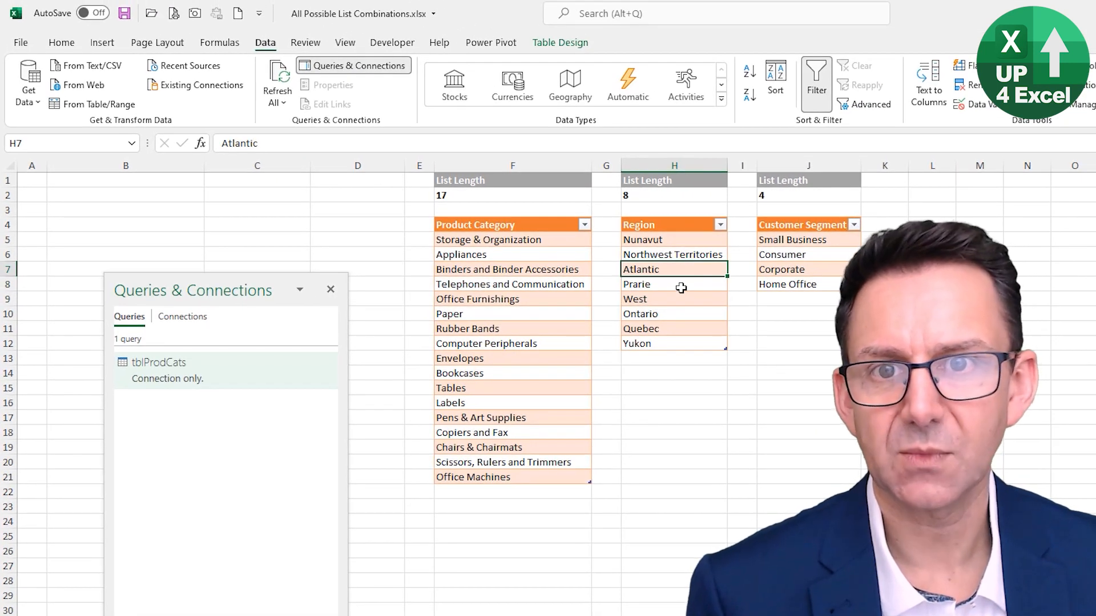
key(alt)
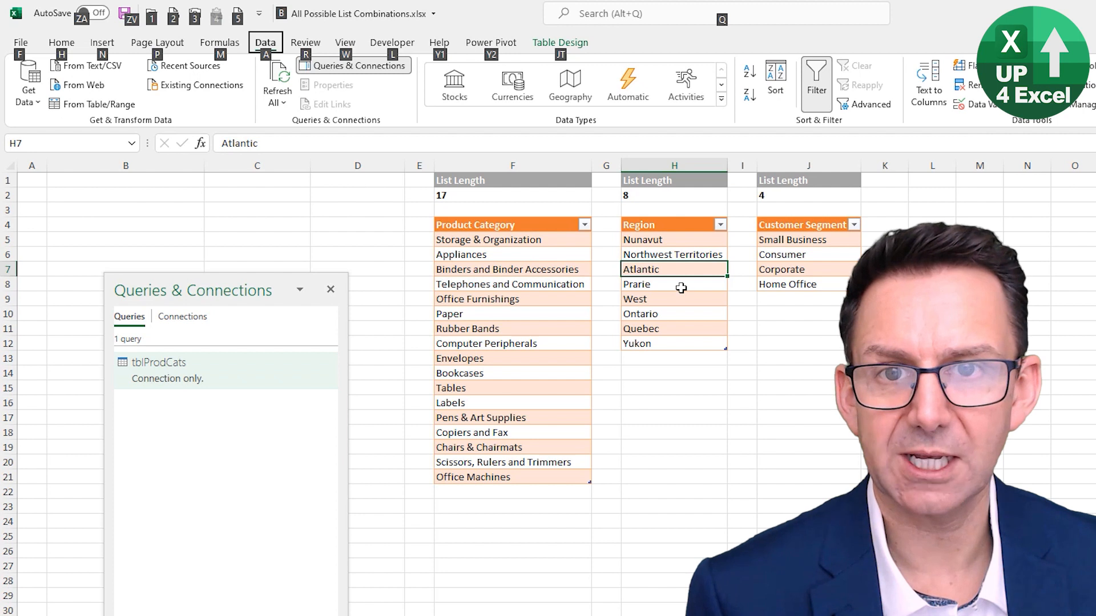
key(a)
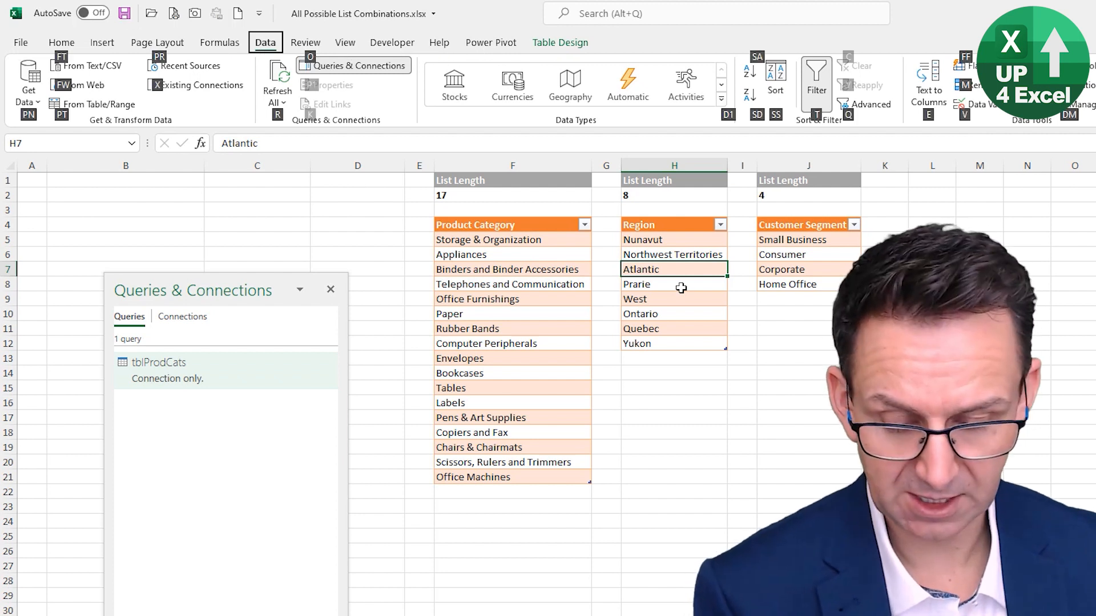
key(p)
key(t)
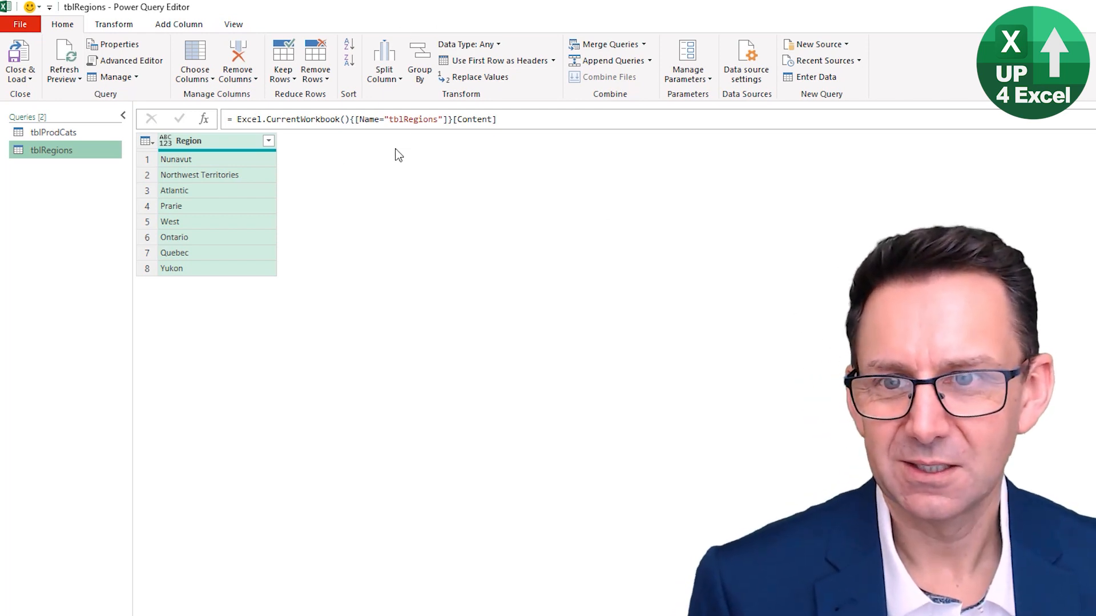
Close the query editor and load the tblRegions query as a connection only
click(20, 79)
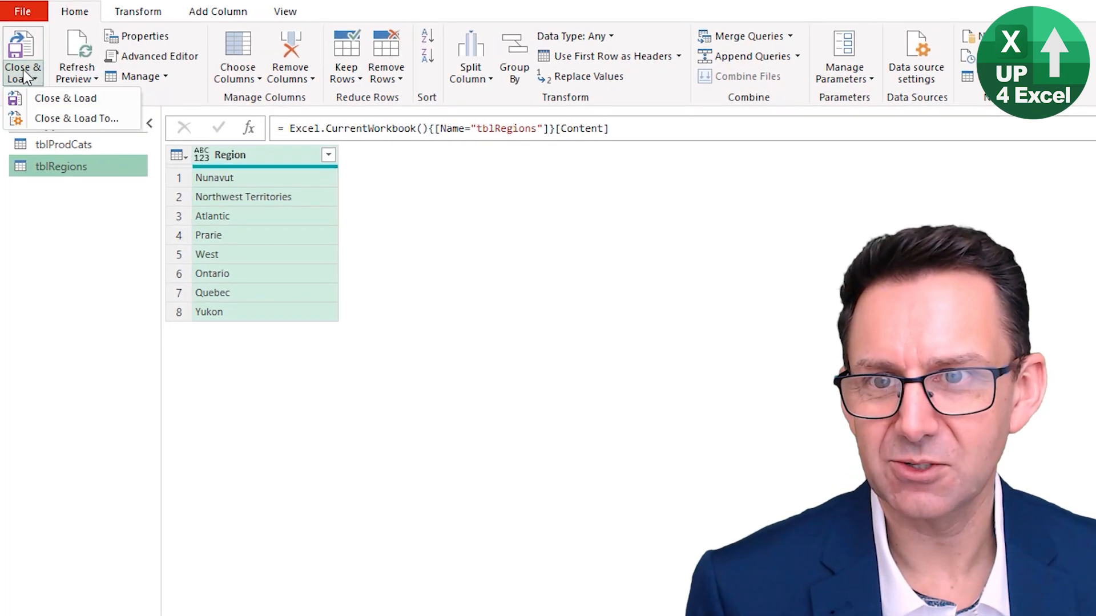
click(93, 115)
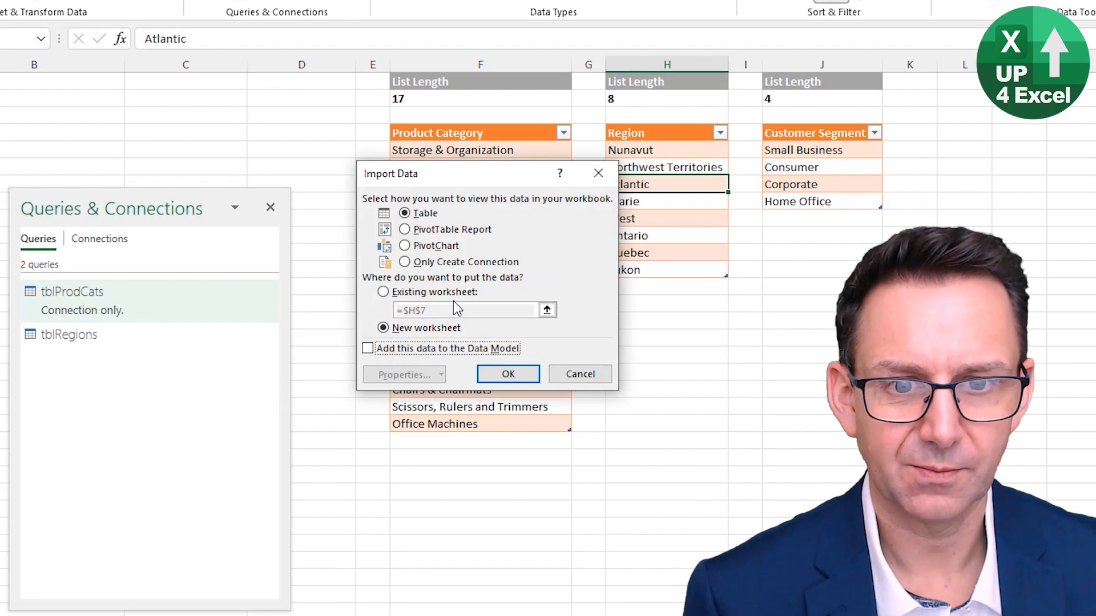
click(419, 289)
click(508, 374)
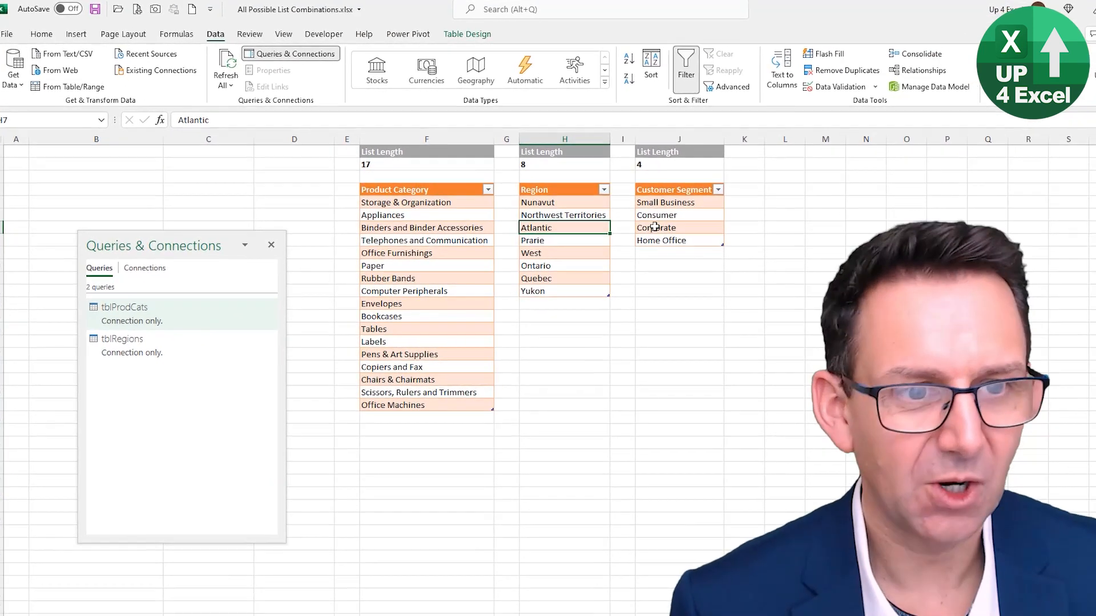
Create a Power Query query from the Customer Segment table
click(665, 229)
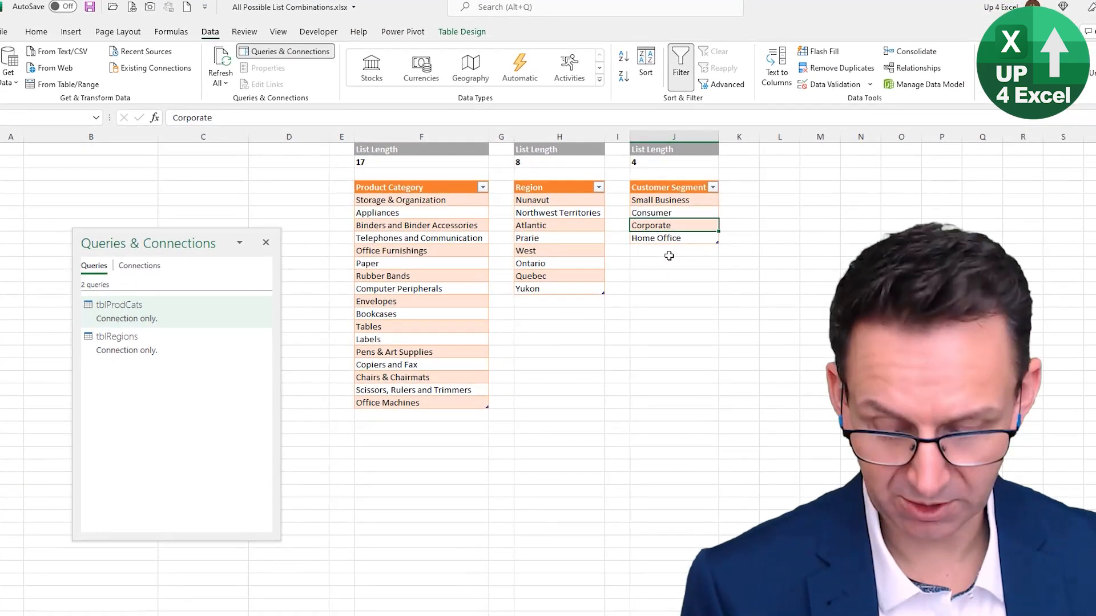
key(alt)
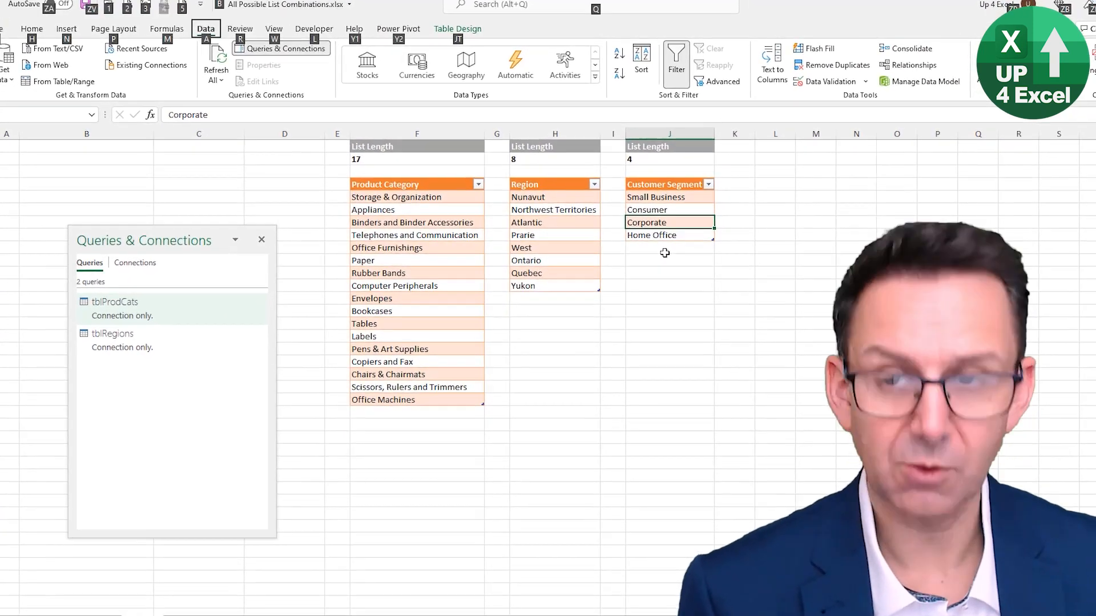
key(p)
key(t)
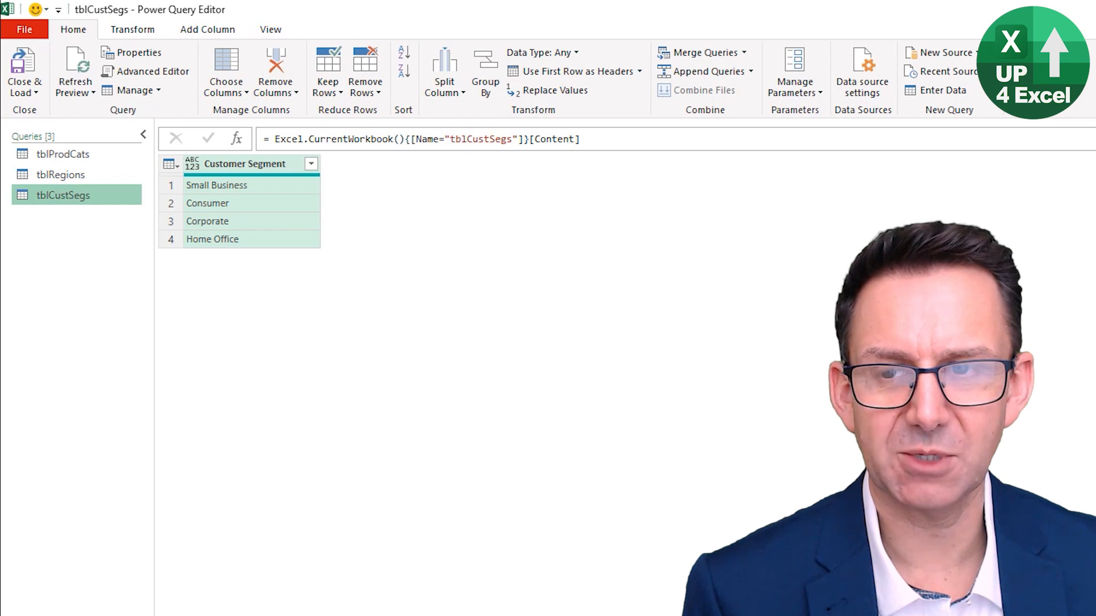
Close the query editor and load the tblCustSegs query as a connection only
key(alt)
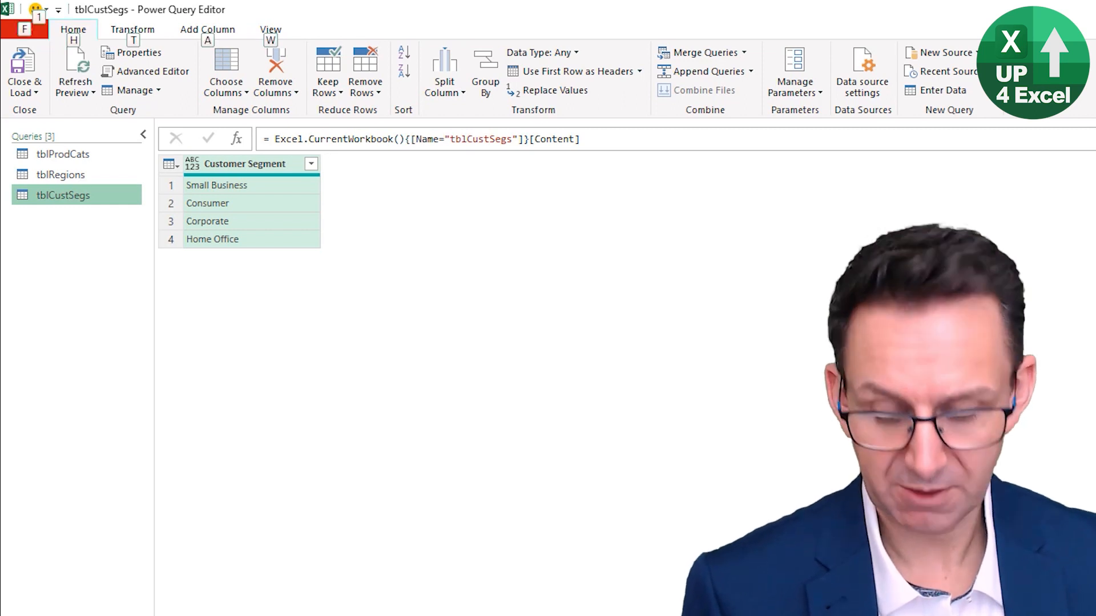
key(h)
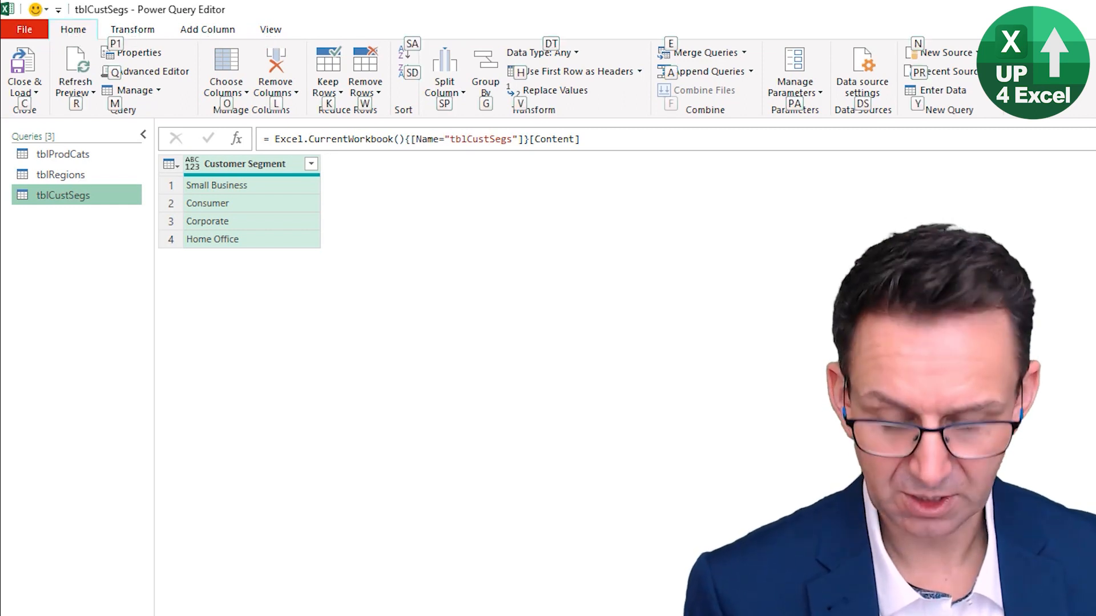
key(c)
key(Down)
key(Return)
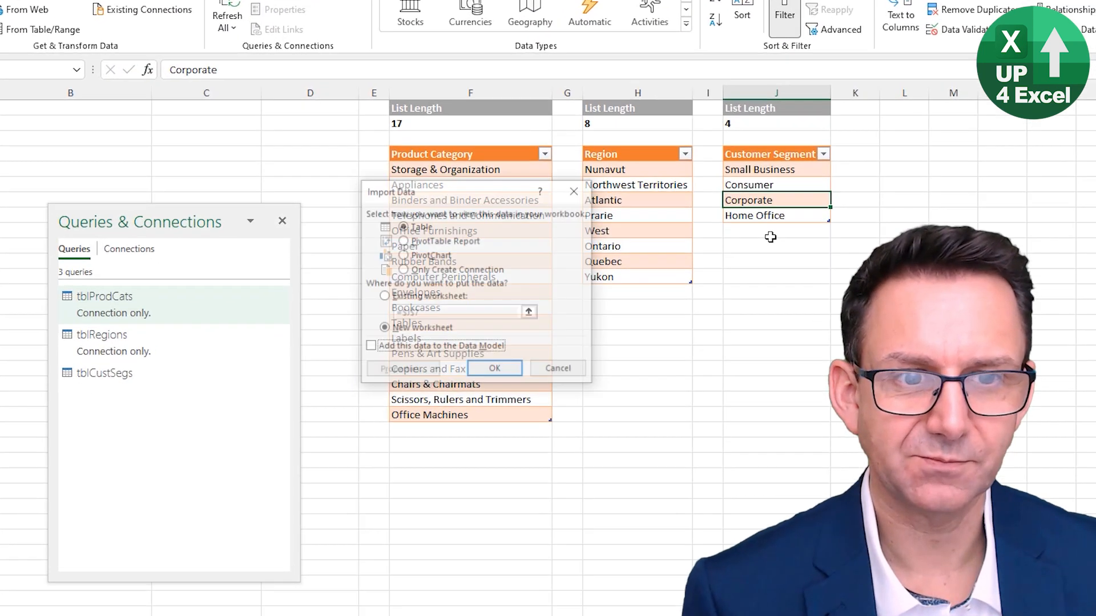
key(alt+o)
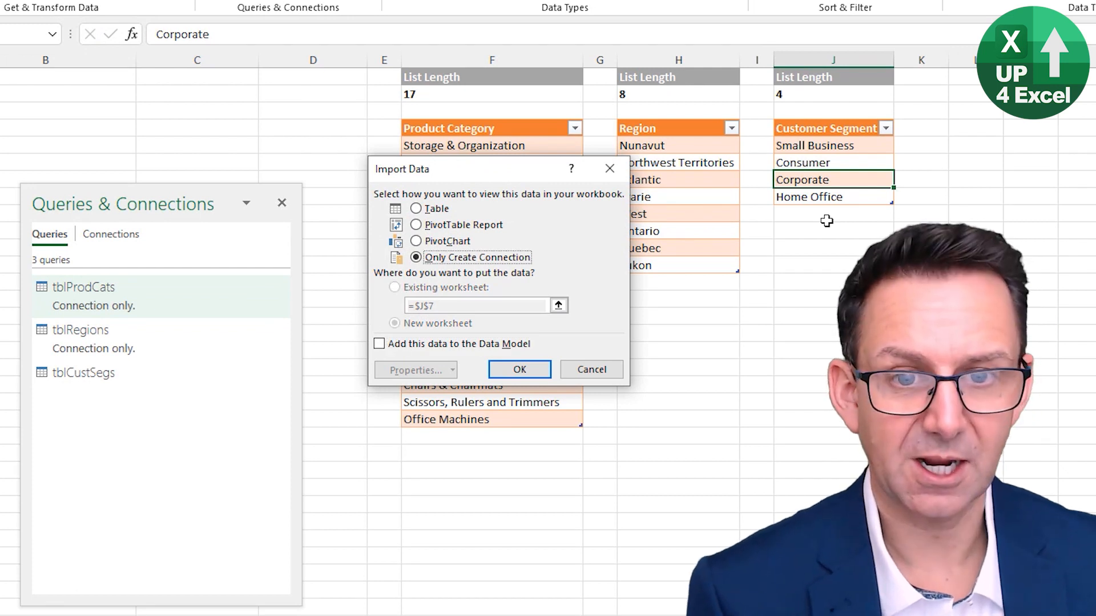
key(Return)
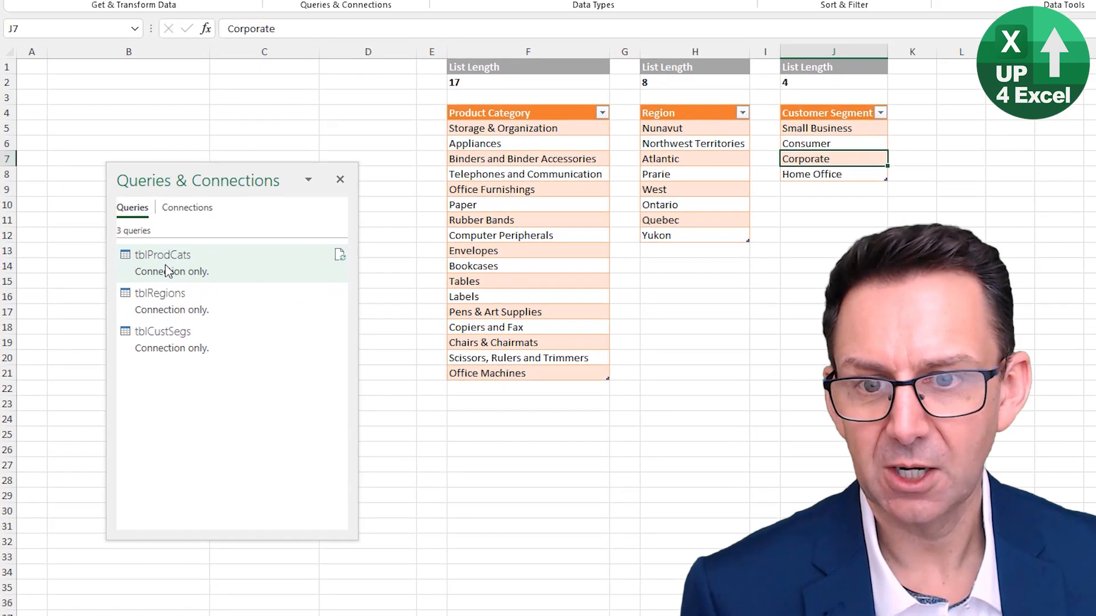
Duplicate the tblProdCats query and rename the copy tblCombineLists
mouse_move(130, 301)
right_click(164, 265)
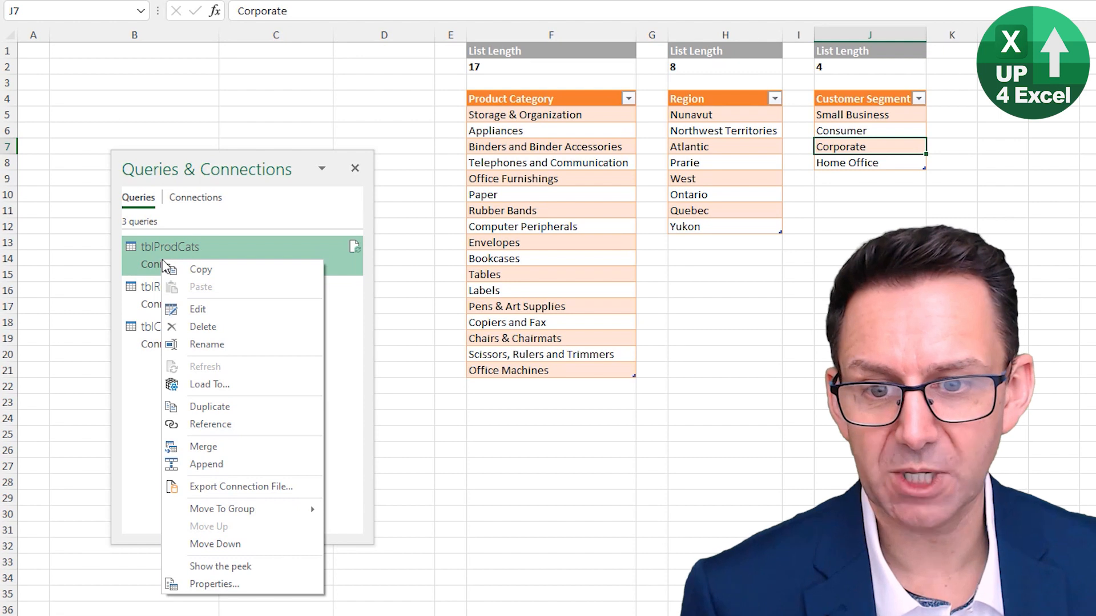
click(251, 411)
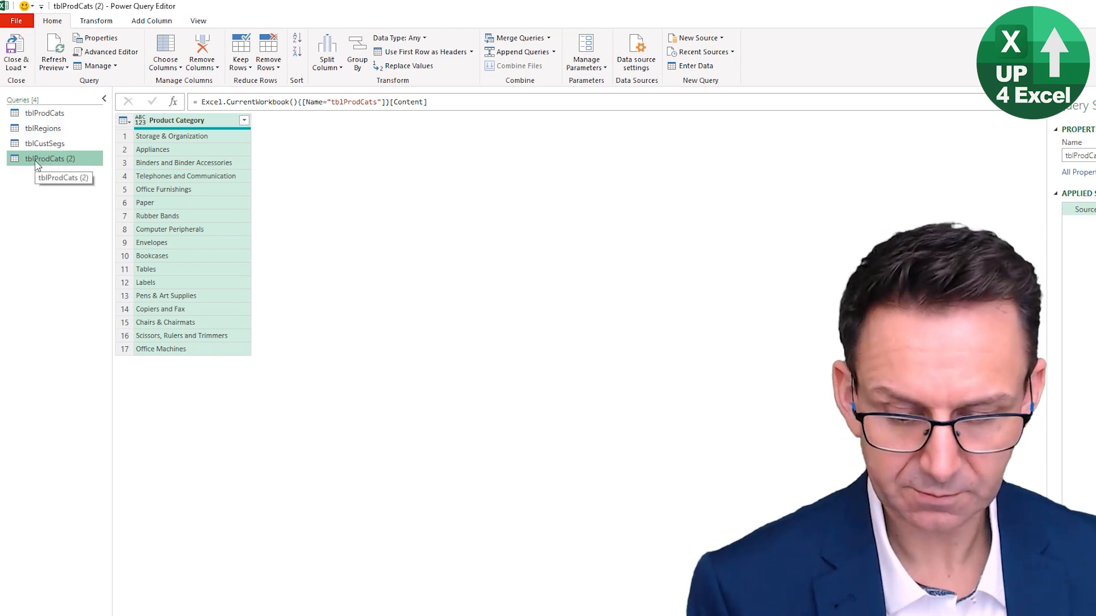
key(F2)
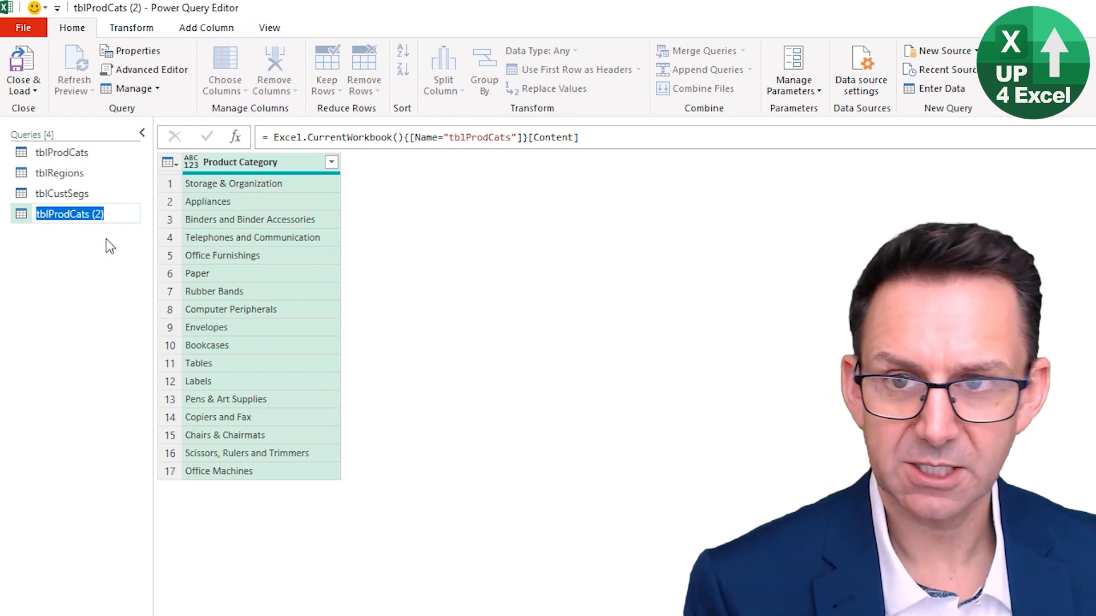
text(tblC)
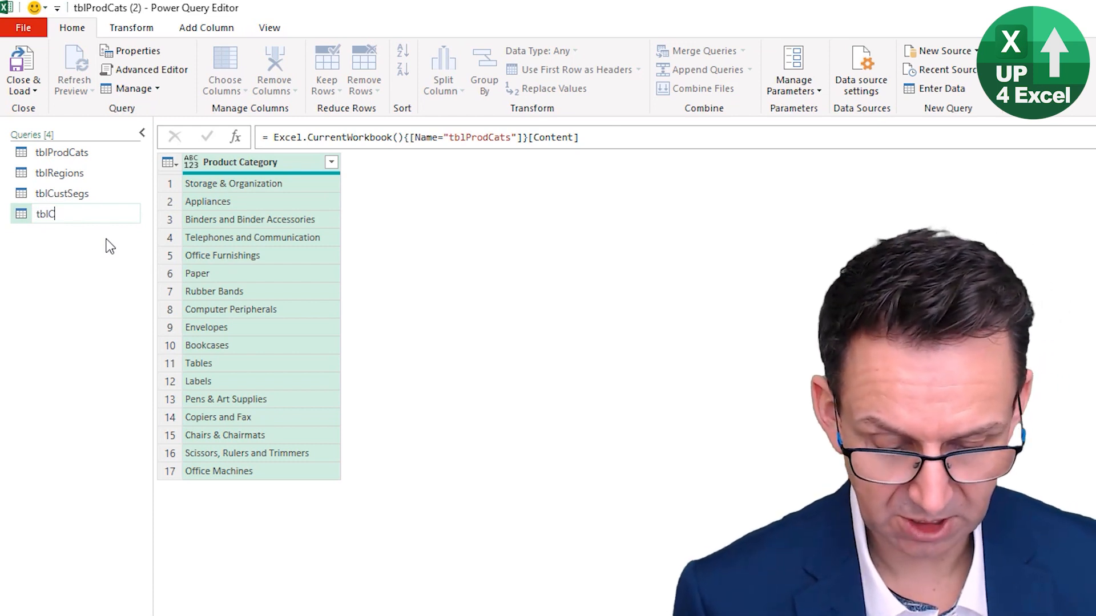
text(ombineLis)
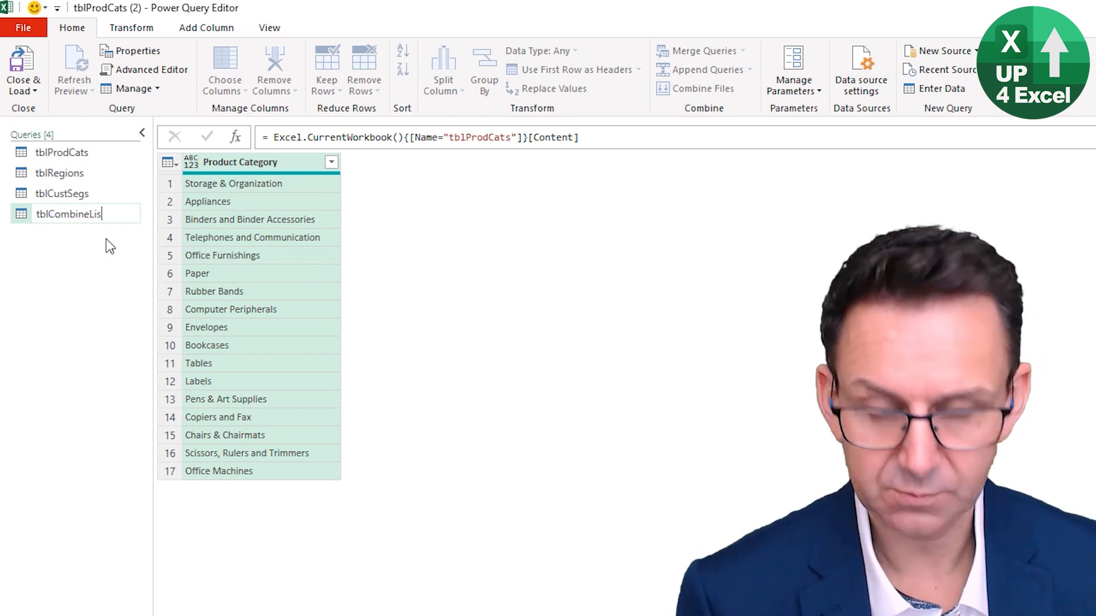
text(ts)
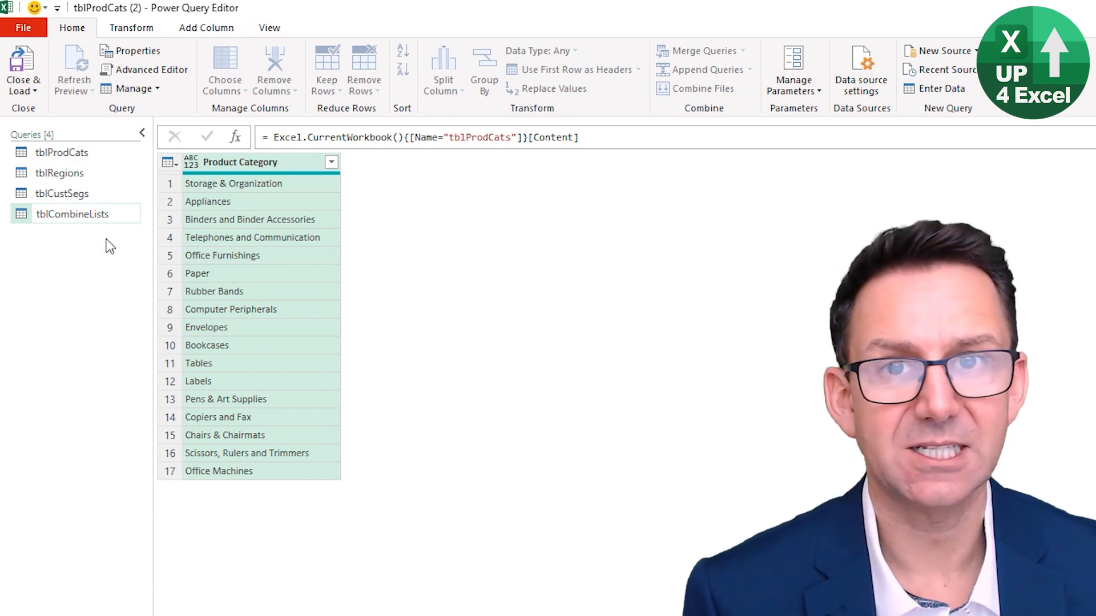
key(Return)
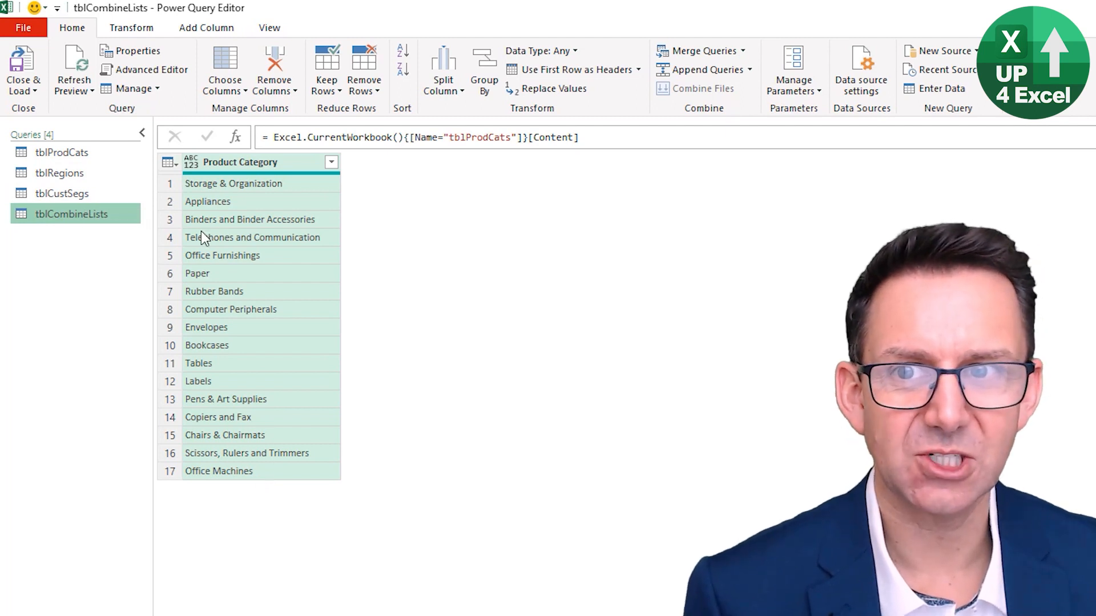
Add a custom column named Region to tblCombineLists with the formula =tblRegions
click(206, 30)
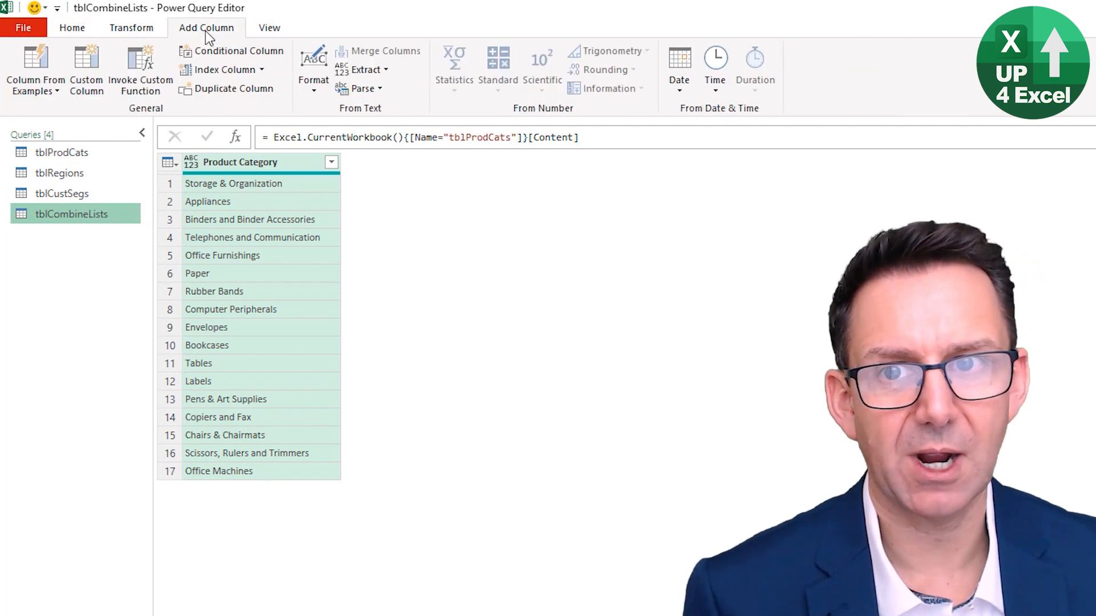
click(100, 87)
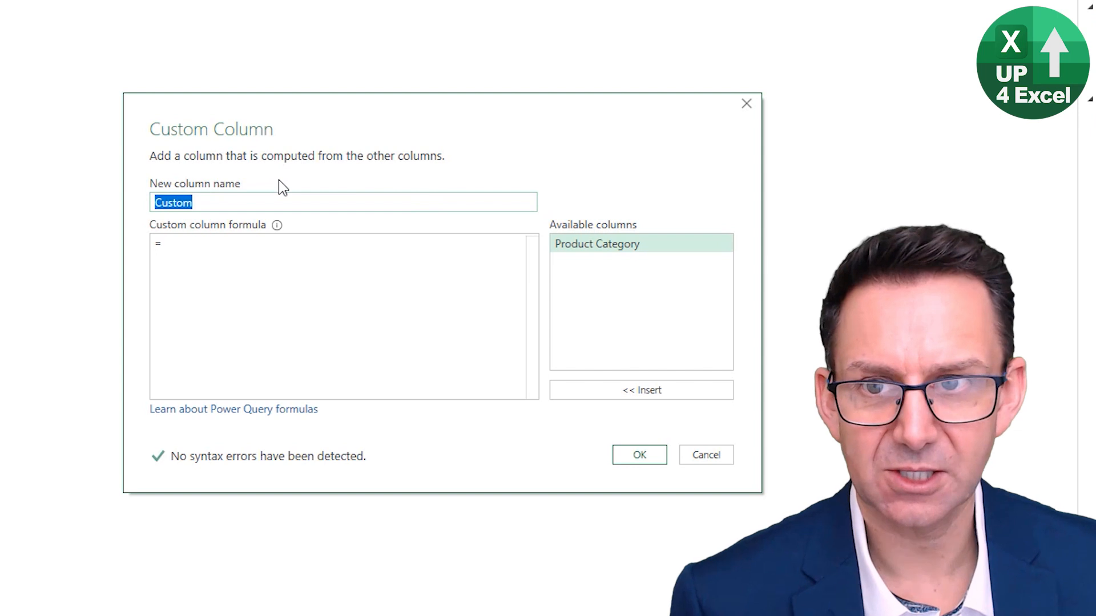
text(Region)
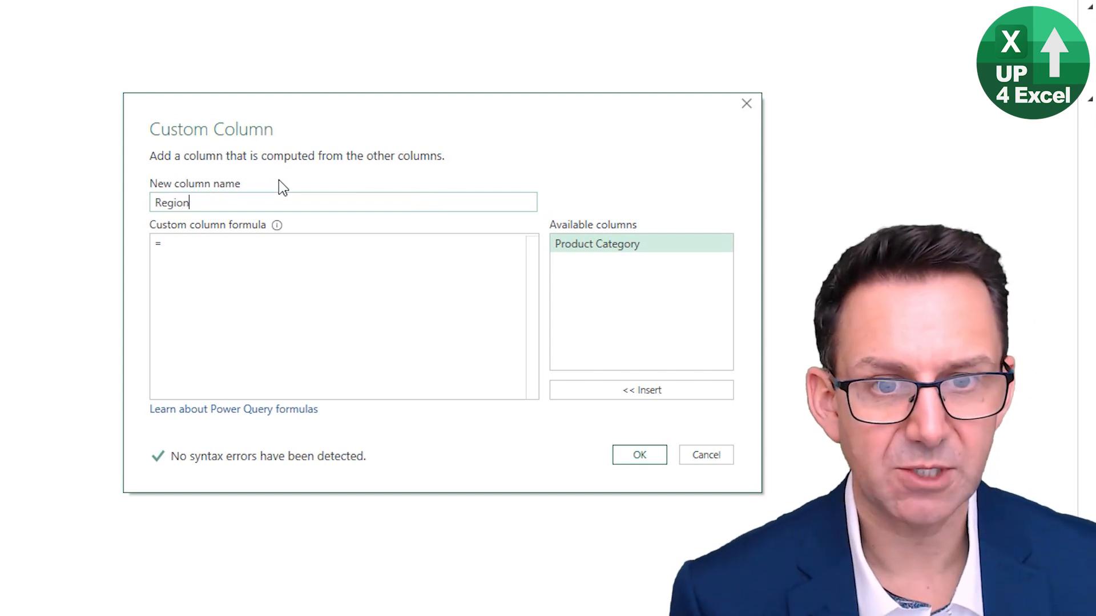
click(229, 245)
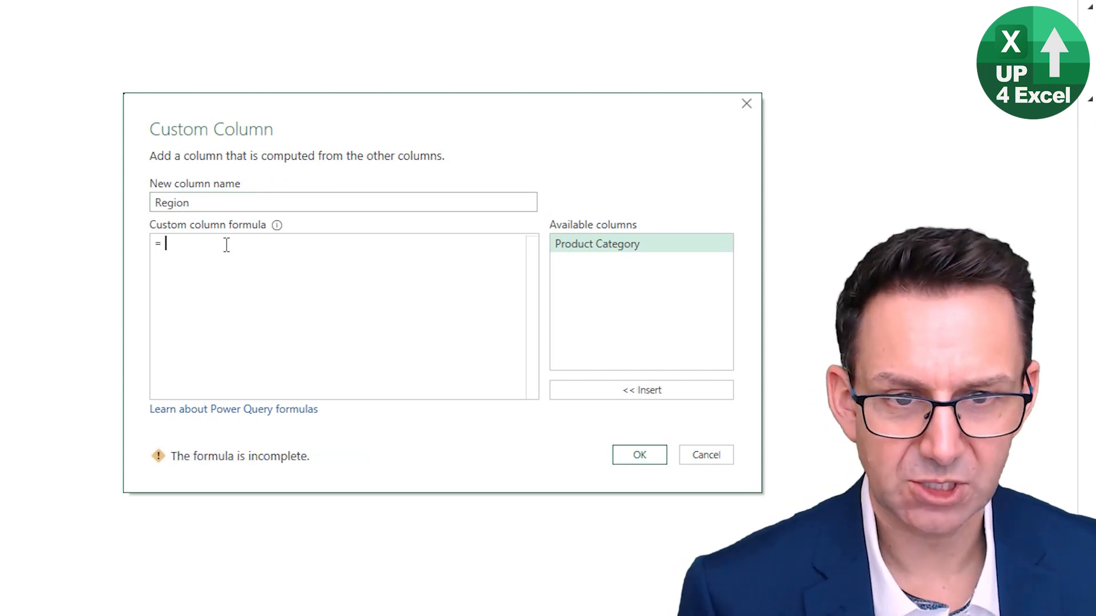
text(tb)
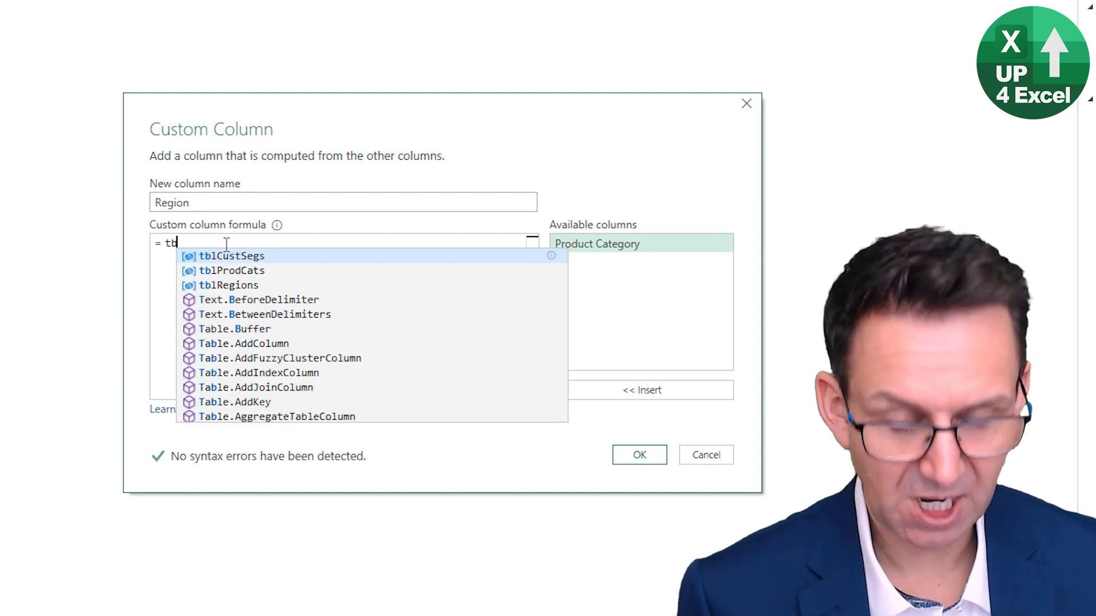
text(l)
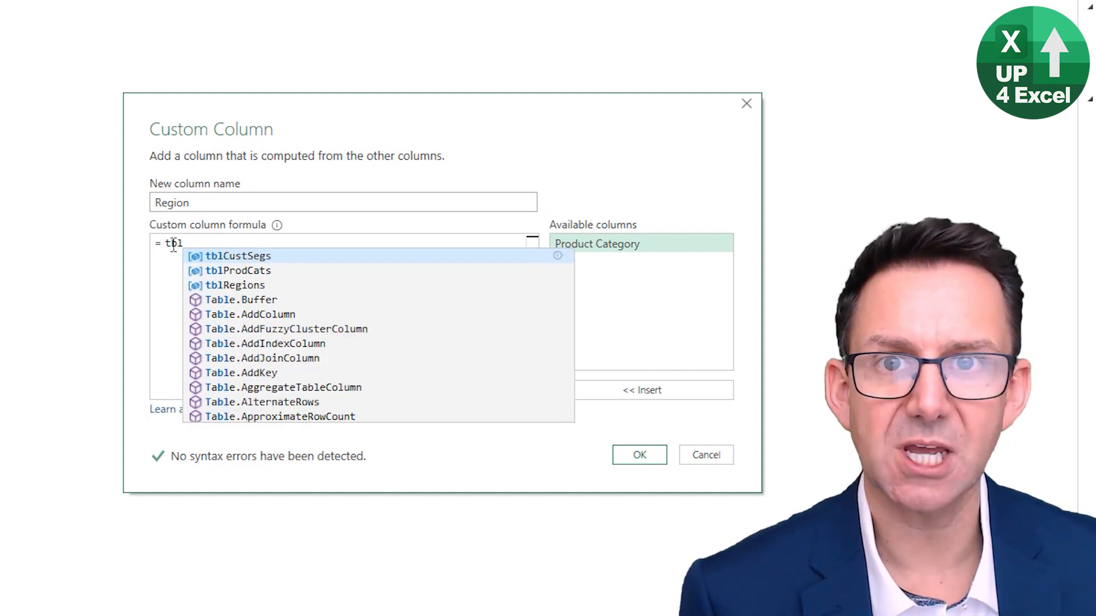
click(227, 286)
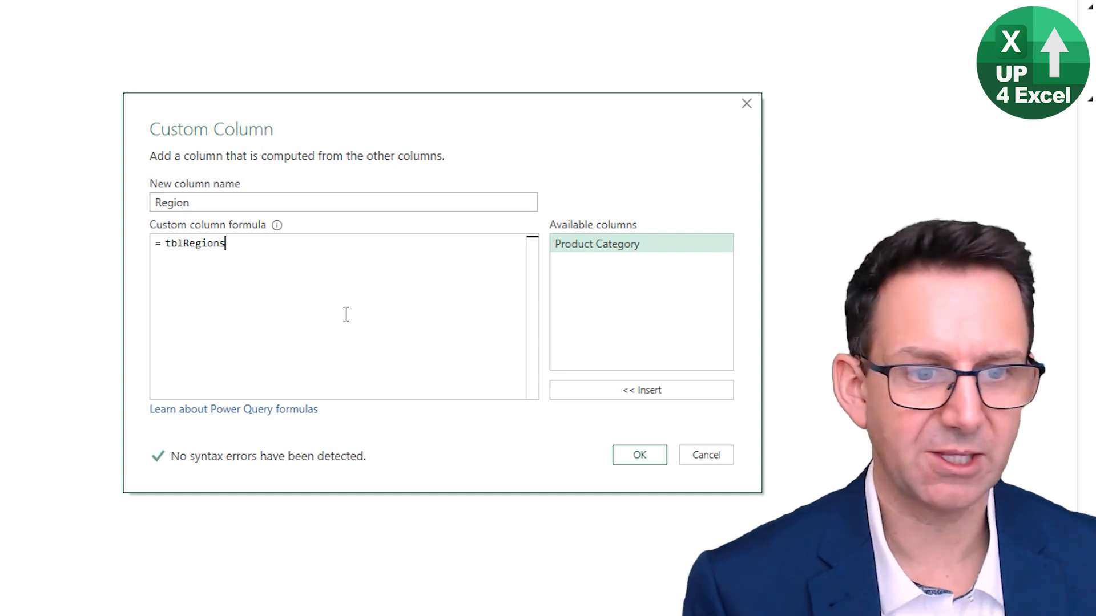
click(640, 455)
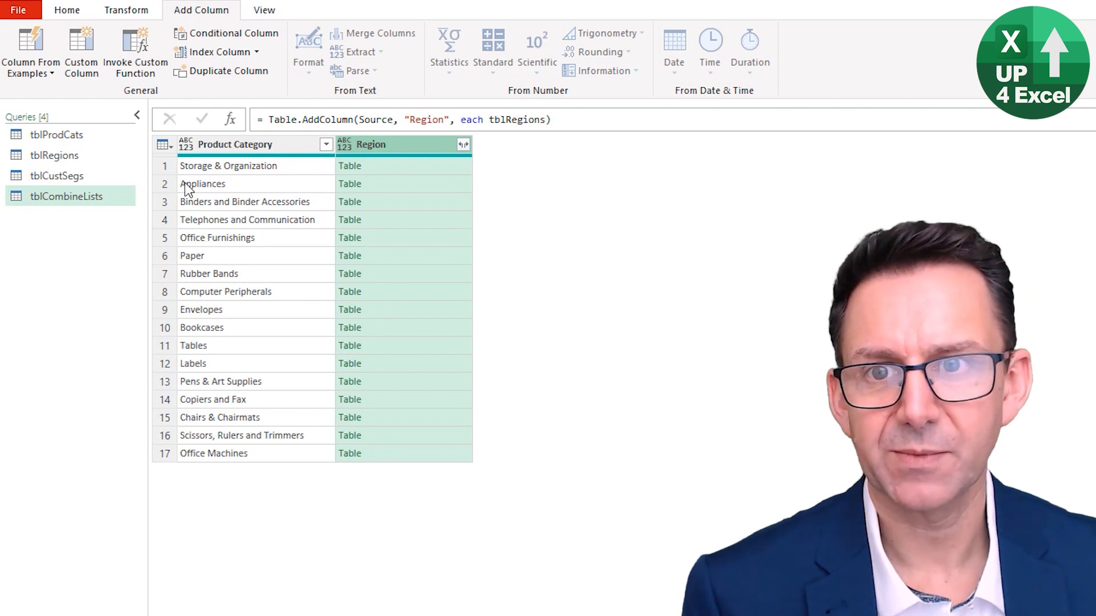
Add a custom column named Customer Segment to tblCombineLists with the formula =tblCustSegs
click(87, 66)
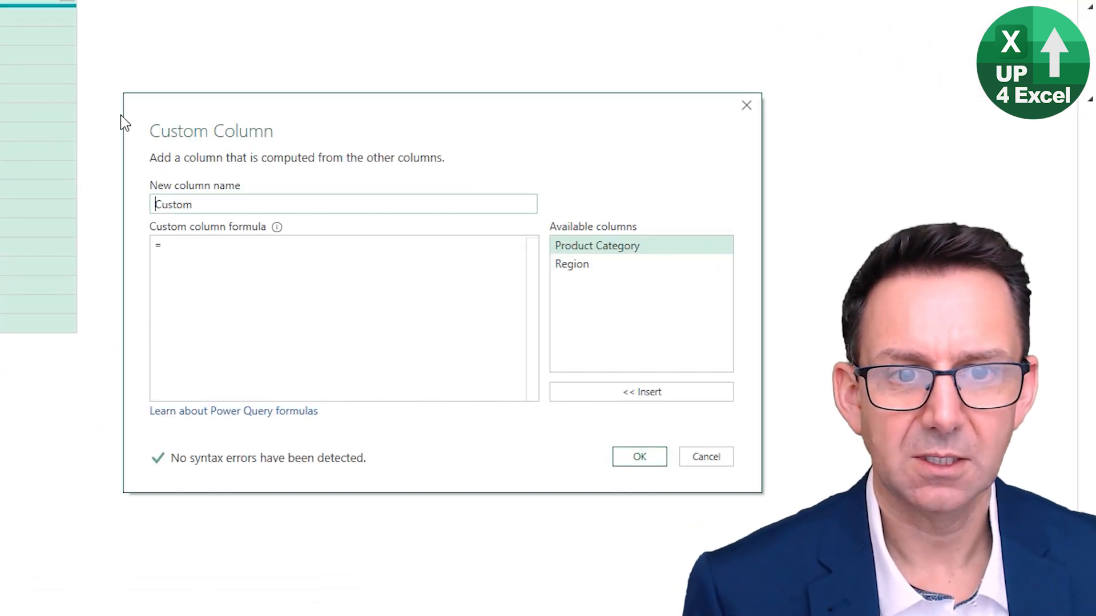
drag(201, 207, 104, 207)
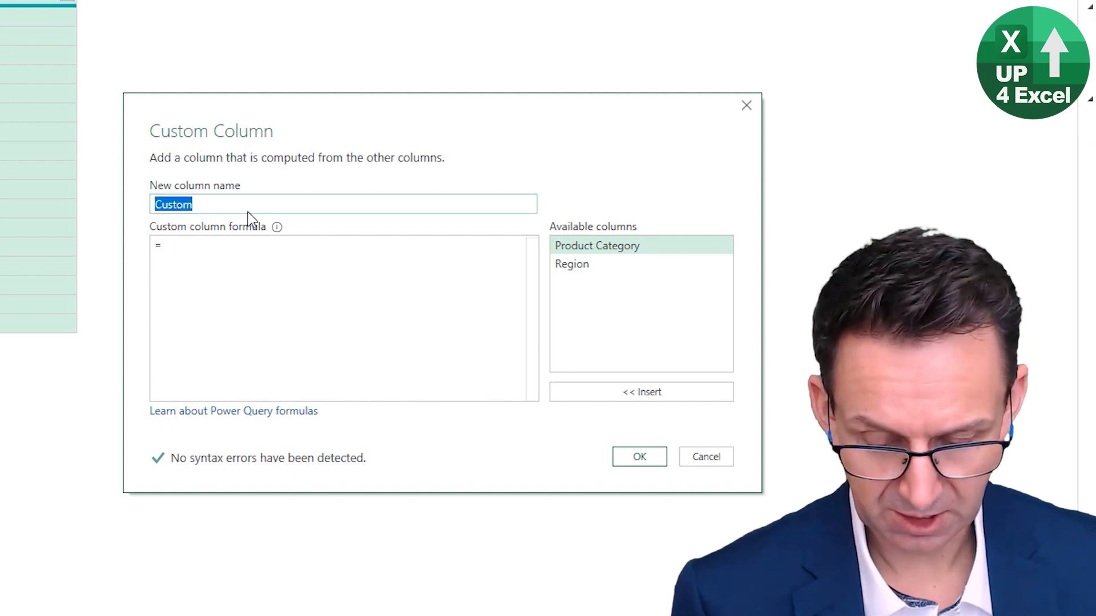
text(P)
key(BackSpace)
text(Customer Segment)
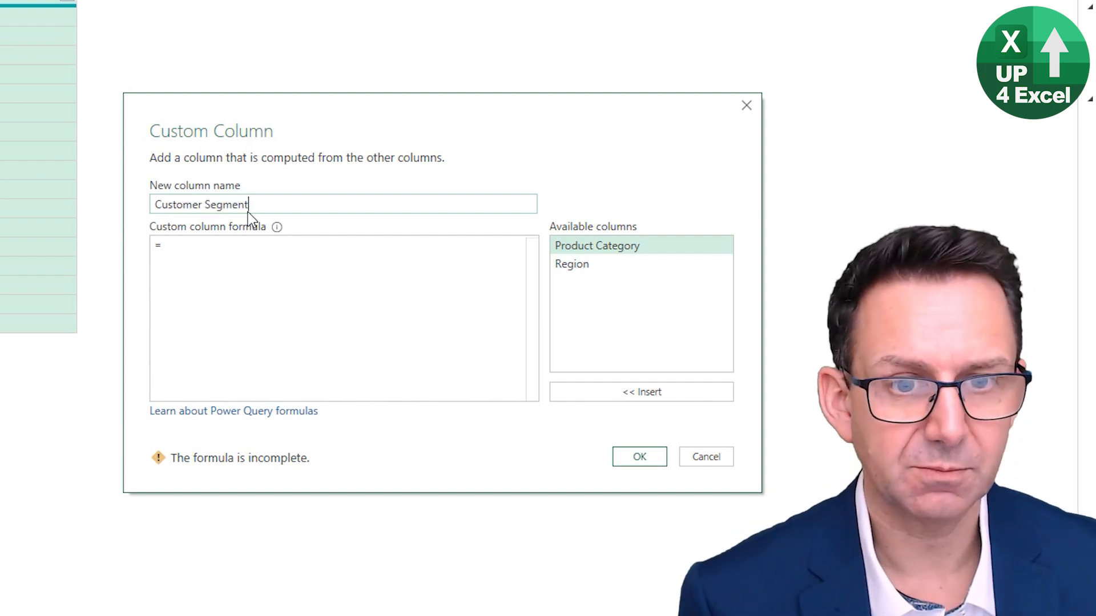
key(Tab)
key(Tab)
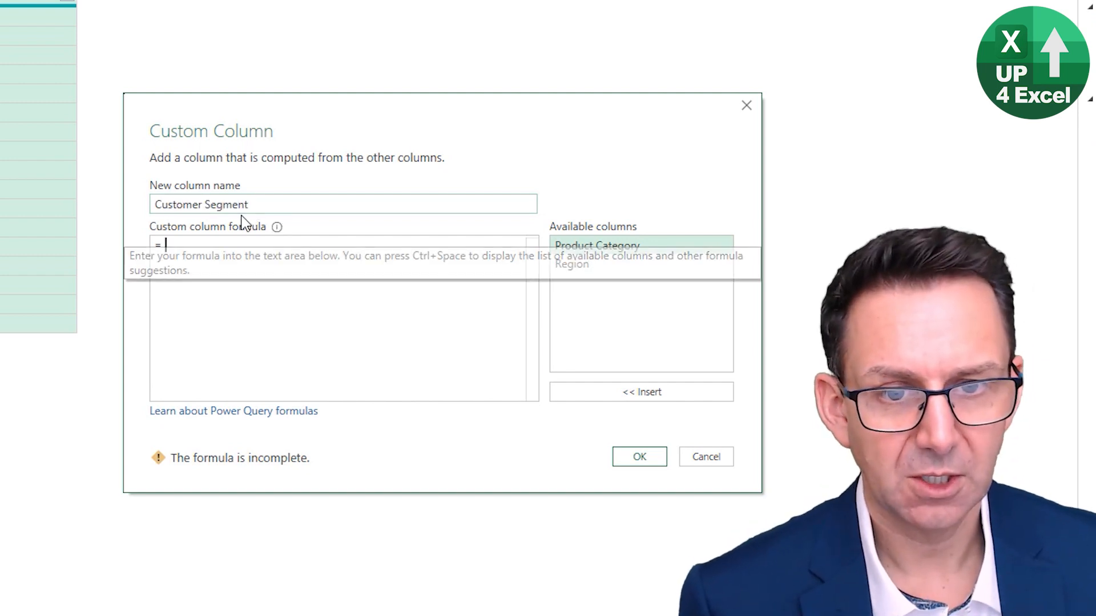
text(tbl)
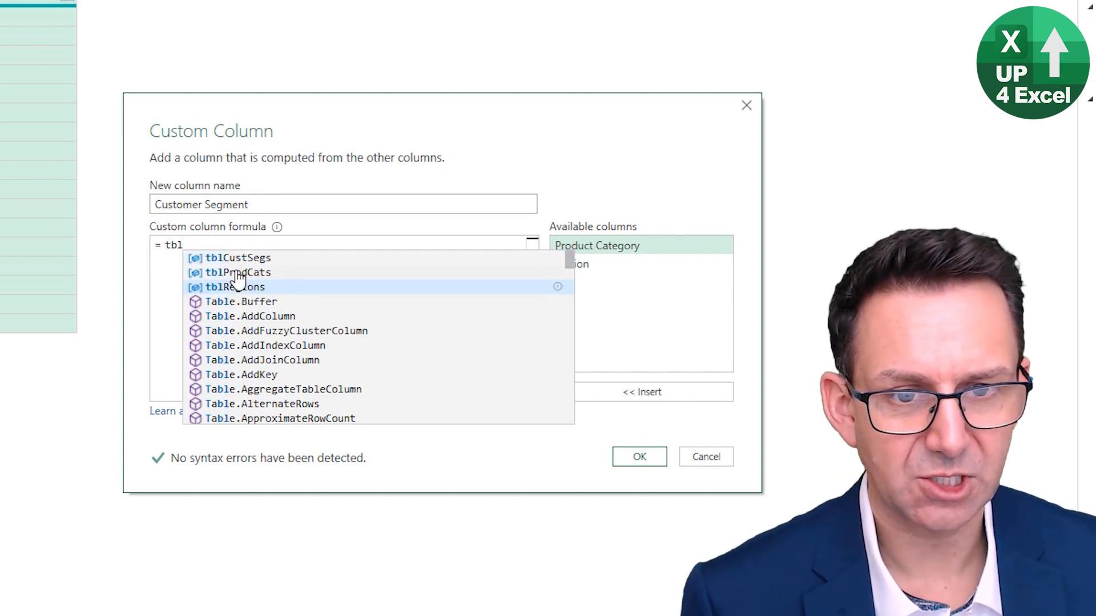
click(250, 258)
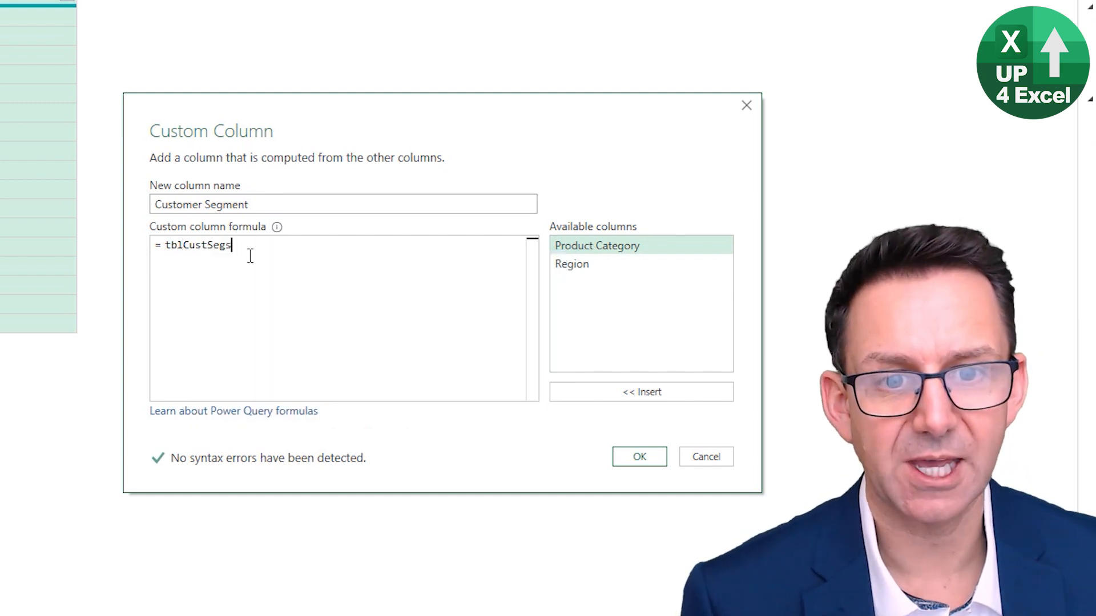
click(640, 460)
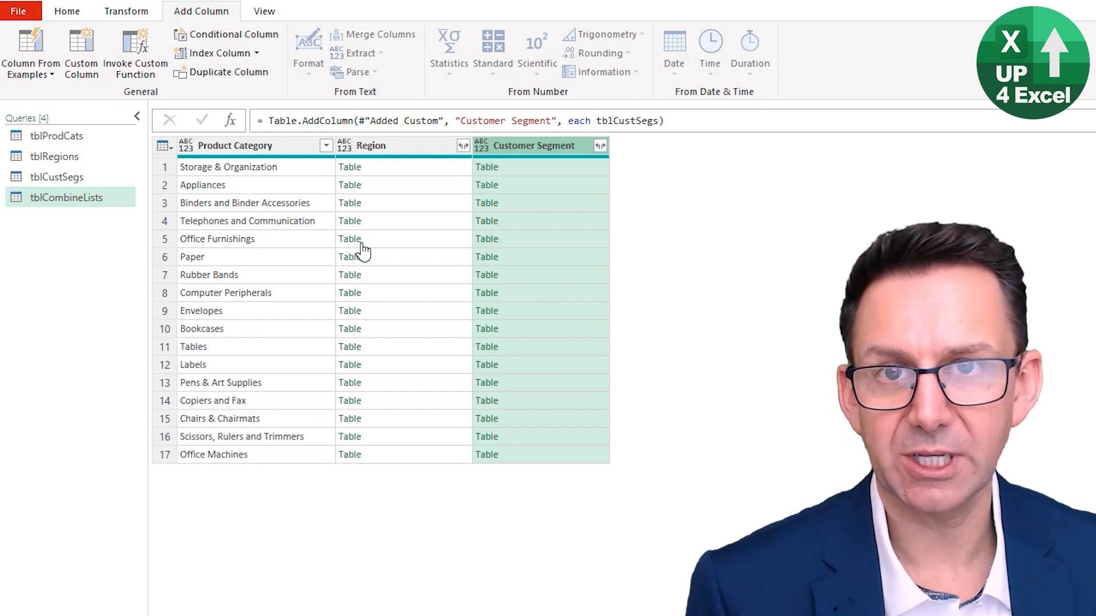
Expand the nested tables in the Region and Customer Segment columns, keeping the original column names as prefixes
click(463, 146)
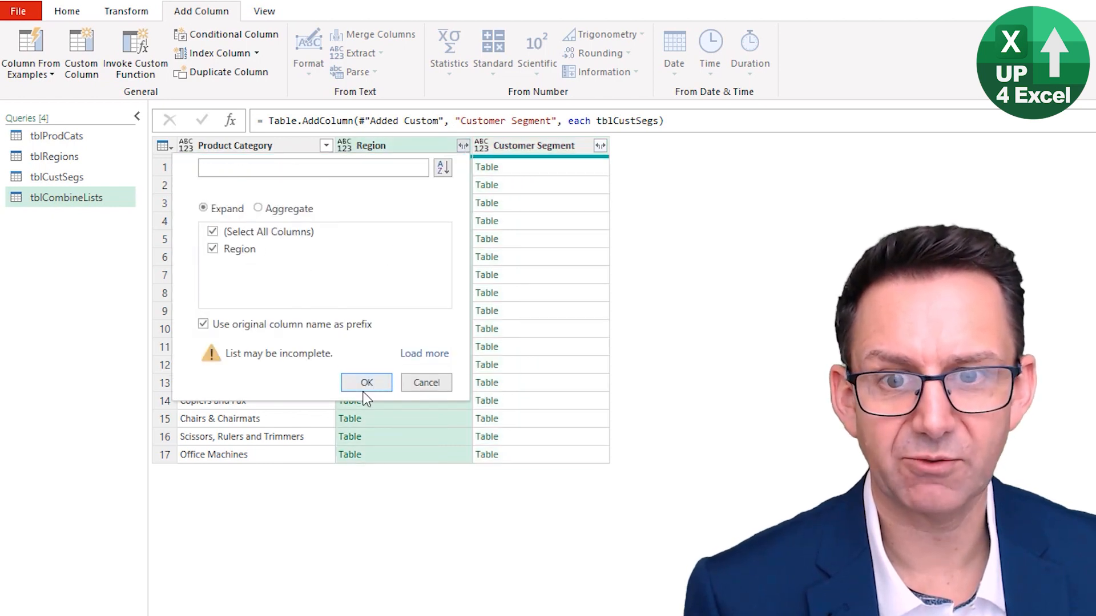
click(364, 384)
click(599, 146)
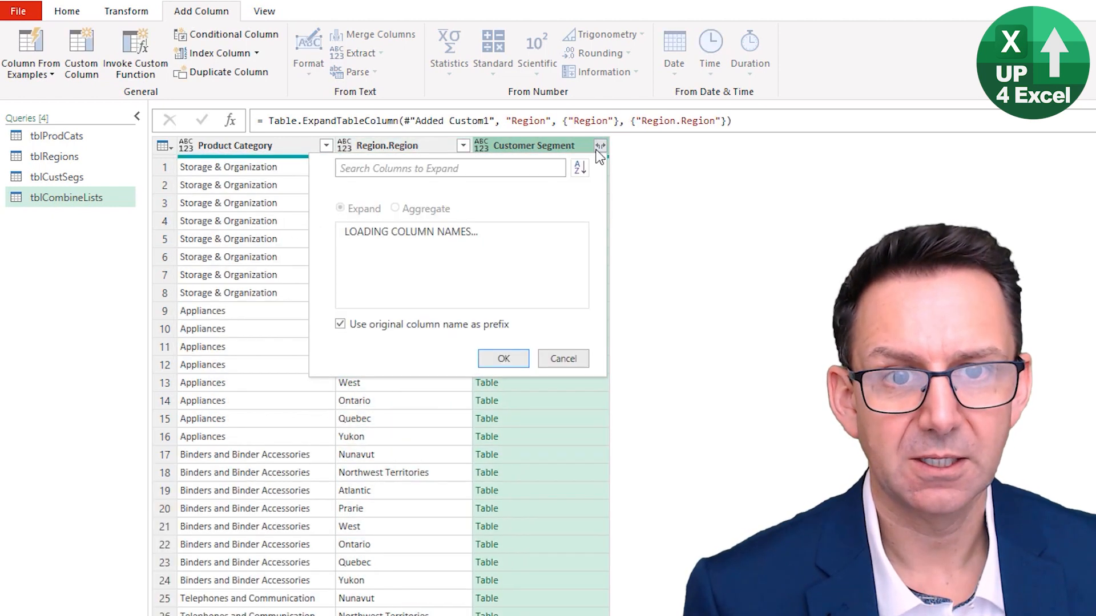
click(500, 384)
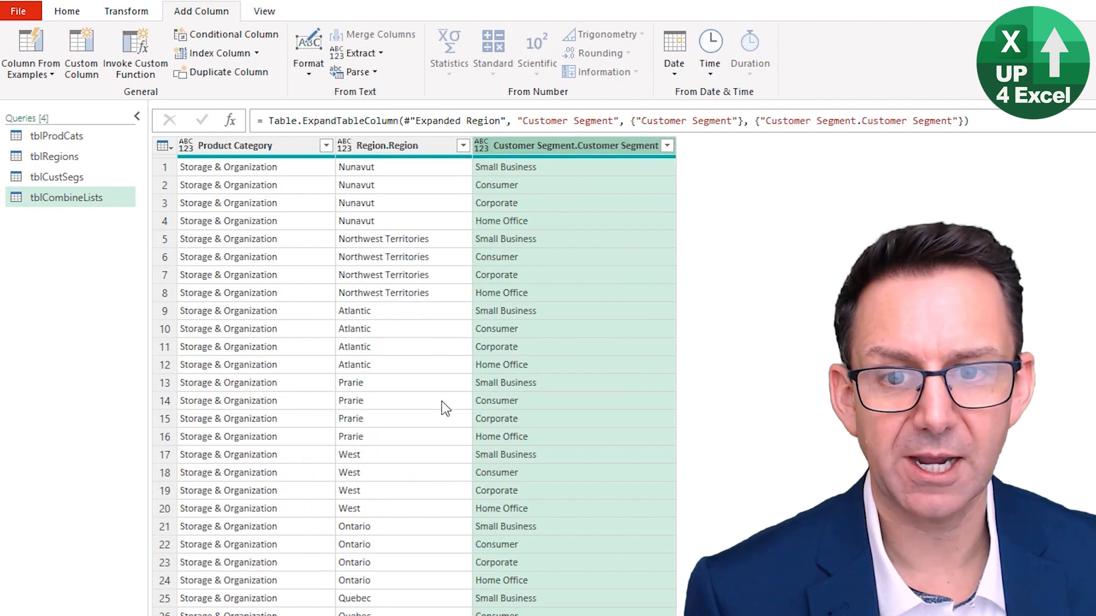
Load the tblCombineLists query as a table into the existing worksheet at Fastest!$B$4
scroll(459, 376, down, 20)
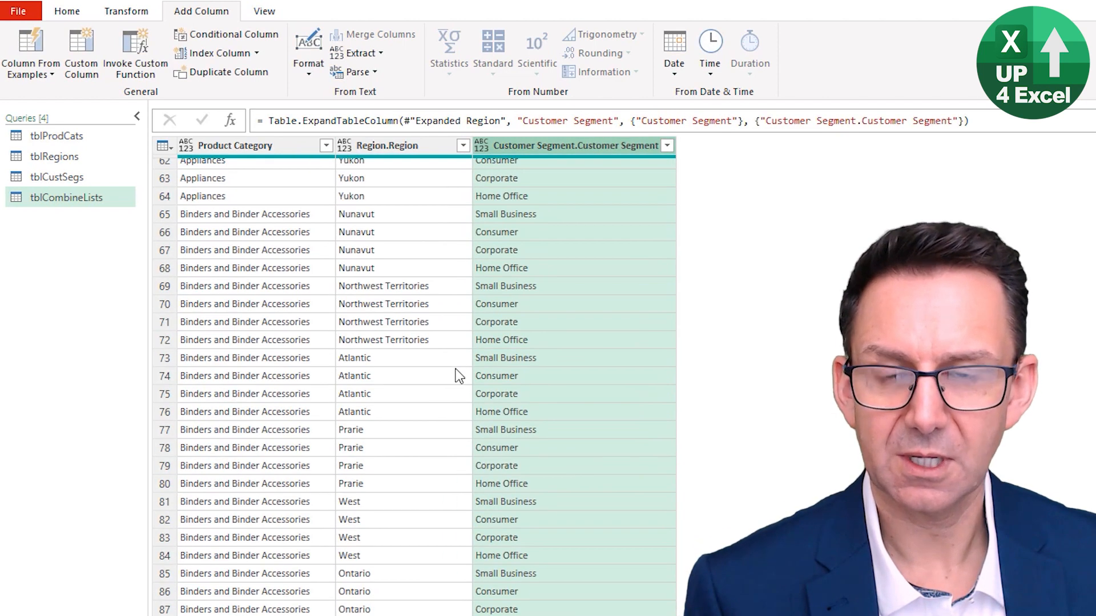
scroll(459, 377, down, 20)
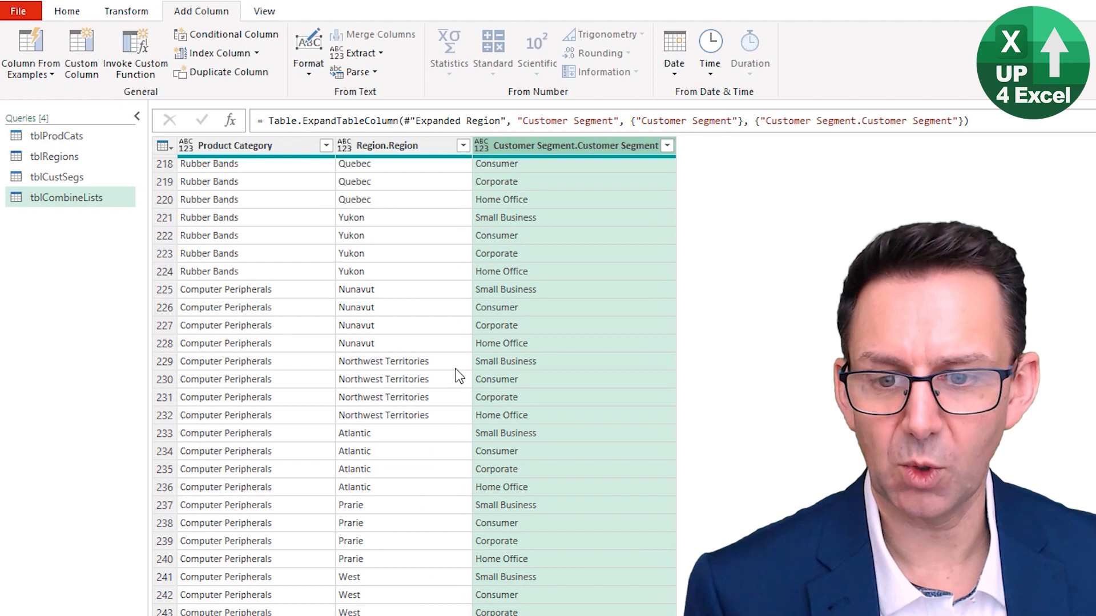
scroll(454, 365, up, 20)
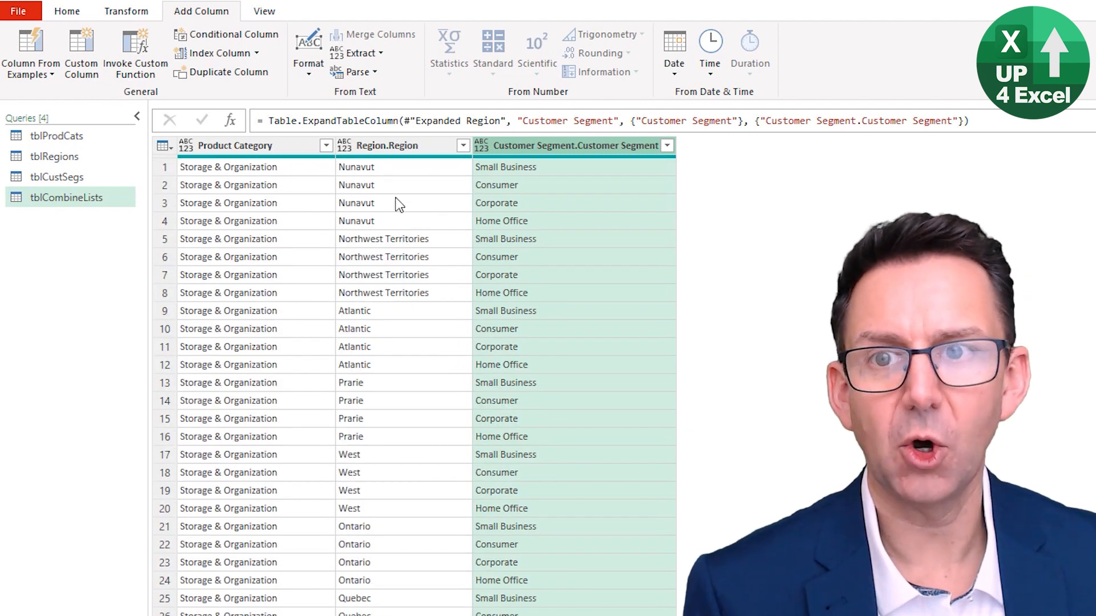
click(72, 13)
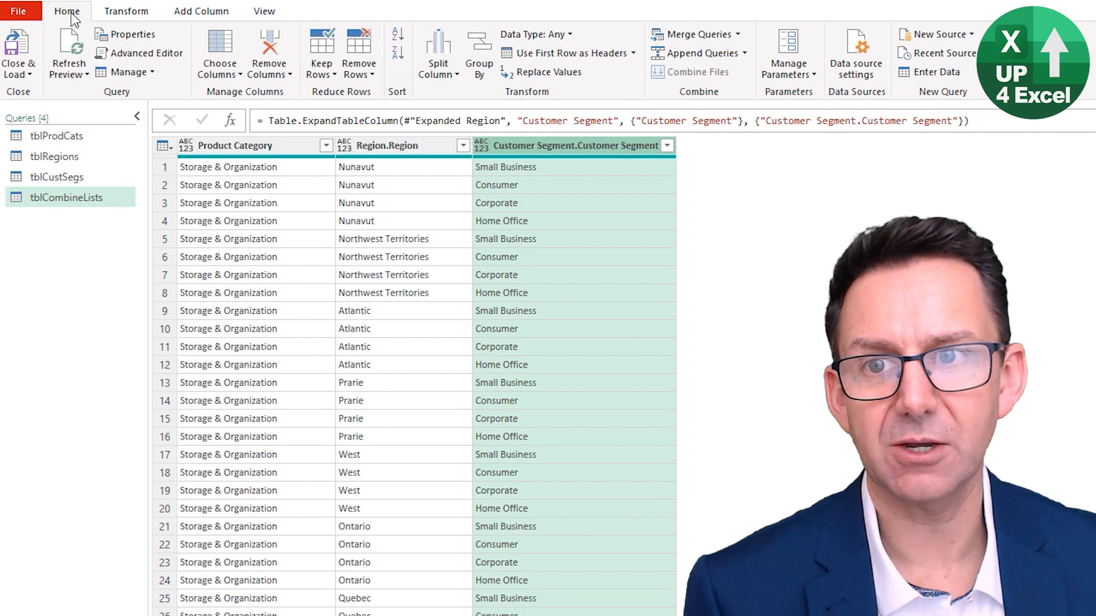
click(23, 73)
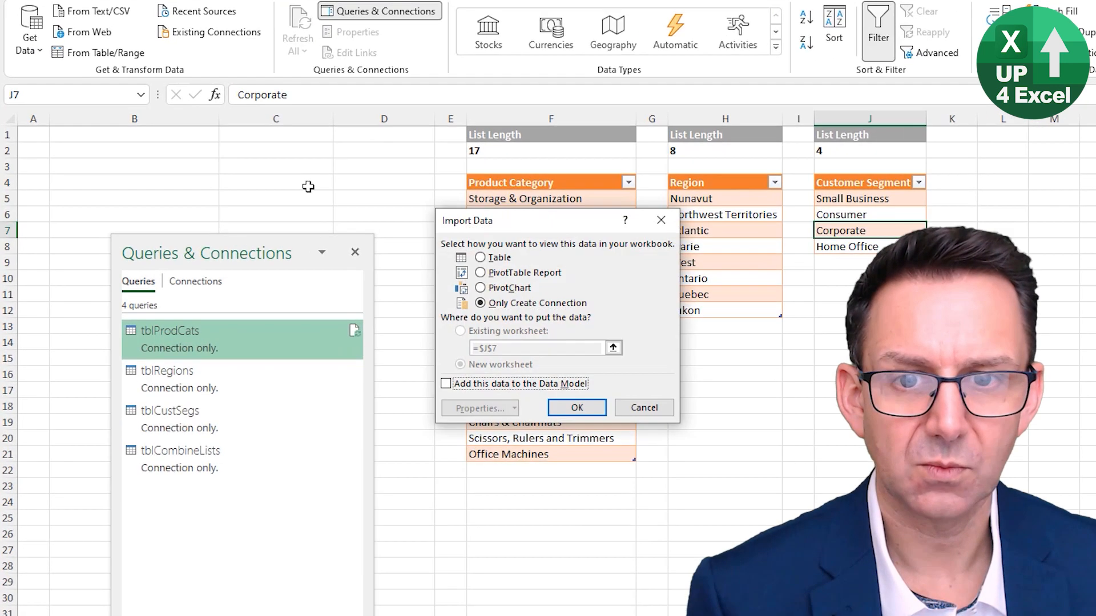
click(493, 259)
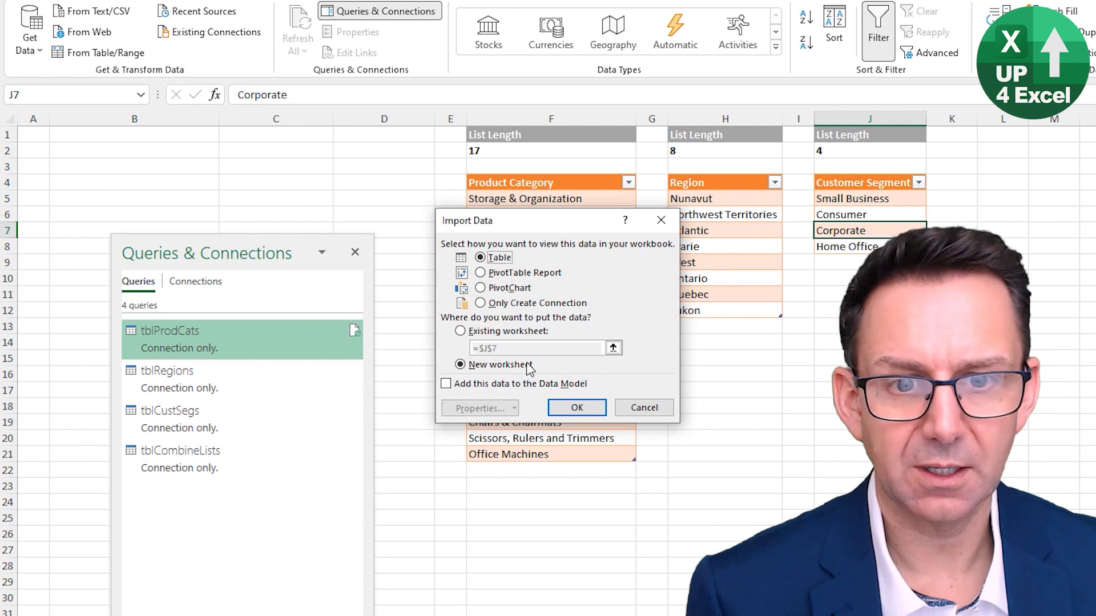
click(476, 332)
click(82, 178)
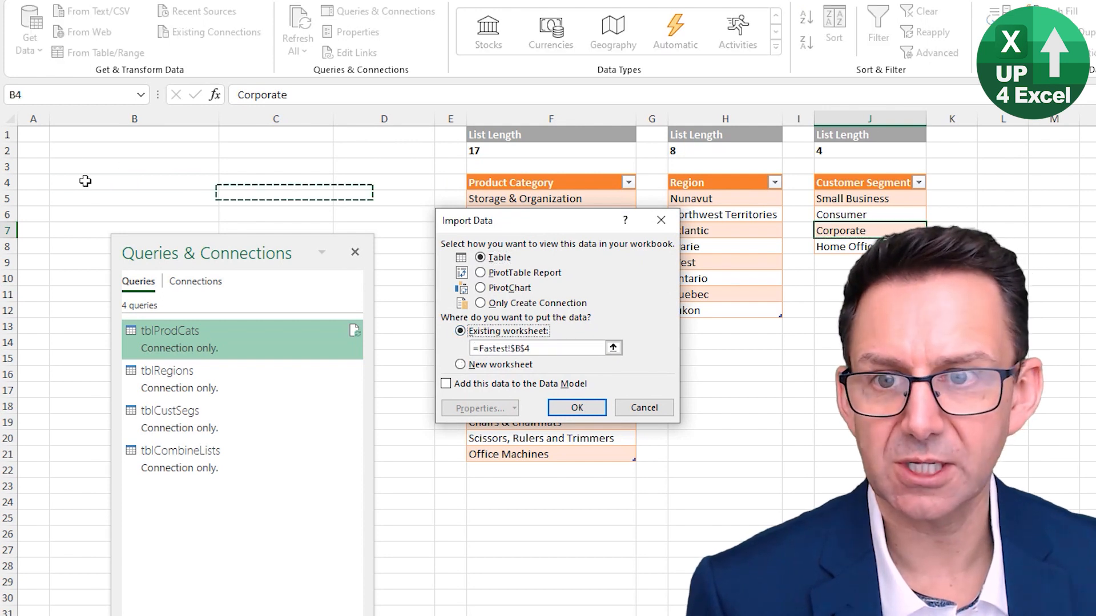
click(572, 406)
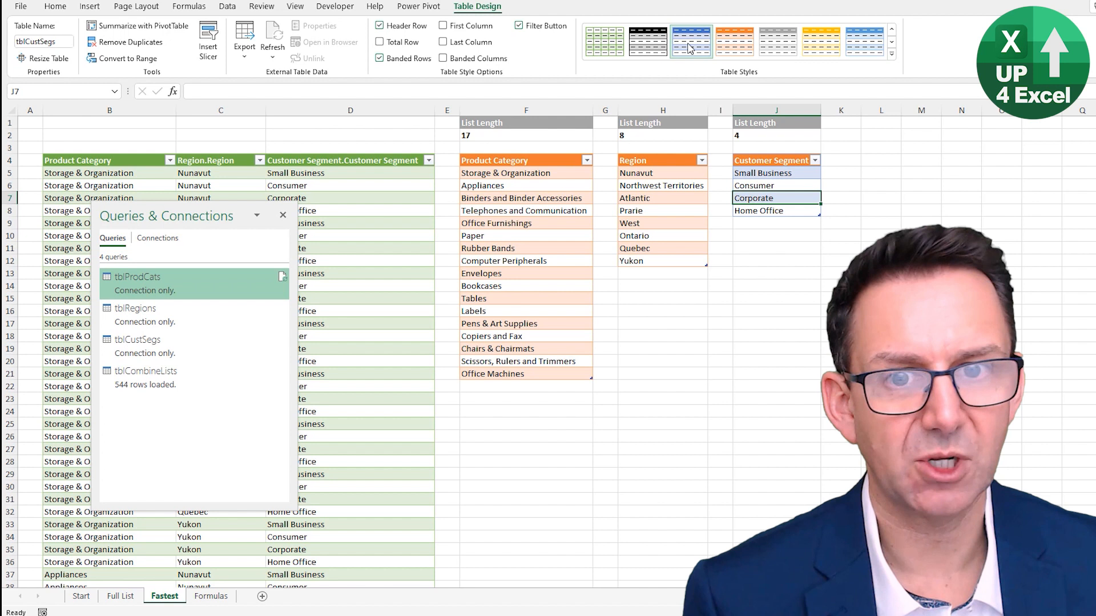
Close the queries list and apply a blue banded table style to the loaded tblCombineLists table
click(283, 214)
click(343, 200)
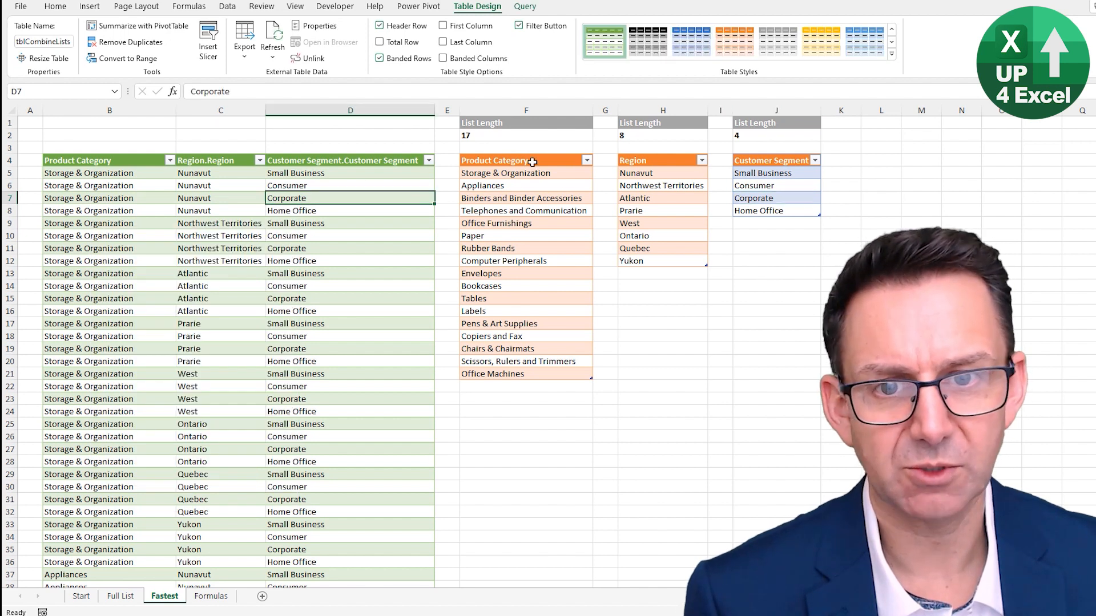
click(692, 44)
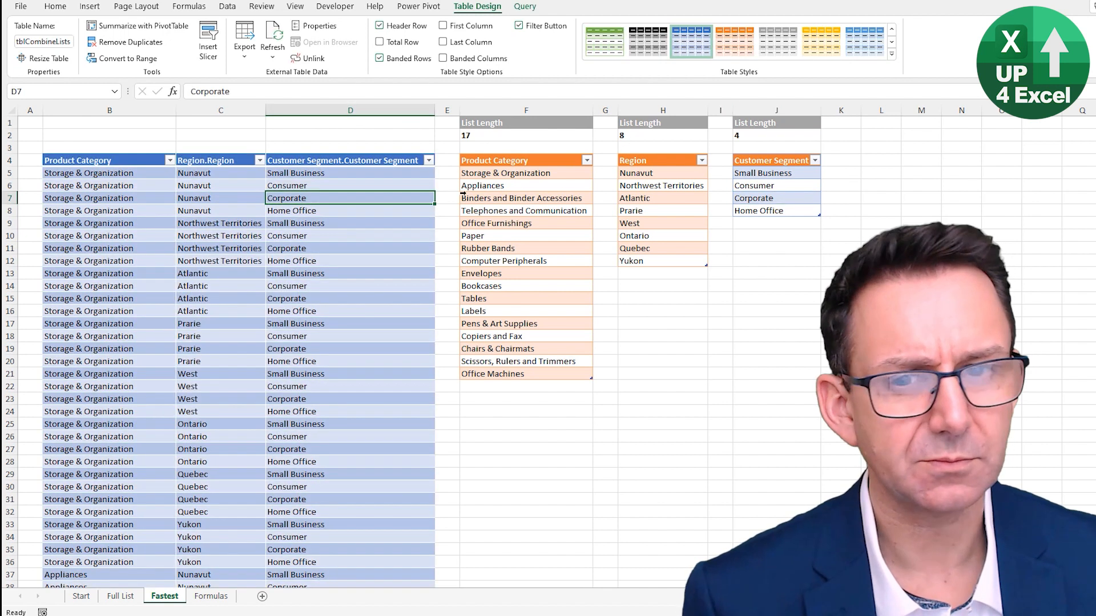
key(ctrl+Down)
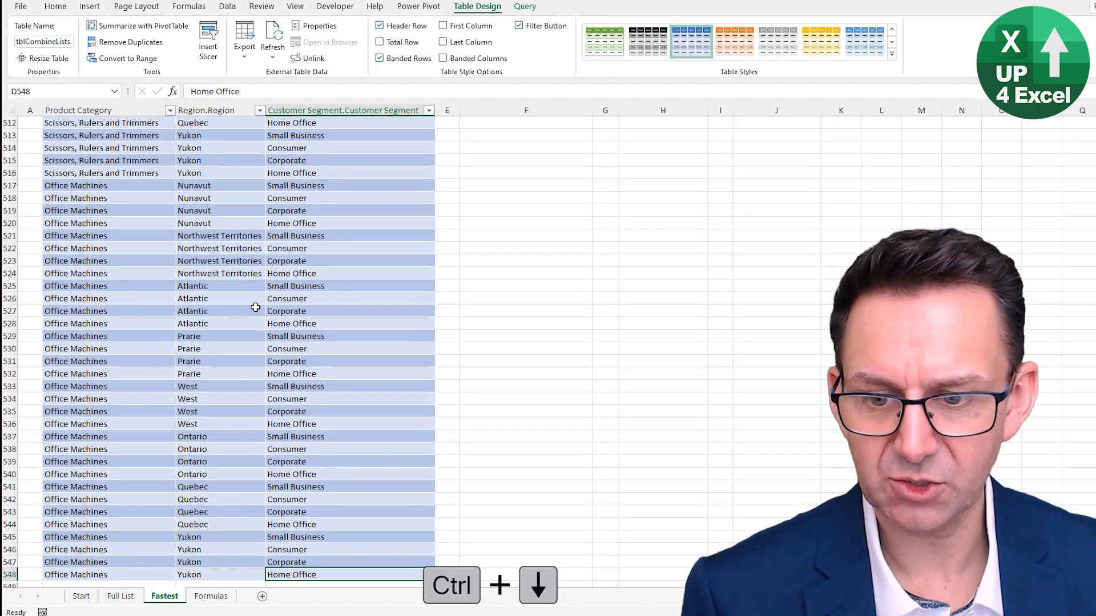
key(ctrl+Up)
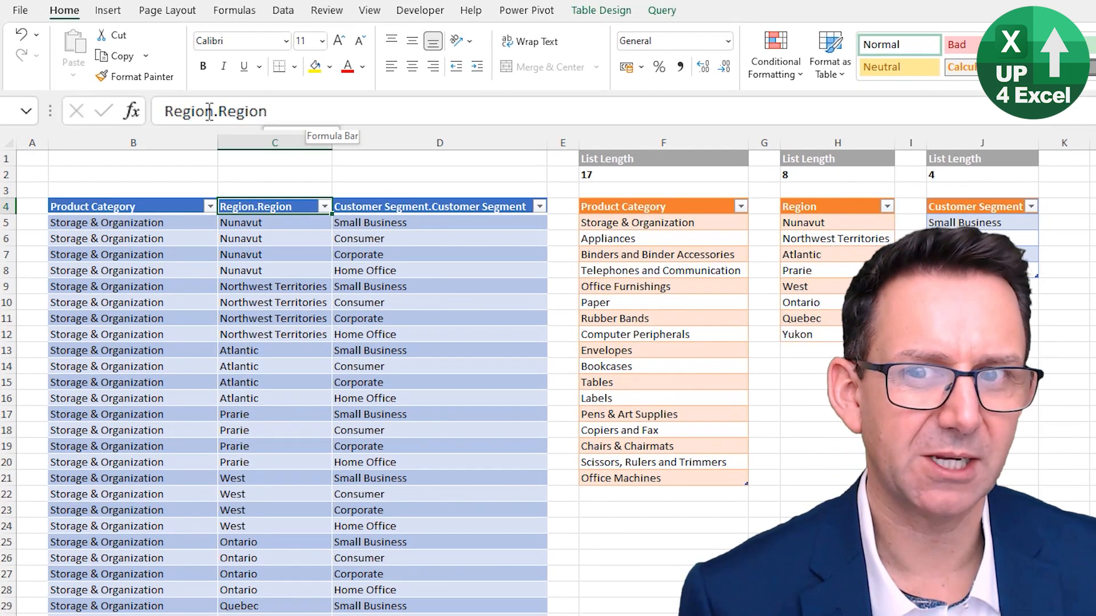
Open the tblCombineLists query for editing from the workbook's list of queries
click(379, 204)
click(399, 207)
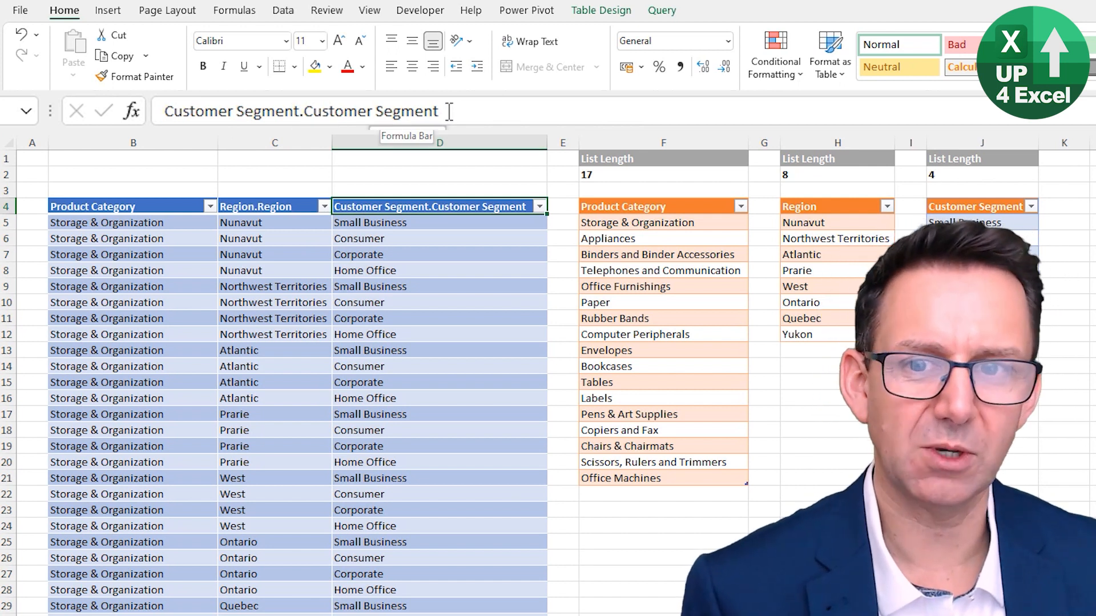
click(275, 234)
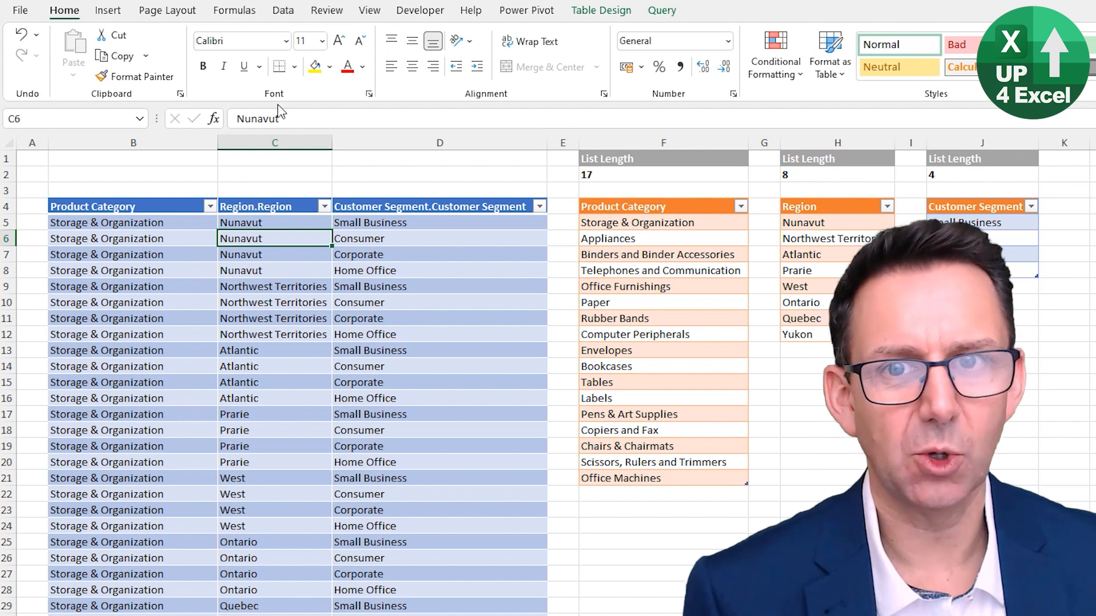
click(284, 10)
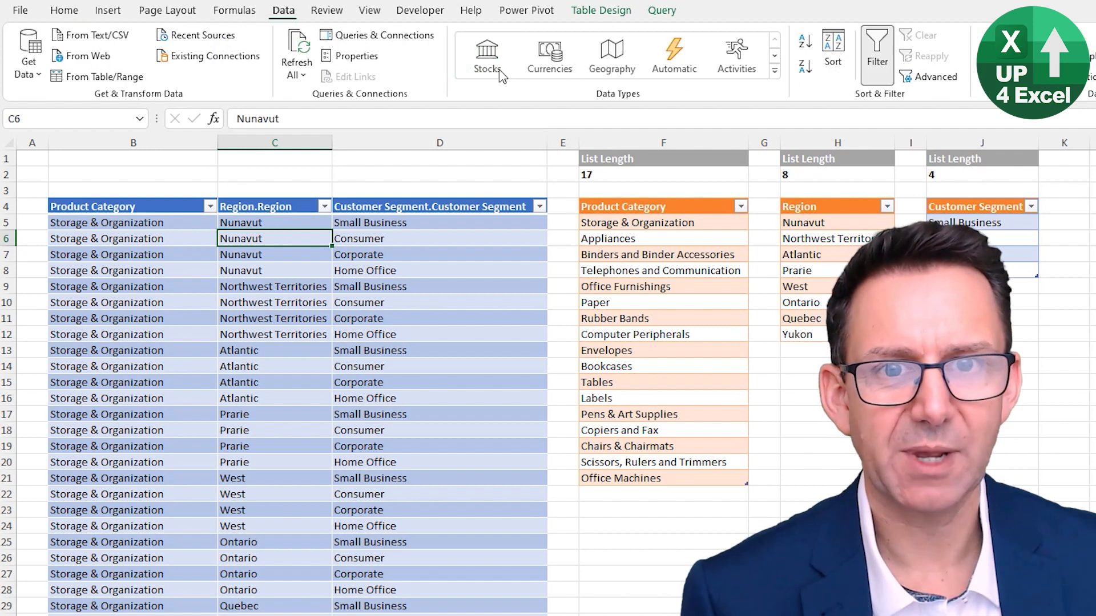
click(377, 35)
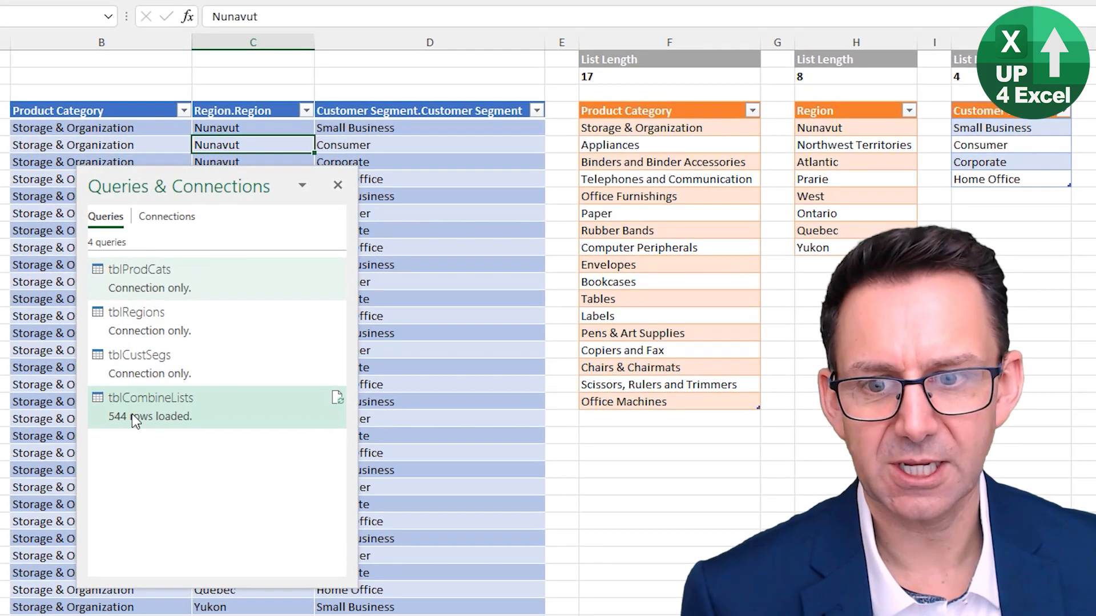
mouse_move(132, 403)
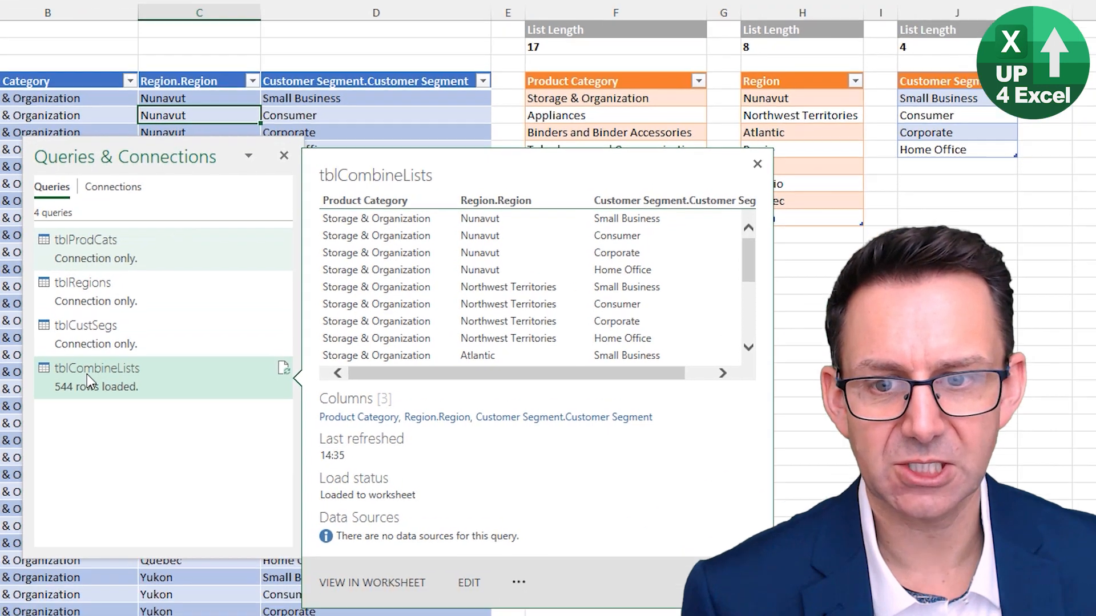
right_click(141, 403)
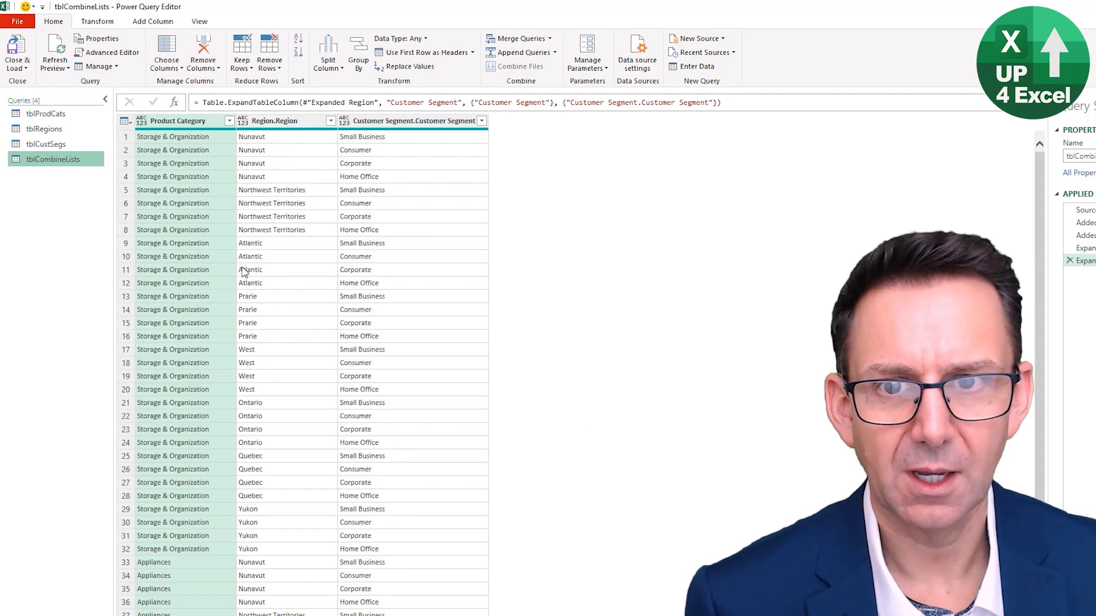
Rename the Region.Region column to Region in the tblCombineLists query
click(285, 121)
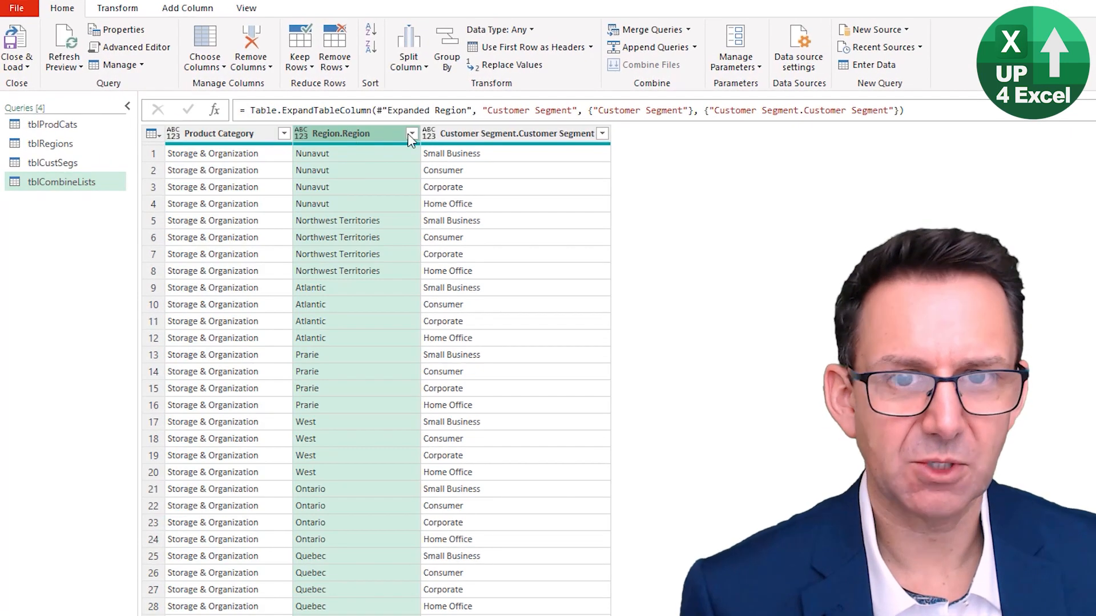
double_click(361, 136)
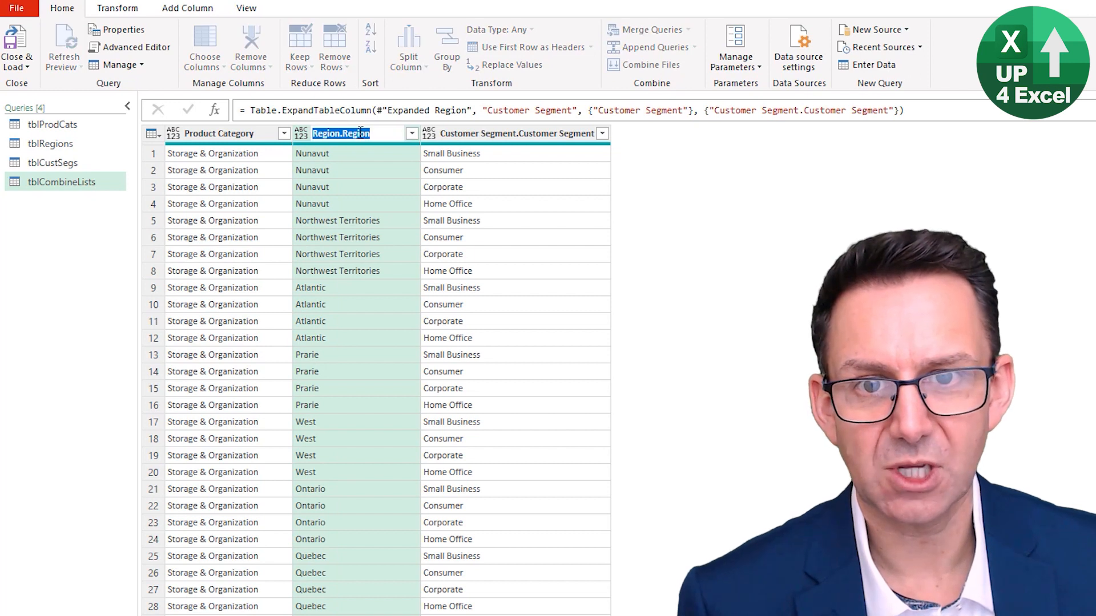
click(391, 134)
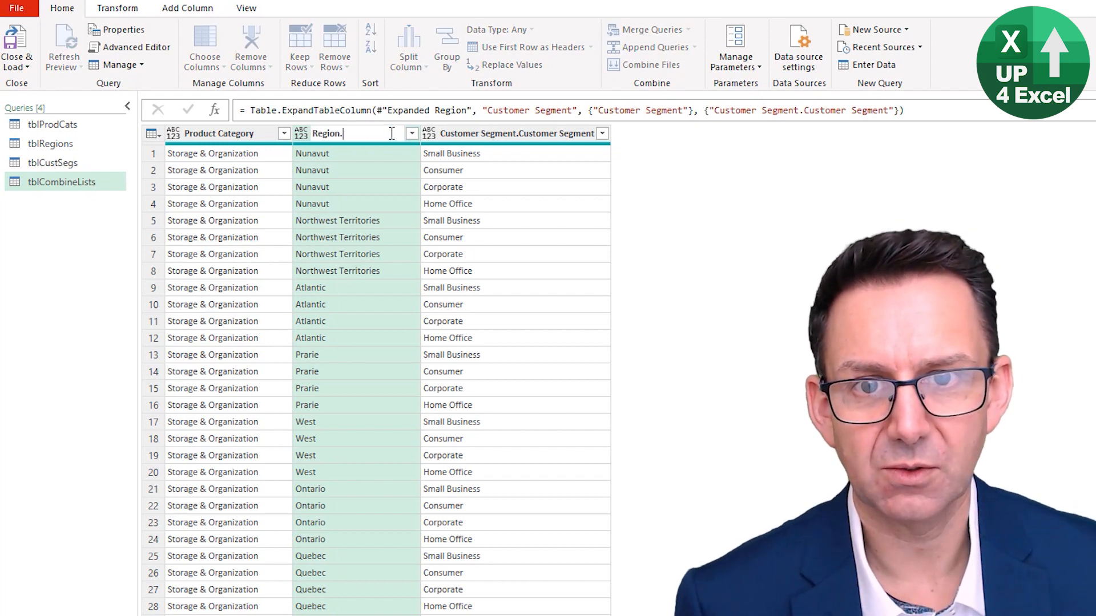
key(Return)
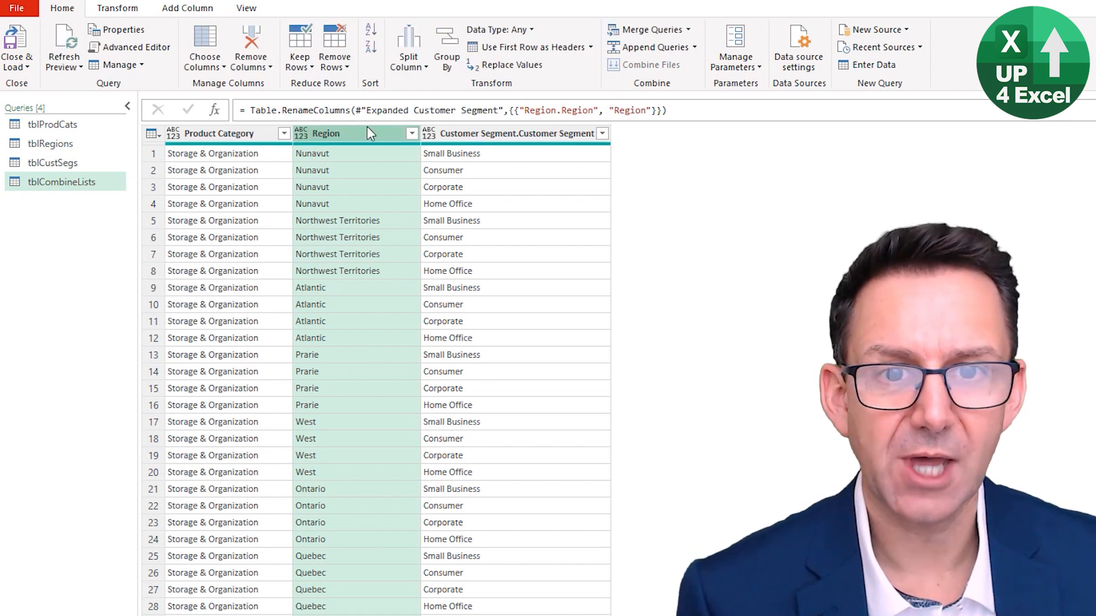
Change the output column name in the Expanded Customer Segment step's formula to "Customer Segment"
click(461, 134)
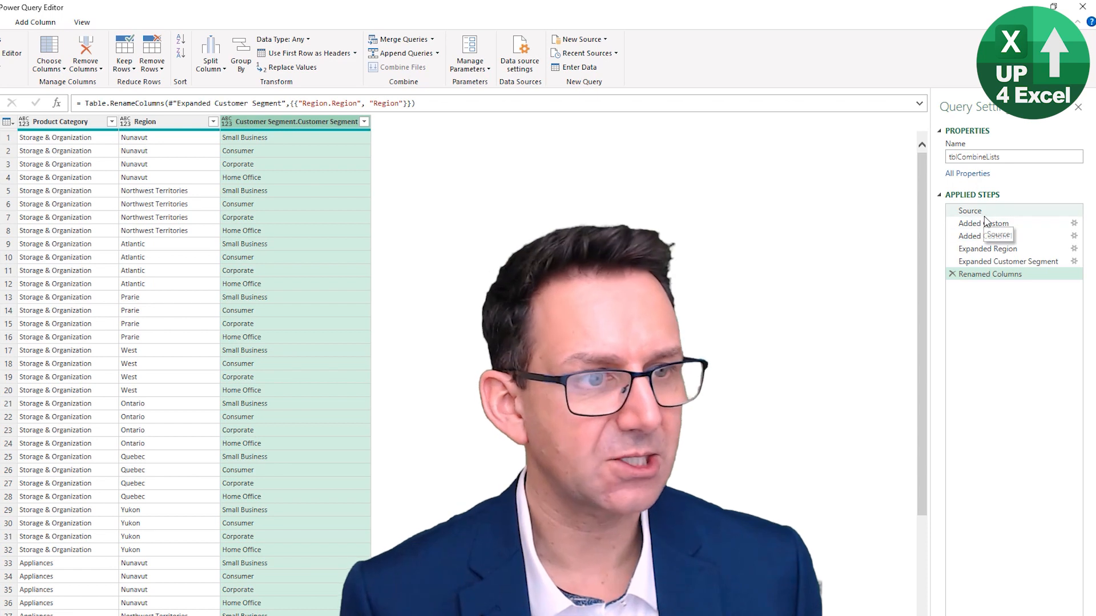
click(989, 253)
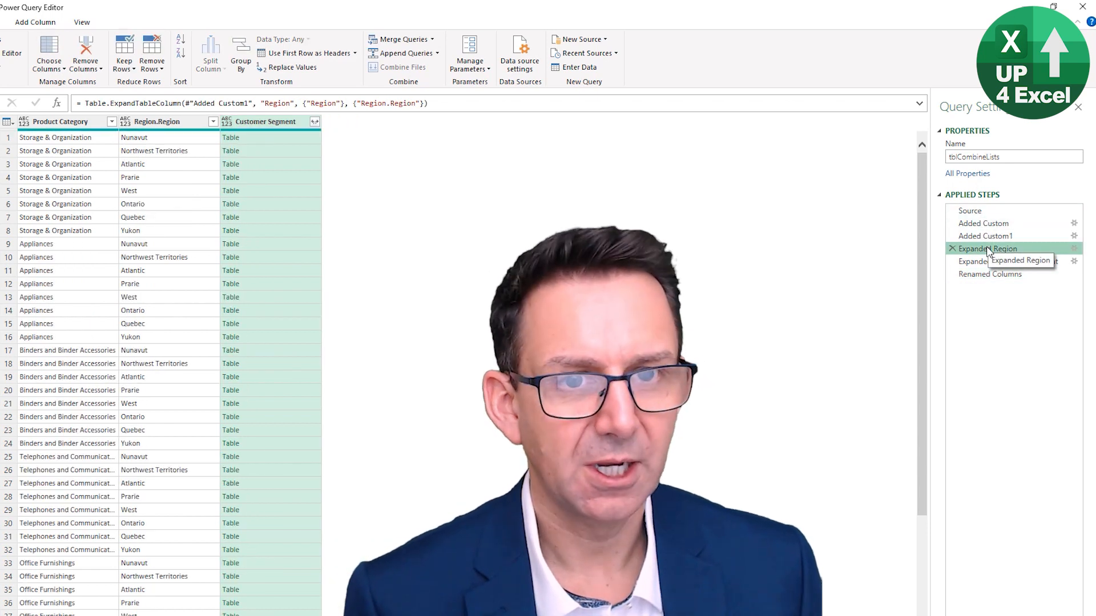
click(986, 262)
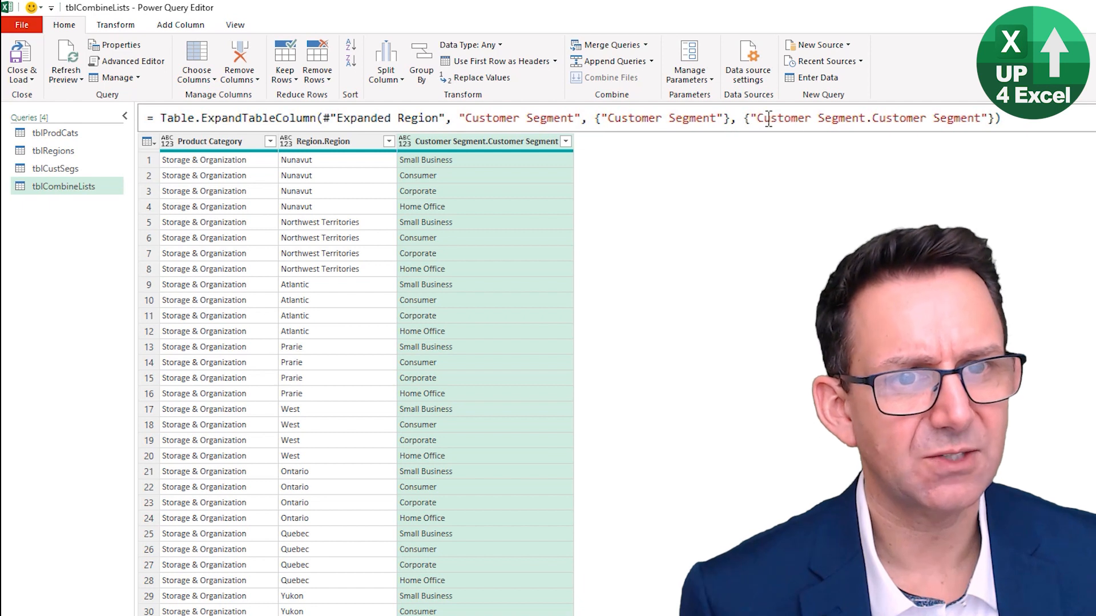
drag(758, 118, 801, 118)
drag(915, 120, 981, 118)
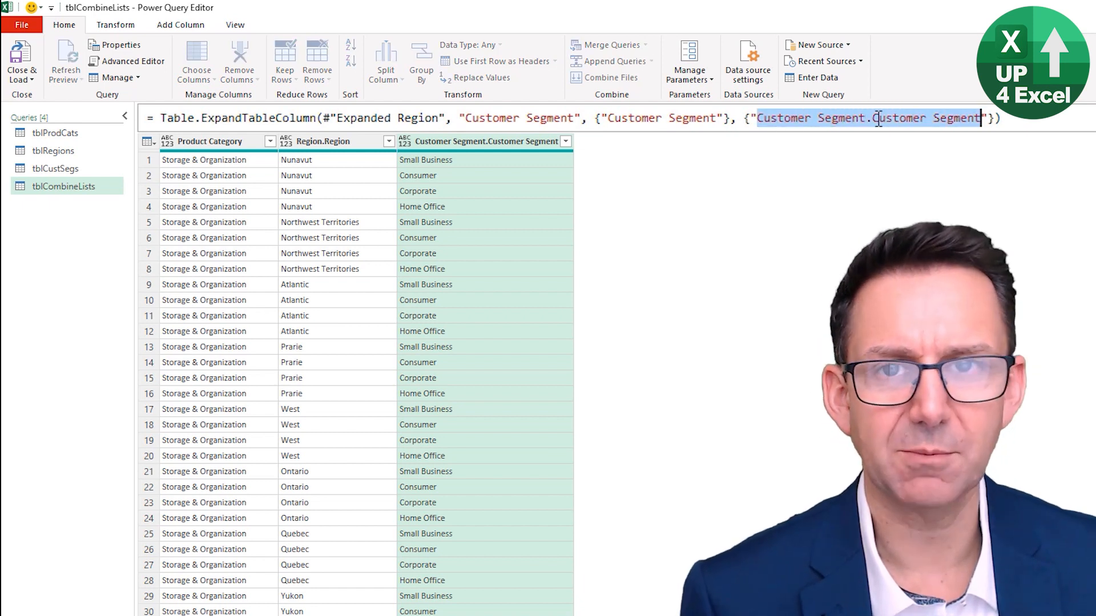
click(981, 118)
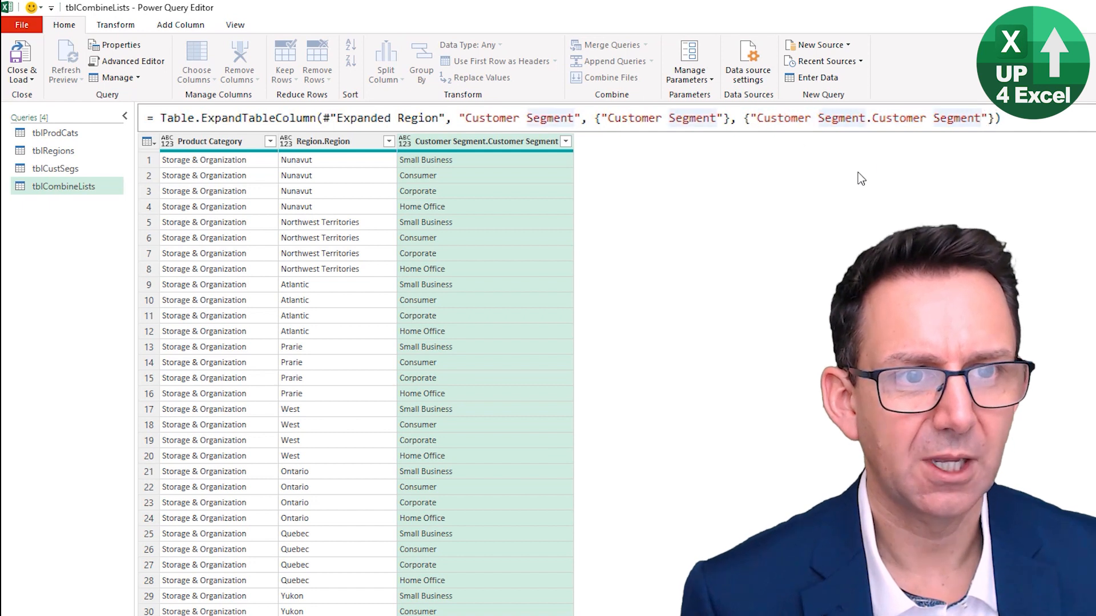
drag(867, 120, 982, 119)
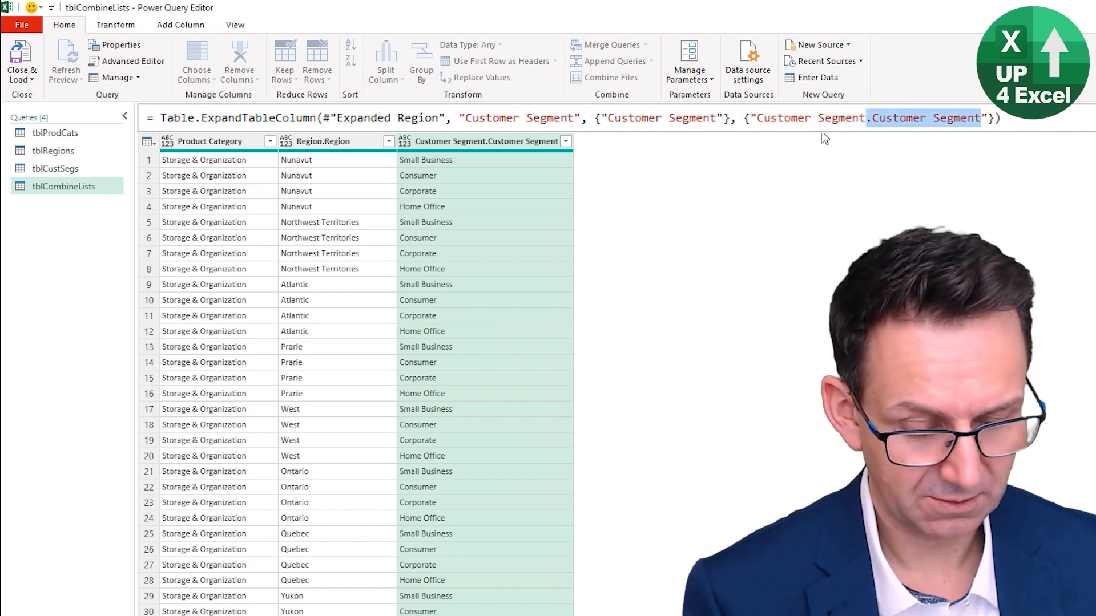
key(Delete)
key(Return)
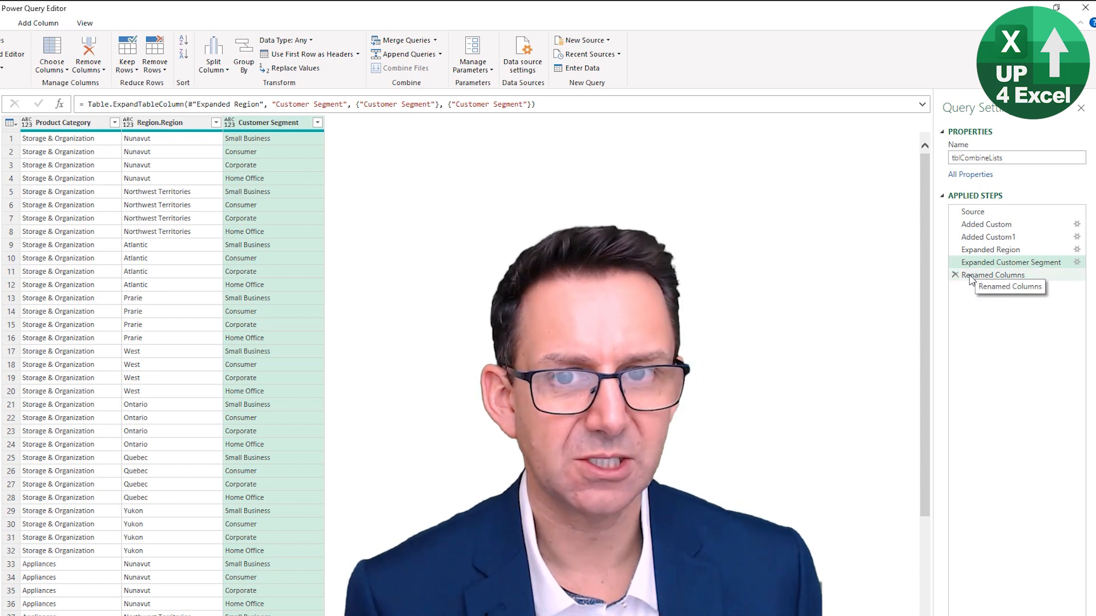
Delete the Renamed Columns step and change the output column name in the Expanded Region step's formula to "Regionn"
click(969, 277)
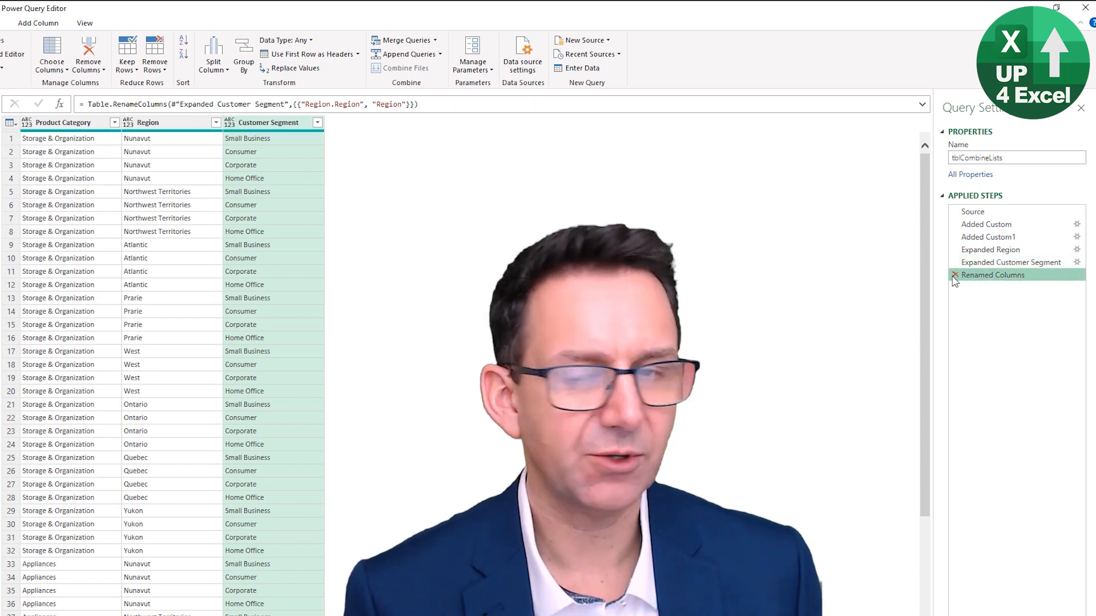
click(953, 276)
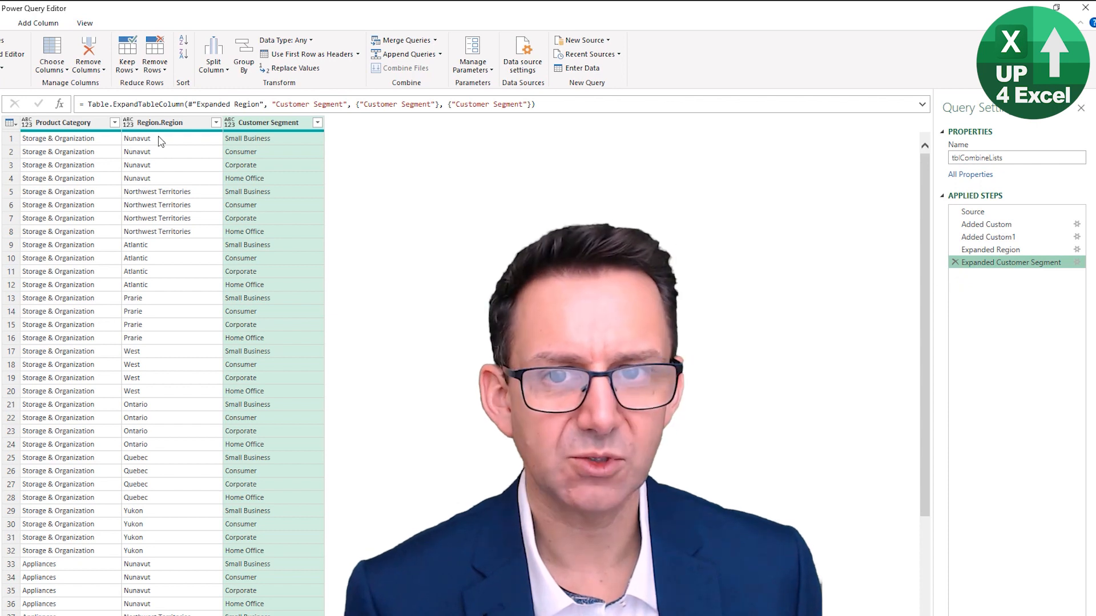
click(1007, 250)
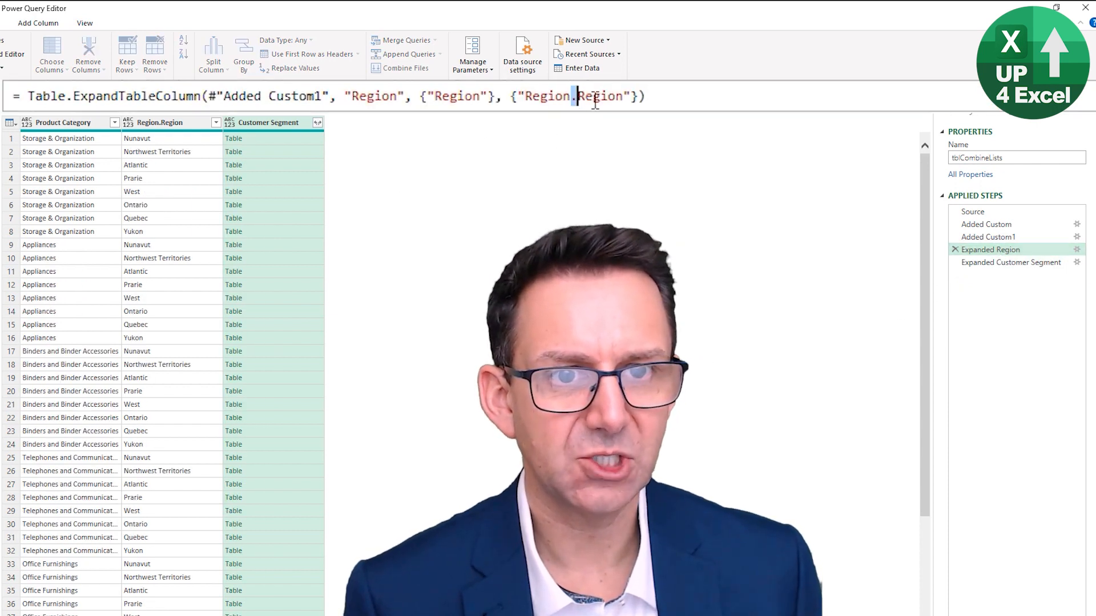
drag(571, 97, 626, 97)
key(BackSpace)
text(n)
key(Return)
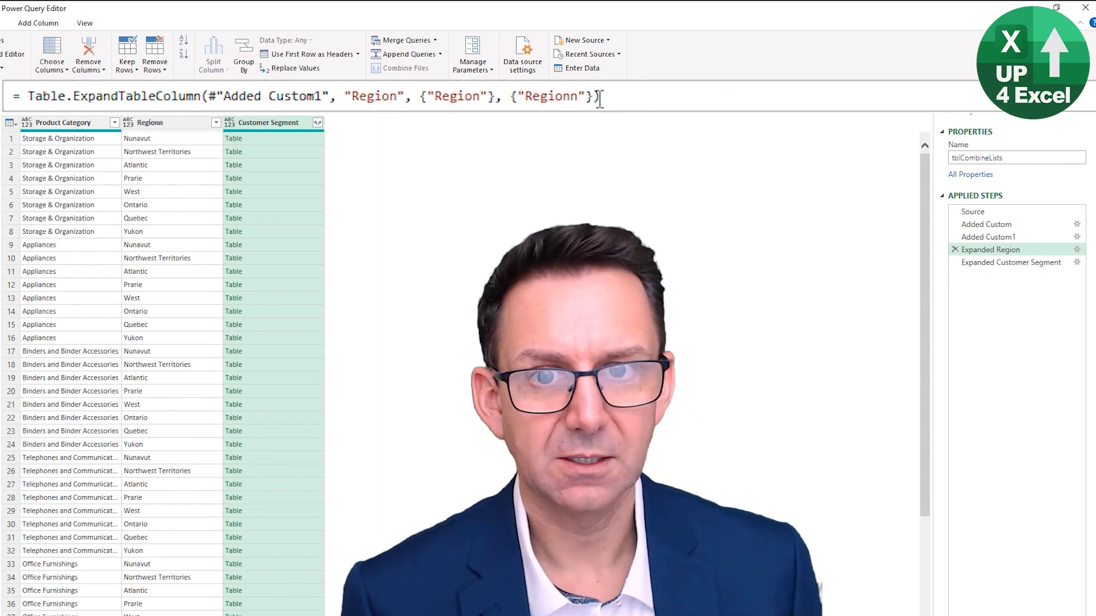
Return to the Expanded Customer Segment step, then close the query editor and load the updated tblCombineLists query
click(1022, 262)
click(1010, 250)
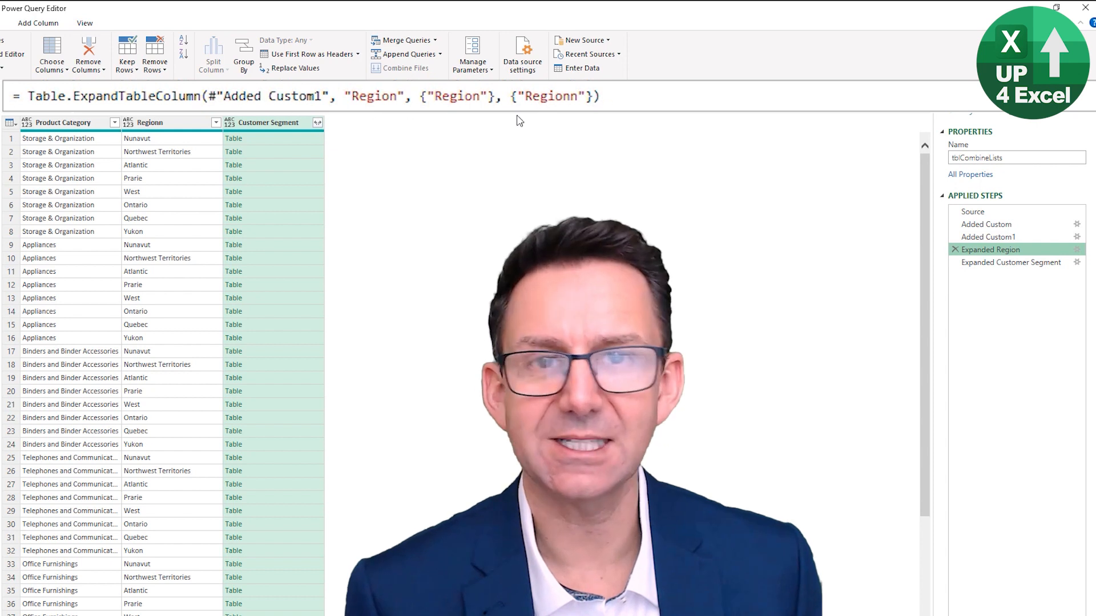
click(1007, 262)
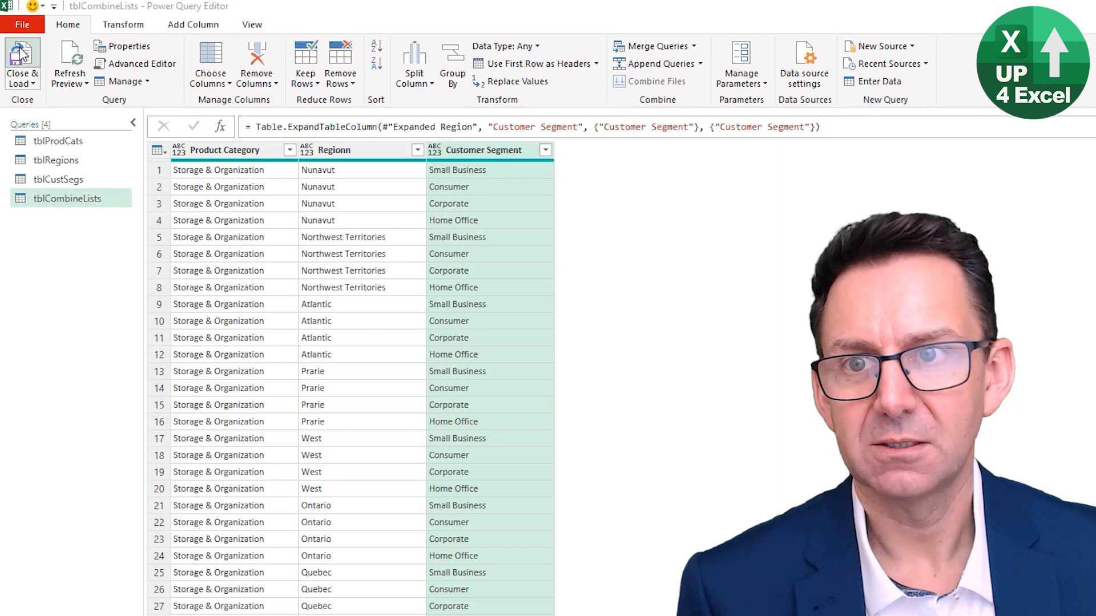
click(21, 56)
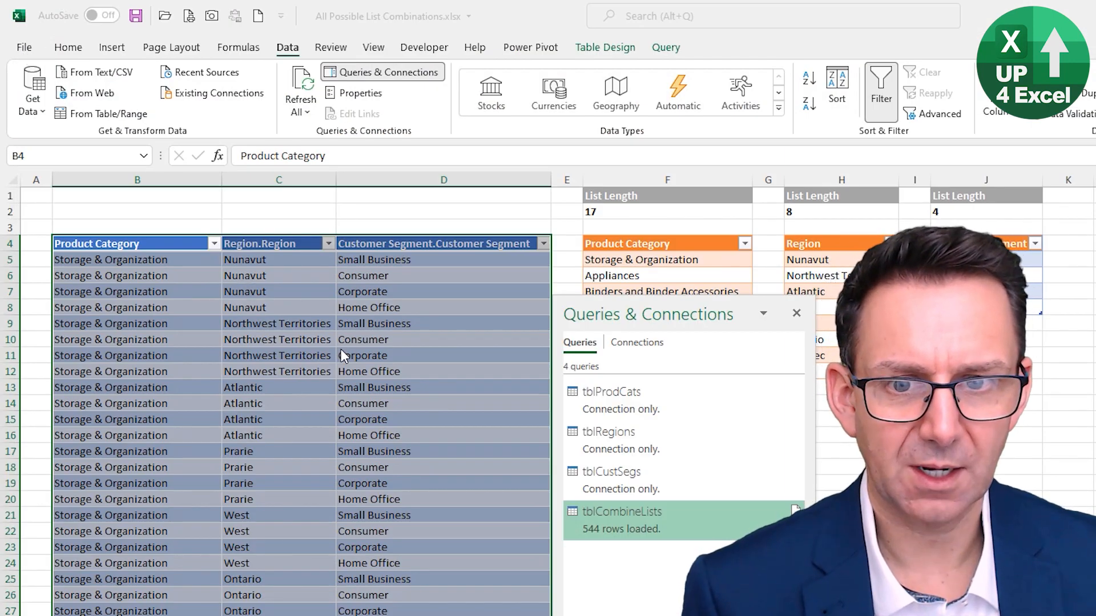
Check the Regionn and Customer Segment column headers of the reloaded combinations table
click(416, 412)
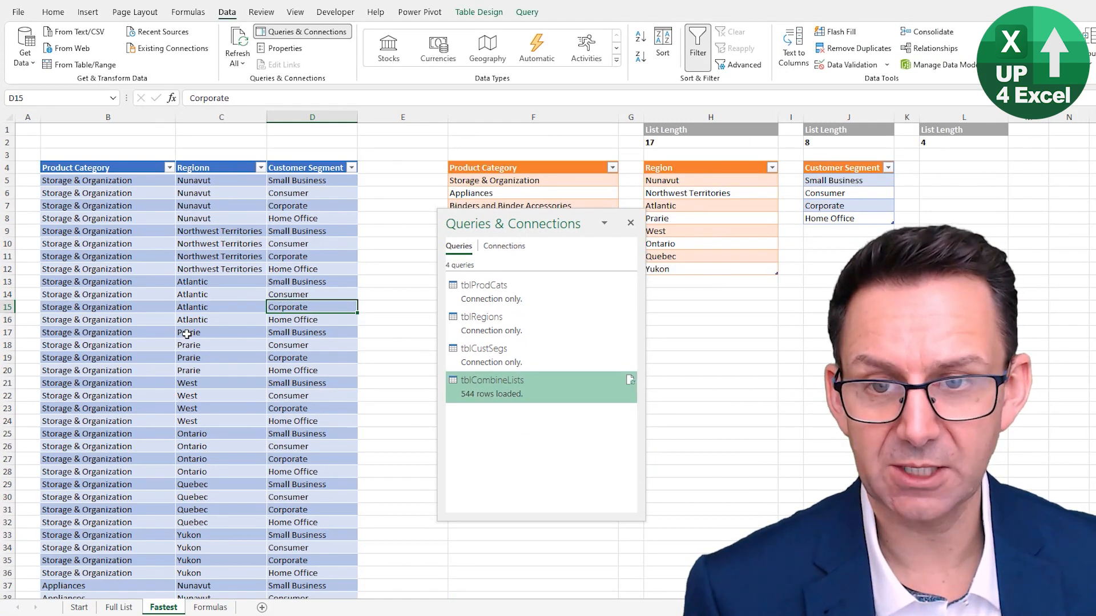
click(216, 164)
click(301, 167)
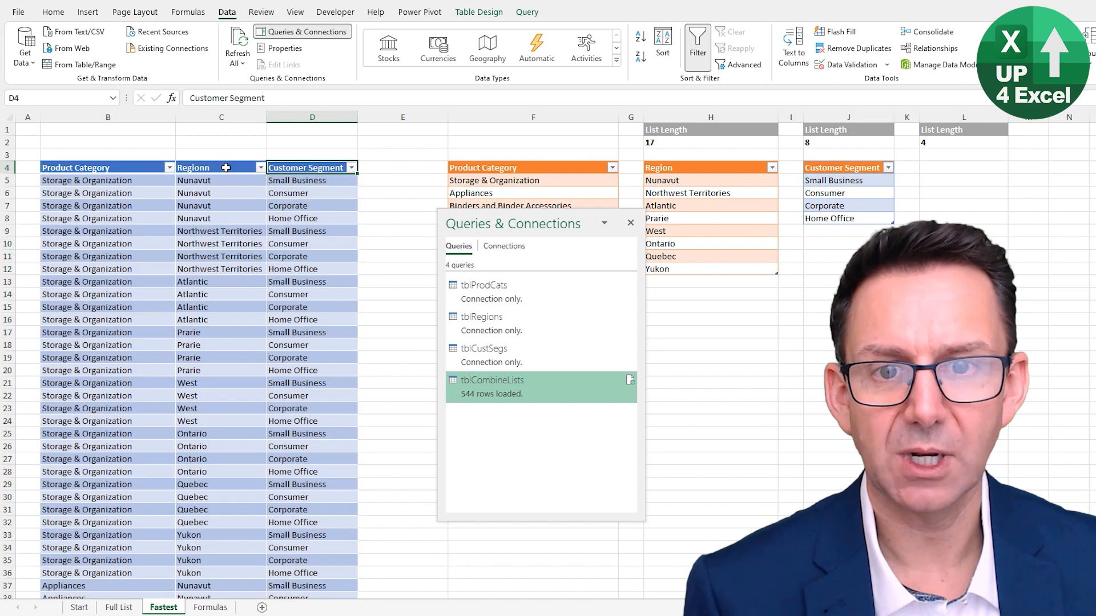
click(223, 167)
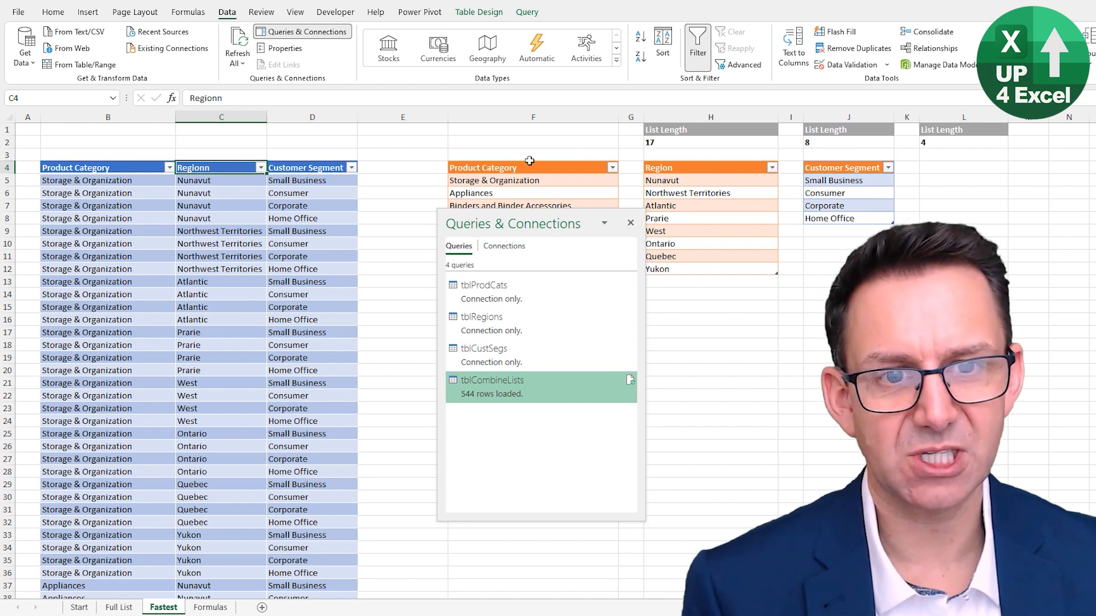
Narrow the blank column E between the combinations table and the source lists
drag(674, 131, 709, 156)
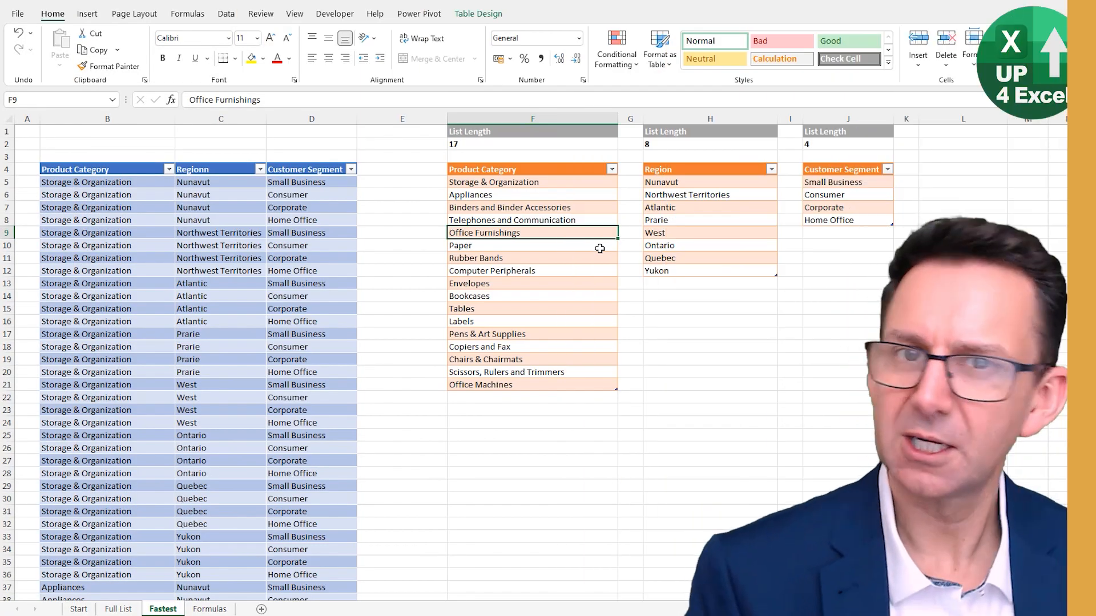
drag(448, 119, 387, 119)
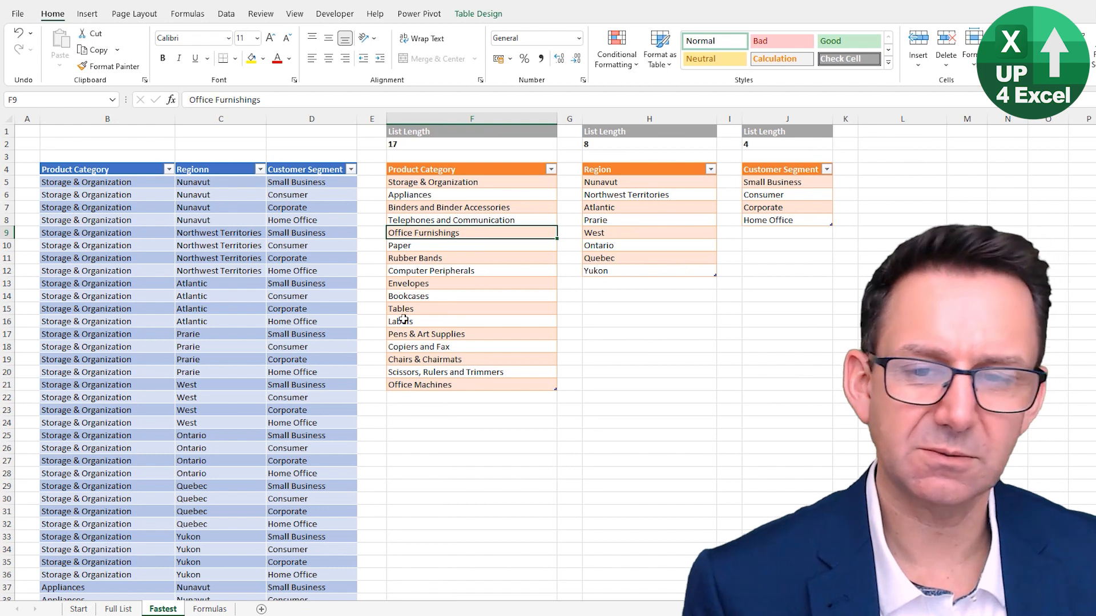
click(152, 293)
click(220, 311)
click(305, 335)
click(232, 418)
click(293, 434)
click(119, 366)
click(207, 347)
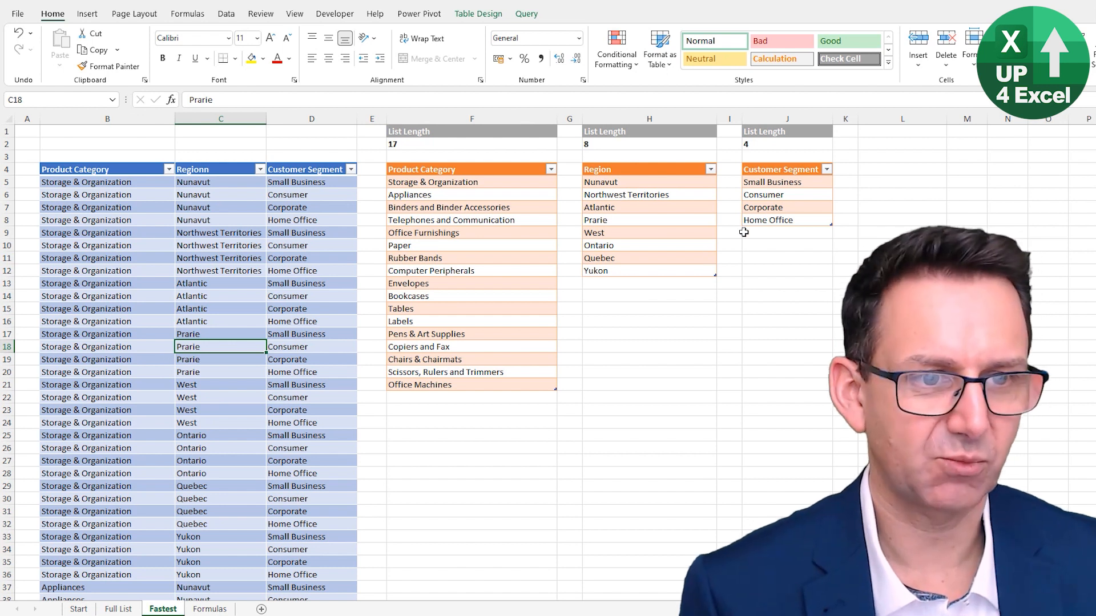
Add "Excel Speed Freaks" as a new entry below Home Office in the Customer Segment list and check its List Length cell
click(744, 238)
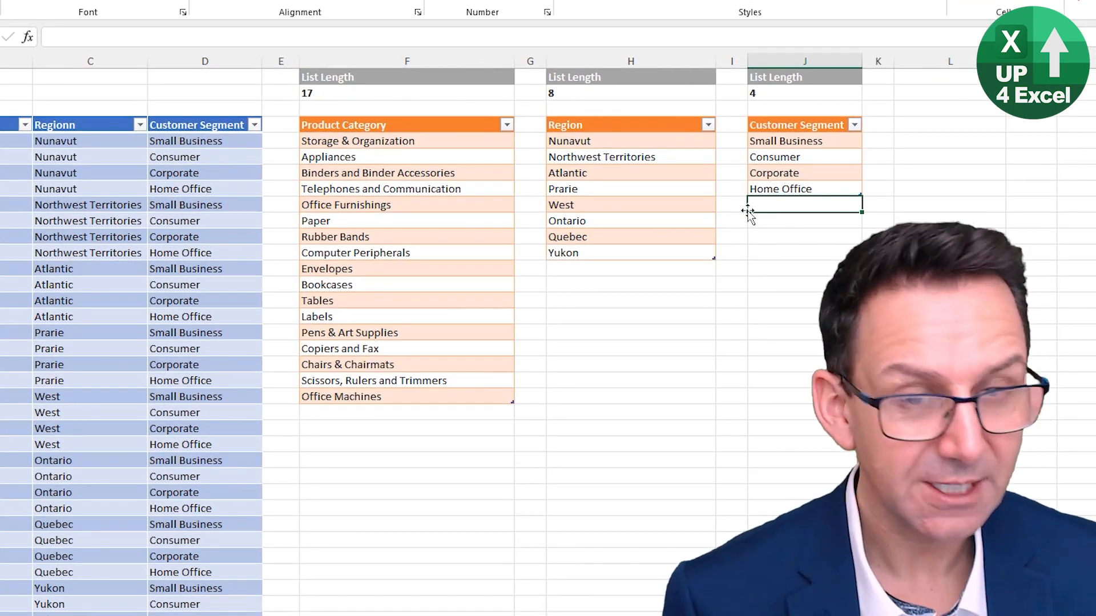
text(Ex)
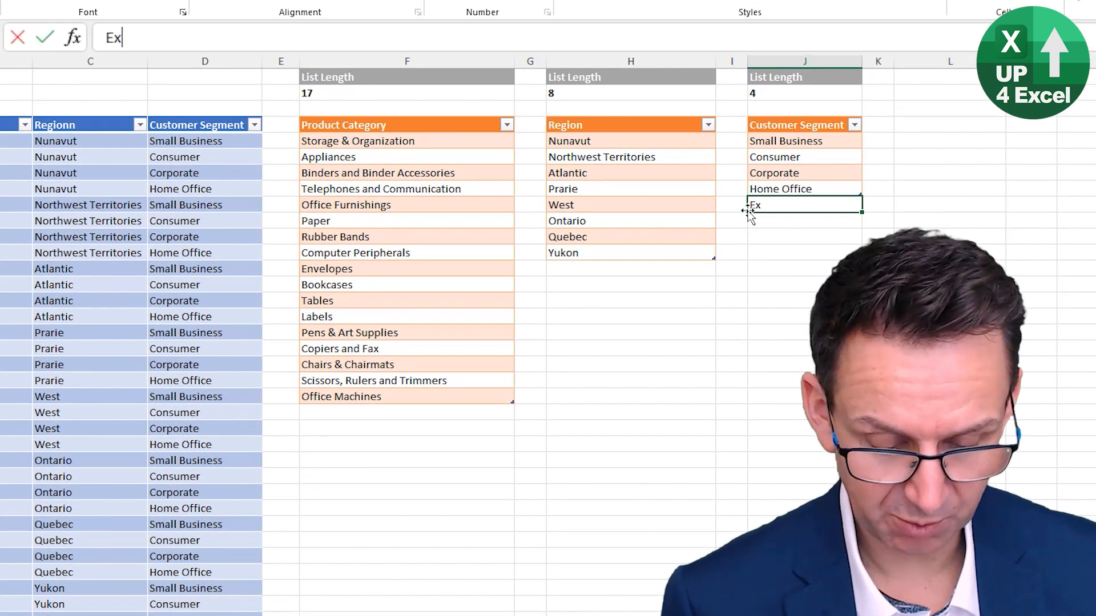
text(cel Spe)
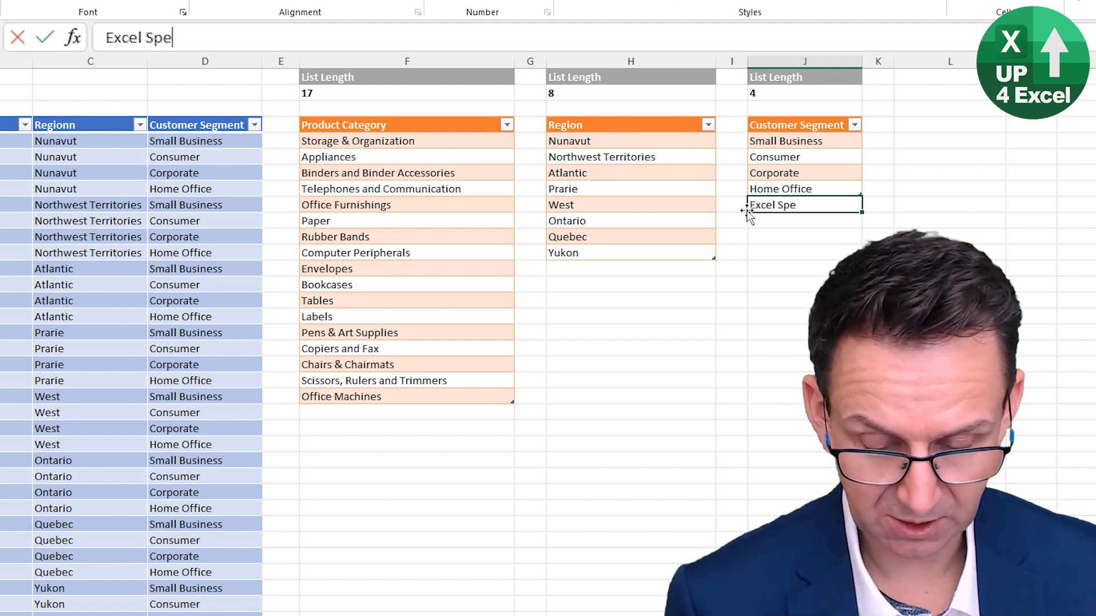
text(ed Freal)
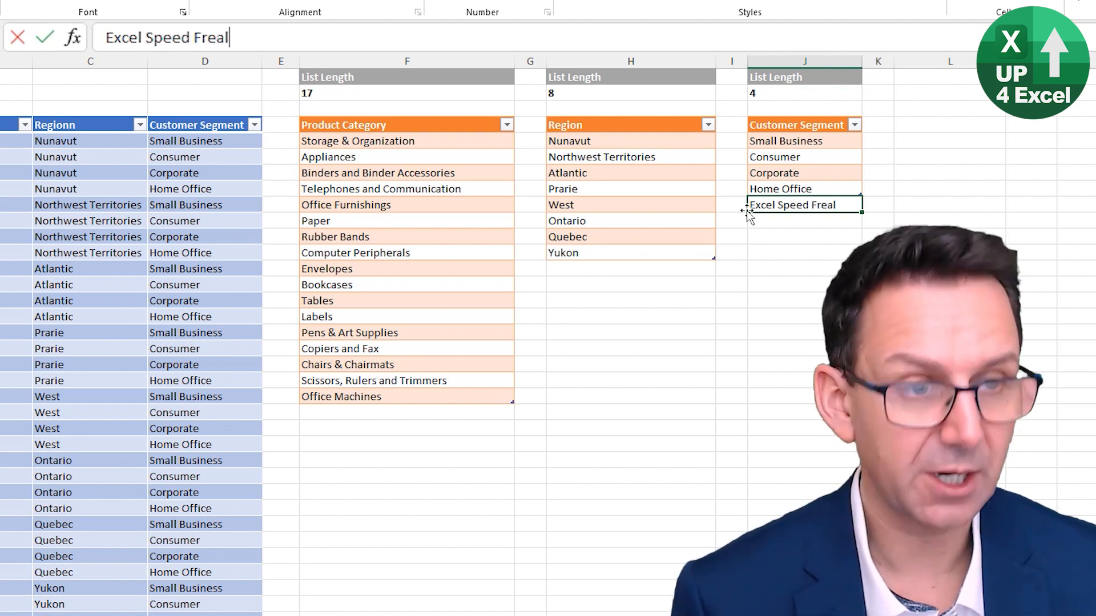
key(BackSpace)
text(ks)
key(Return)
key(Up)
click(782, 93)
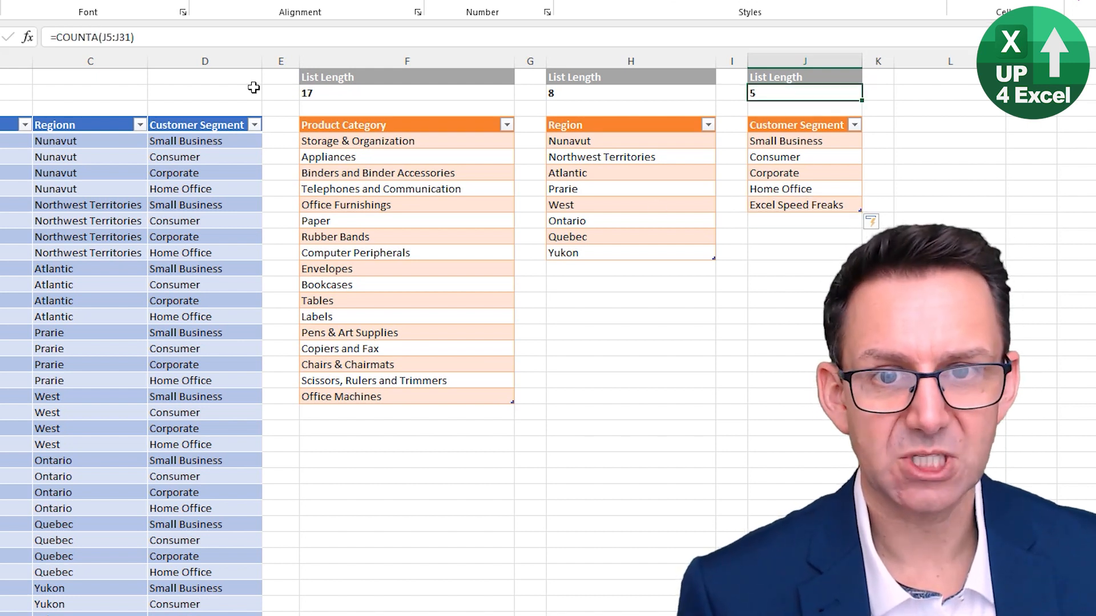
Refresh all queries from within the combinations table to bring in the extra customer segment
click(197, 173)
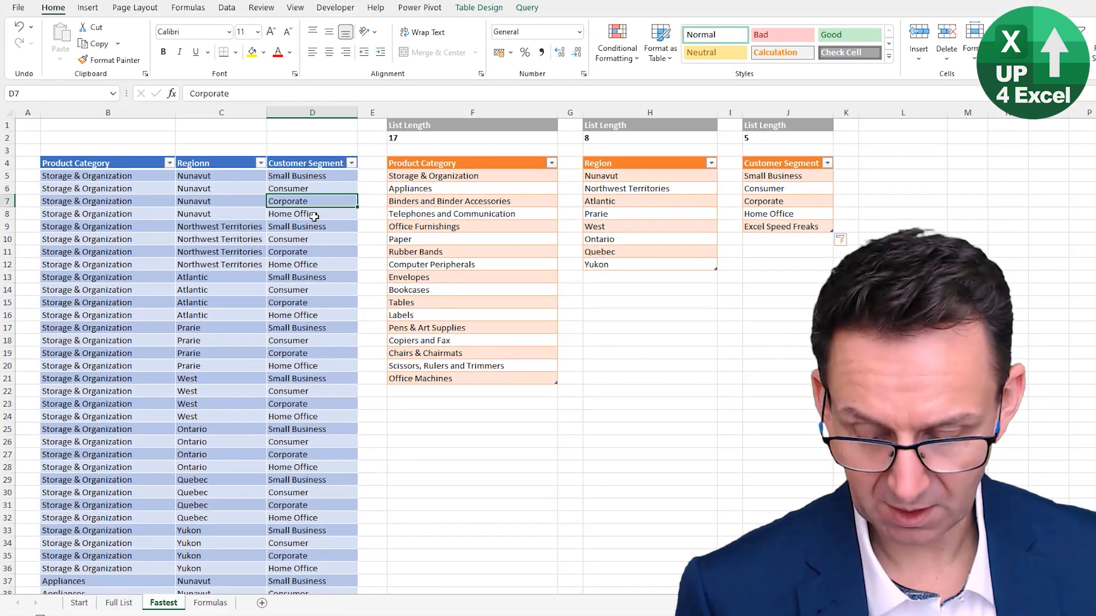
click(227, 7)
click(244, 59)
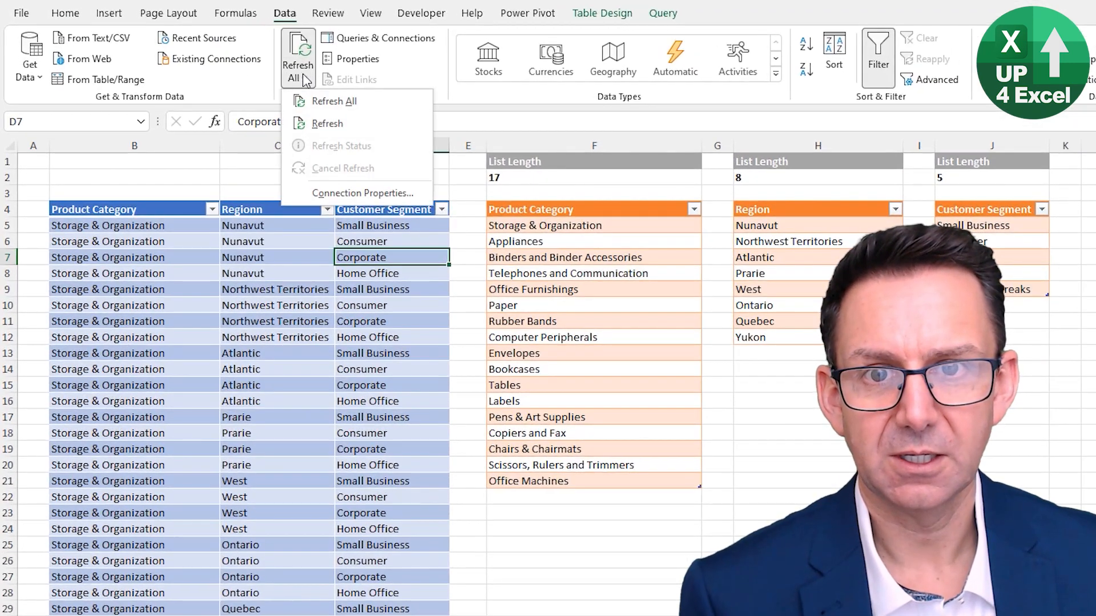
click(291, 8)
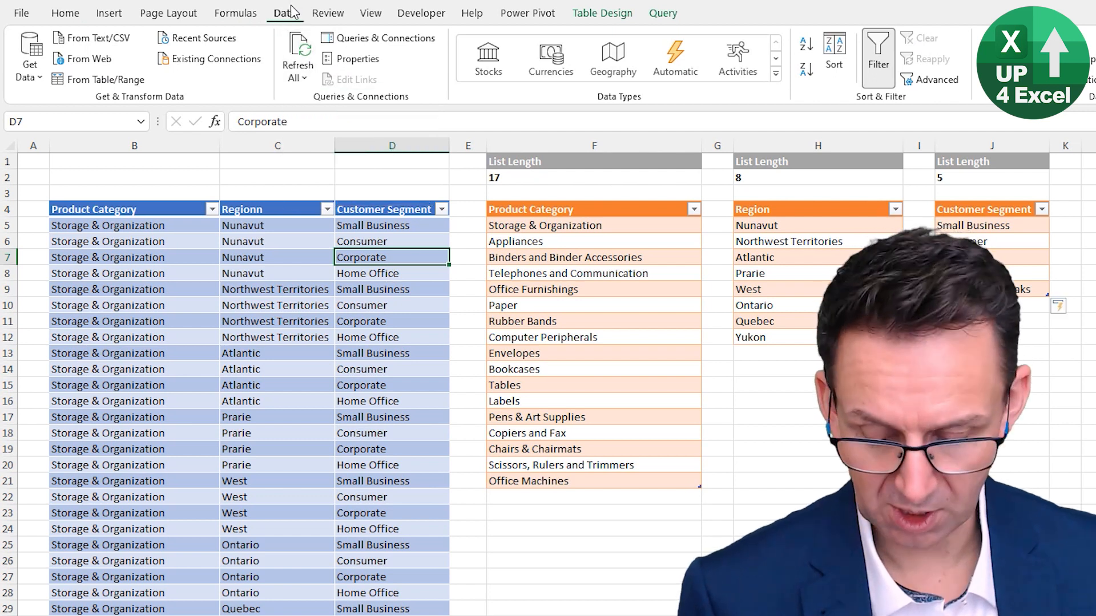
key(ctrl+alt+F5)
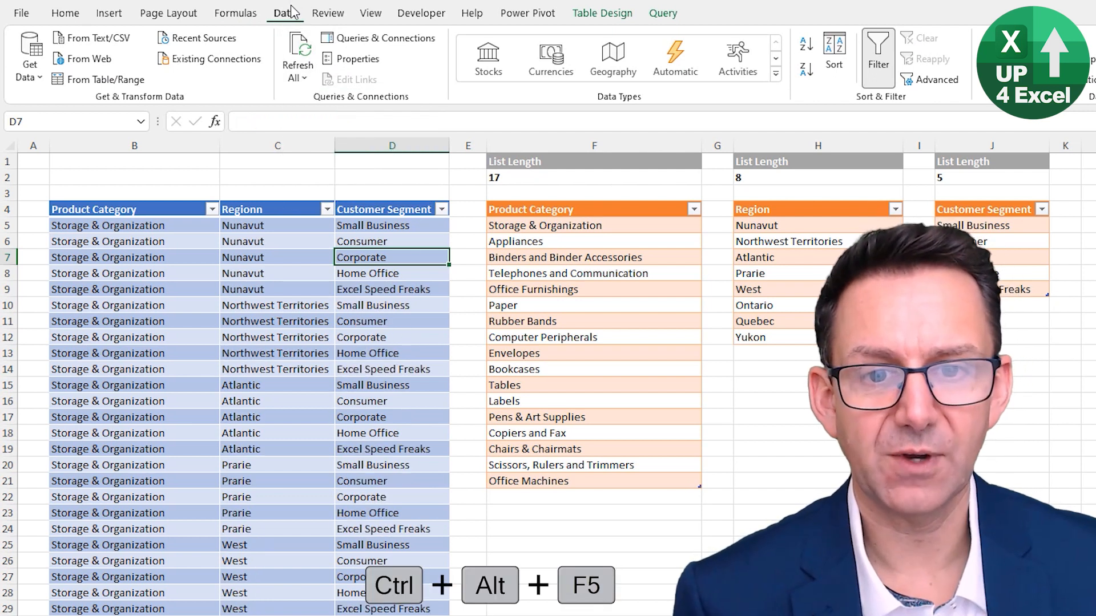
Examine the Excel Speed Freaks rows in the refreshed combinations table down to its last row and return to the top of the sheet
click(368, 371)
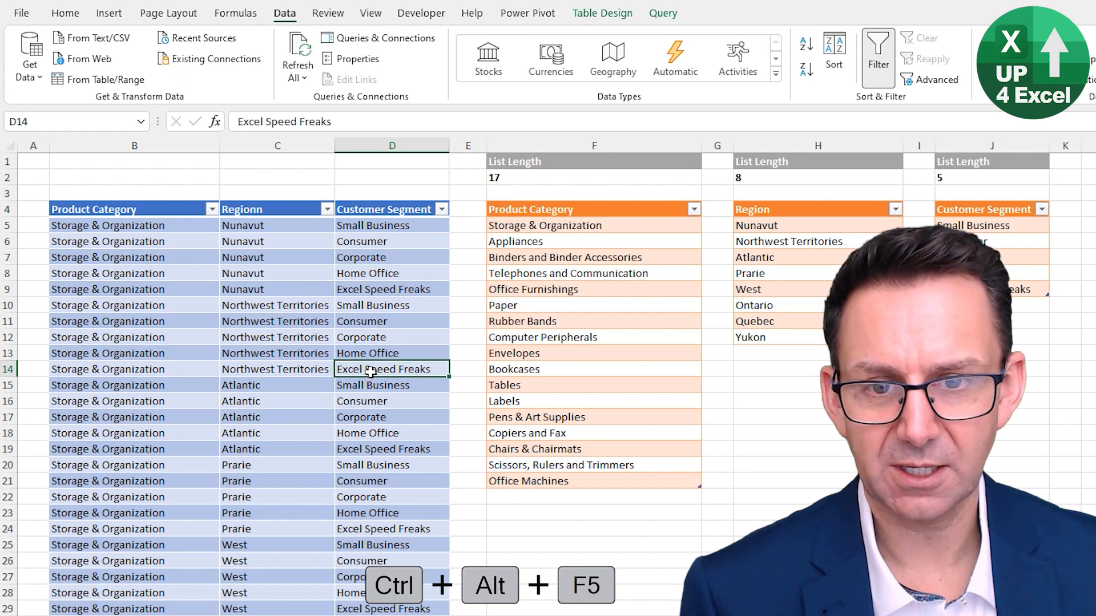
click(405, 530)
click(411, 610)
key(ctrl+Down)
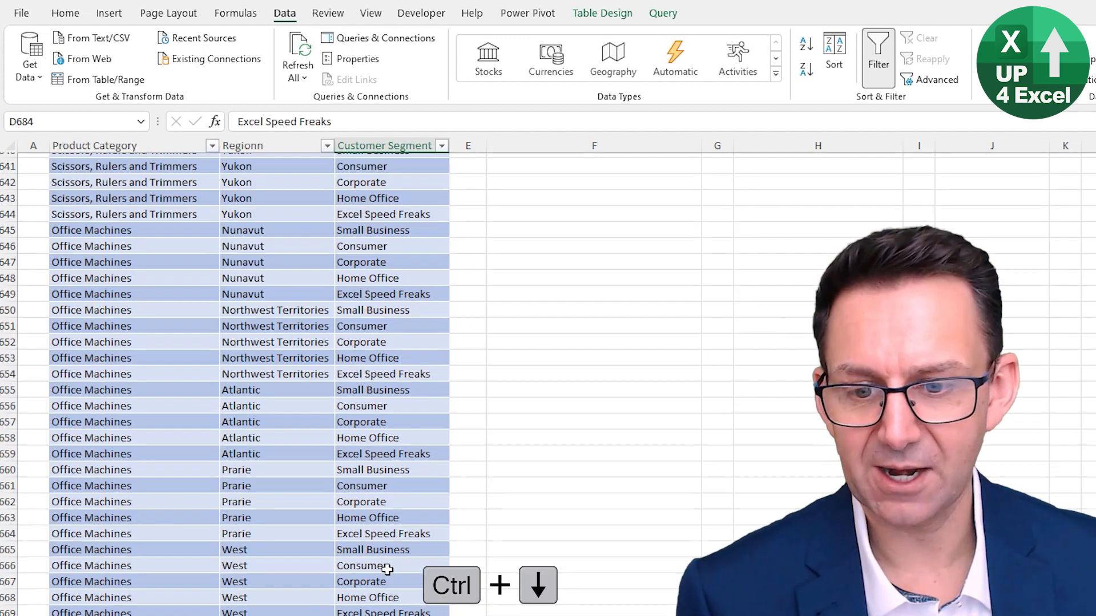
key(Down)
key(Down)
key(Down)
key(Down)
key(Down)
key(Down)
key(Down)
key(Down)
key(Down)
key(Down)
scroll(204, 558, down, 1)
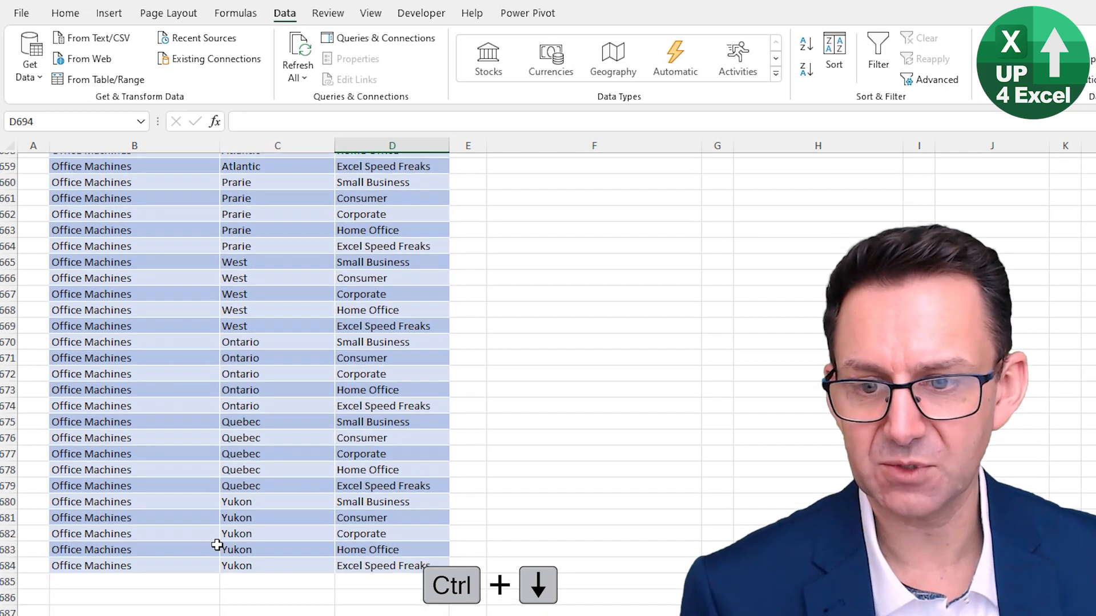
scroll(204, 558, down, 4)
scroll(296, 354, up, 3)
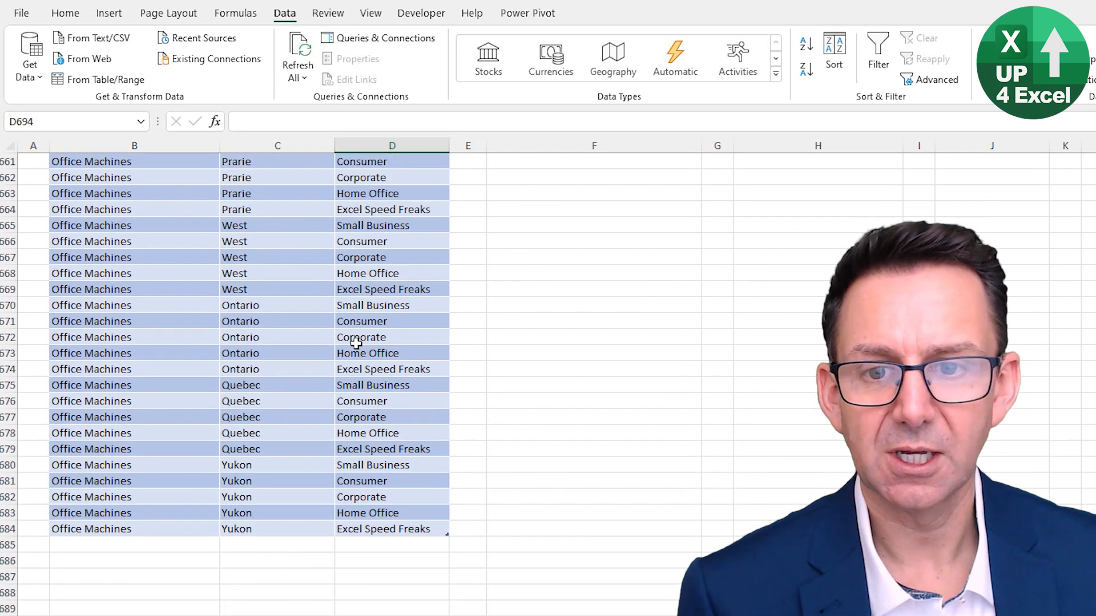
click(356, 343)
key(ctrl+Up)
key(ctrl+Up)
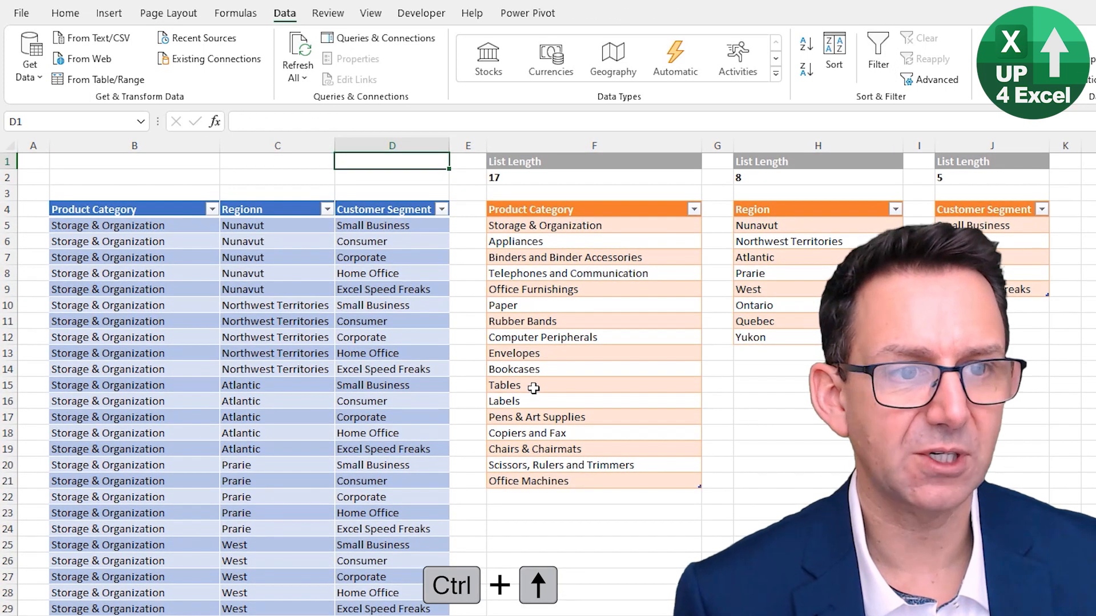
key(Down)
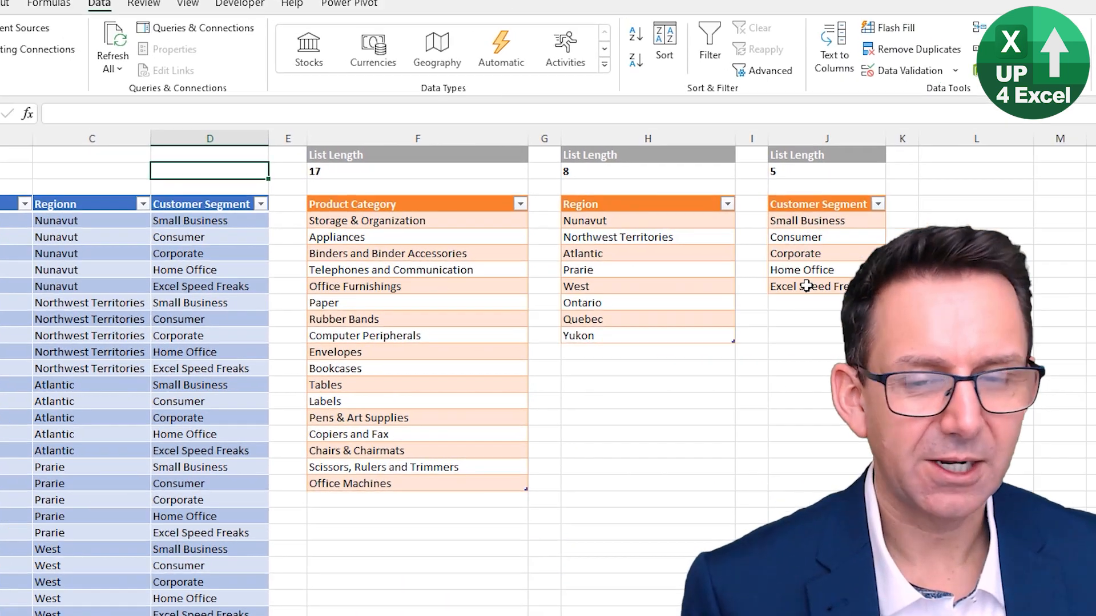
Clear the Excel Speed Freaks entry from the Customer Segment list and delete its emptied table row
click(972, 289)
key(shift+space)
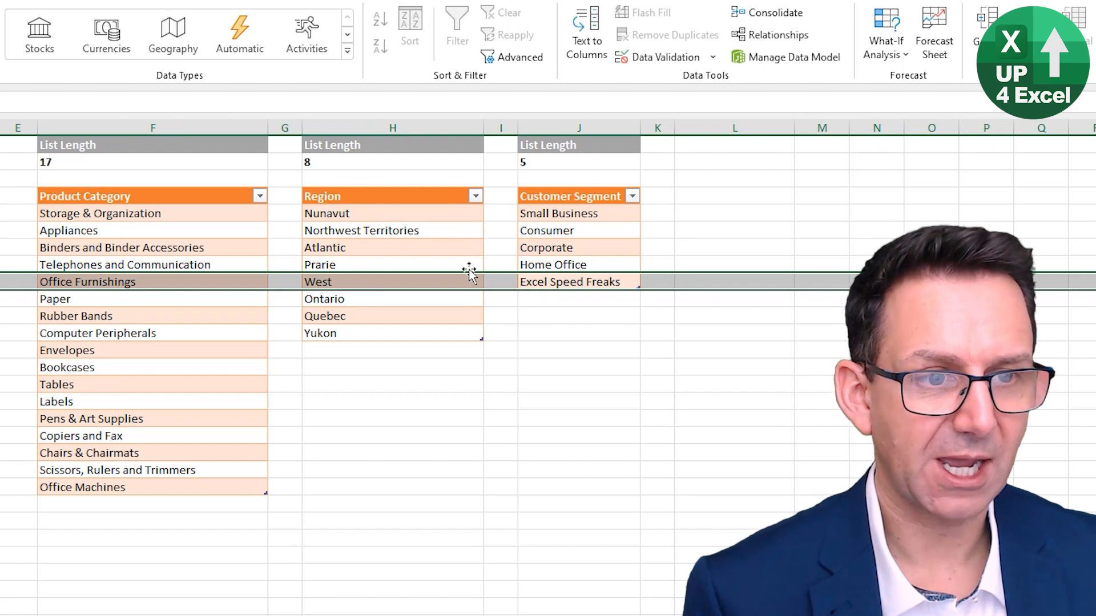
click(554, 282)
key(Delete)
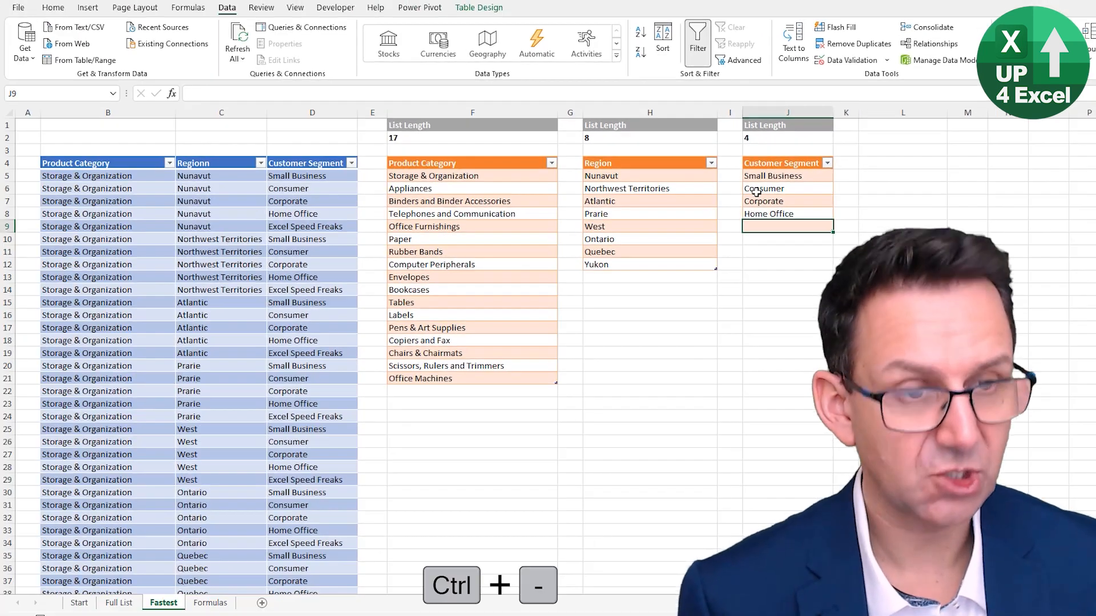
key(ctrl+minus)
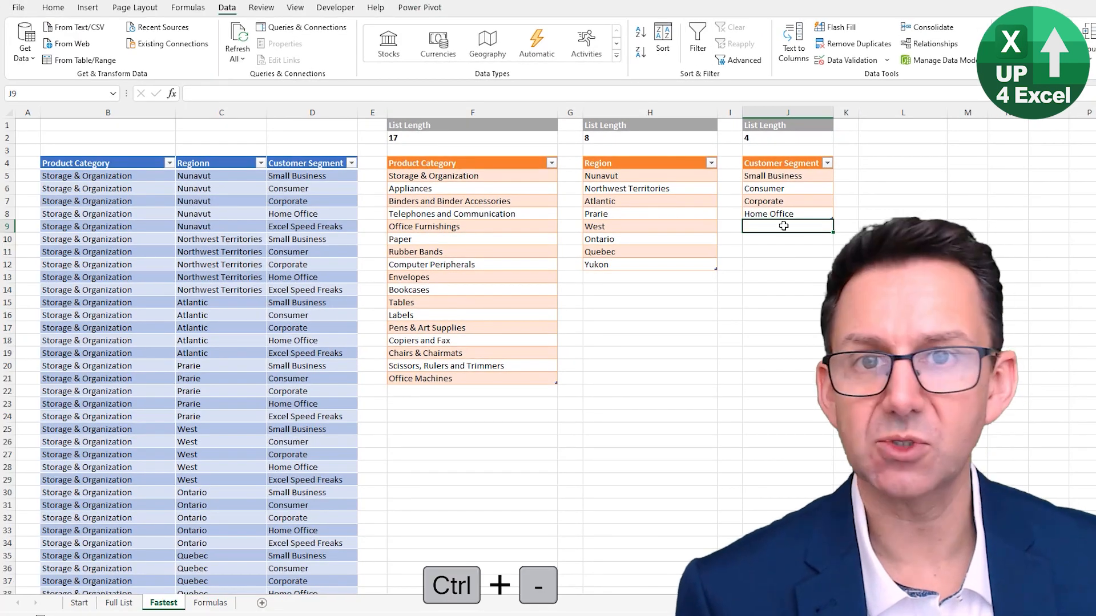
Refresh all queries again so the combinations table follows the shortened Customer Segment list
click(316, 253)
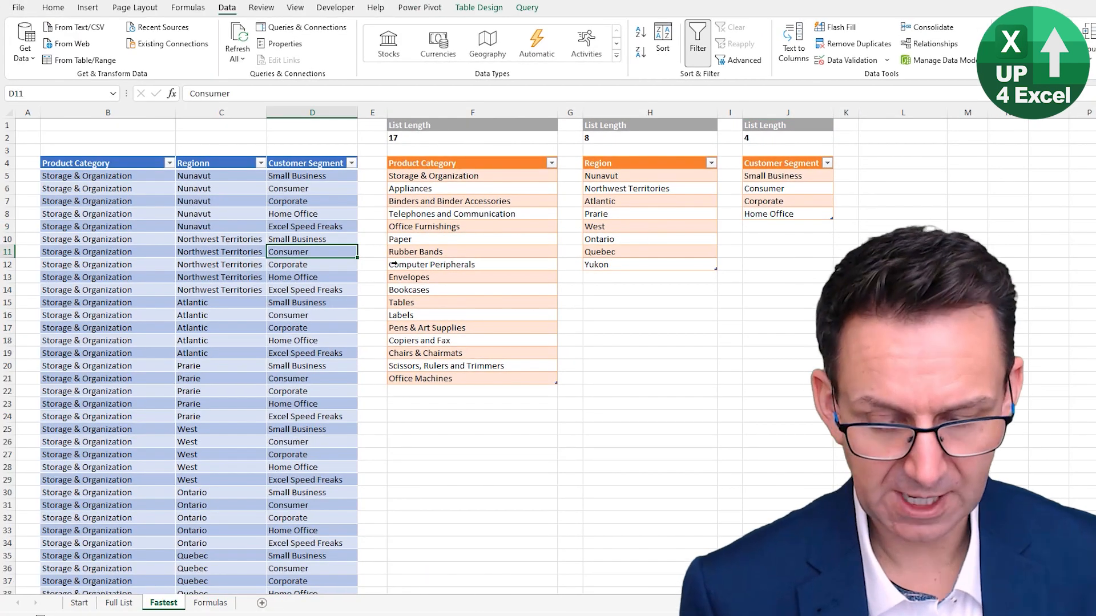
key(ctrl+alt+F5)
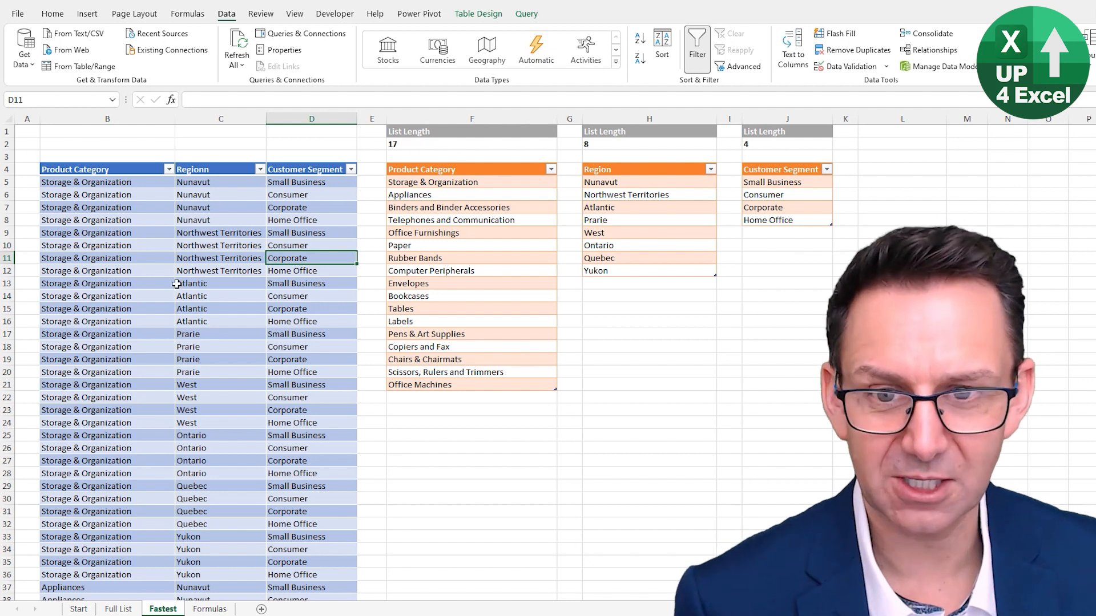
scroll(177, 283, down, 8)
scroll(272, 400, up, 8)
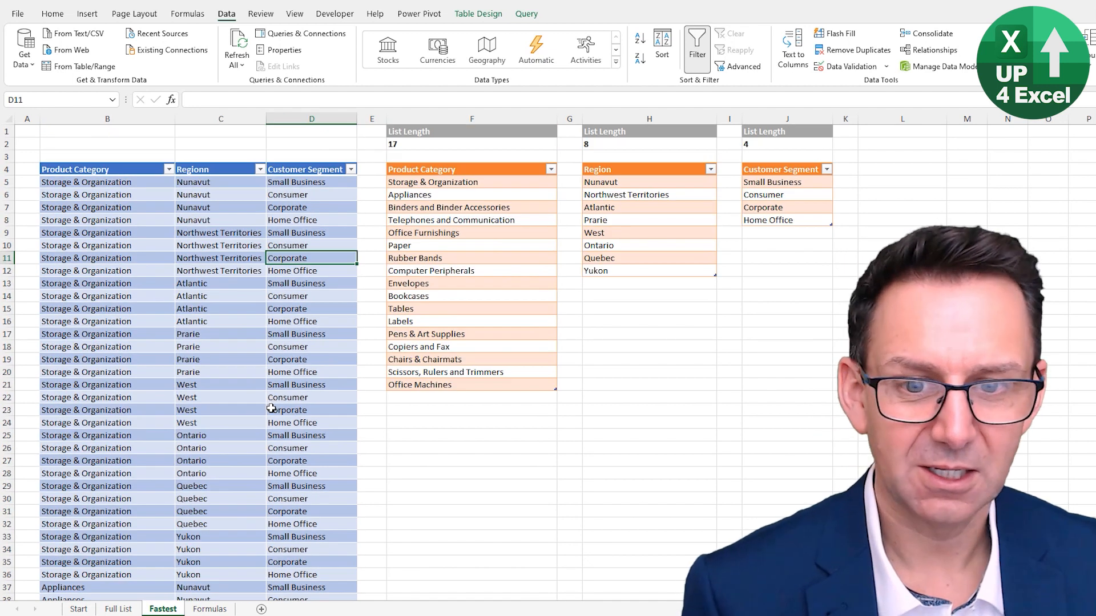
click(212, 336)
click(194, 323)
click(108, 297)
click(239, 300)
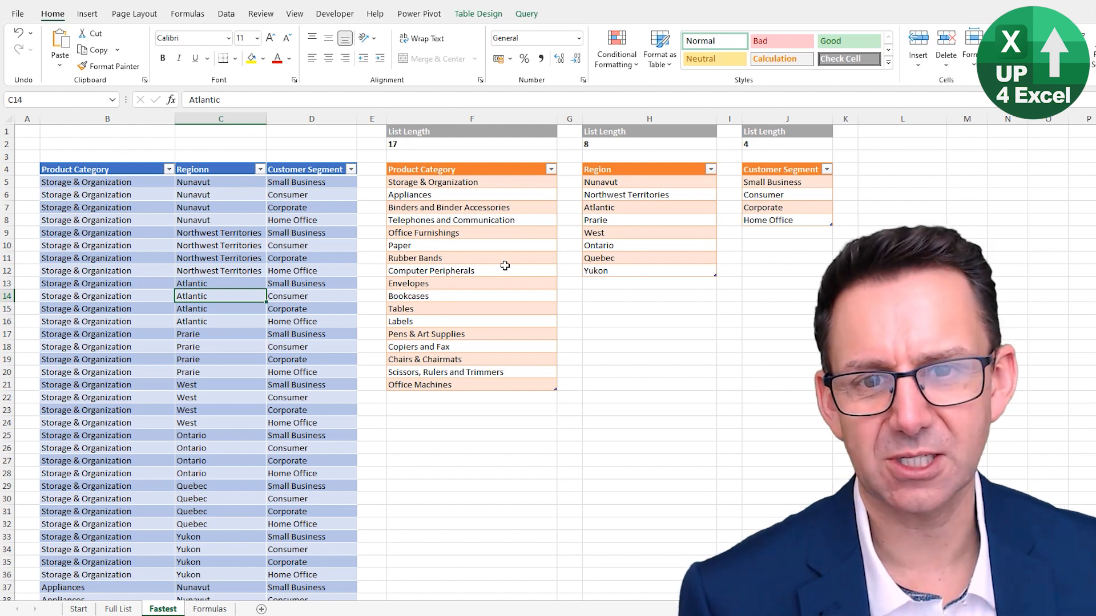
Rename the source list's Customer Segment header to "Customer Type"
click(780, 168)
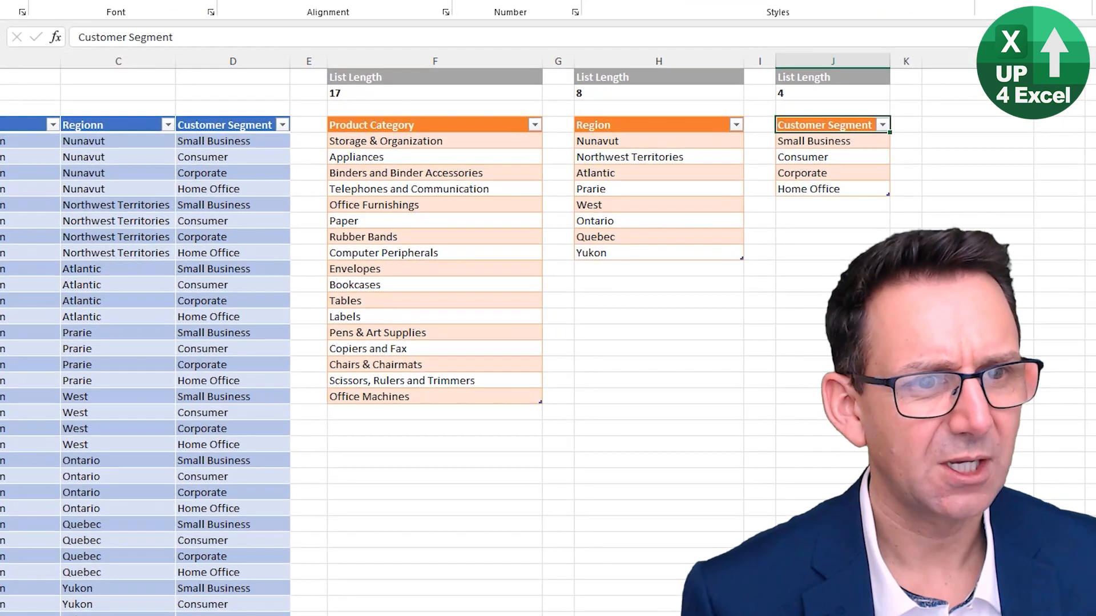
double_click(136, 37)
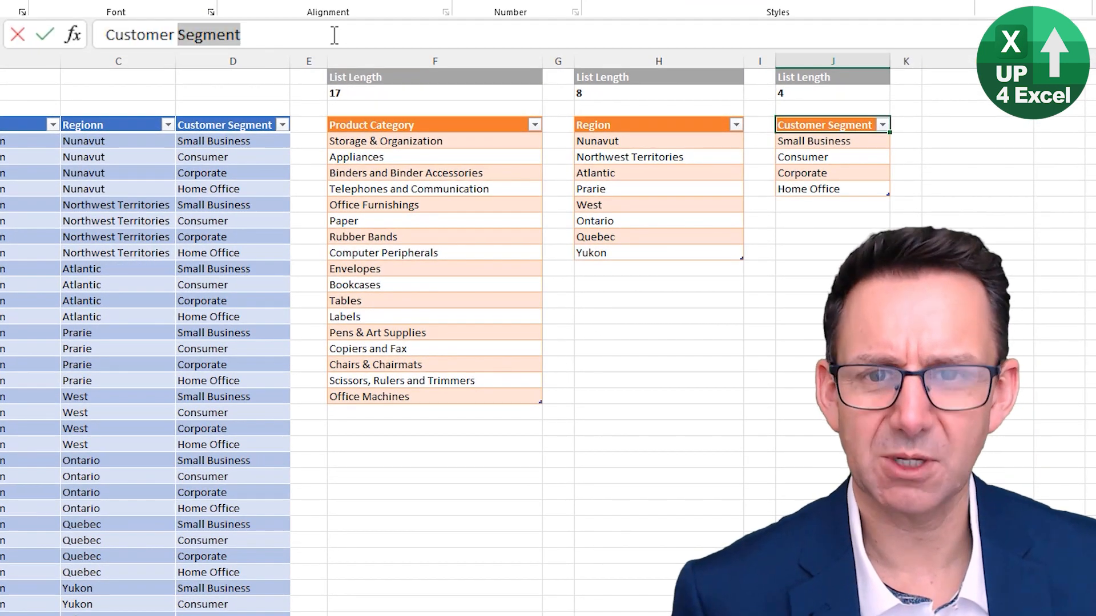
text(Type)
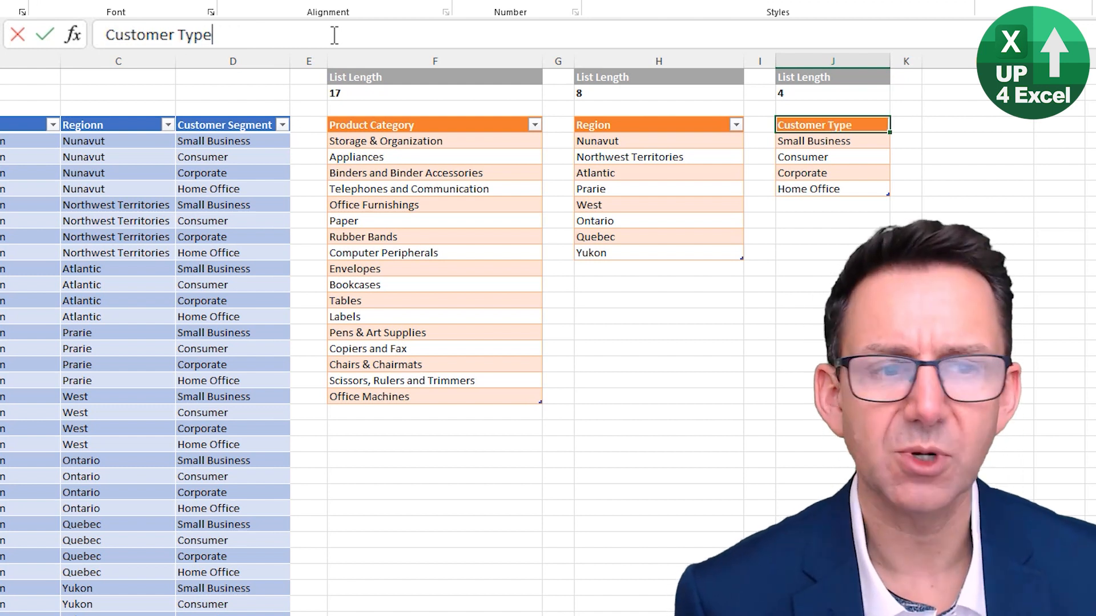
key(Return)
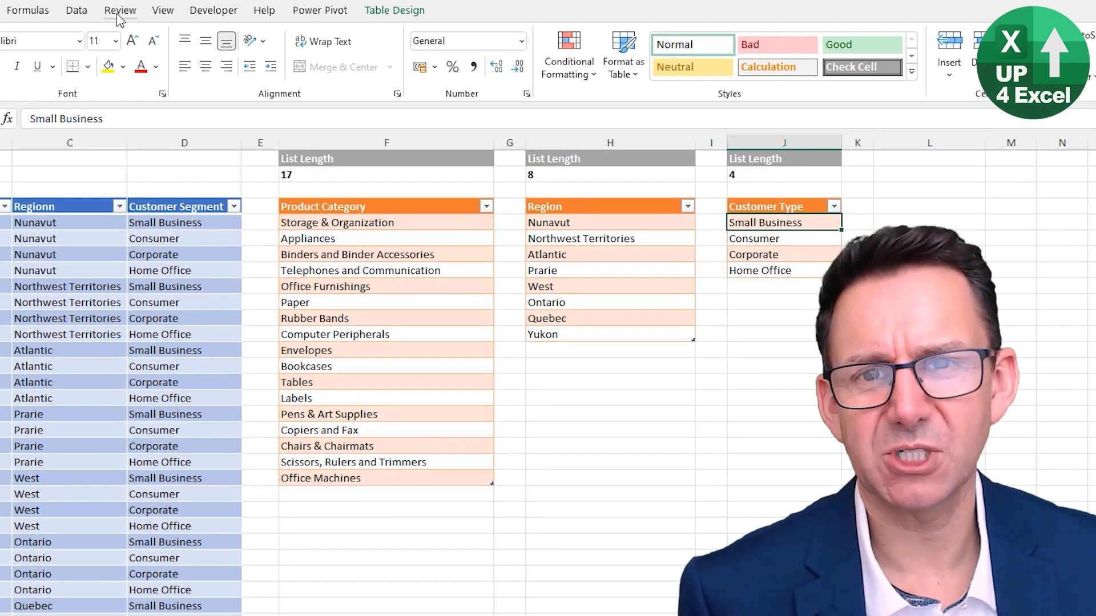
Refresh all queries with the renamed customer list header in place
click(190, 11)
click(151, 10)
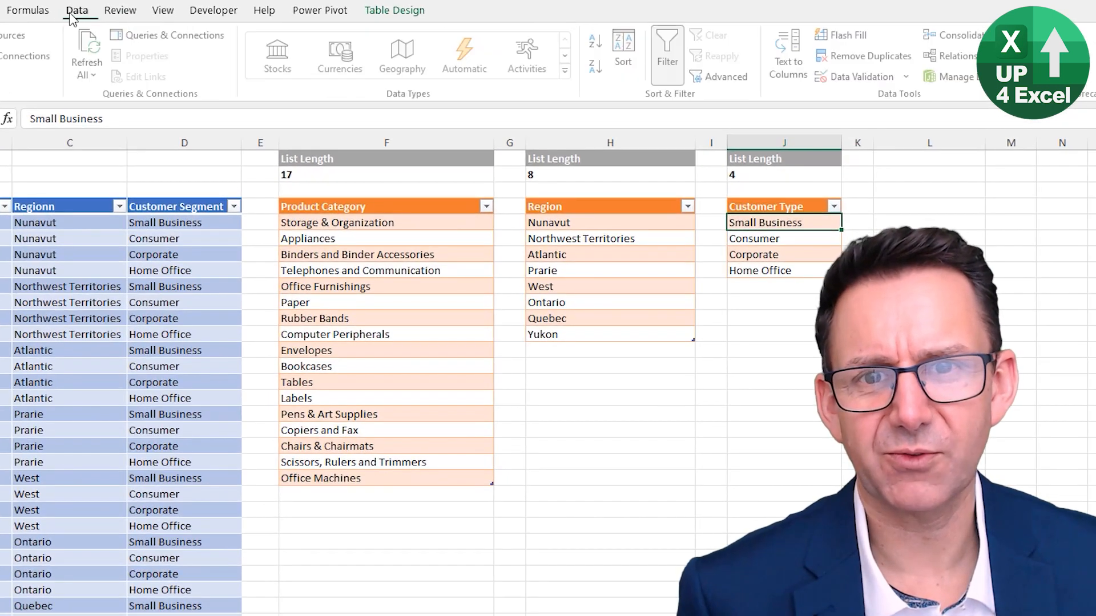
click(92, 48)
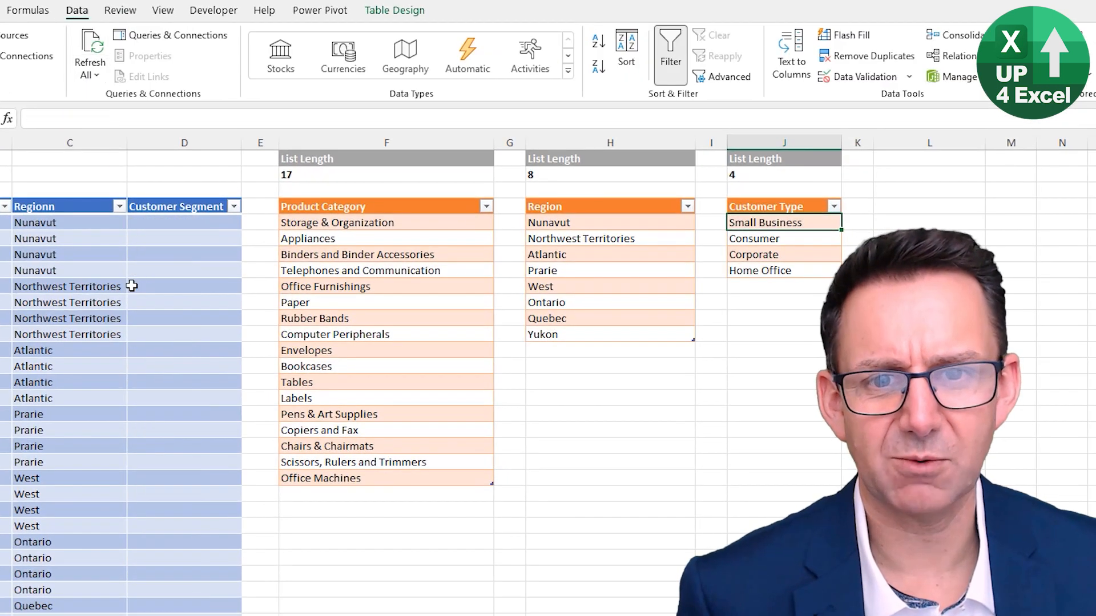
Examine the Customer Segment column of the combinations table for the effect of the header change
click(169, 211)
click(163, 286)
scroll(181, 438, down, 4)
scroll(182, 444, up, 1)
scroll(182, 444, up, 3)
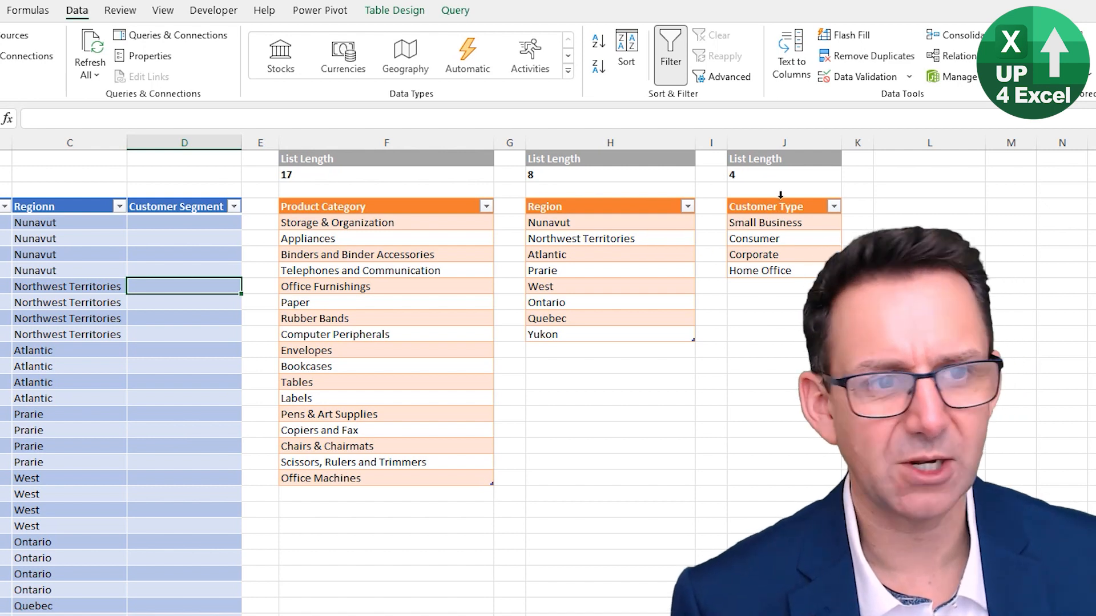
click(144, 266)
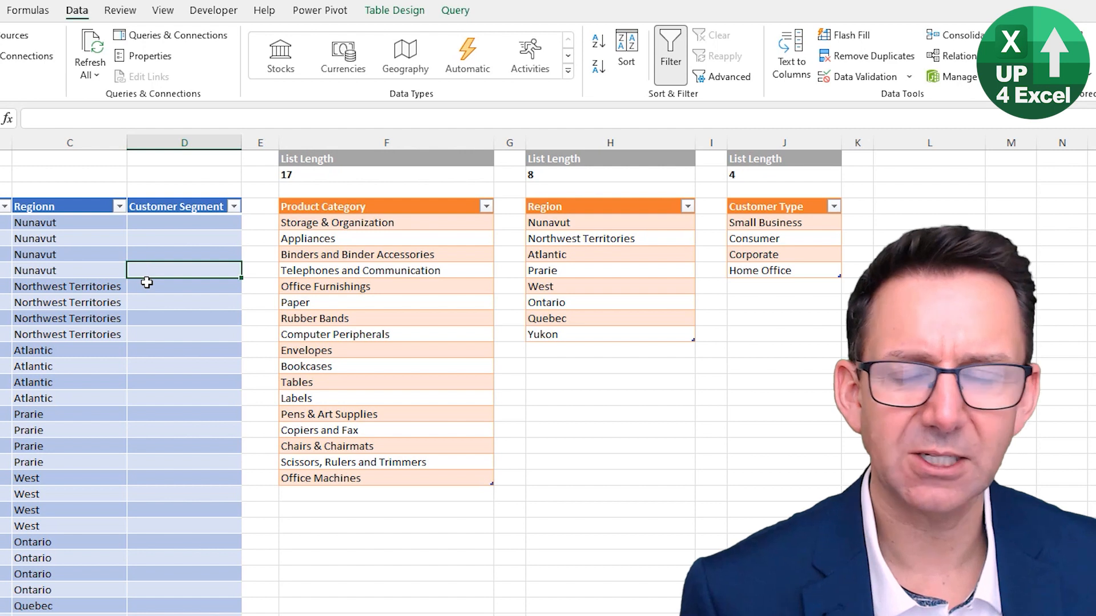
Change the Customer Type header of the source list back to "Customer Segment"
click(773, 207)
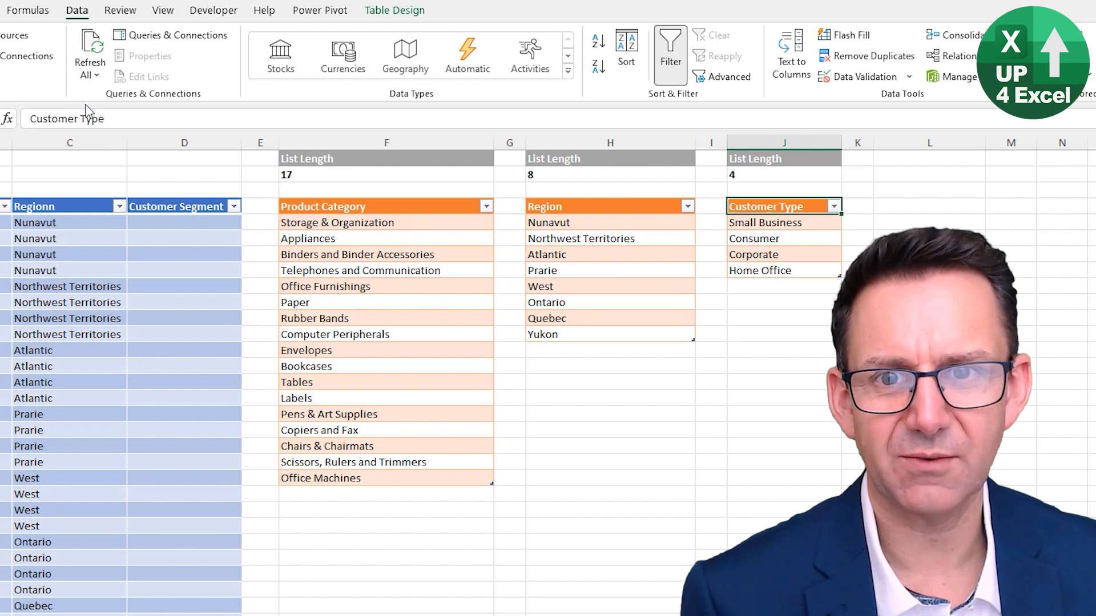
click(391, 114)
key(BackSpace)
key(BackSpace)
key(BackSpace)
key(BackSpace)
text(Segment)
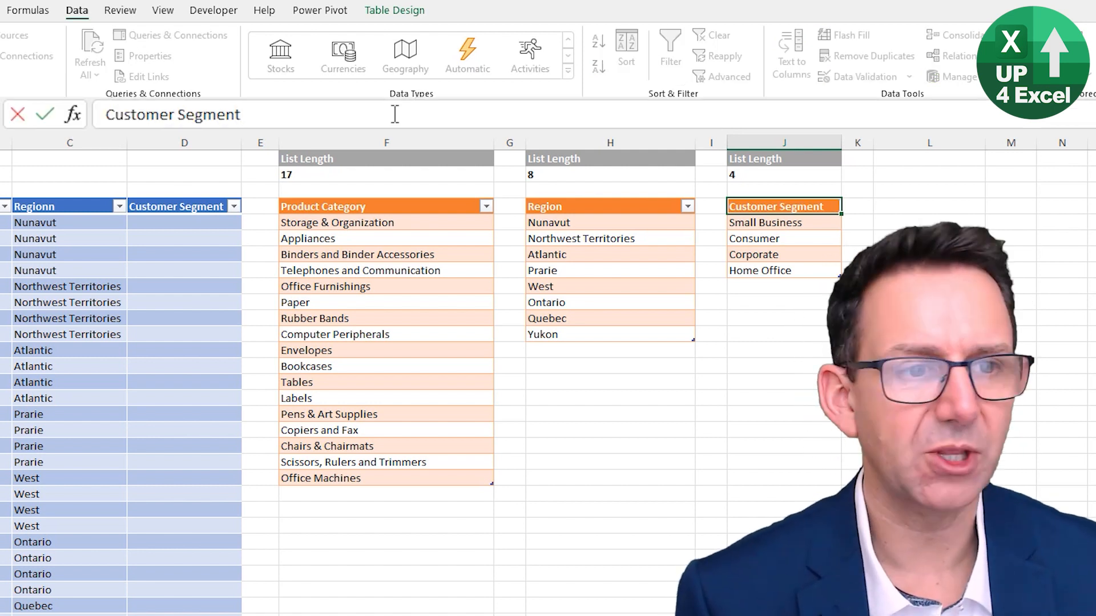
key(Return)
Return from the Customer Segment list to the combinations table
key(ctrl+Left)
key(ctrl+Left)
key(ctrl+Left)
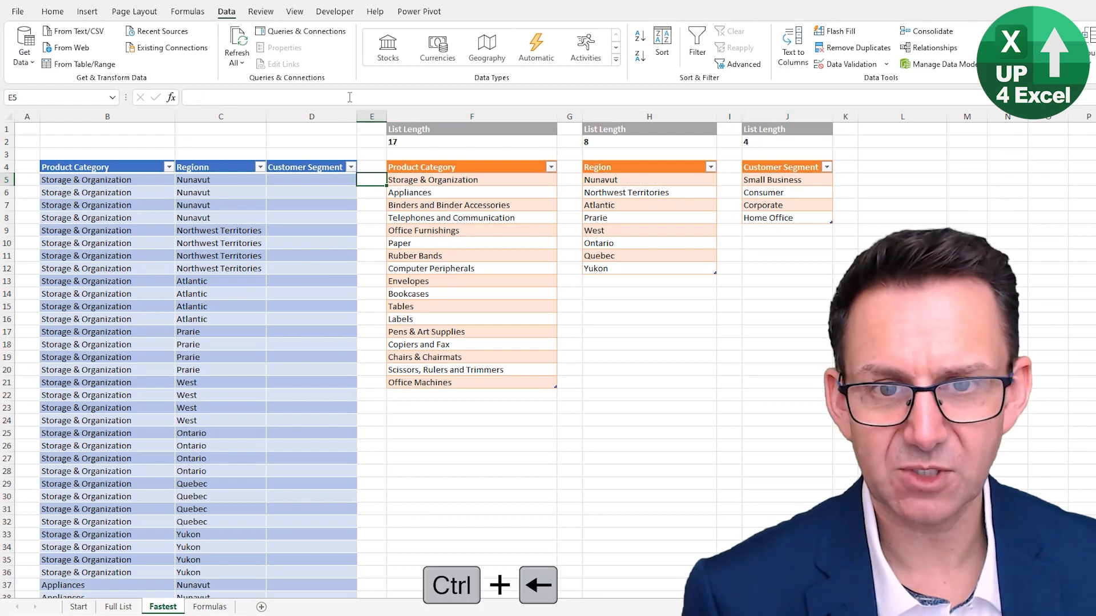
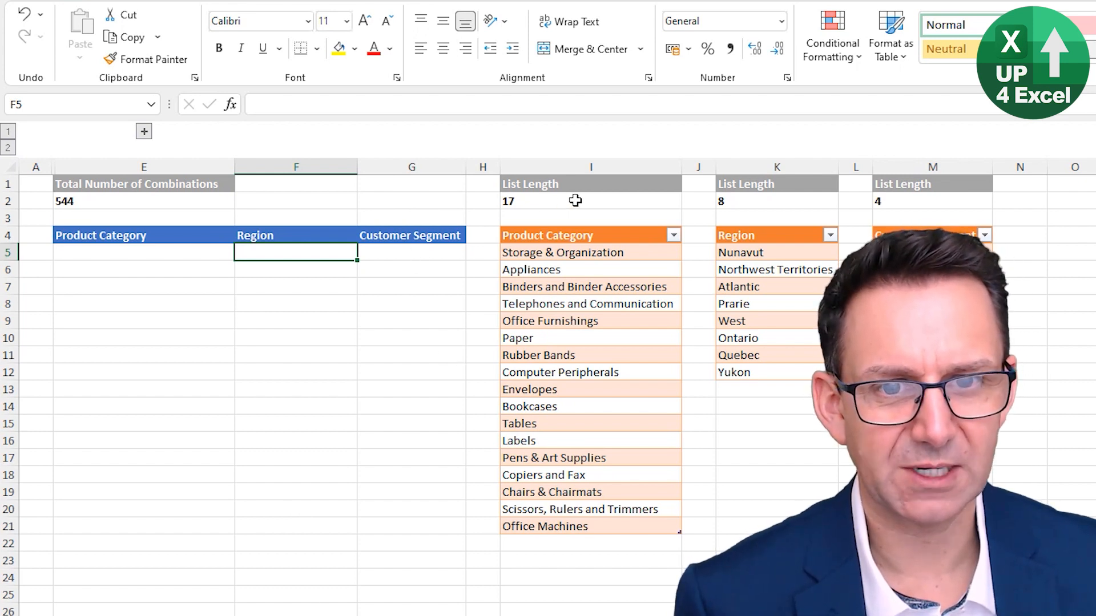
Enter the formula =I2*K2 in G2 to multiply the product category and region list lengths
click(394, 202)
text(=)
key(Right)
key(Right)
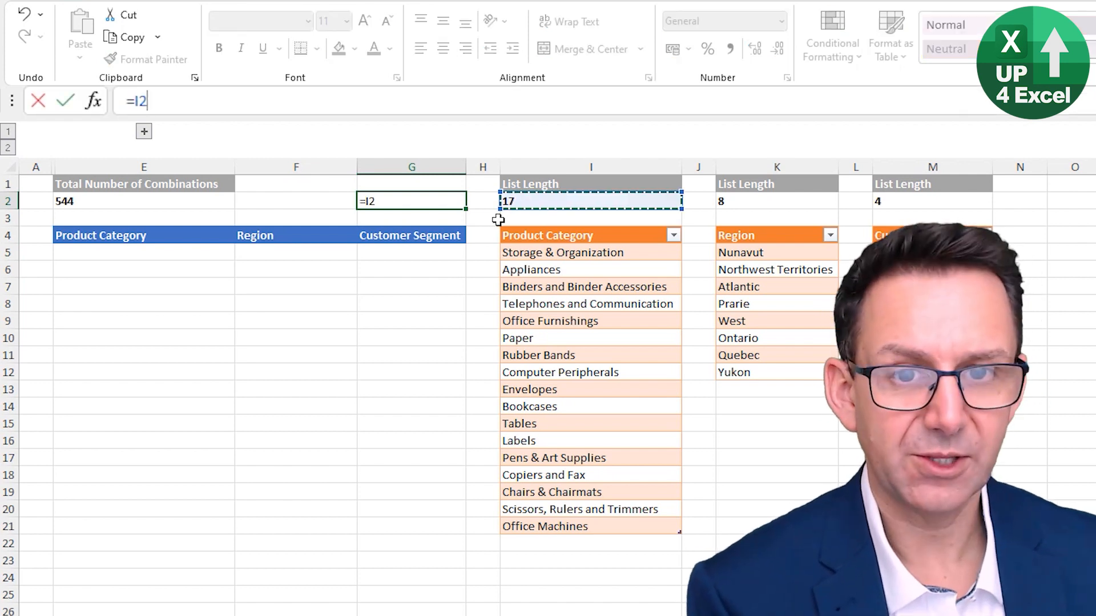
text(*)
key(Right)
key(Right)
key(Right)
key(Right)
key(ctrl+Return)
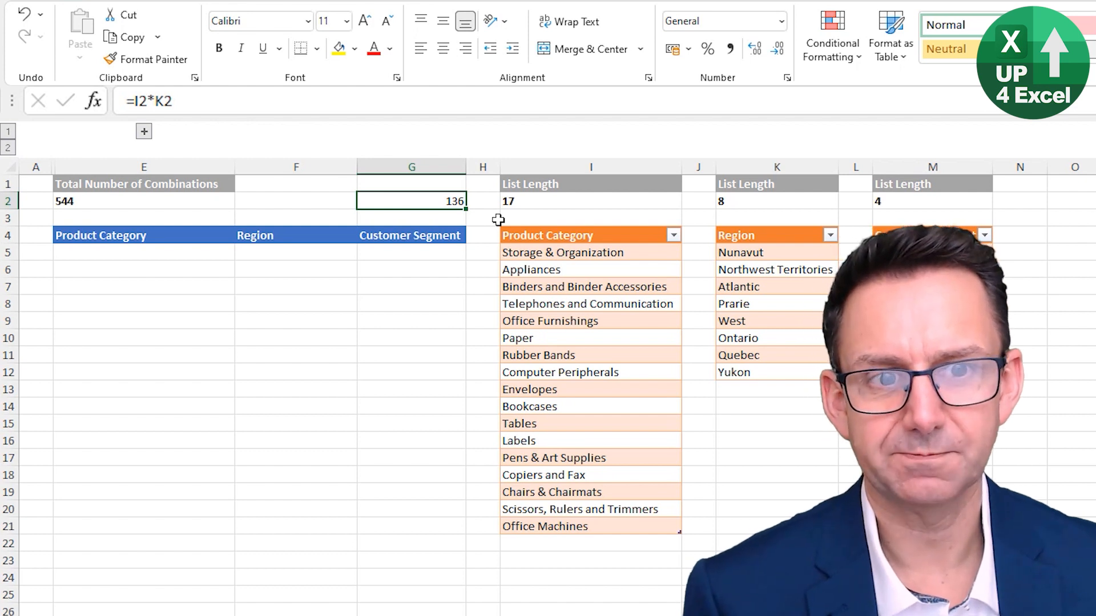
Enter 1 as the starting index in E5, F5 and G5 of the combinations table
click(199, 251)
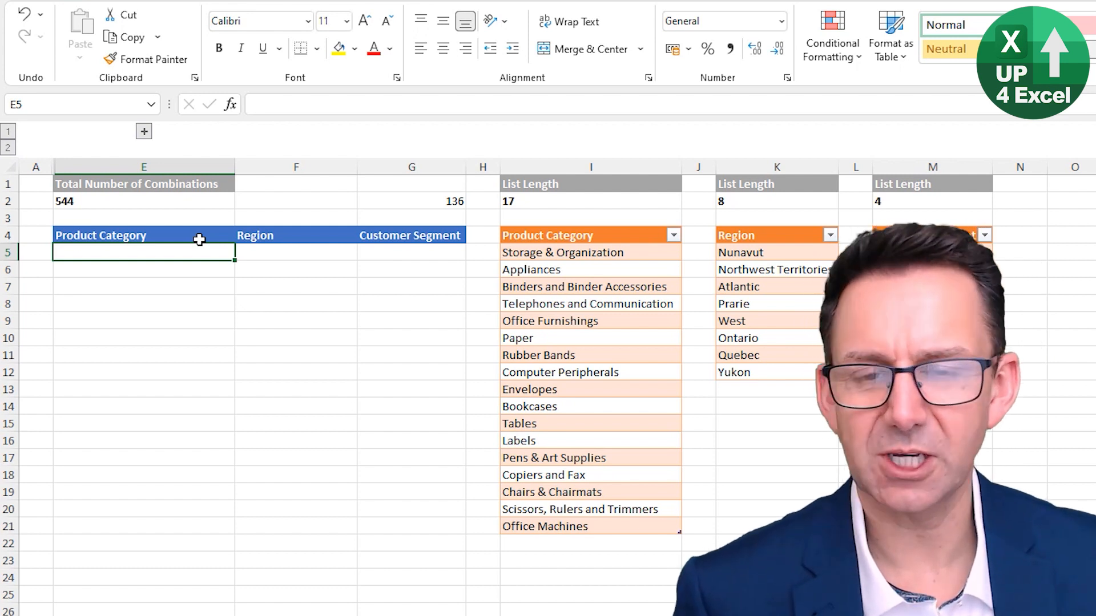
text(1)
key(Right)
text(1)
key(Right)
text(1)
key(Left)
key(Left)
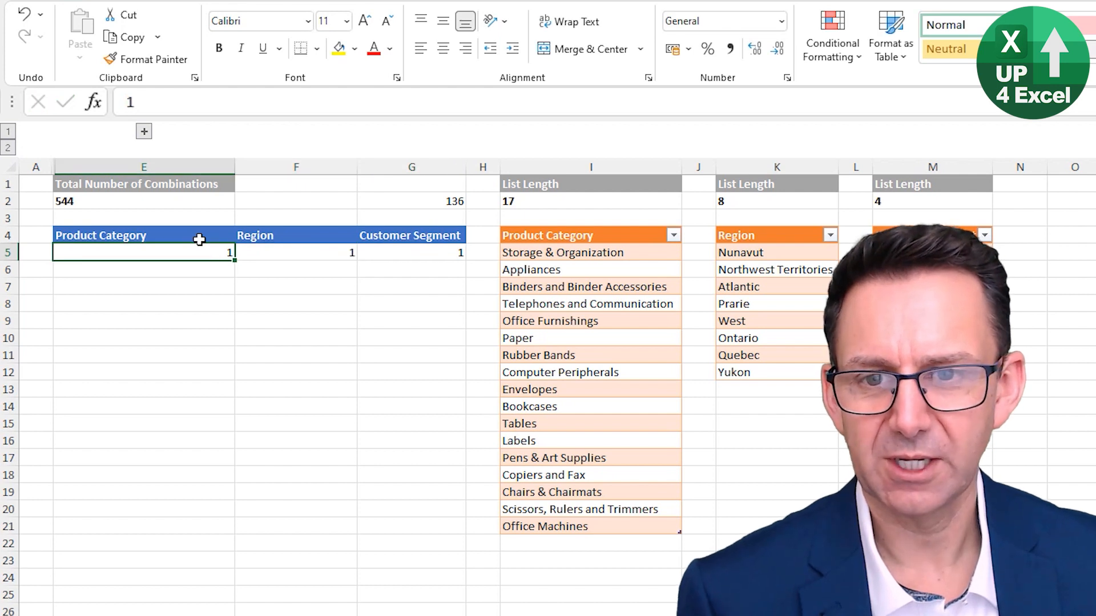
key(Down)
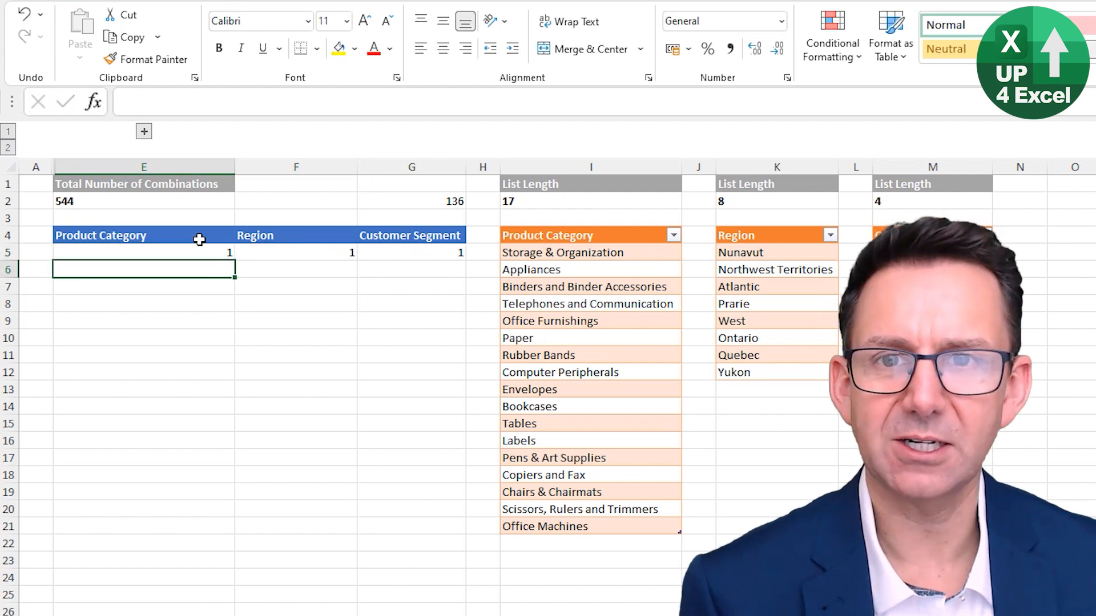
Enter =IF(E5=$I$2,1,E5+1) in E6 and fill it down the Product Category column to row 31
text(=)
key(Up)
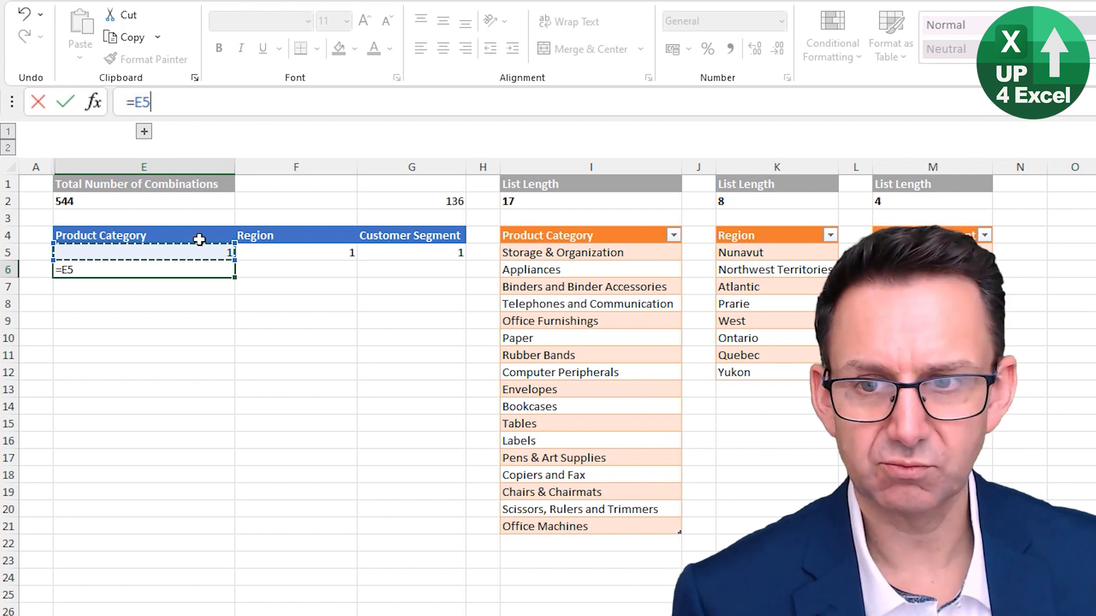
key(BackSpace)
key(BackSpace)
text(if()
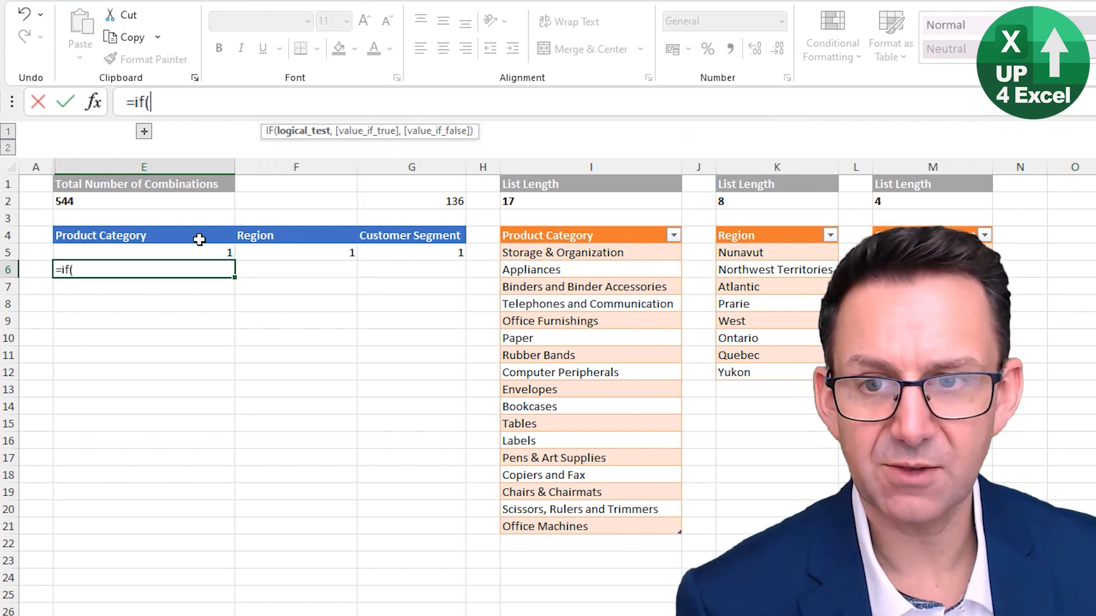
key(Up)
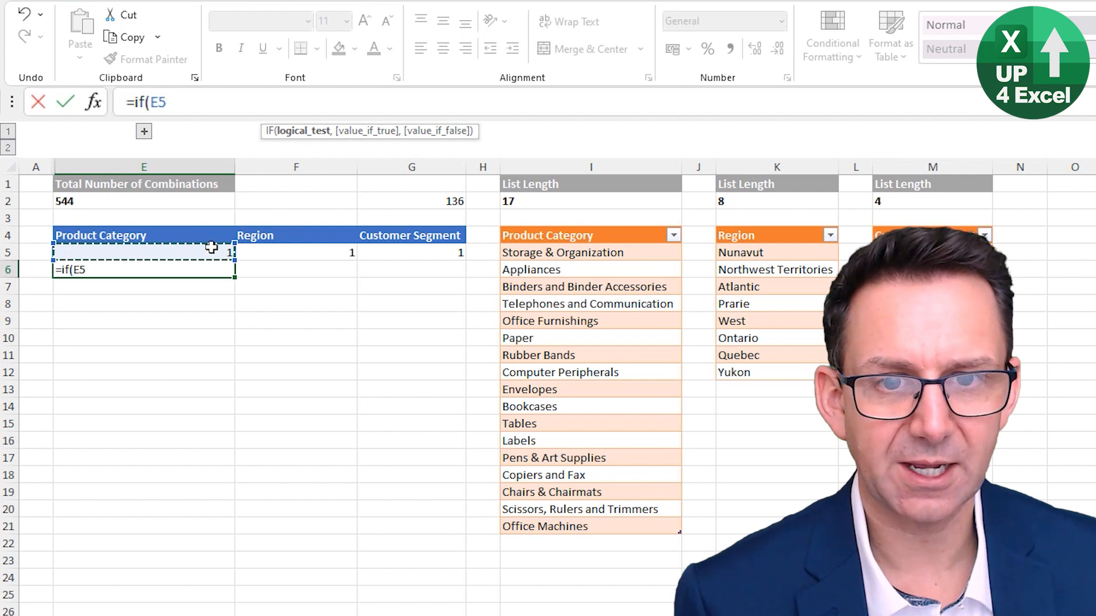
text(=)
click(539, 201)
key(F4)
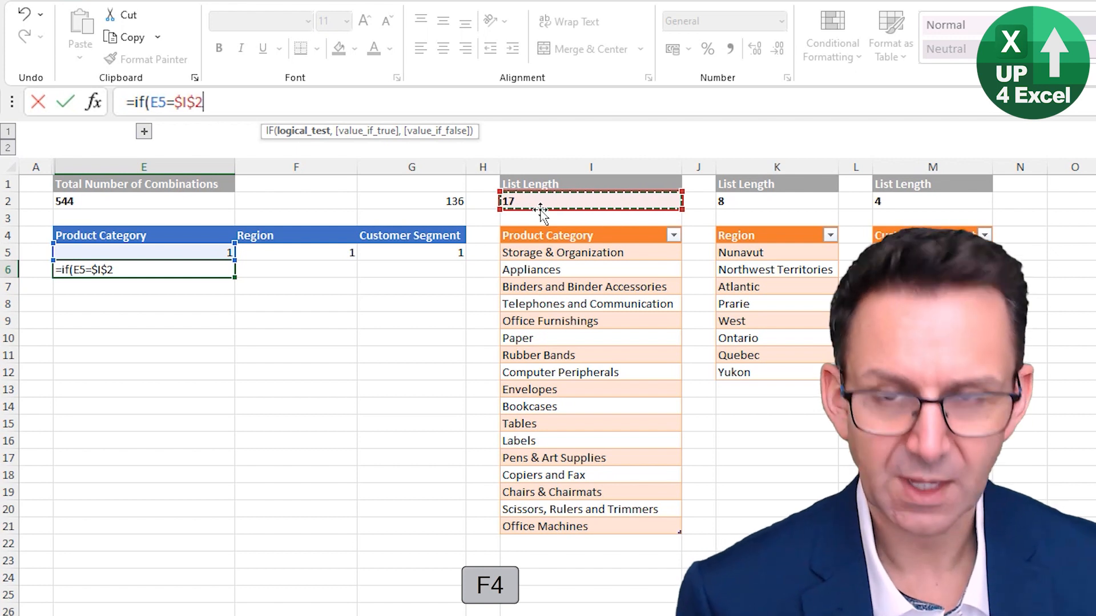
text(,1)
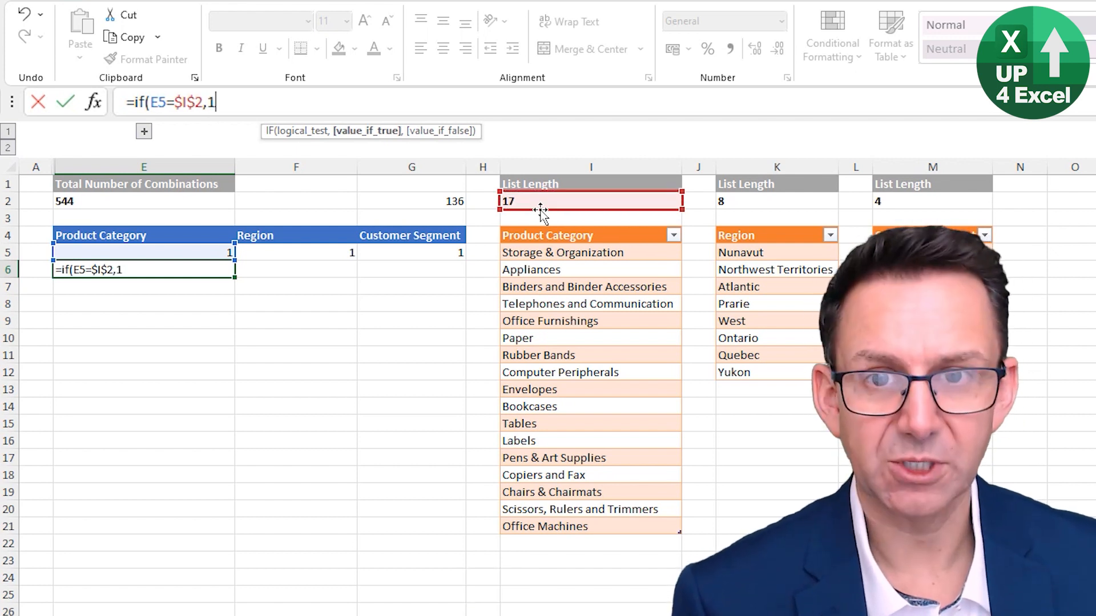
text(,)
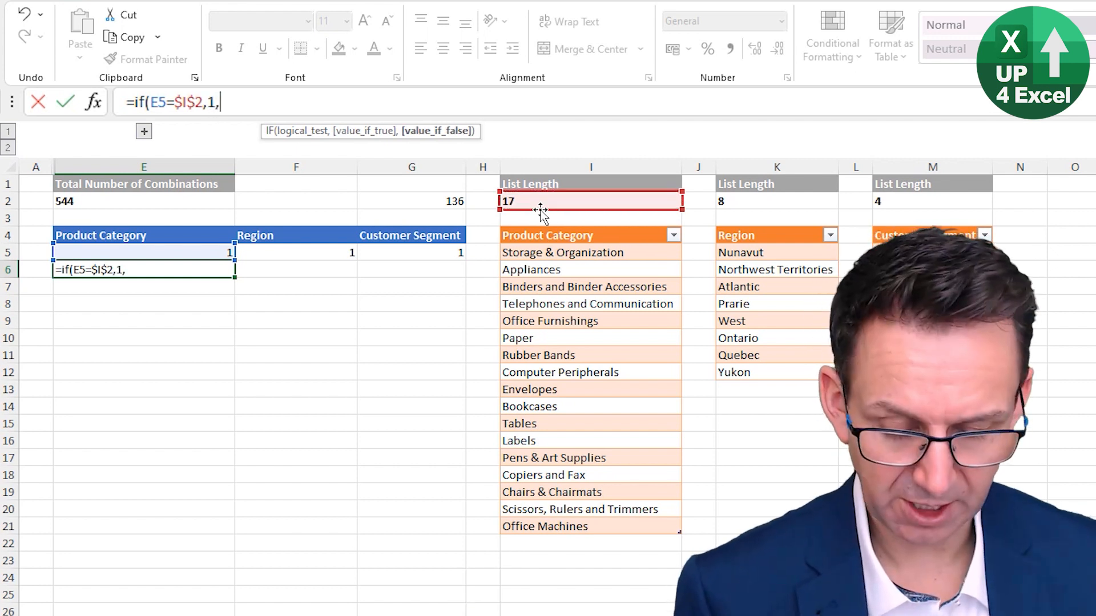
click(146, 251)
text(+1)
key(ctrl+Return)
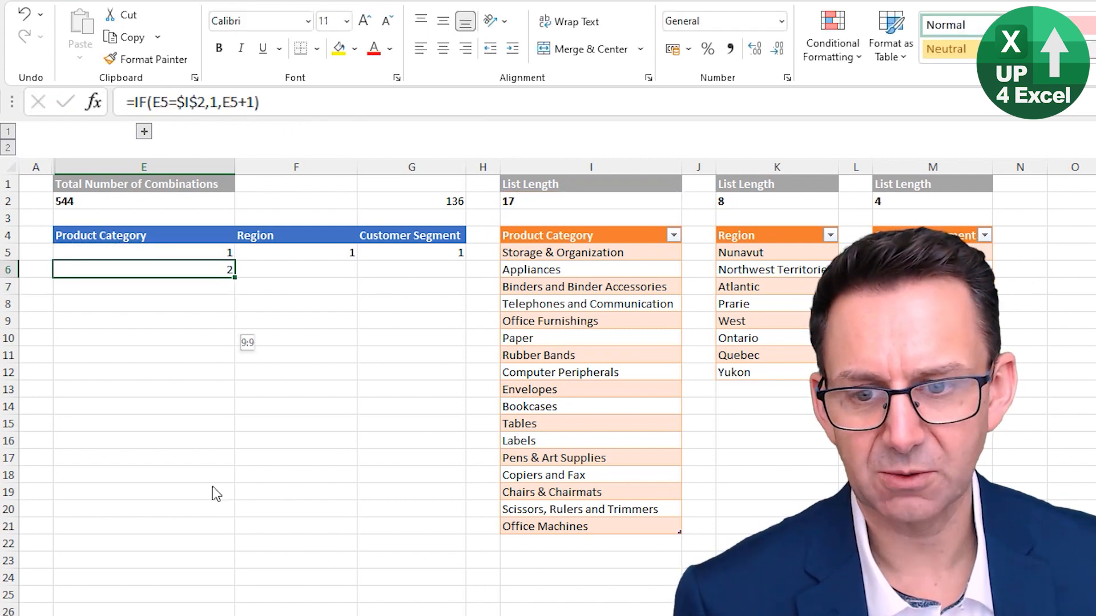
drag(180, 614, 217, 615)
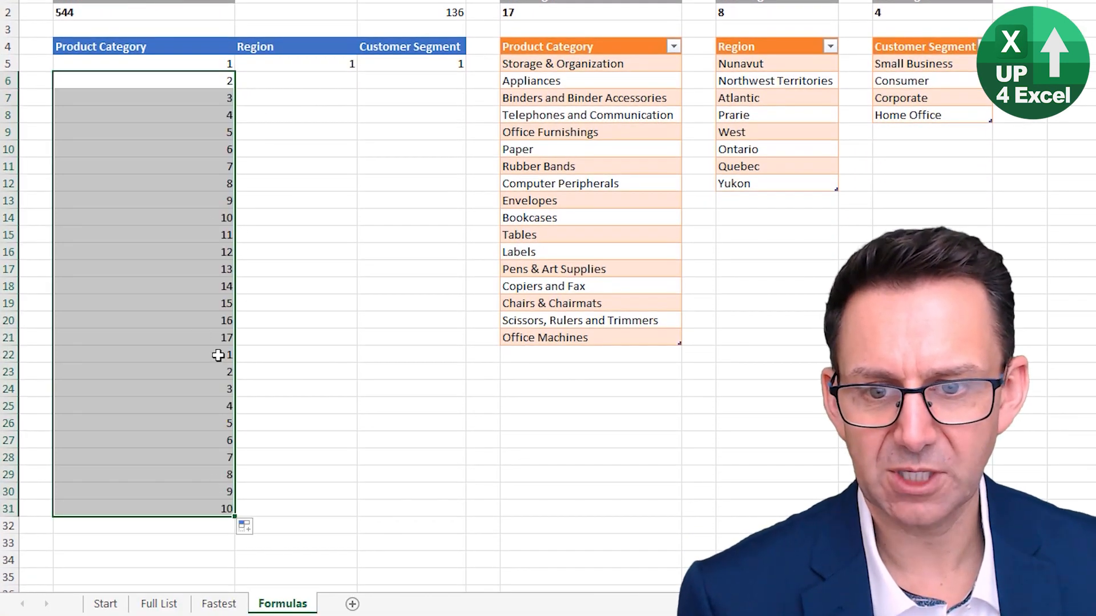
click(218, 352)
Clear the Region column of the combinations table from F5 downward
click(348, 68)
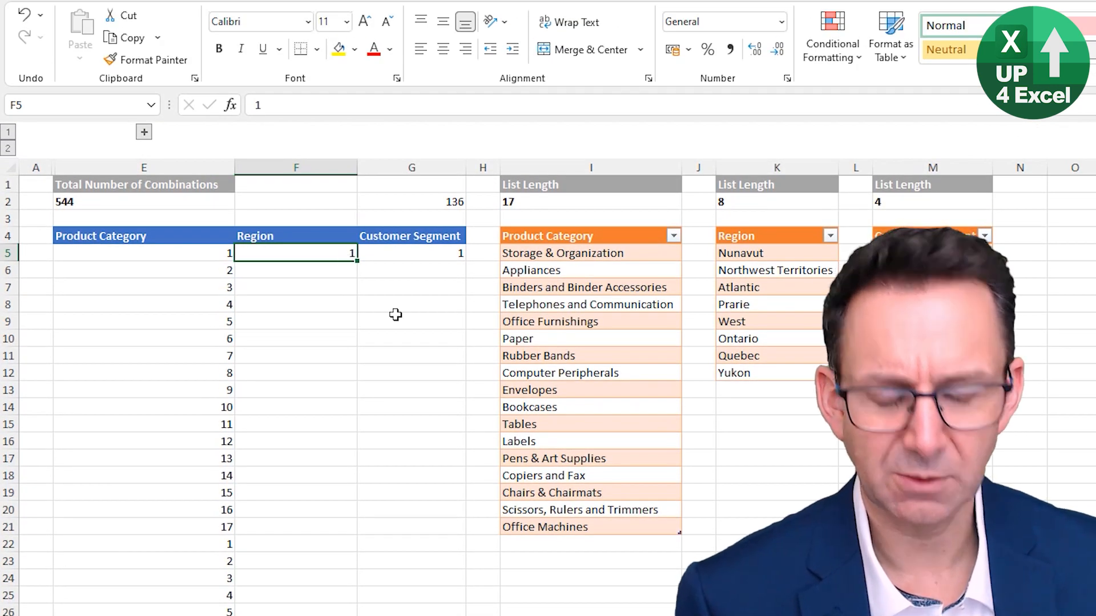
key(ctrl+shift+Down)
key(Delete)
key(ctrl+Up)
key(Down)
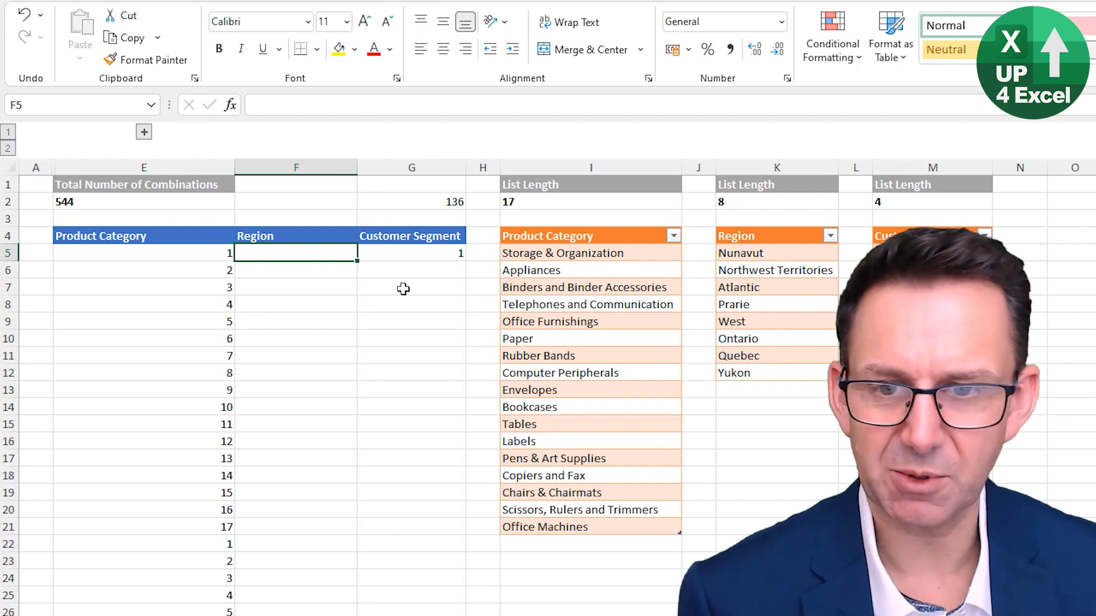
Enter =IF(E5=1,1+F4,F4) in F5 so the region index increases whenever the product category index restarts
text(=)
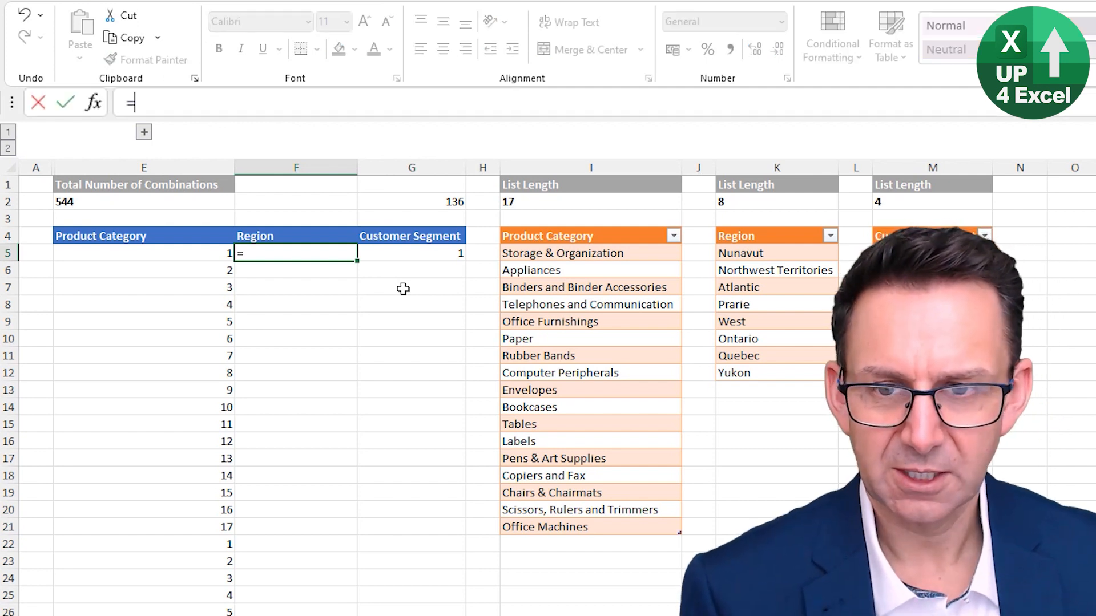
text(if()
key(Left)
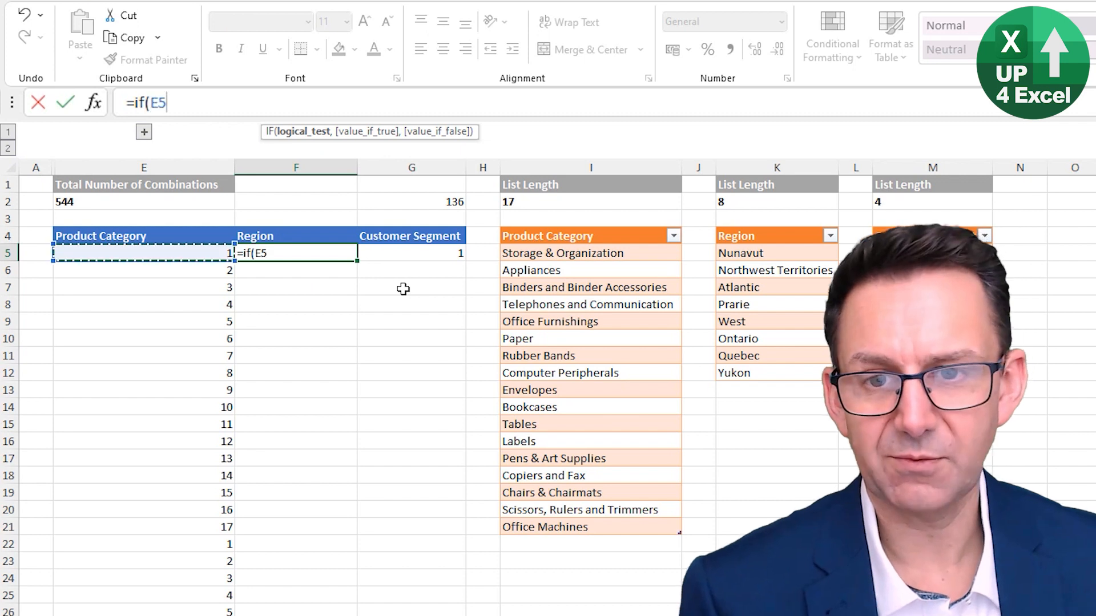
text(=1)
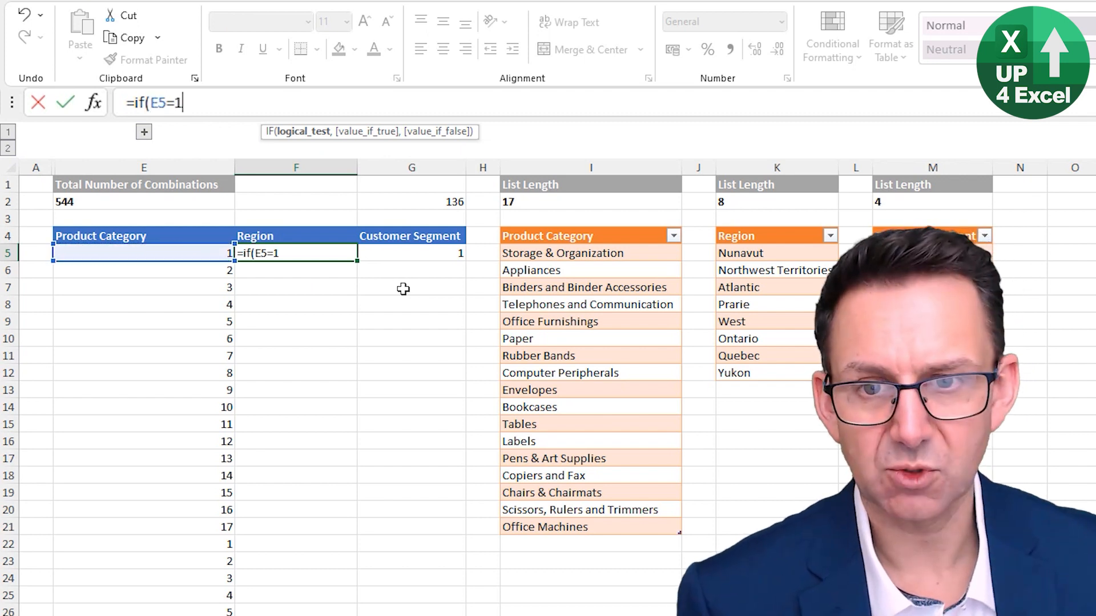
text(,)
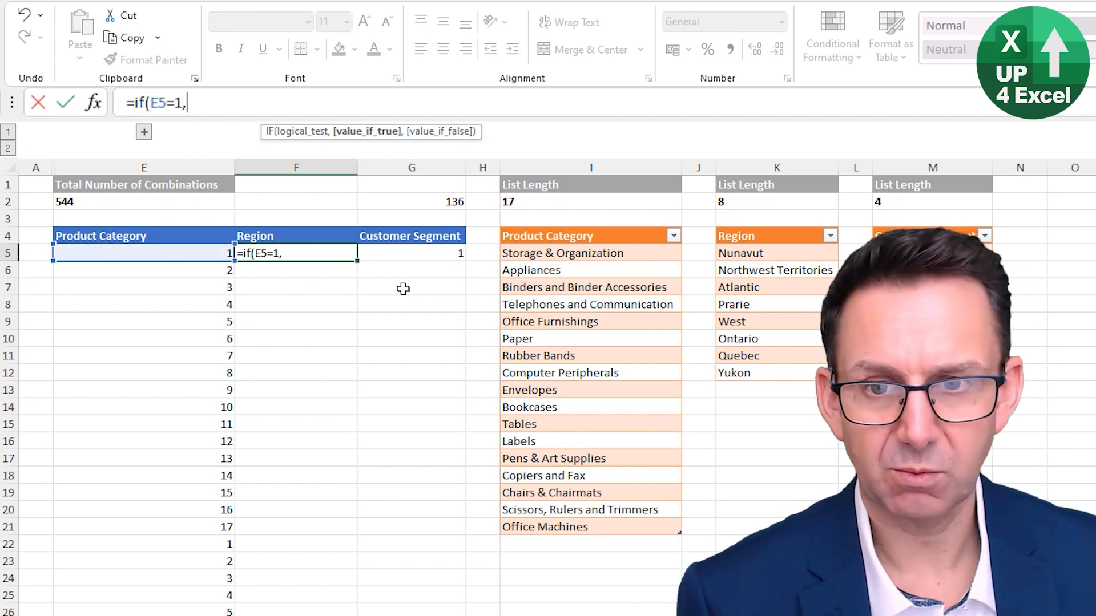
text(1+)
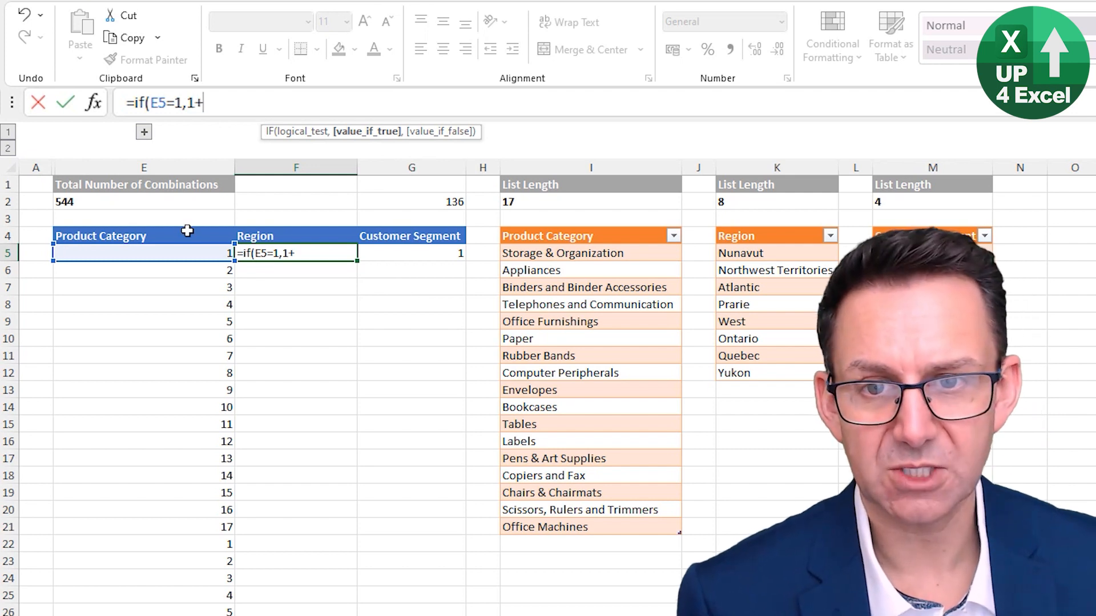
click(285, 237)
text(,)
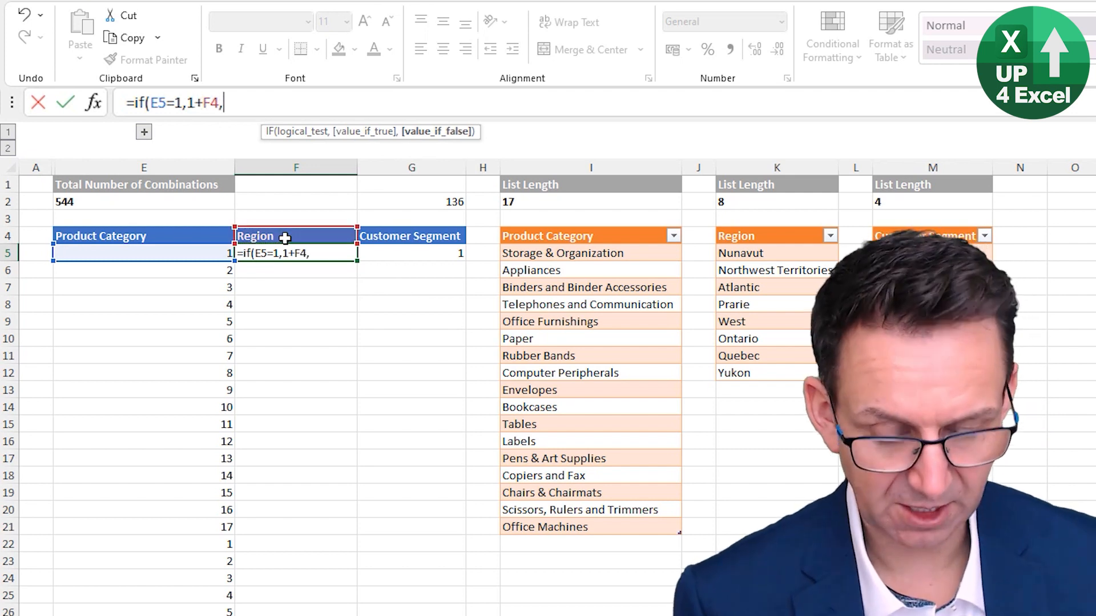
click(279, 236)
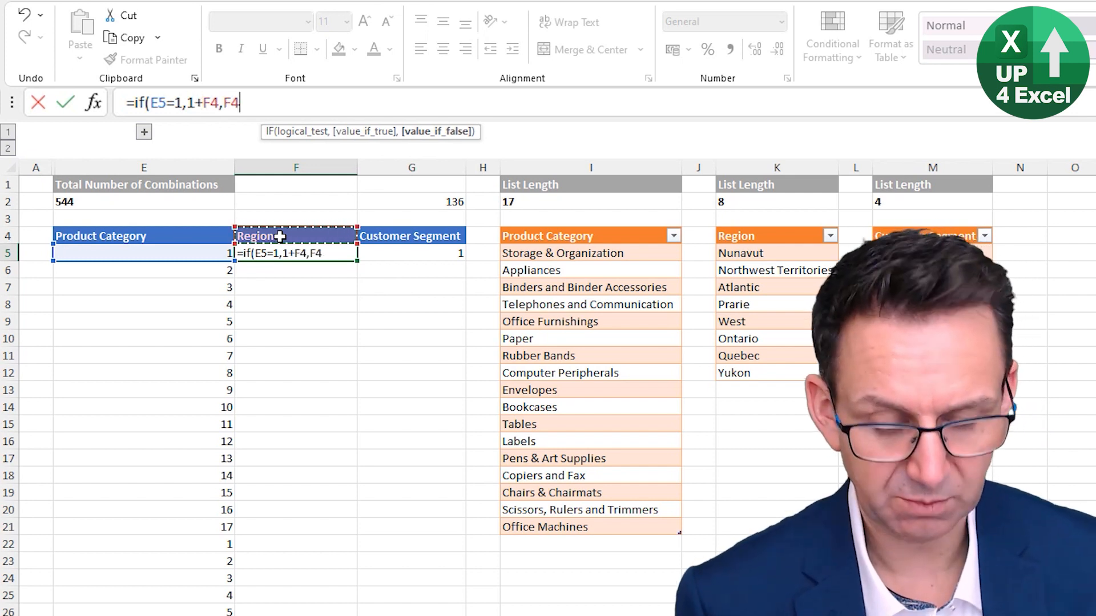
text())
key(Return)
key(Up)
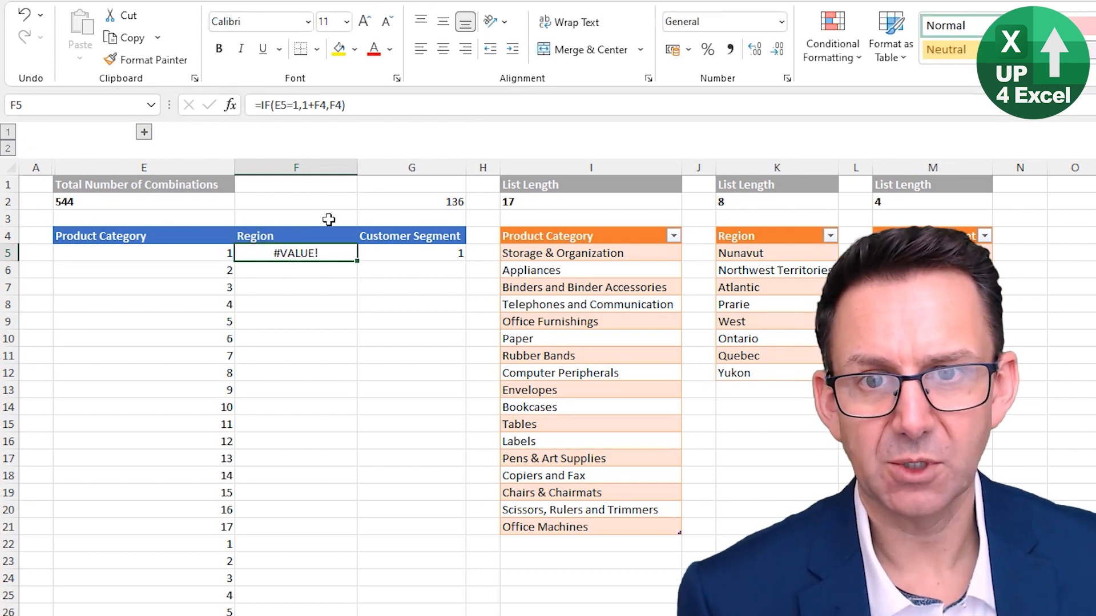
Fill the F5 formula down the Region column to row 31 and replace F5 with the starting value 1
drag(357, 261, 318, 615)
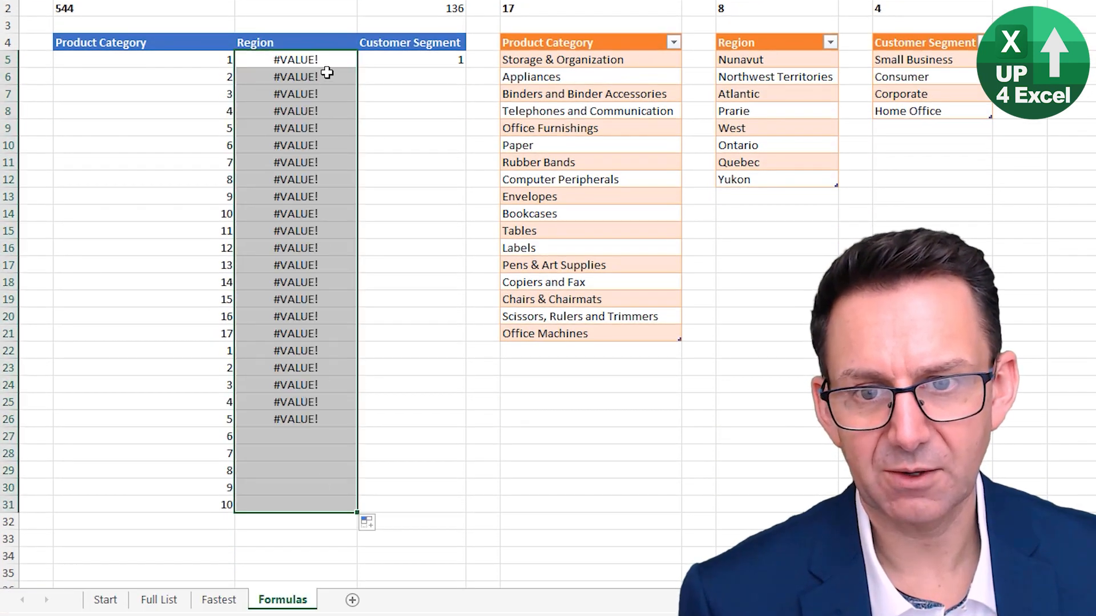
click(327, 62)
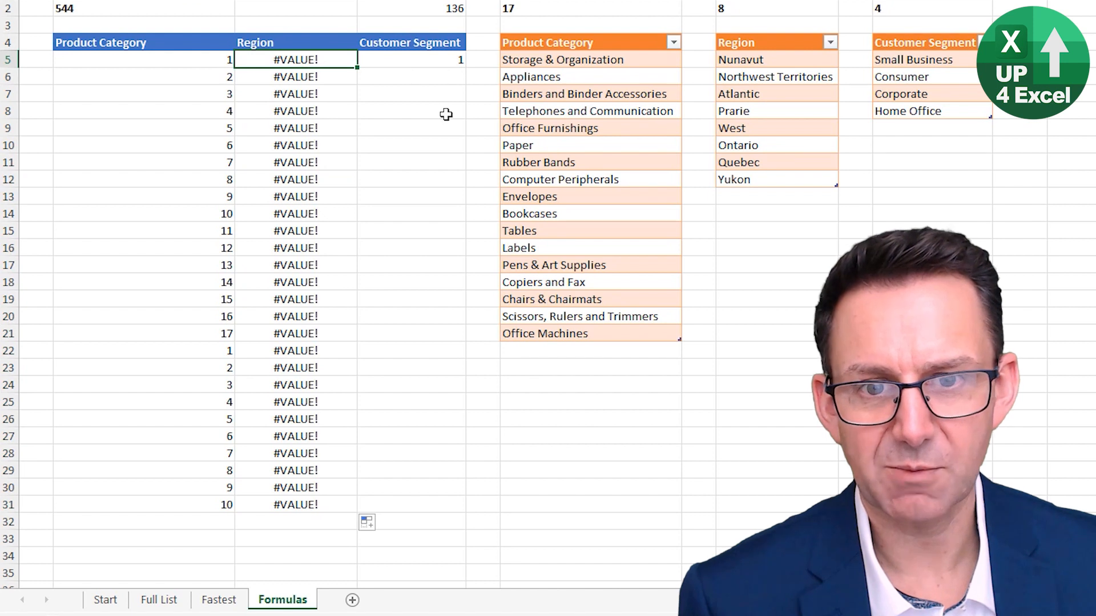
text(1)
key(Return)
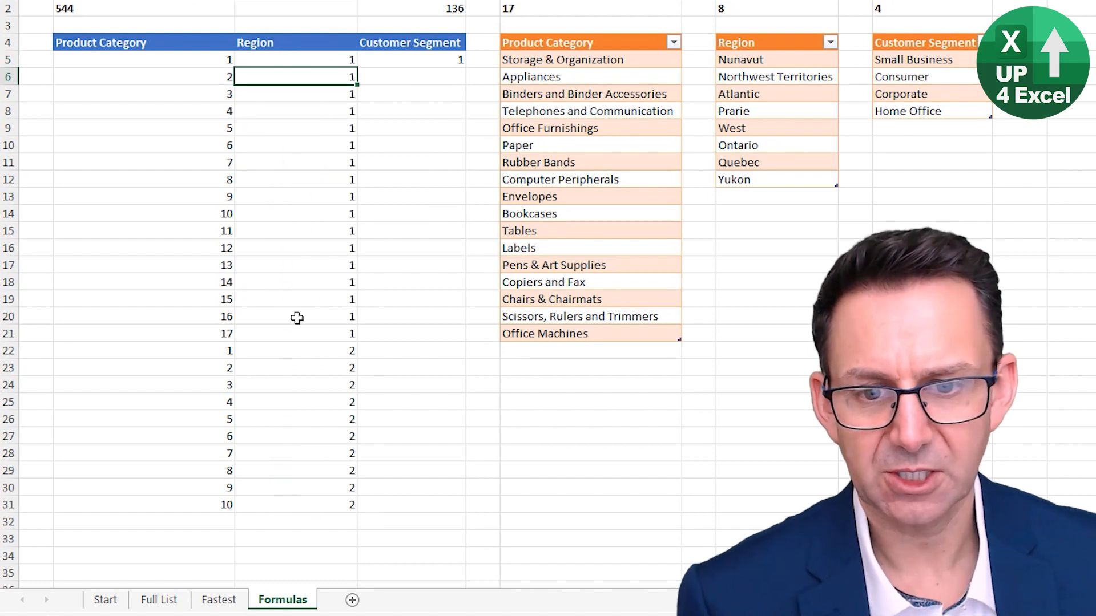
click(324, 351)
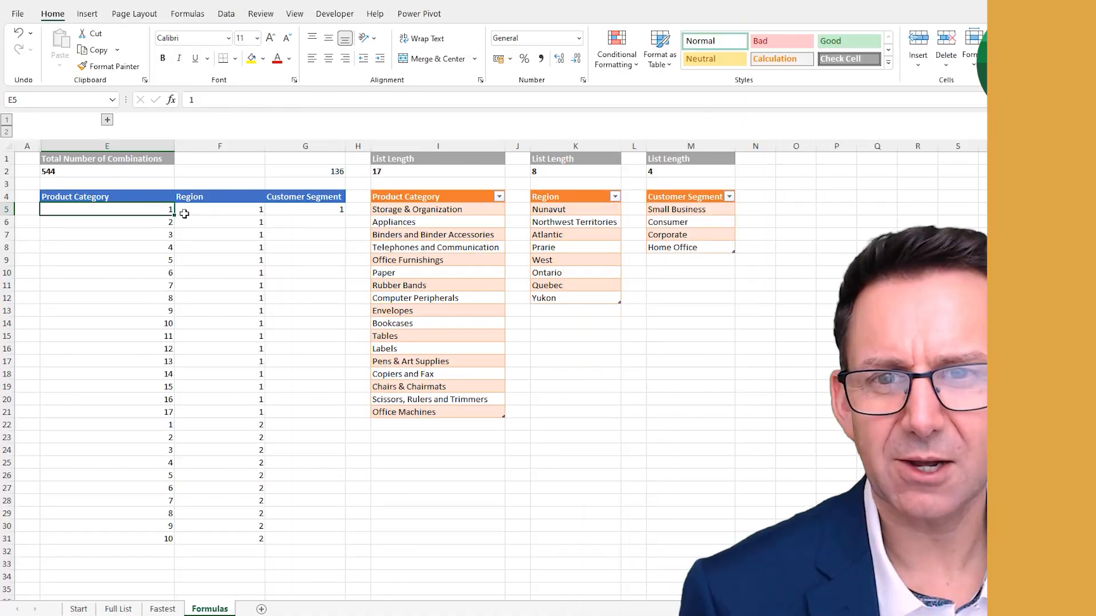
click(217, 213)
click(293, 210)
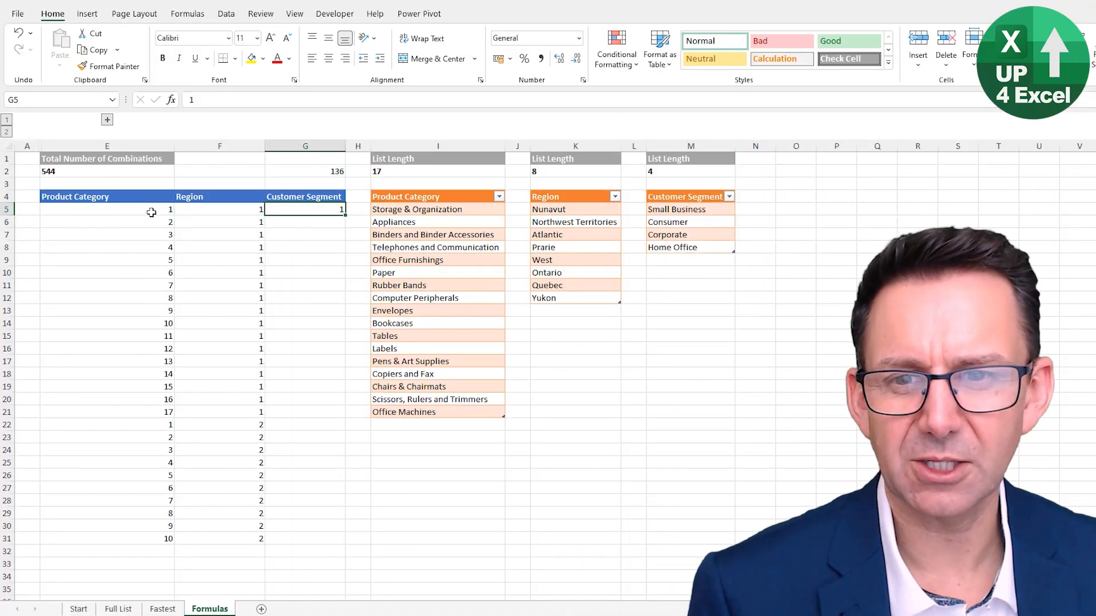
click(151, 212)
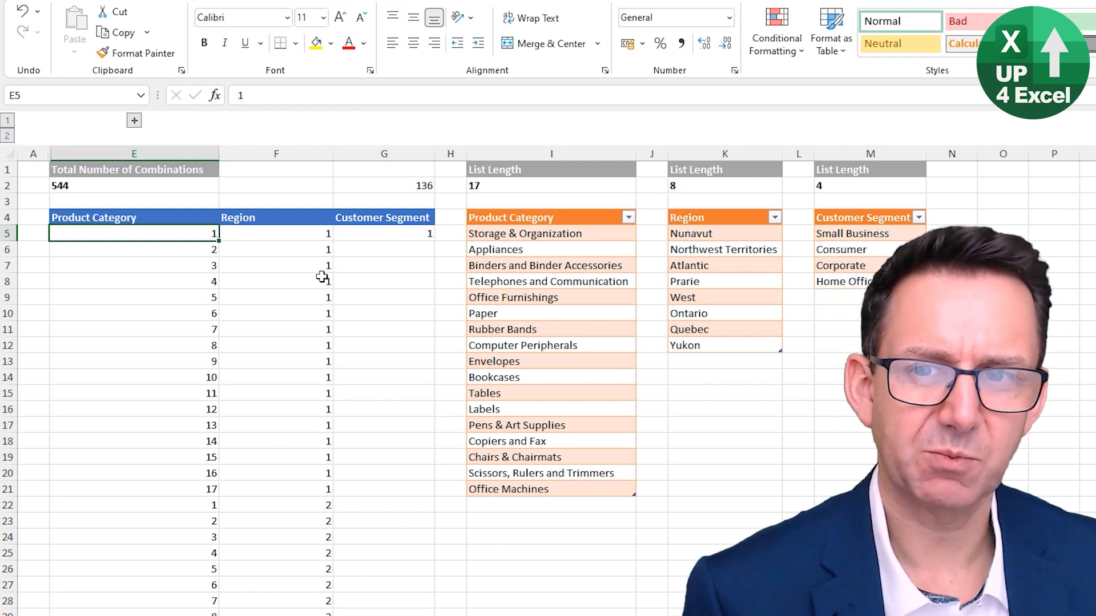
key(shift+Right)
key(shift+Right)
key(Left)
key(Right)
key(Right)
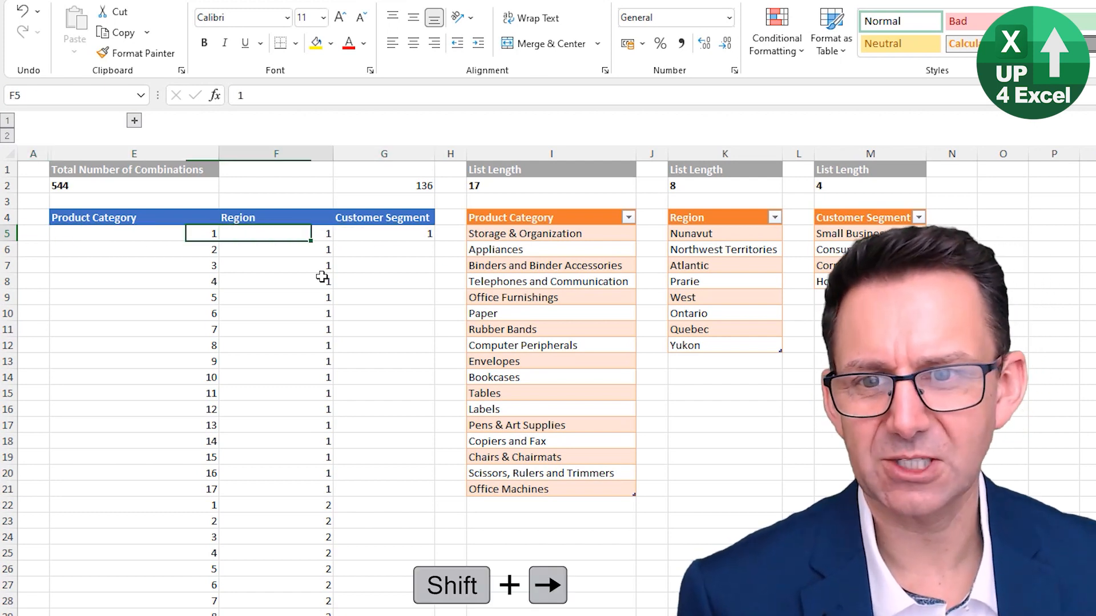
key(Left)
key(Right)
Replace the starting value in E5 with the row-offset formula =ROW(E4)-ROW($E$4)
key(Left)
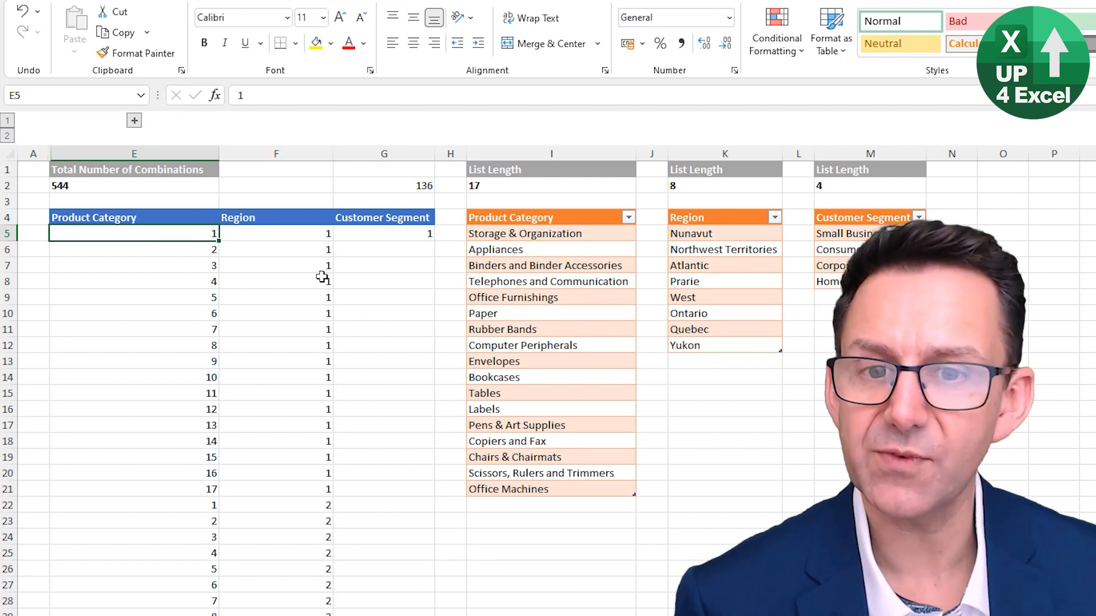
text(=row()
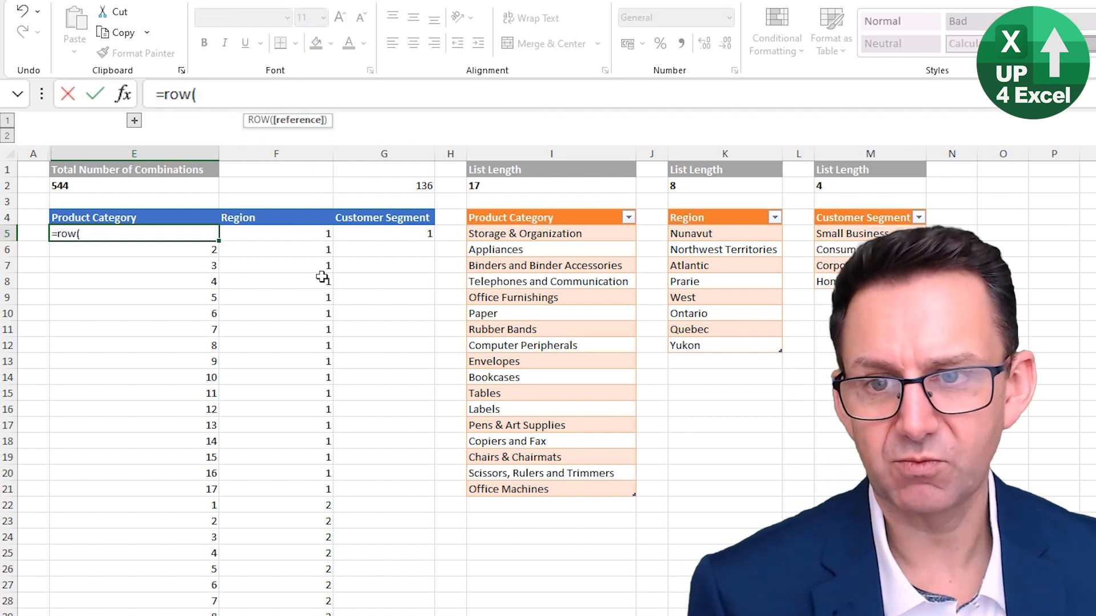
key(Up)
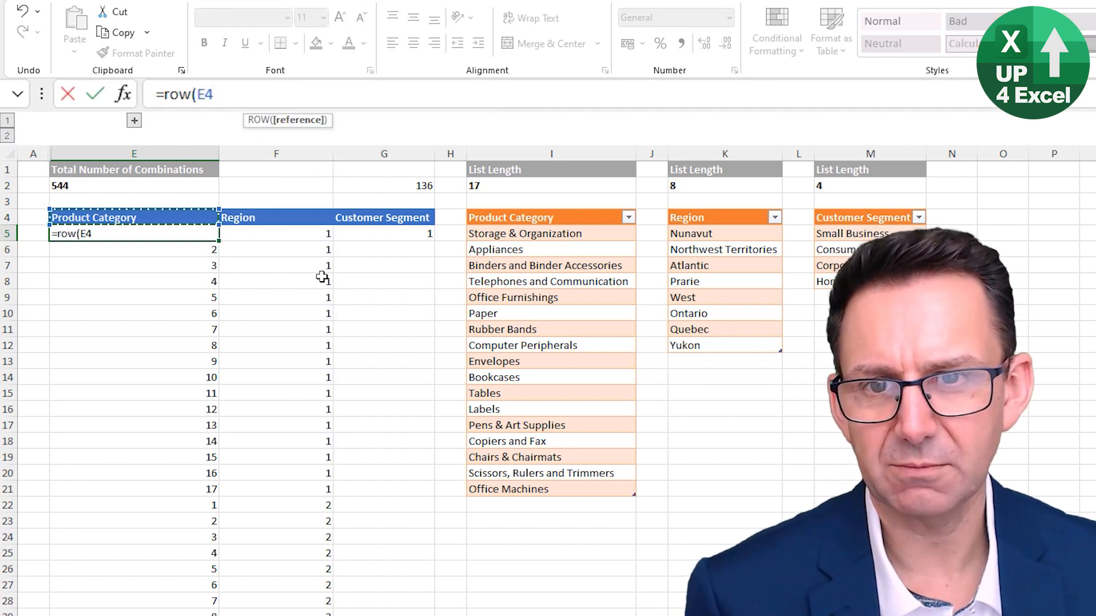
text())
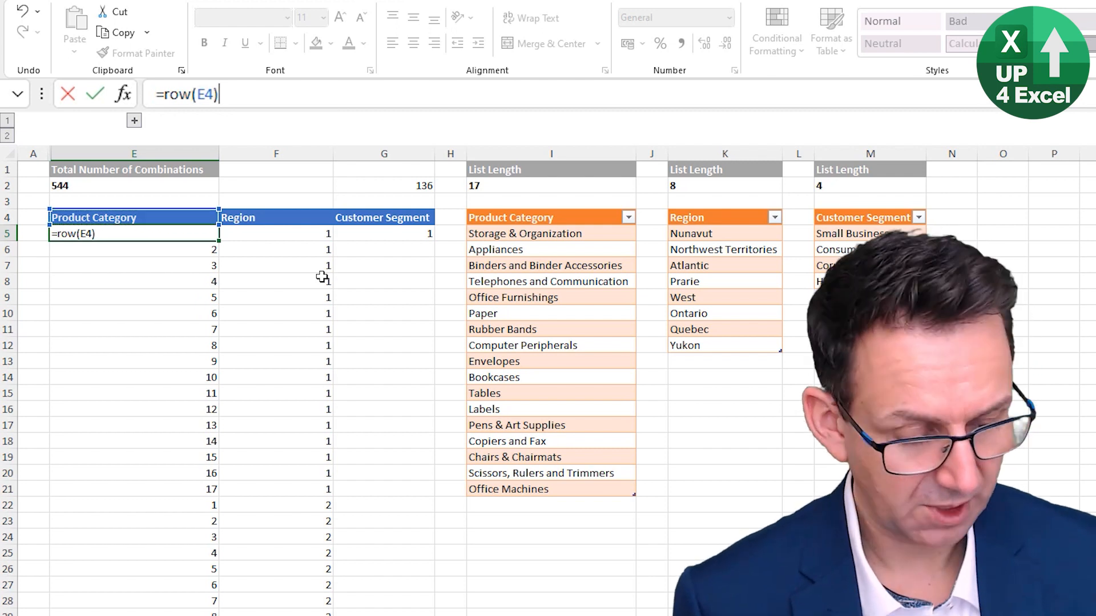
text(-)
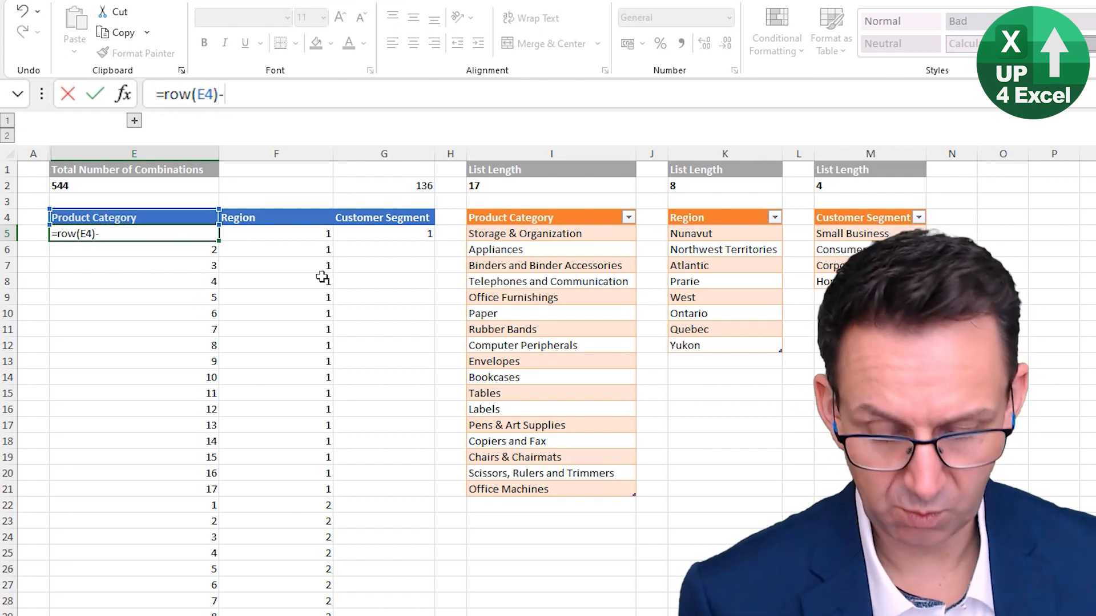
text(row()
key(Up)
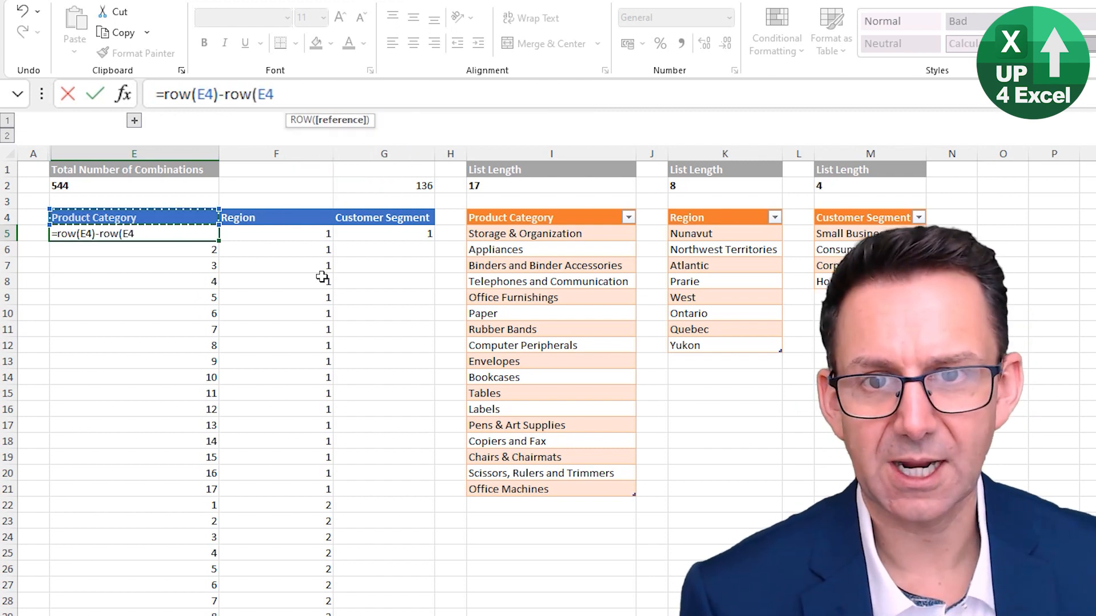
key(F4)
text())
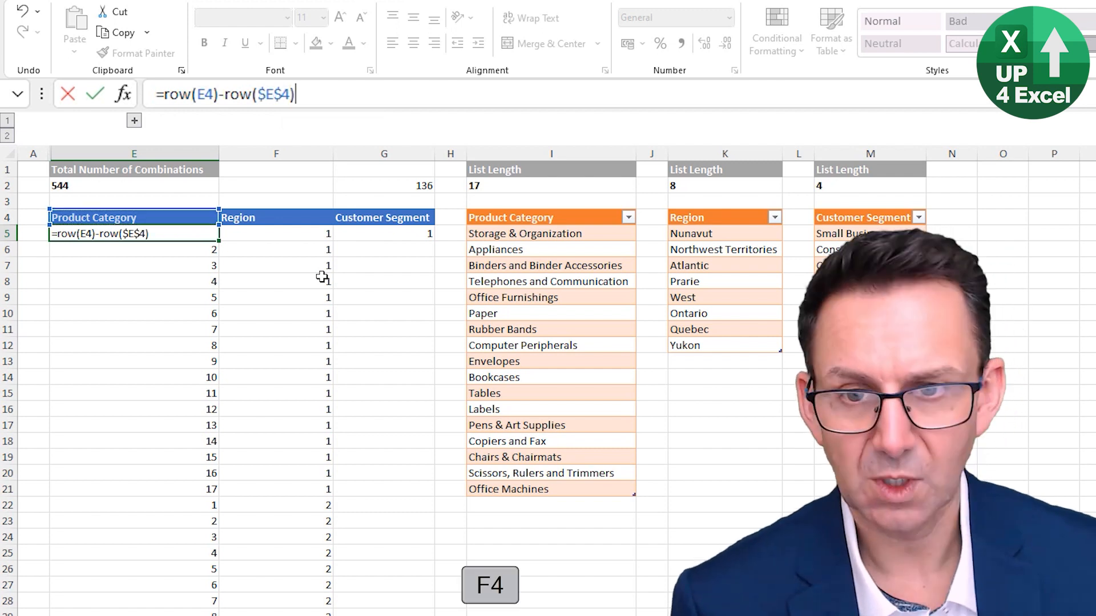
key(Return)
Copy the row-offset formula from E5 down the Product Category column and go back to E5
key(Up)
key(ctrl+c)
key(ctrl+shift+Down)
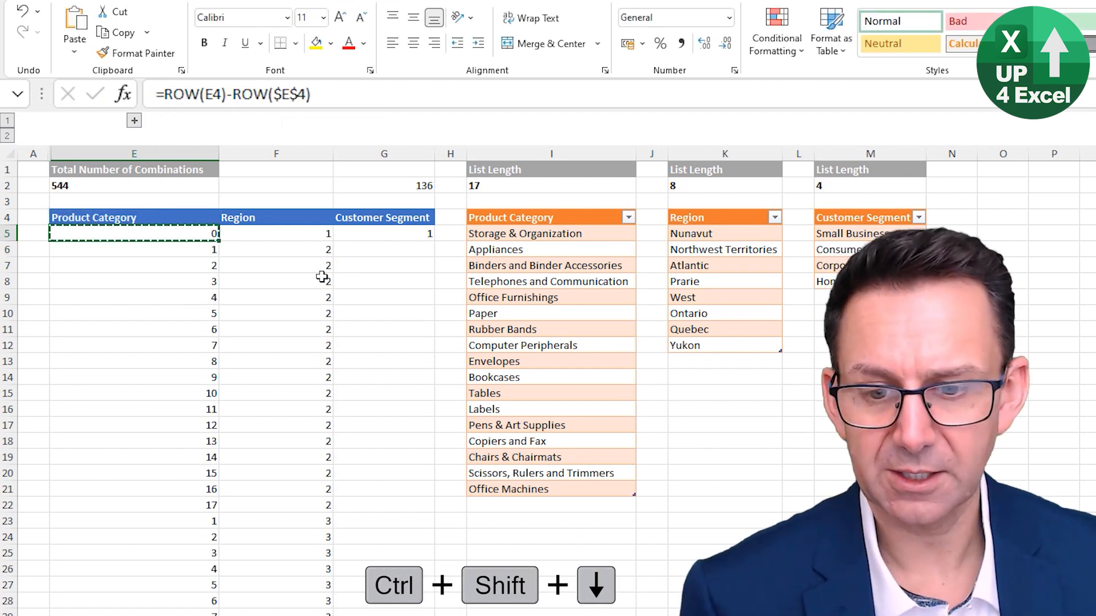
key(Return)
key(Down)
key(Down)
key(Up)
key(Up)
Wrap the E5 formula in MOD with the product category list length as divisor: =MOD(ROW(E4)-ROW($E$4),$I$2)
key(F2)
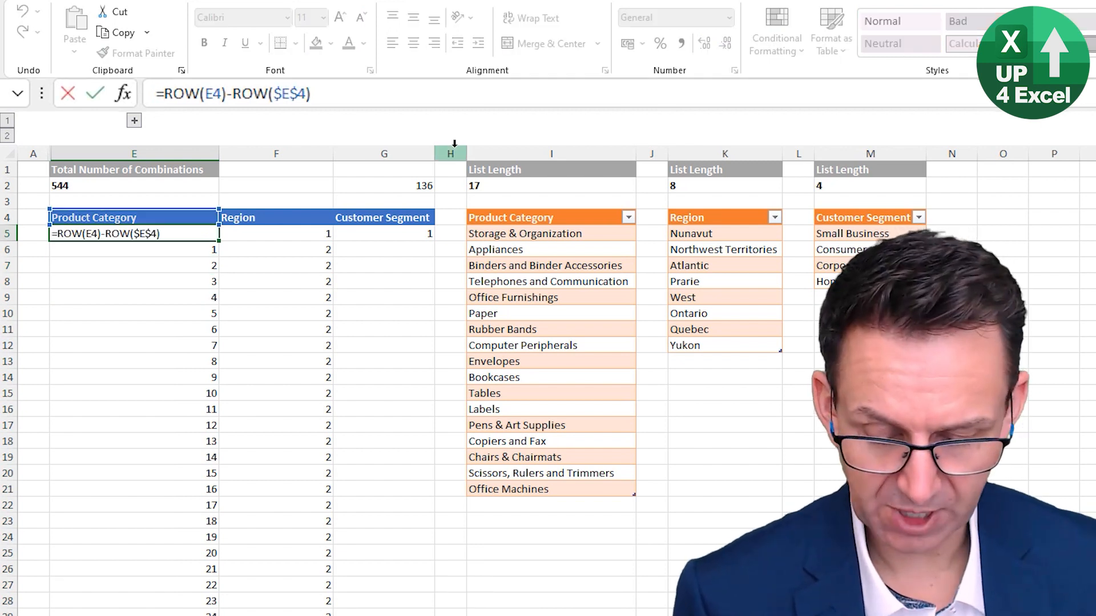
key(Home)
key(Right)
text(mod)
key(Tab)
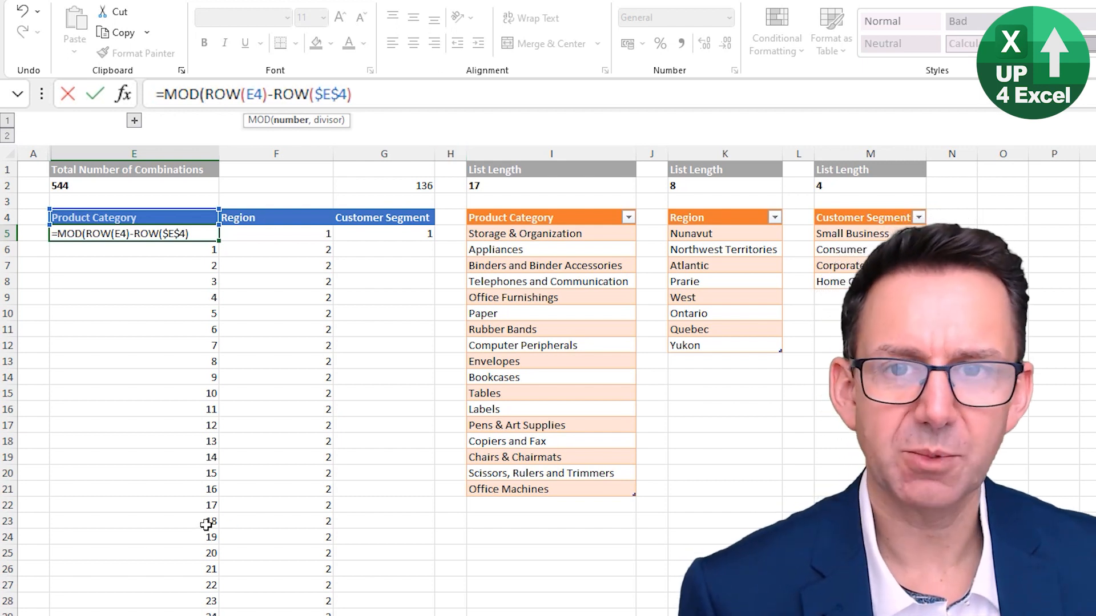
click(390, 95)
text(,)
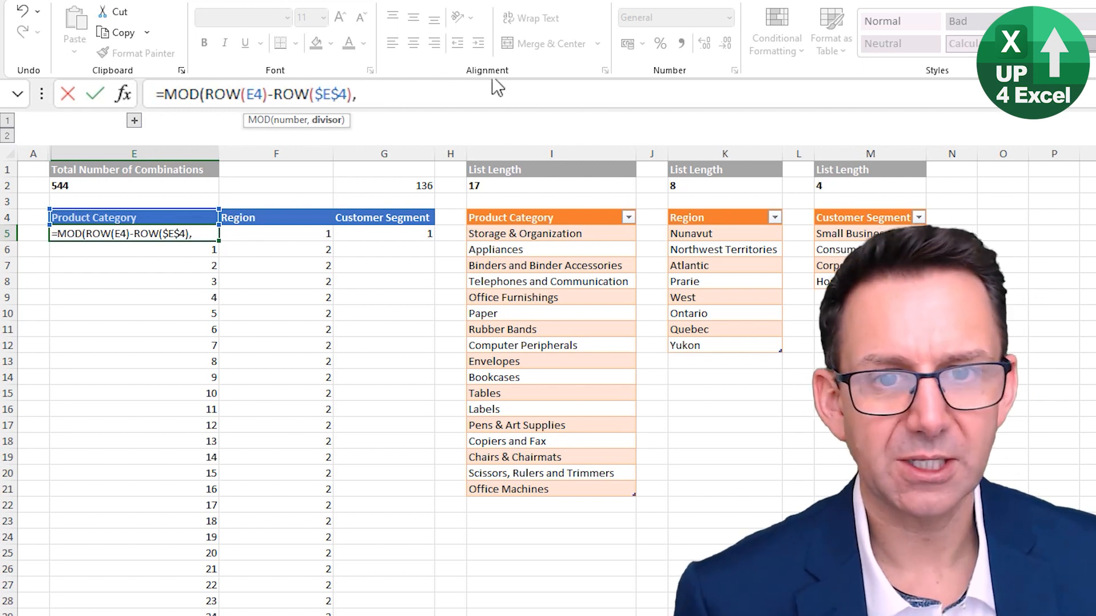
click(494, 186)
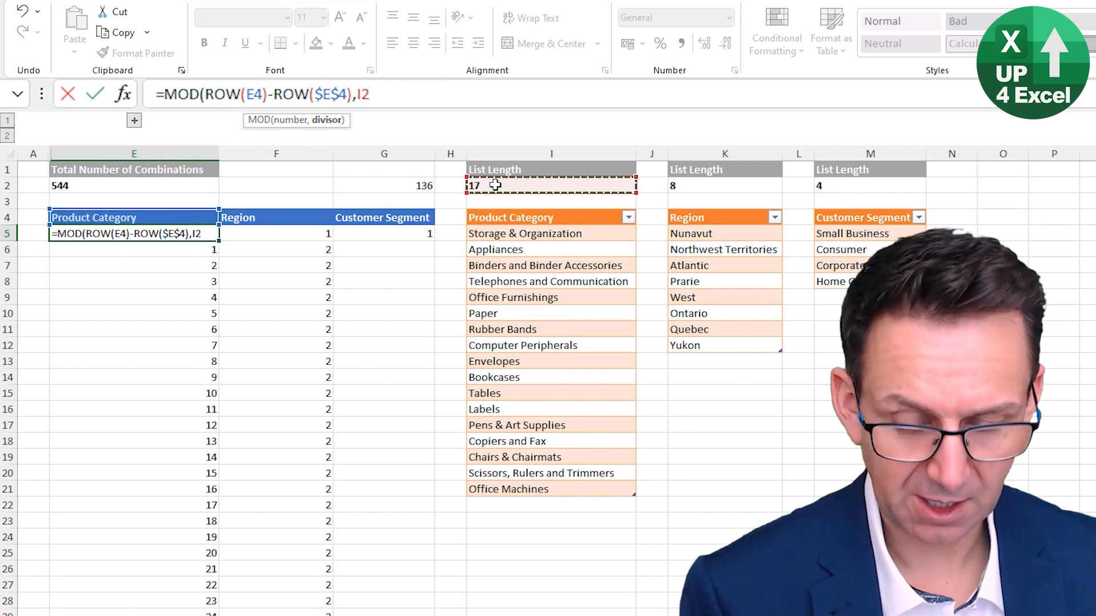
key(F4)
text())
key(Return)
Fill the MOD formula in E5 down the Product Category column to row 31 and check E22, where the index restarts
key(Up)
double_click(219, 240)
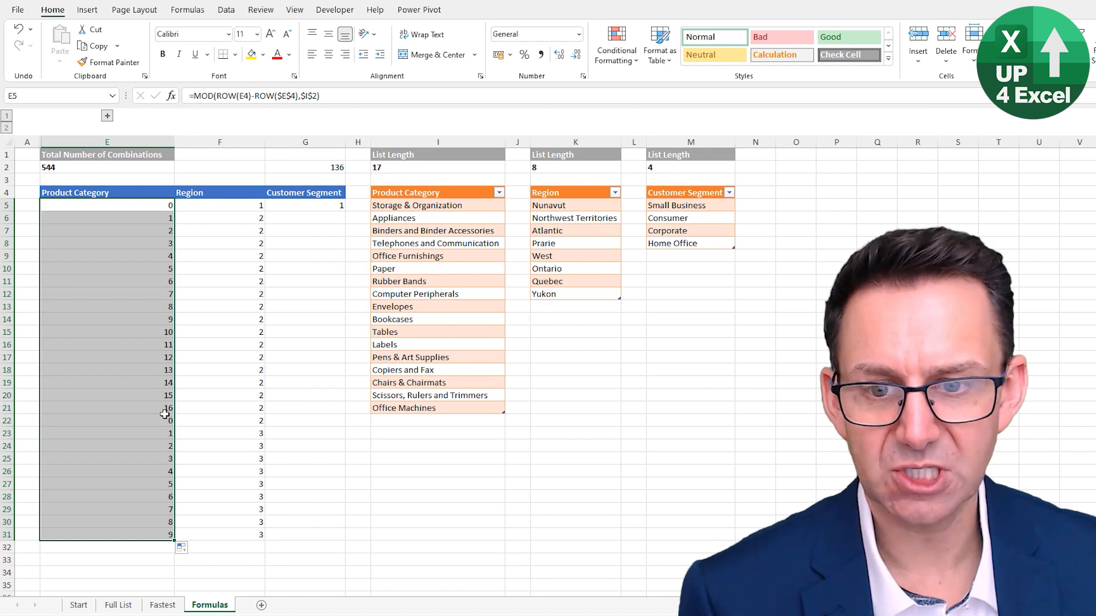
click(168, 423)
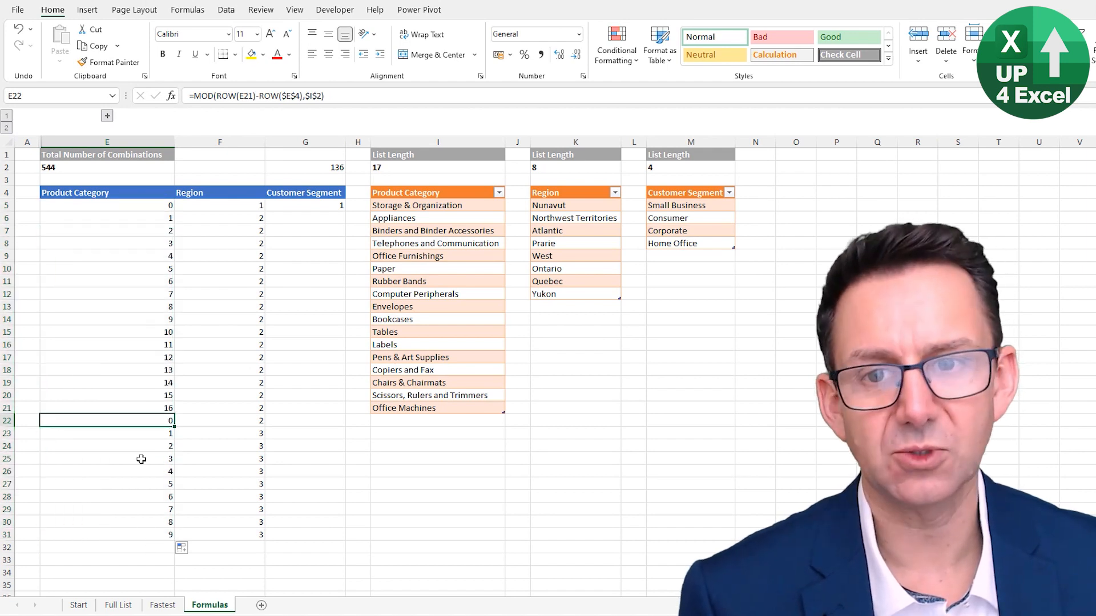
Add +1 to the end of the MOD formula in E5 and fill it down the Product Category column to row 31
click(158, 208)
click(327, 96)
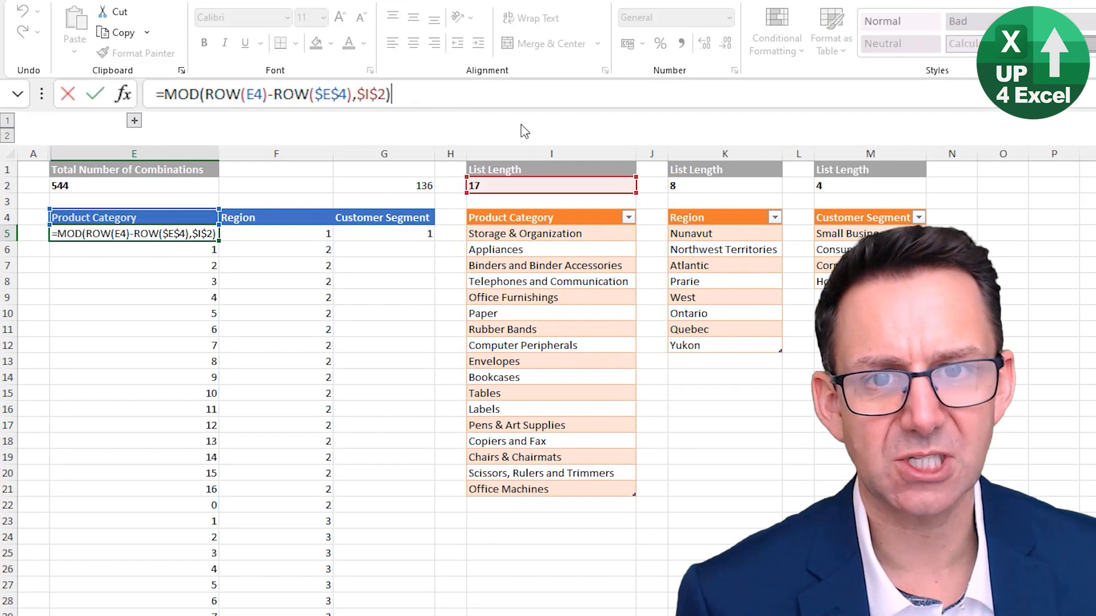
text(+1)
key(Return)
key(Up)
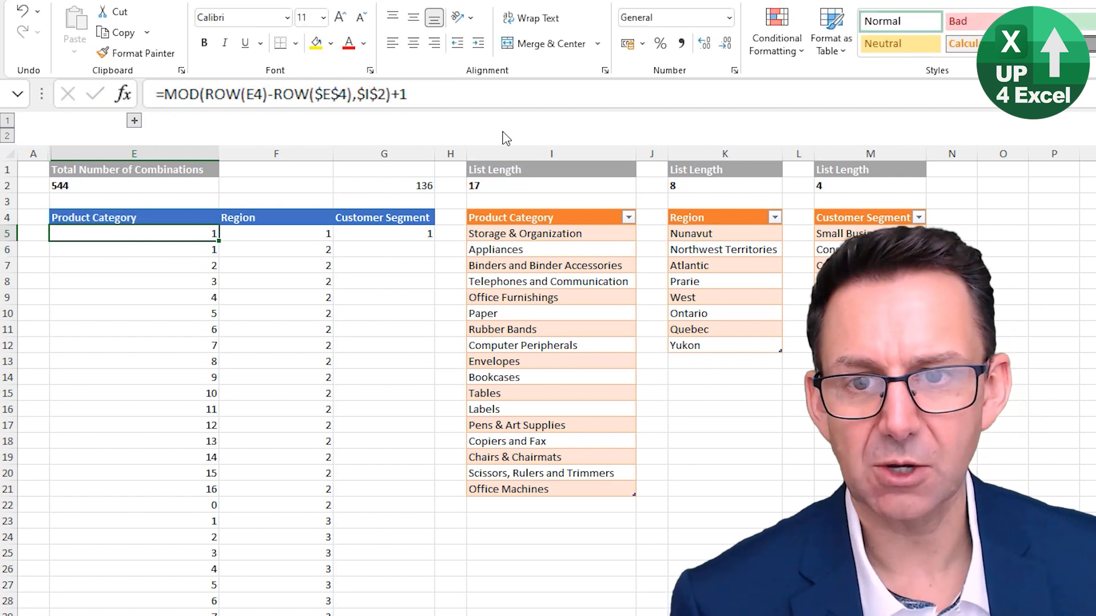
double_click(219, 241)
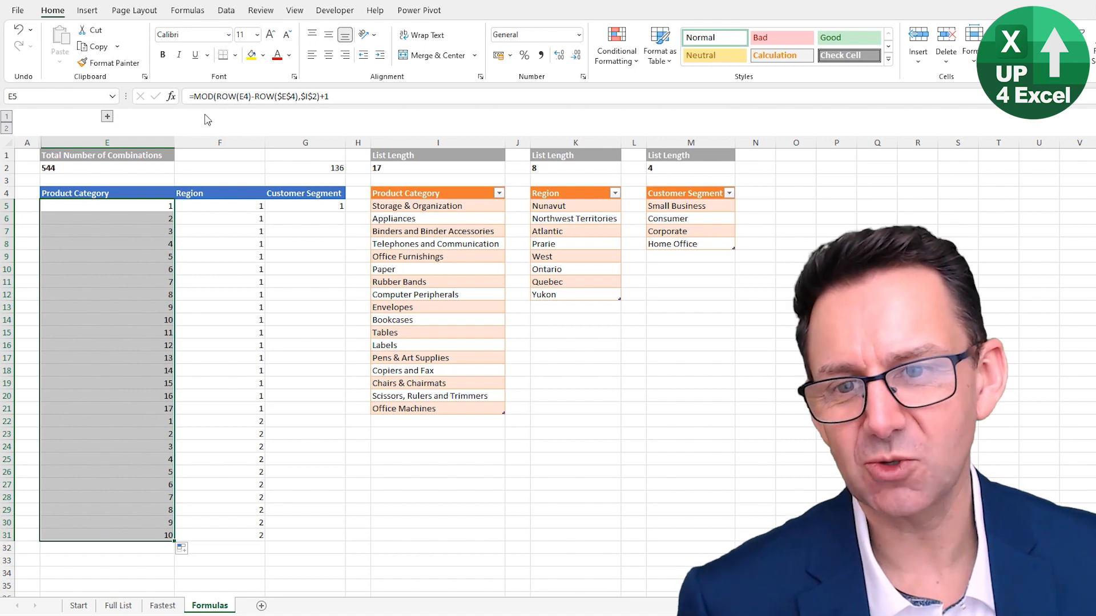
Examine the MOD formulas in E5 to E8 of the Product Category column for consistency from row to row
click(158, 208)
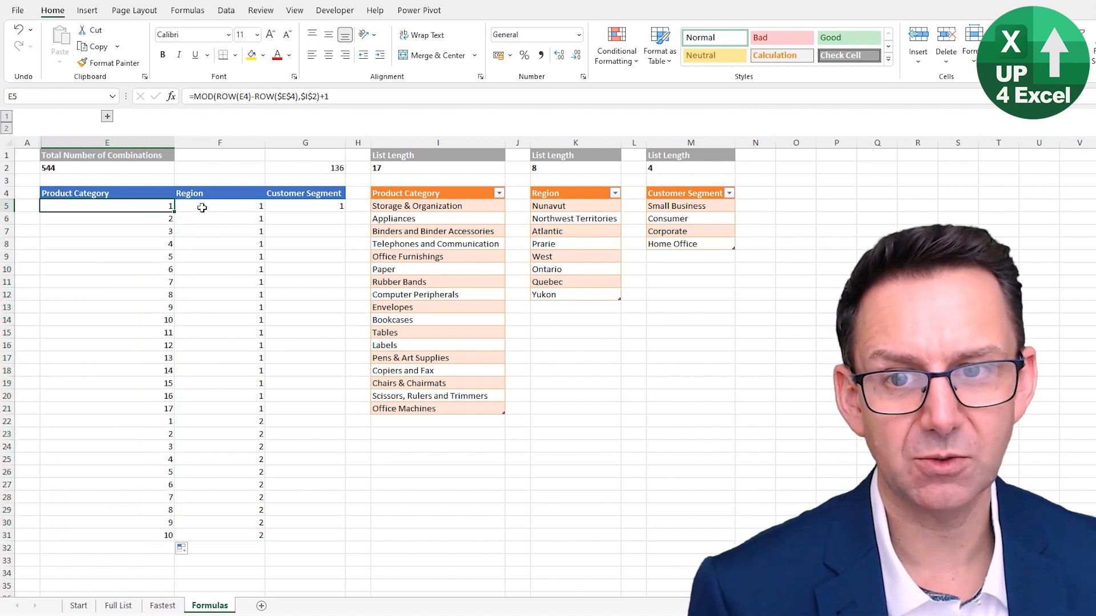
key(Down)
key(Down)
key(Down)
key(Down)
key(Up)
key(Up)
key(Up)
key(Up)
key(Down)
key(Down)
key(Down)
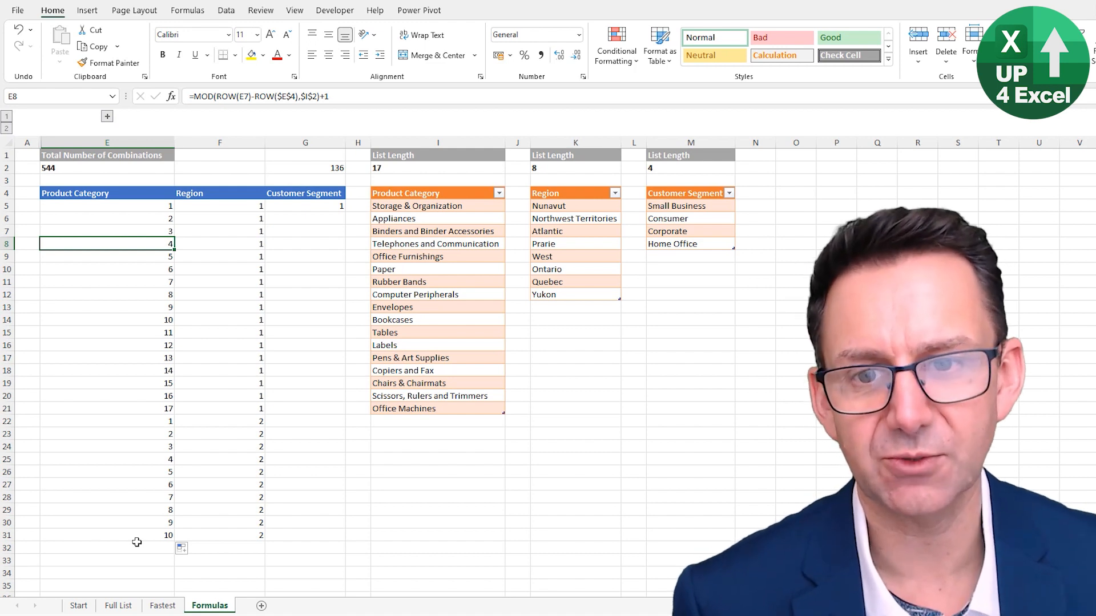
click(165, 206)
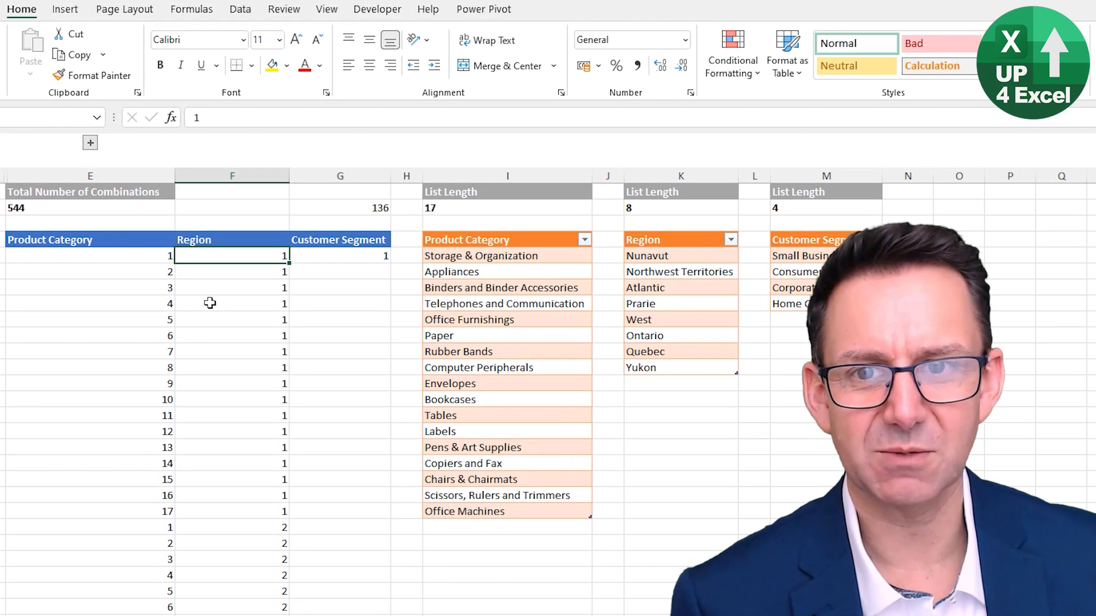
Mark the hard-coded F5 with the Neutral cell style and inspect the formulas beneath it in the Region column
click(238, 206)
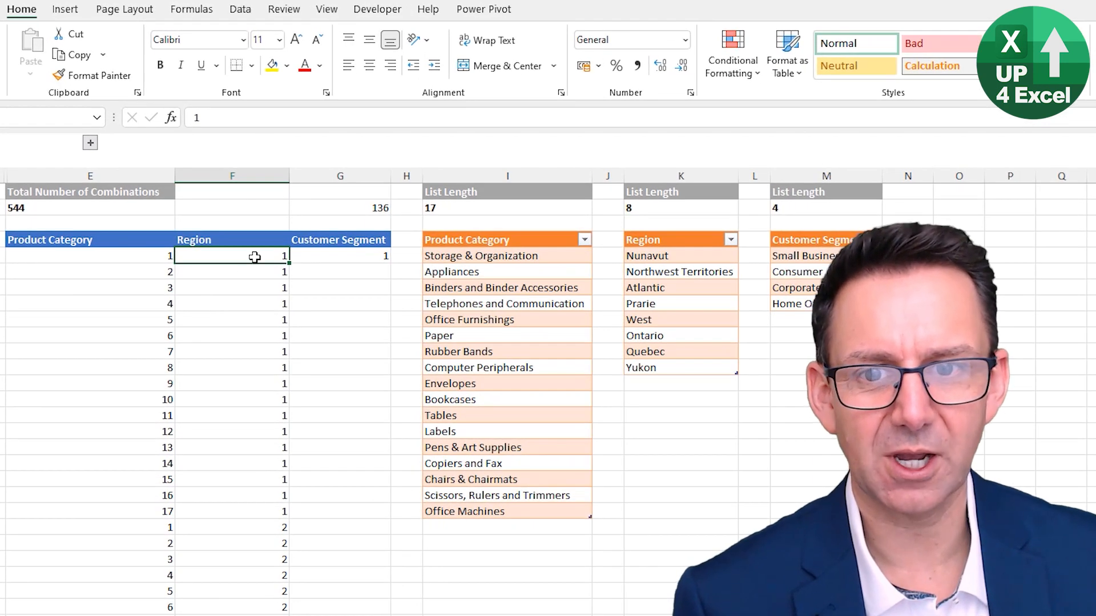
click(856, 63)
click(252, 276)
click(250, 292)
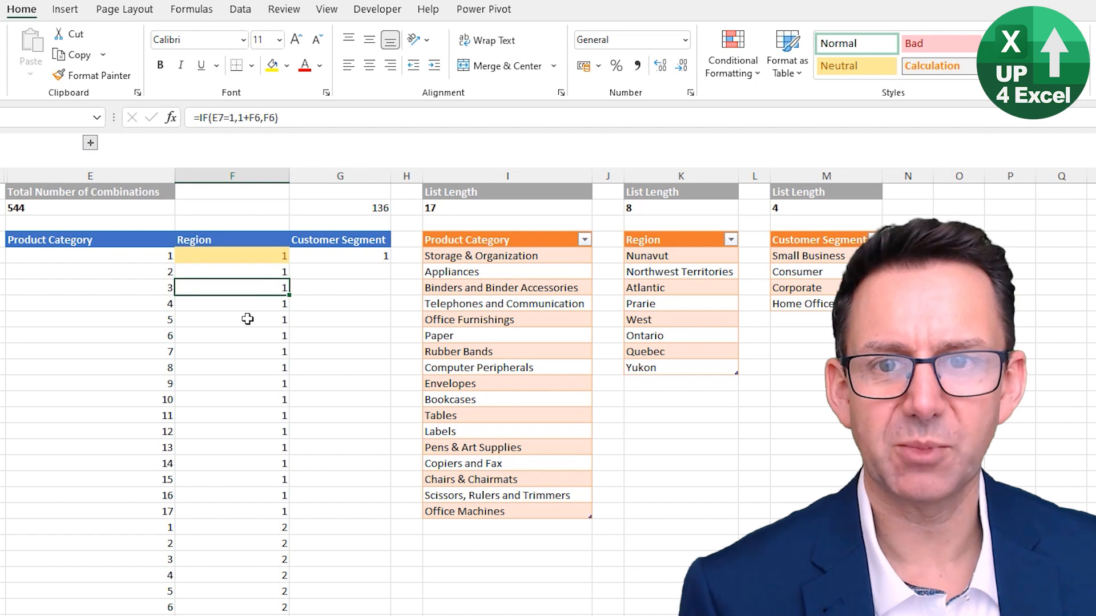
click(247, 320)
Try copying the Region formula from F6 into F5 and undo the paste
click(245, 273)
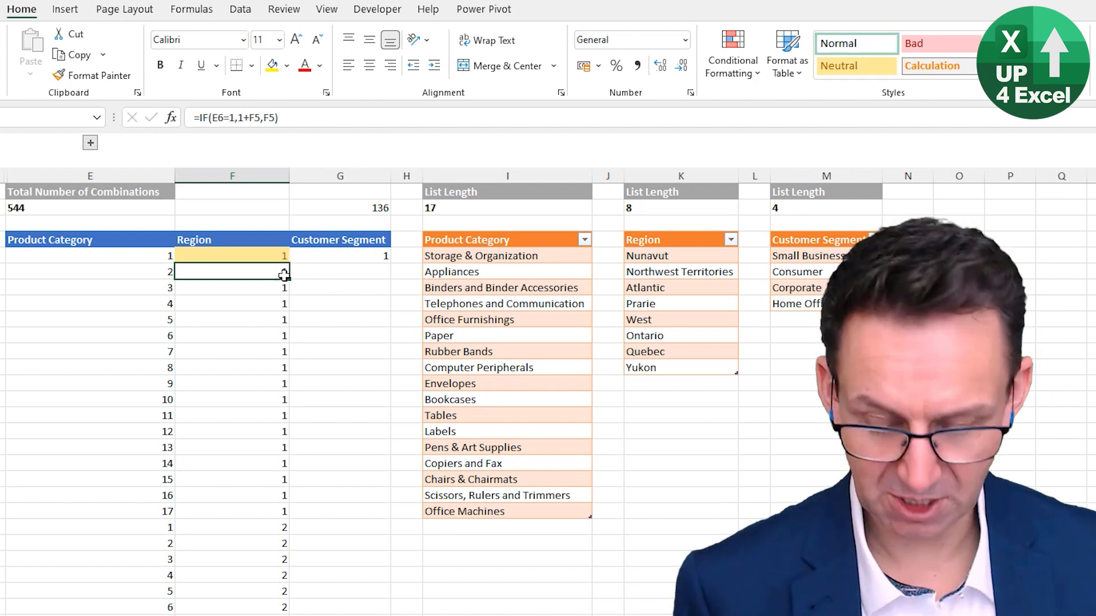
click(283, 276)
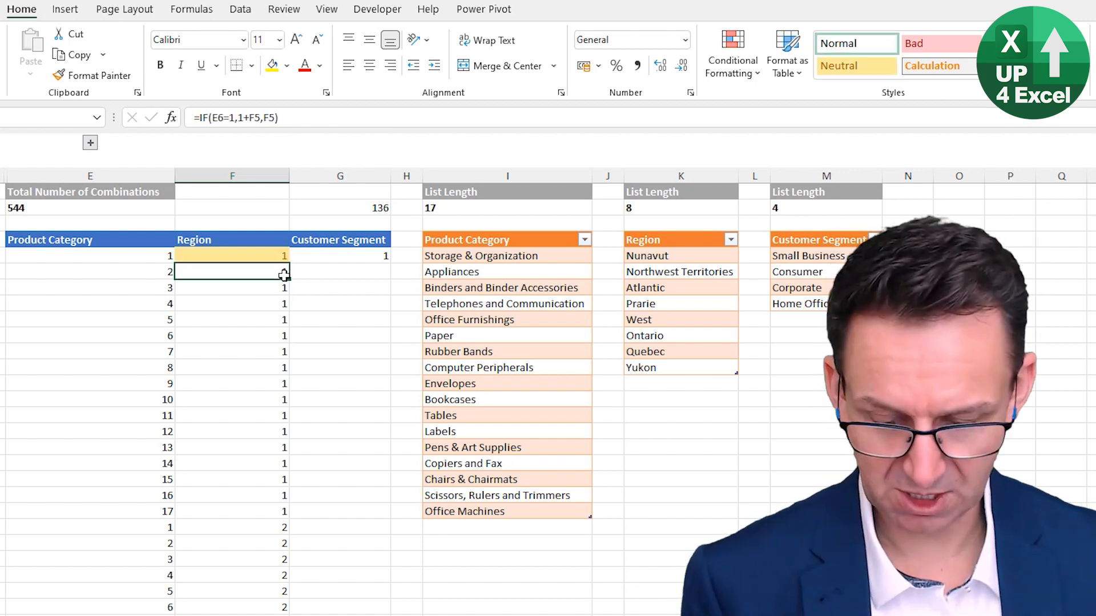
key(ctrl+c)
key(Up)
key(ctrl+v)
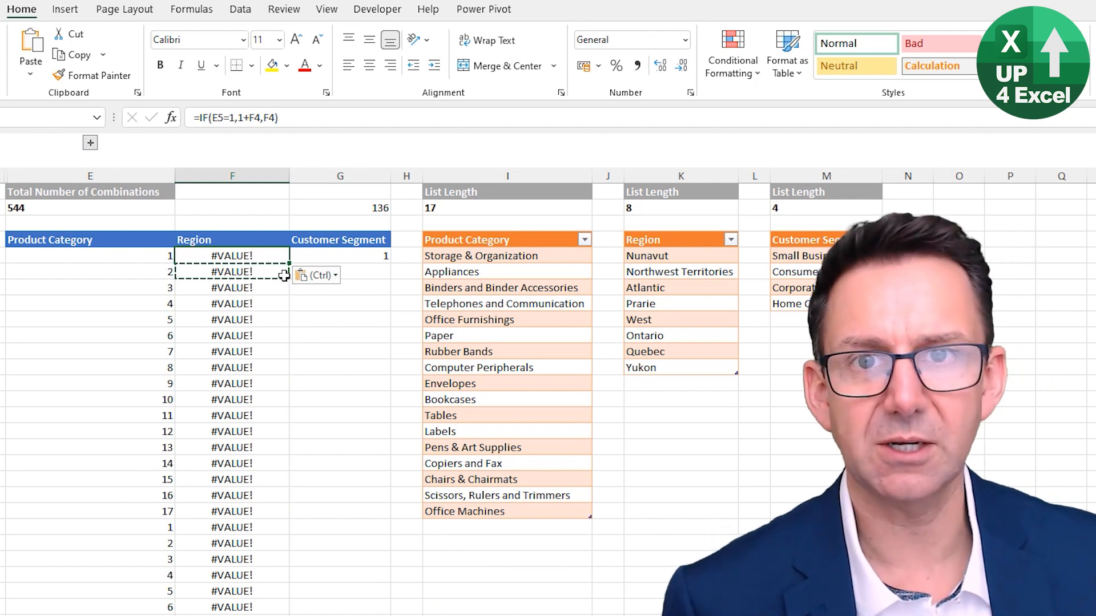
key(ctrl+z)
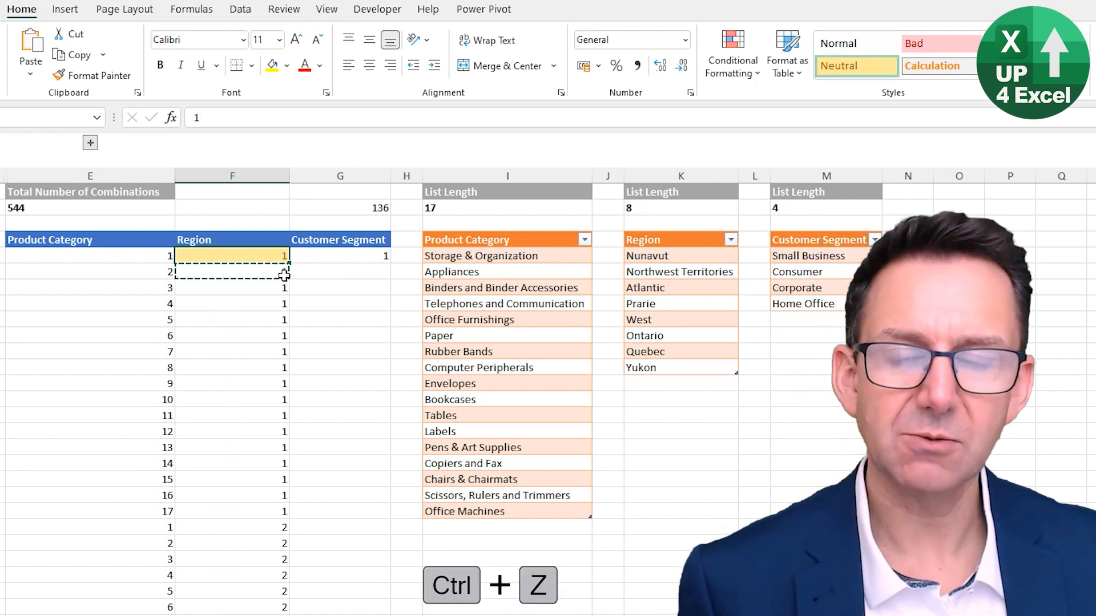
key(Up)
key(Down)
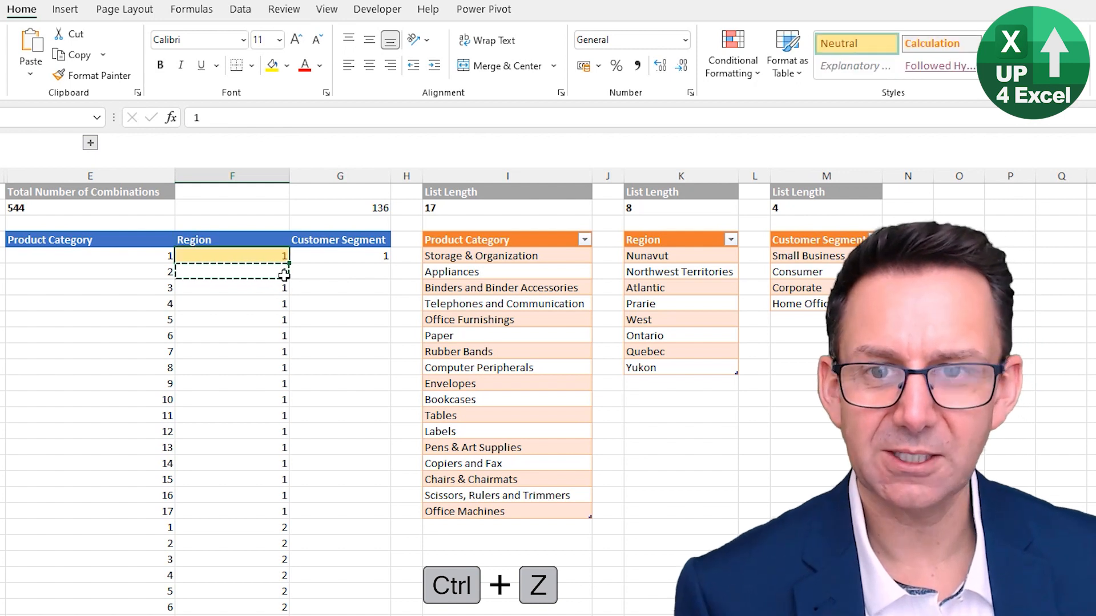
key(Down)
key(Up)
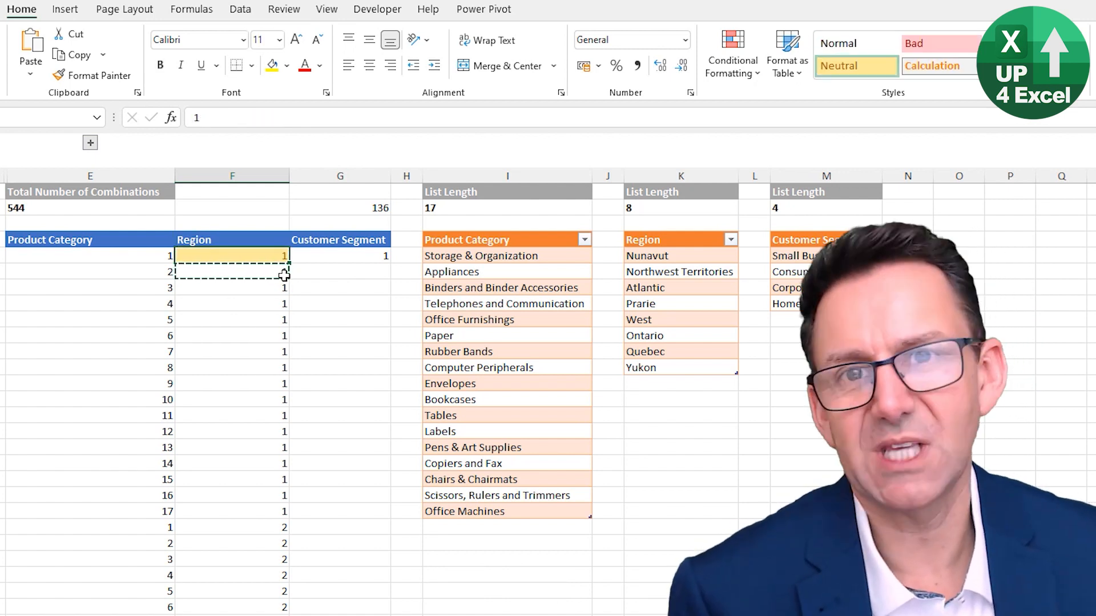
Compare the Product Category index formulas in the first rows of column E with the Region formula in F6
key(Left)
key(Down)
key(Down)
key(Down)
key(Down)
key(Down)
key(Down)
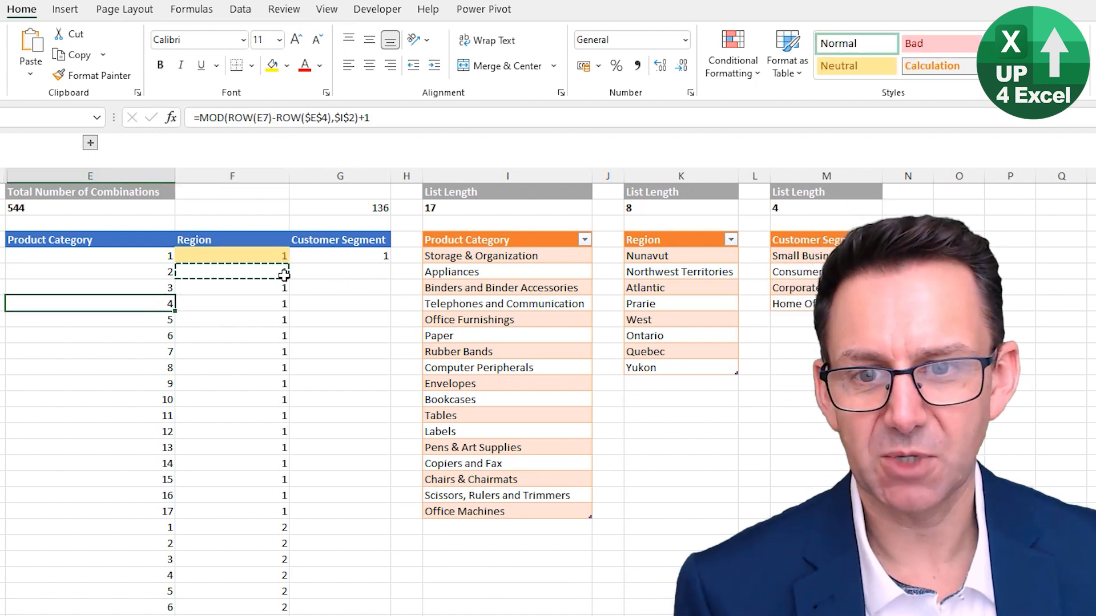
key(Down)
key(Down)
key(Up)
key(Up)
key(Up)
key(Up)
key(Up)
key(Up)
key(Up)
key(Up)
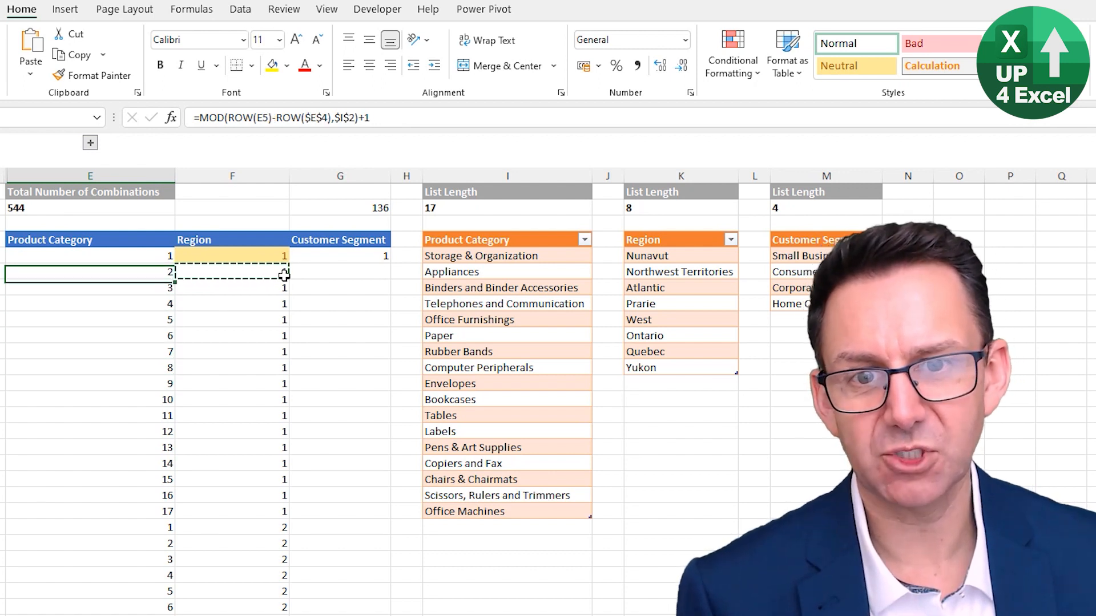
key(Right)
key(Down)
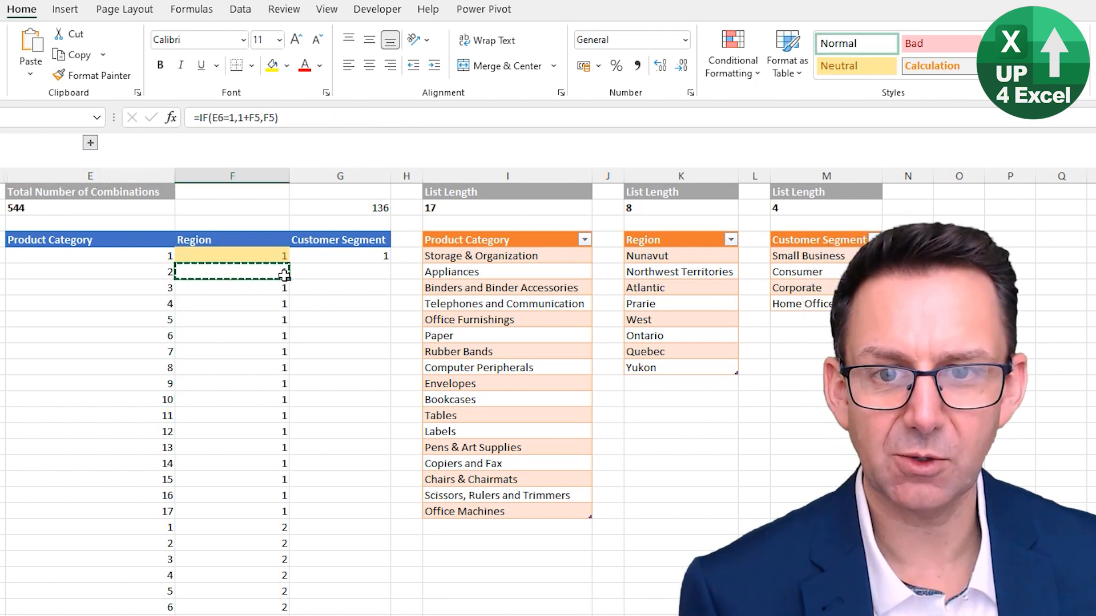
Clear the Region column from F5 downward and return F5 to the Normal cell style
key(Up)
key(ctrl+shift+Down)
key(Delete)
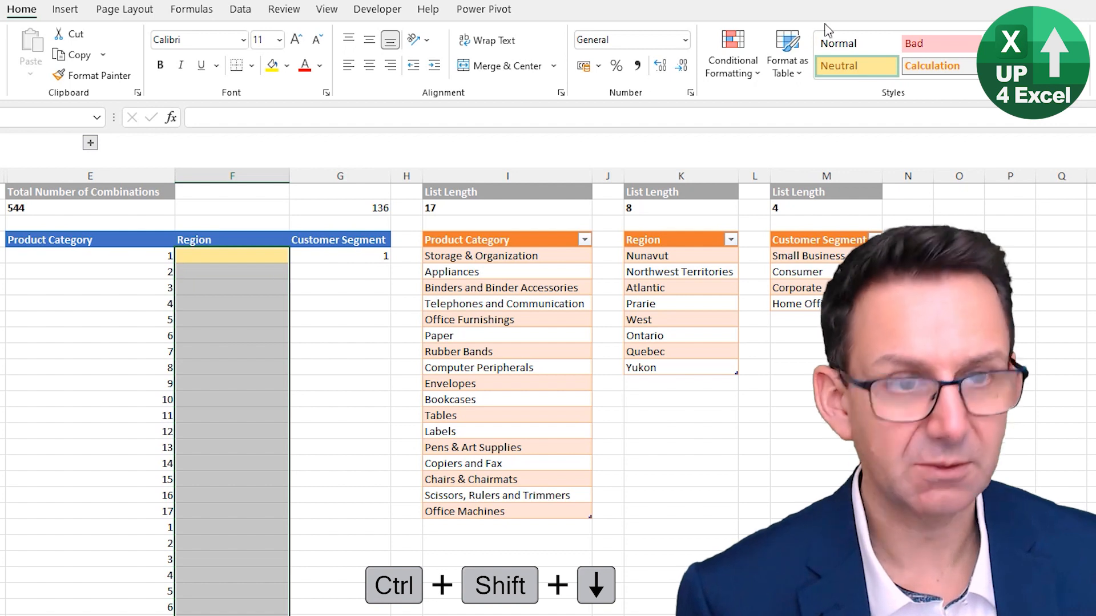
click(248, 261)
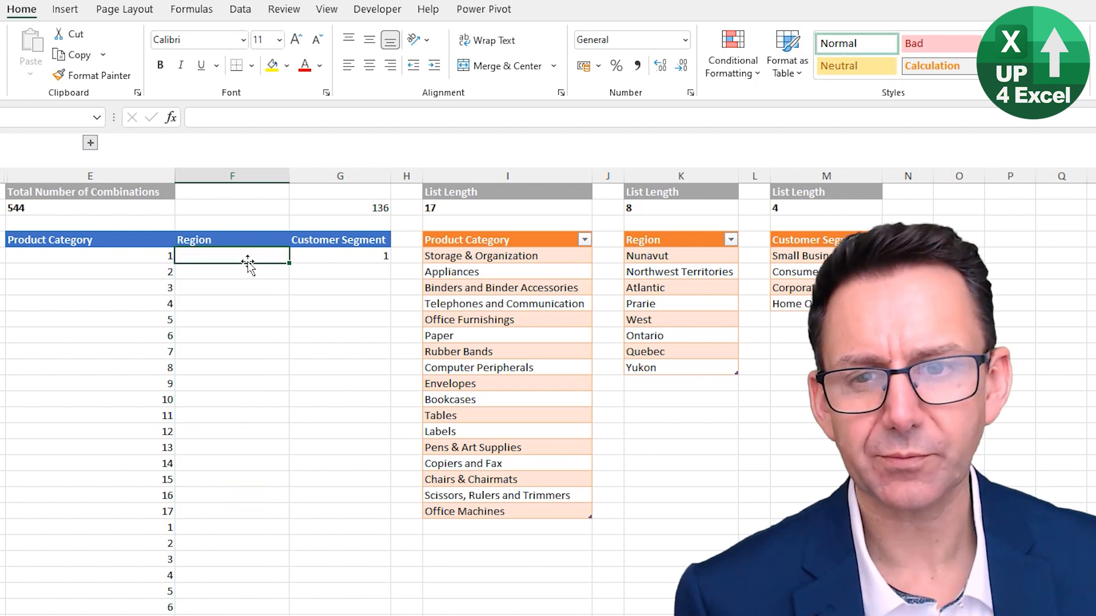
Copy the Product Category formula from E5 into F5 and repoint its references to $F$4 and the Region list length $K$2
key(Left)
key(ctrl+c)
key(Right)
key(ctrl+v)
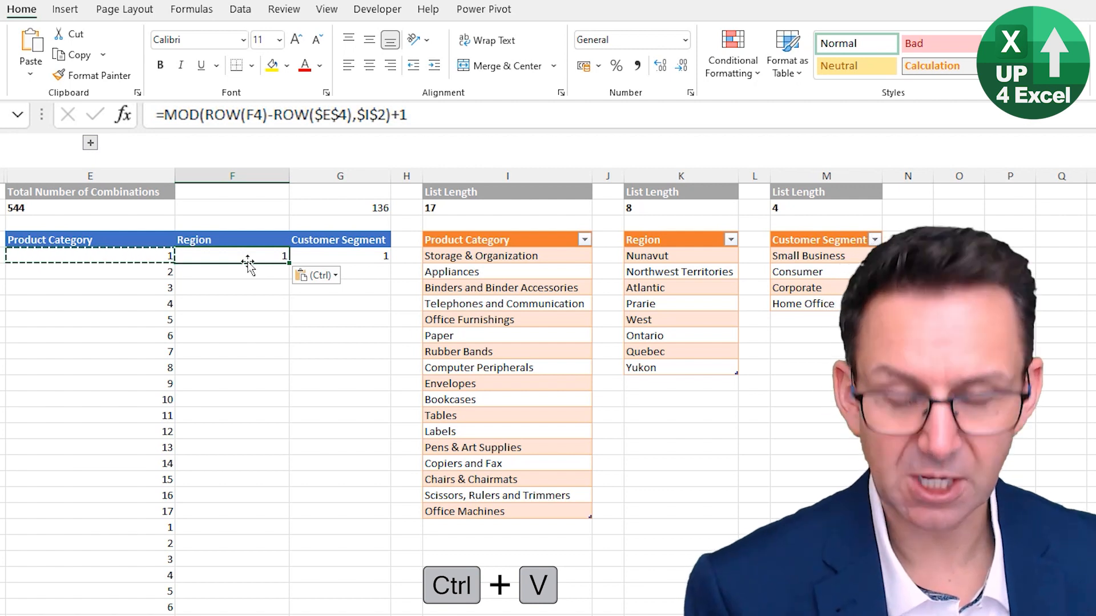
key(F2)
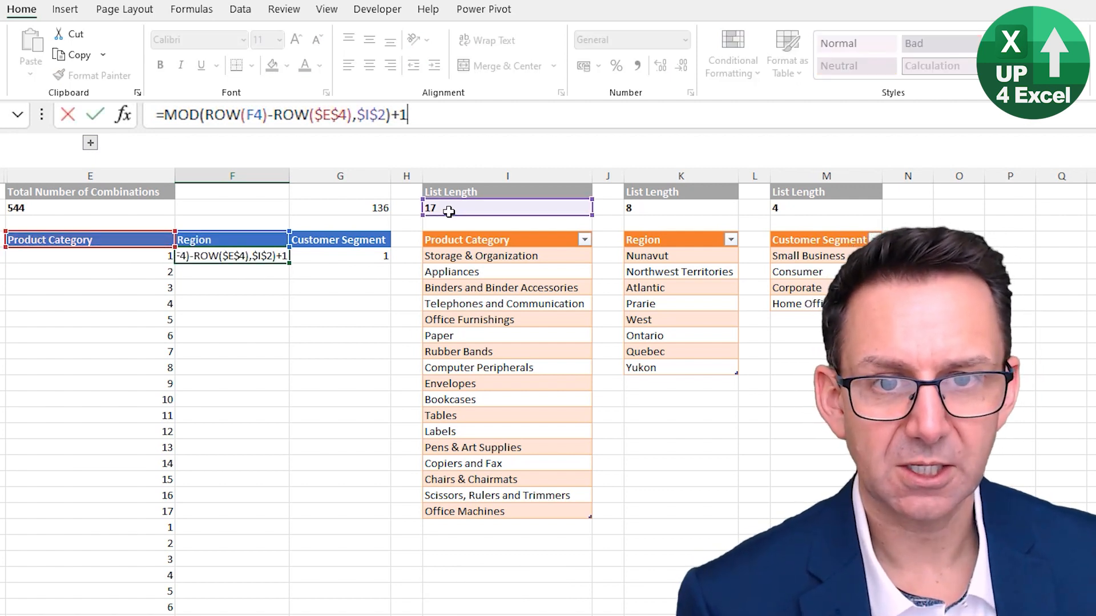
drag(125, 234, 211, 239)
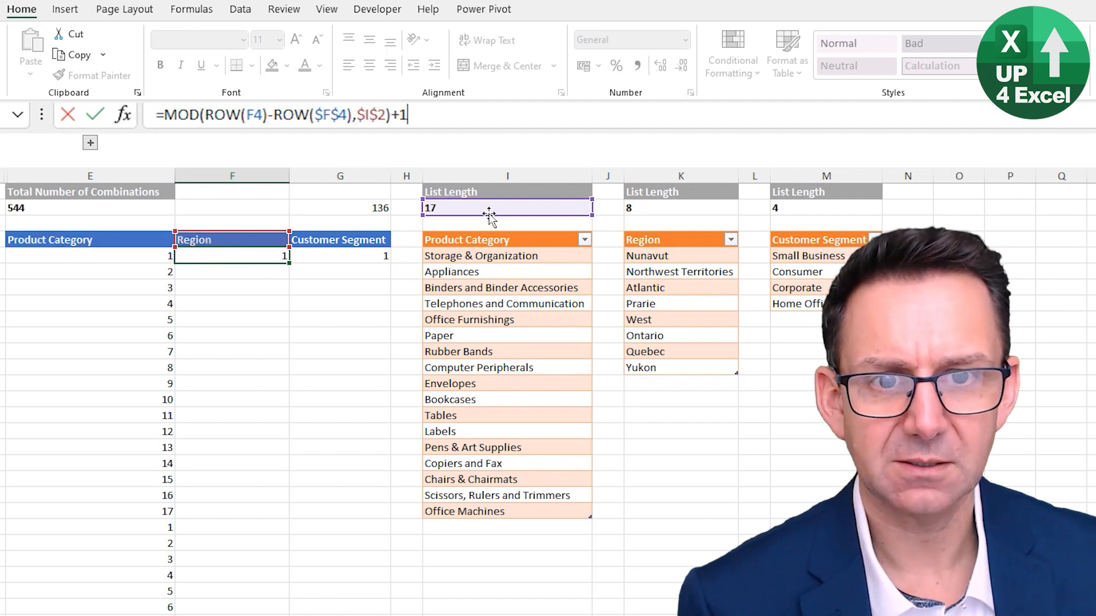
drag(485, 216, 683, 210)
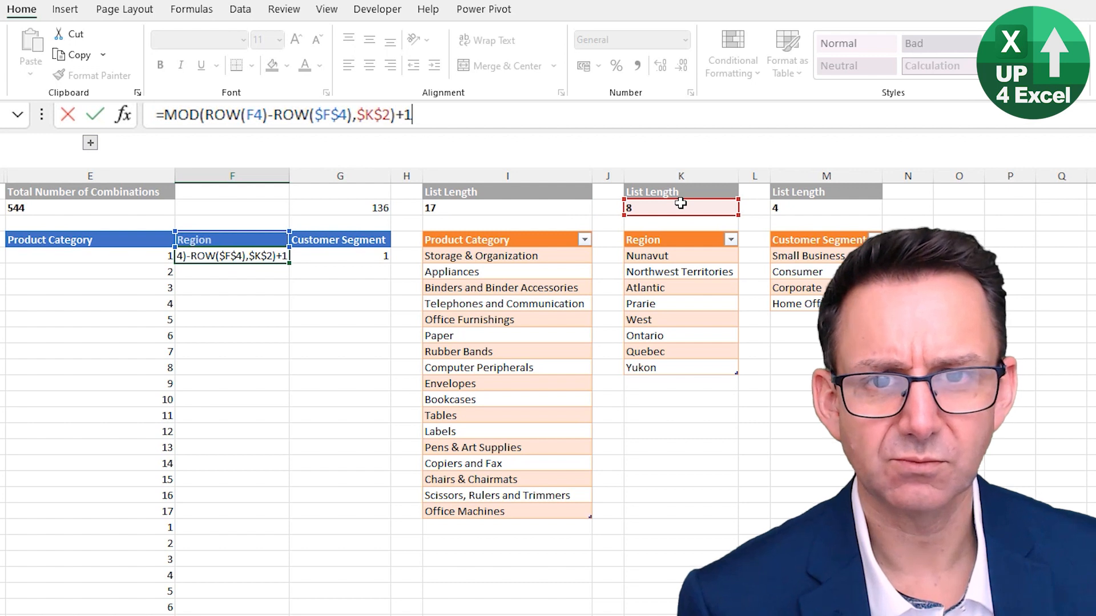
key(Return)
Fill the F5 Region formula down column F and compare its index sequence with the Product Category index at the row 22 restart
click(282, 257)
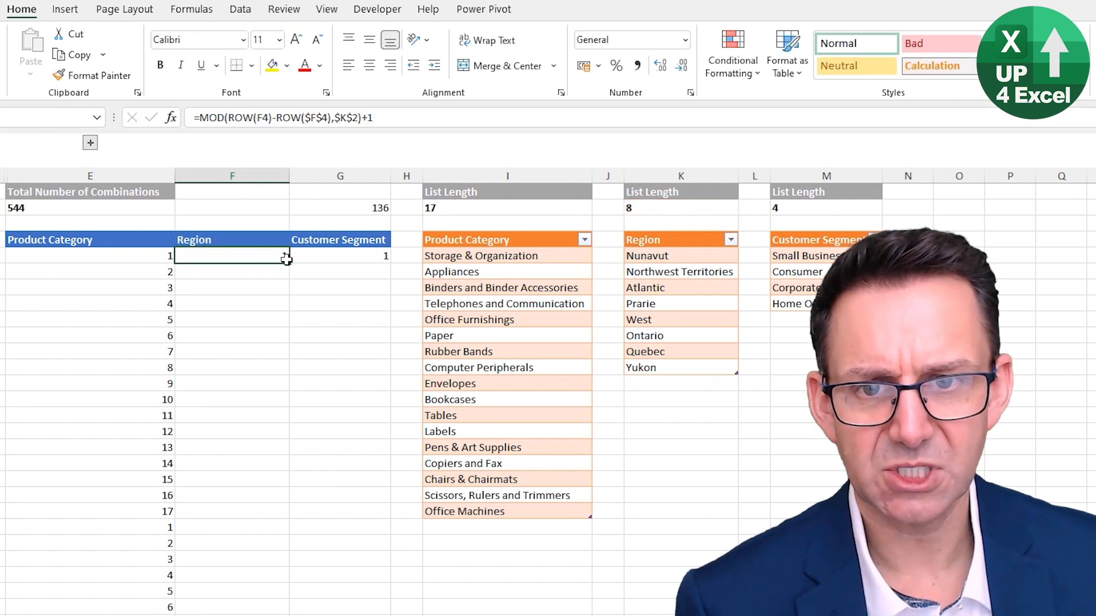
double_click(290, 262)
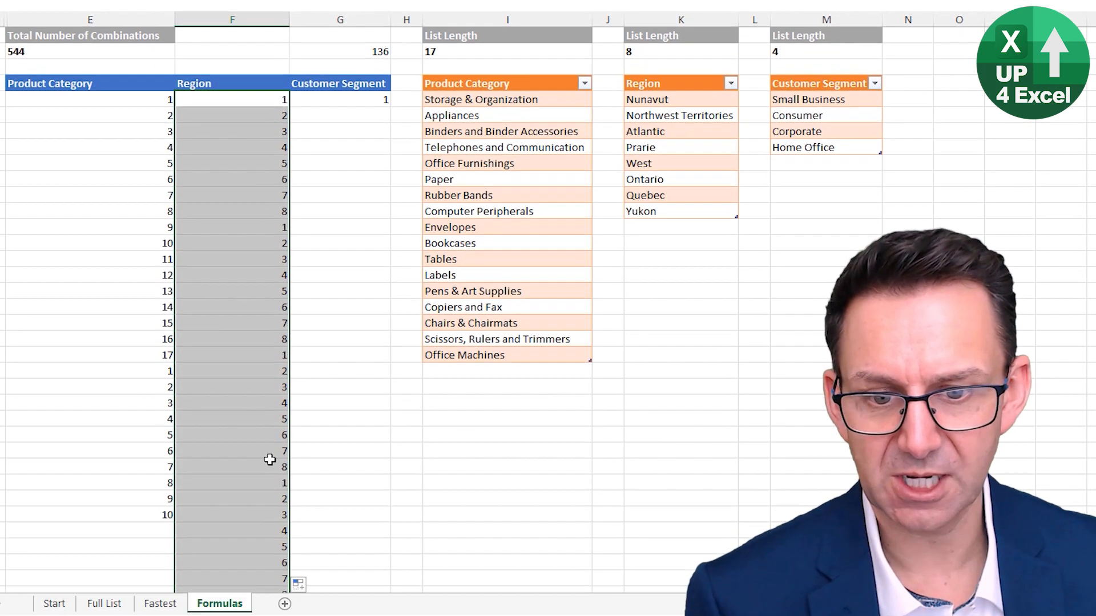
click(269, 480)
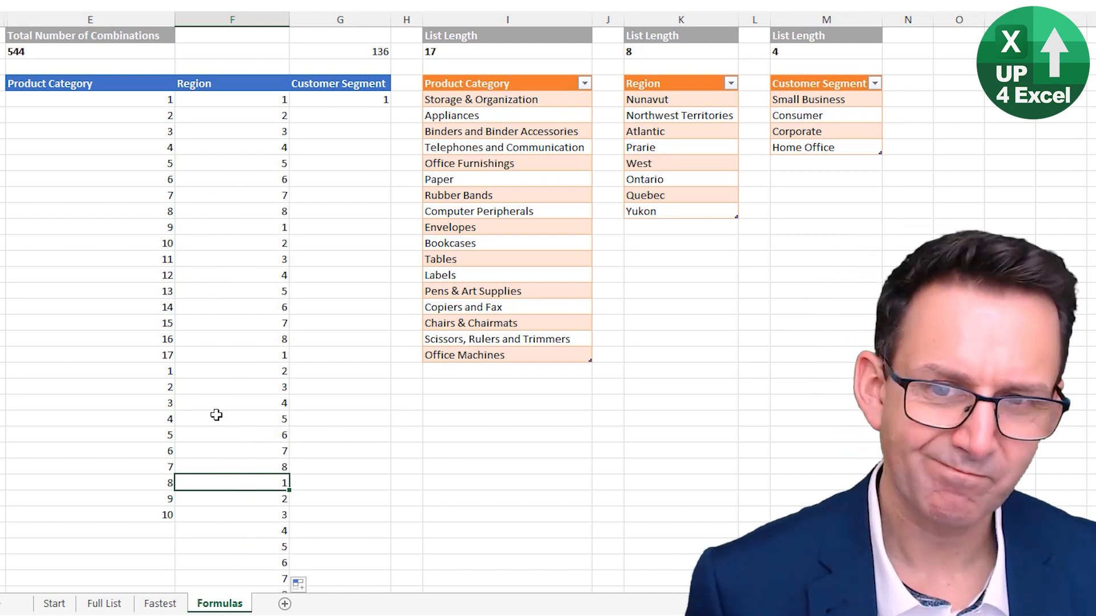
click(263, 114)
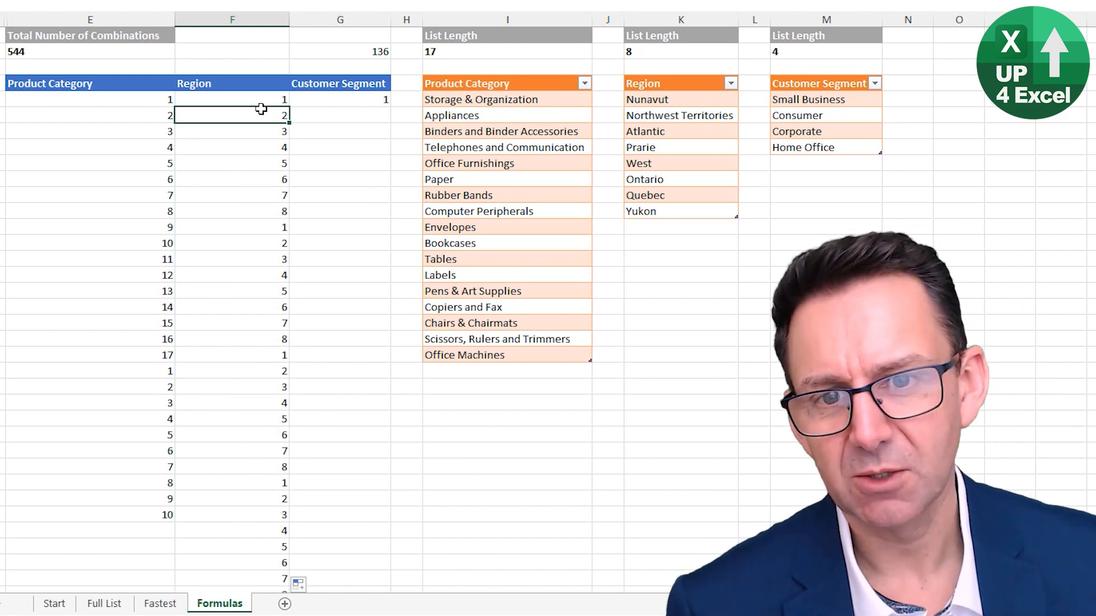
drag(267, 113, 220, 369)
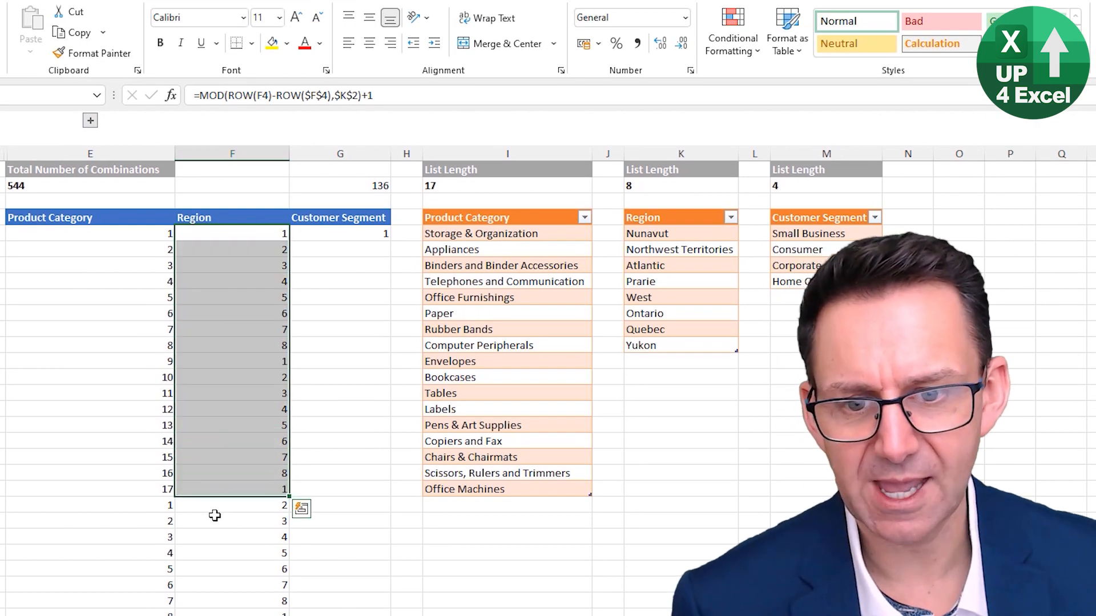
click(223, 387)
click(223, 506)
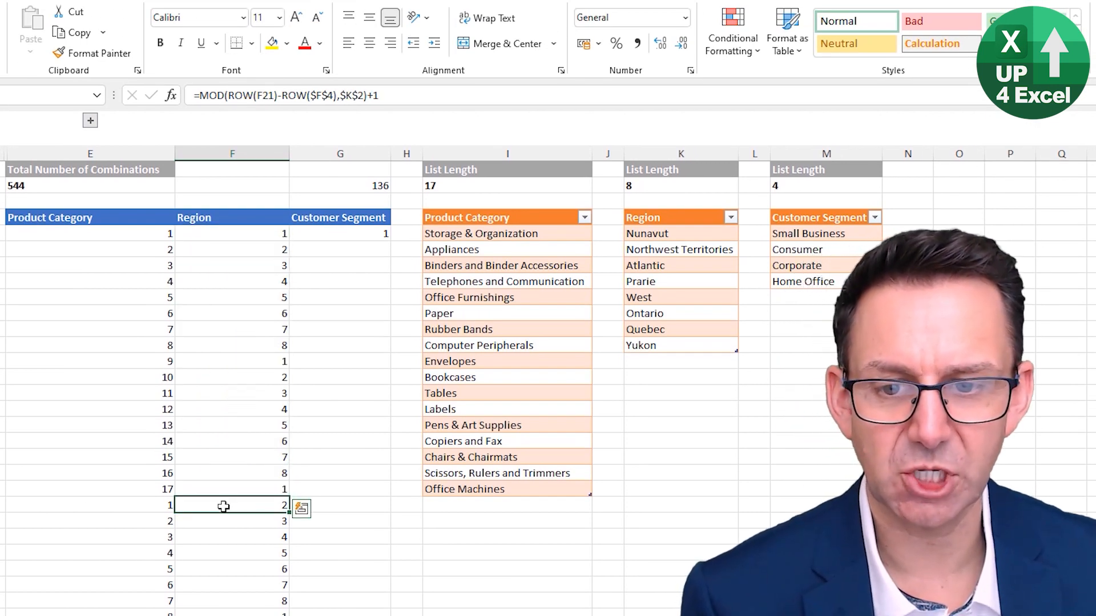
key(Left)
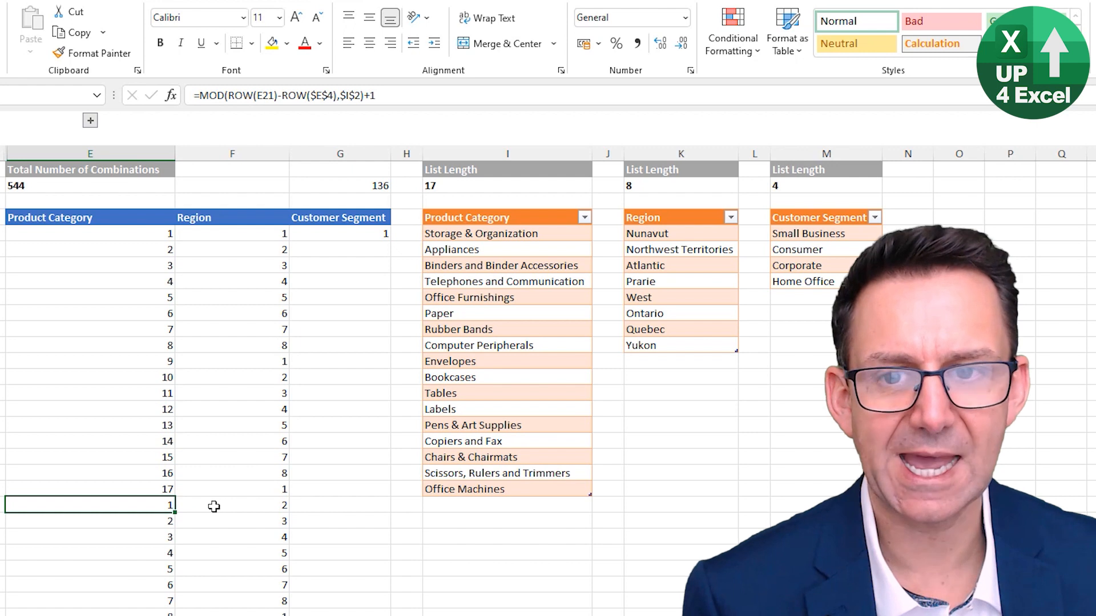
Wrap the F5 formula in an IF, making it =IF(E5=1,MOD(ROW(F4)-ROW($F$4),$K$2)+1,F4)
click(229, 234)
click(165, 96)
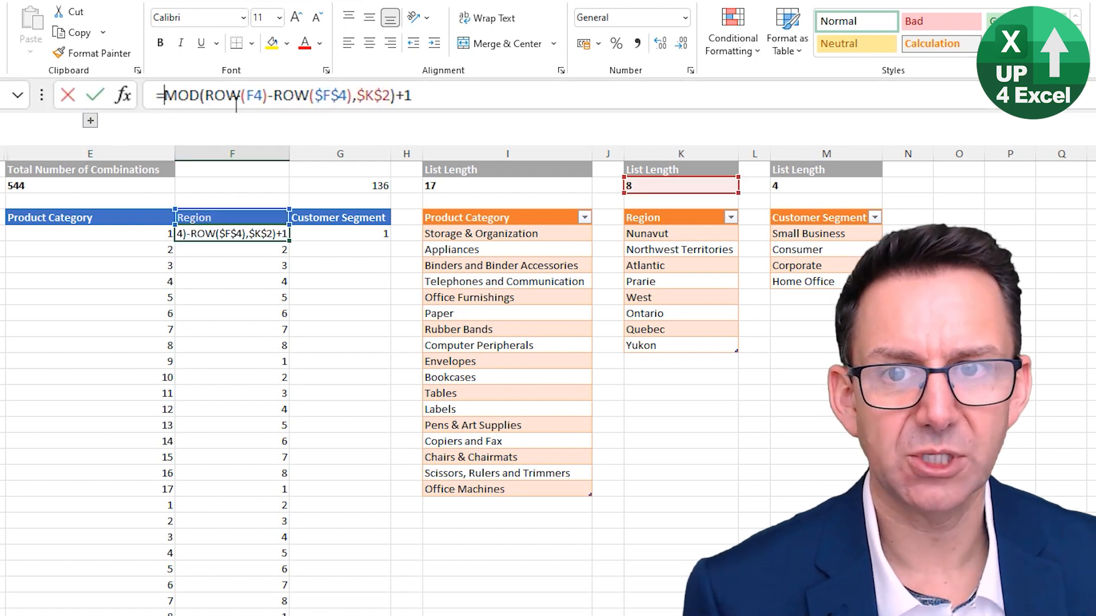
text(if)
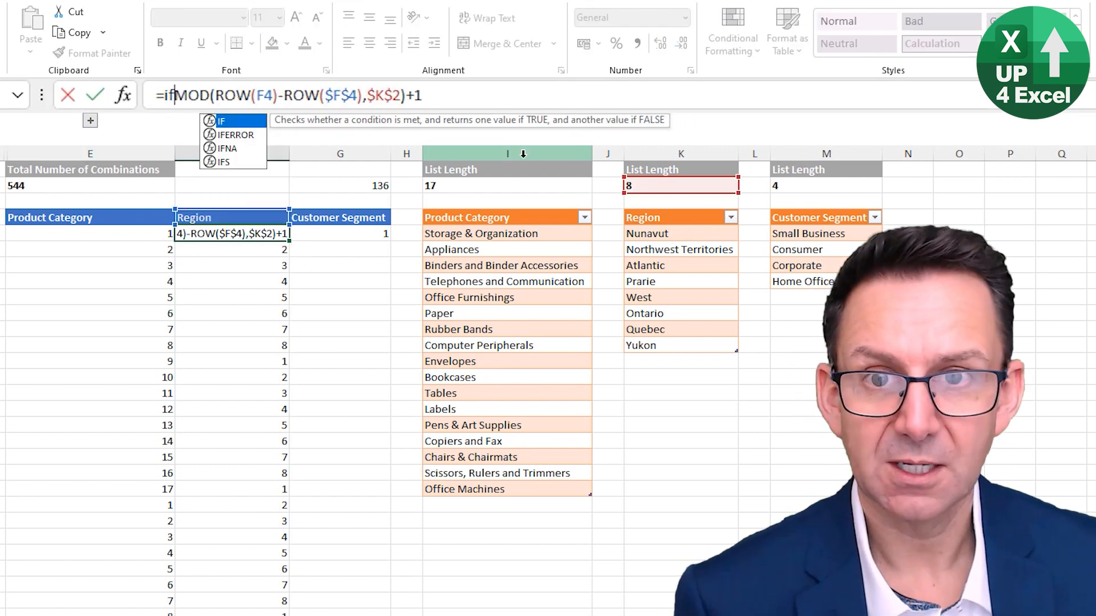
text(()
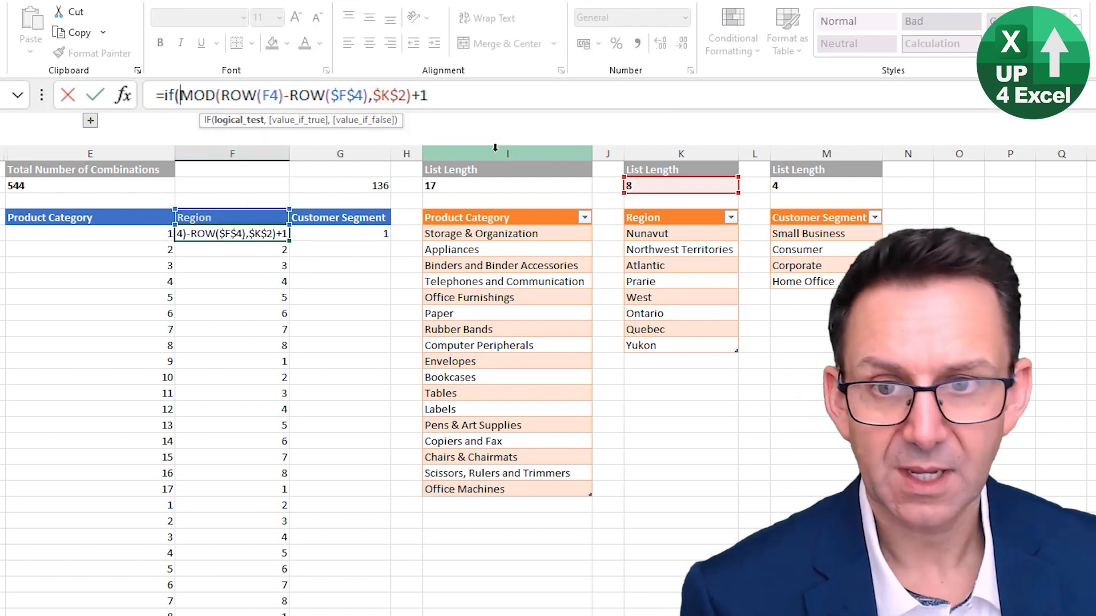
click(132, 235)
text(=1)
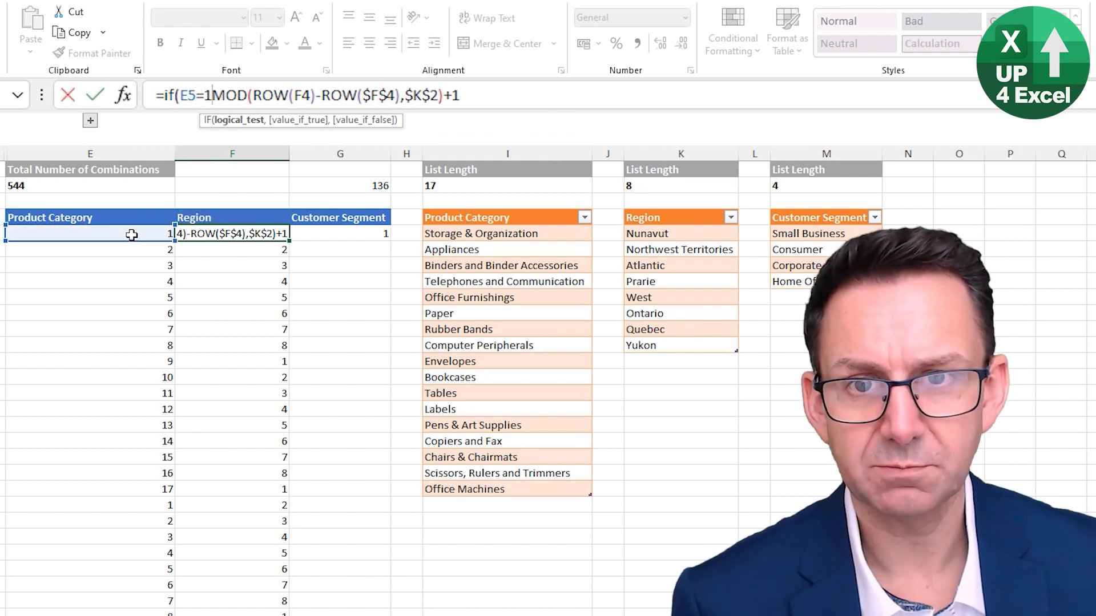
text(,)
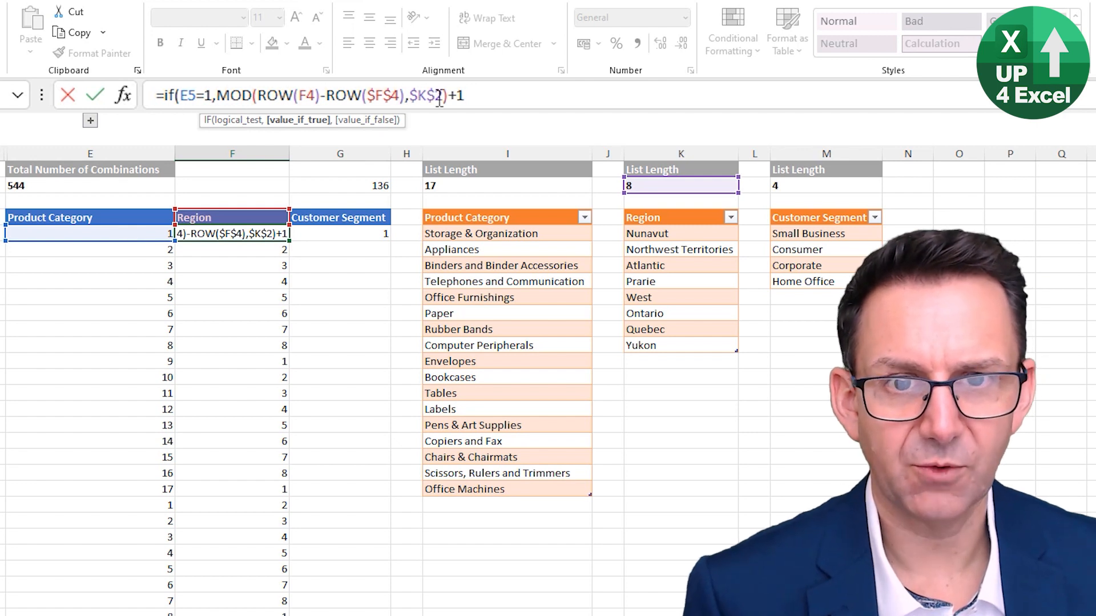
click(482, 99)
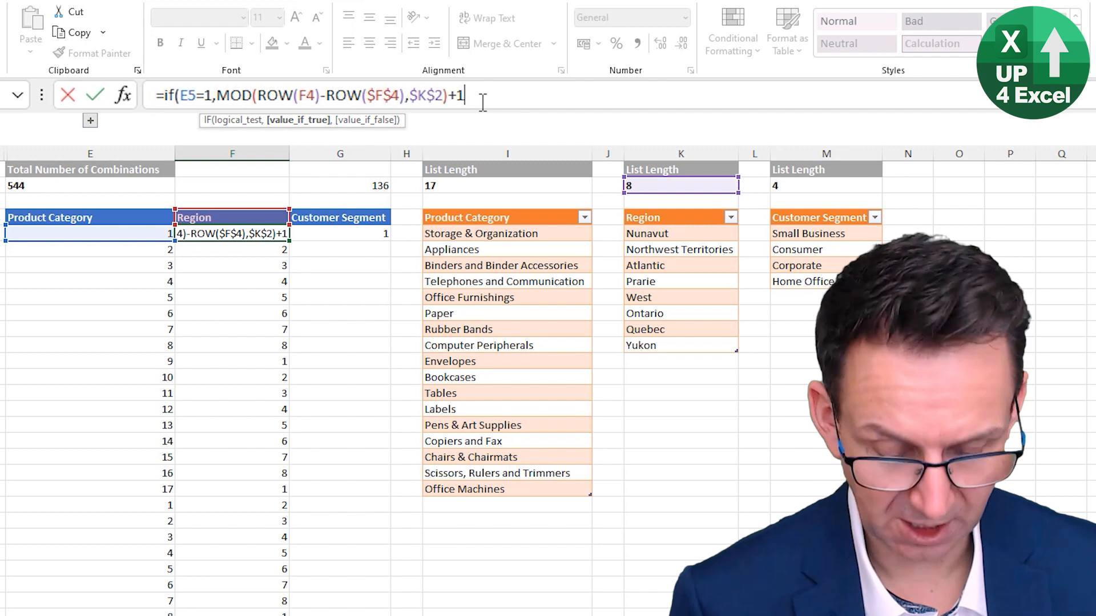
text(,)
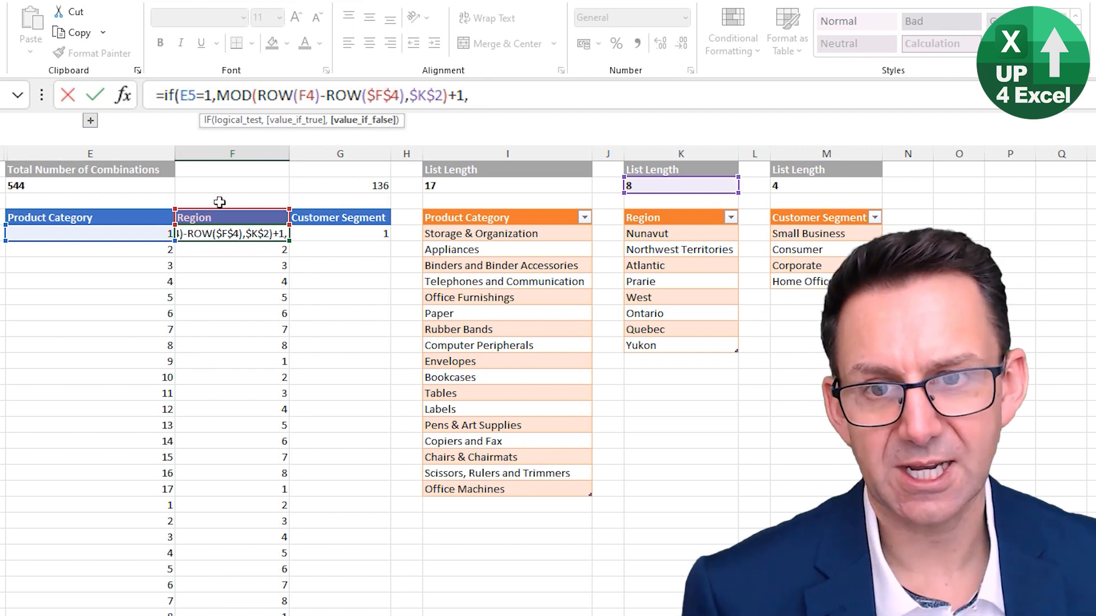
click(218, 215)
text())
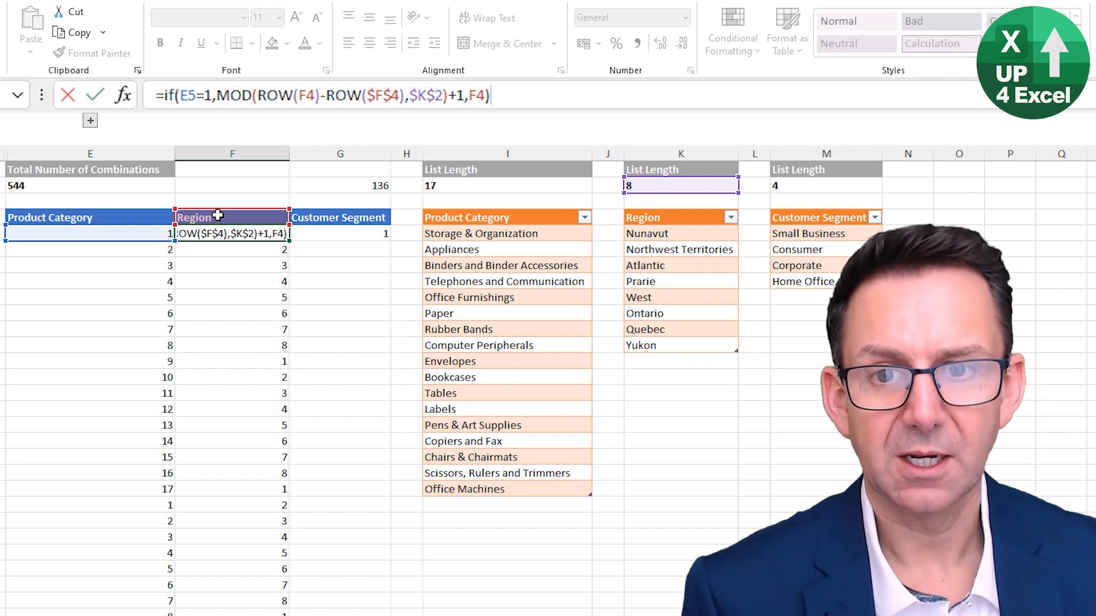
key(Return)
key(Up)
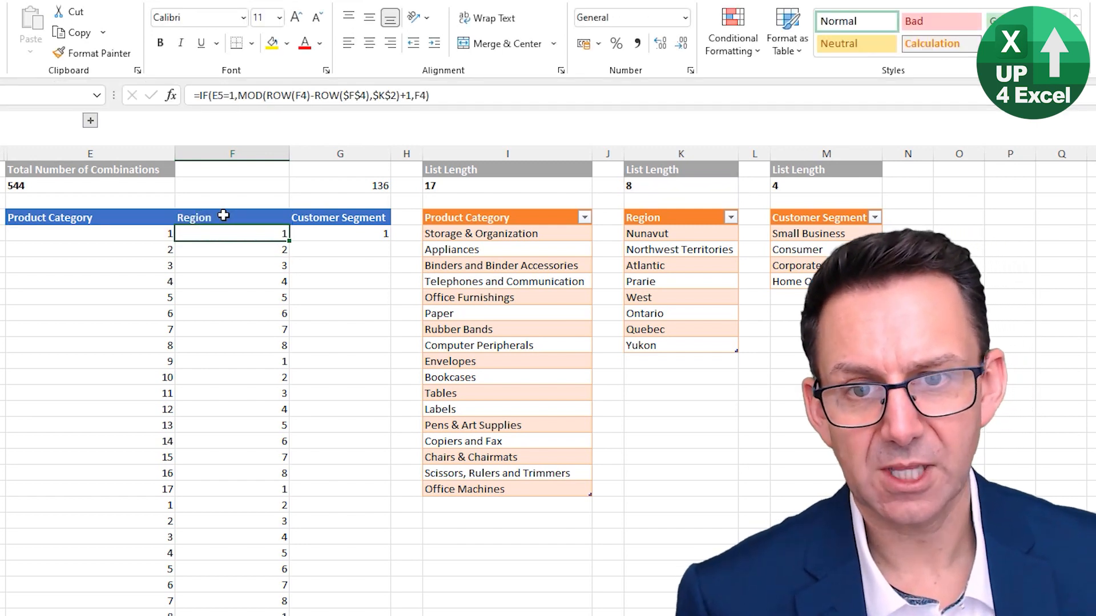
Fill the IF-based Region formula down column F and inspect the first two blocks of region indexes
double_click(291, 244)
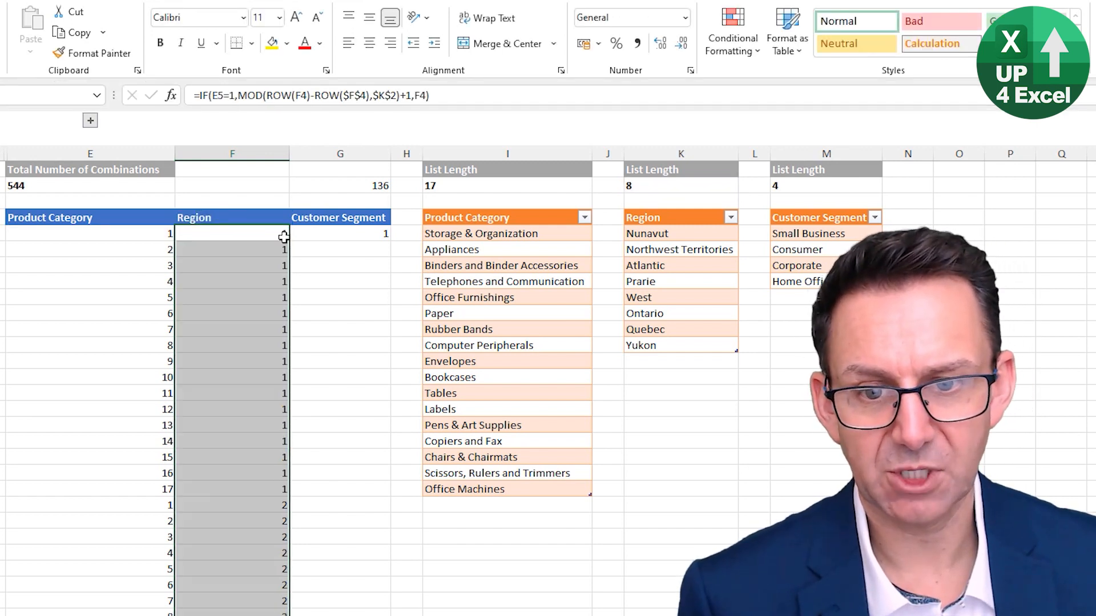
click(276, 230)
drag(271, 235, 248, 487)
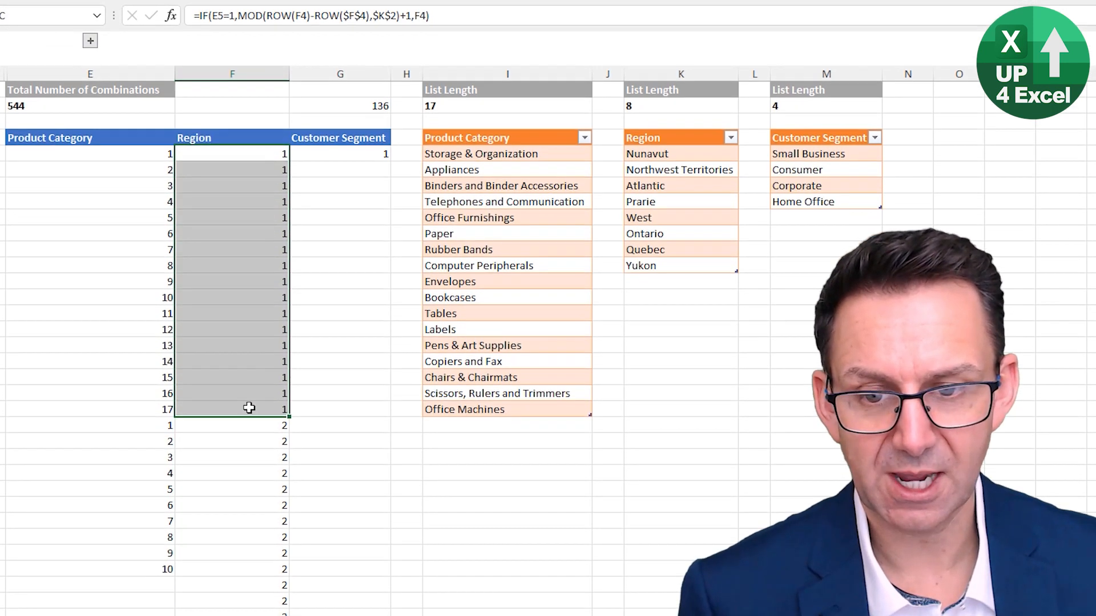
drag(264, 422, 258, 565)
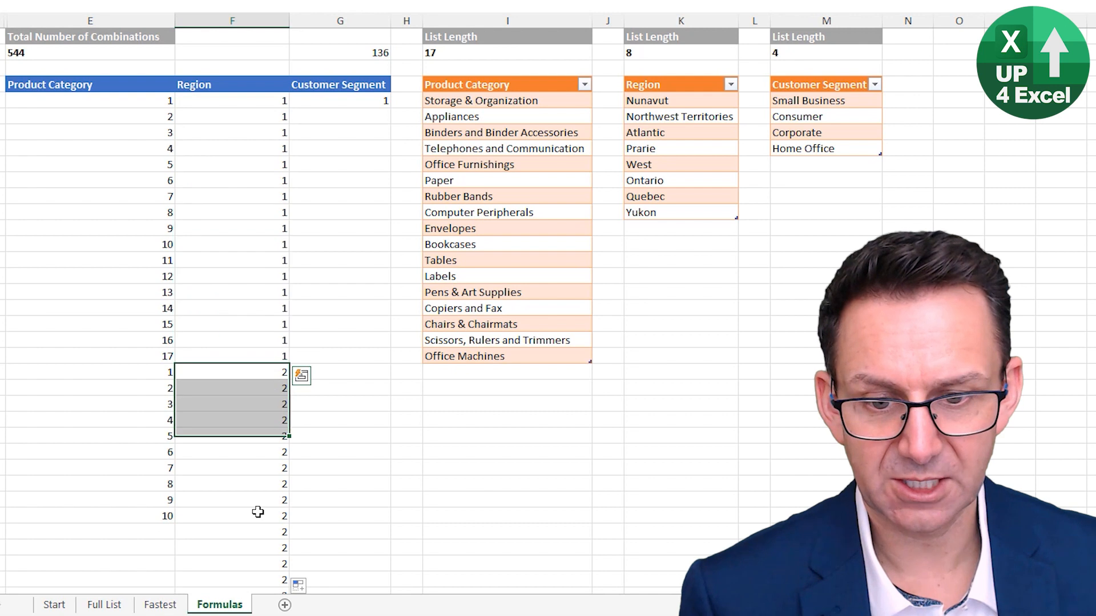
drag(258, 512, 250, 531)
Extend the Product Category formula further down column E and check where the Region index changes against it
click(163, 519)
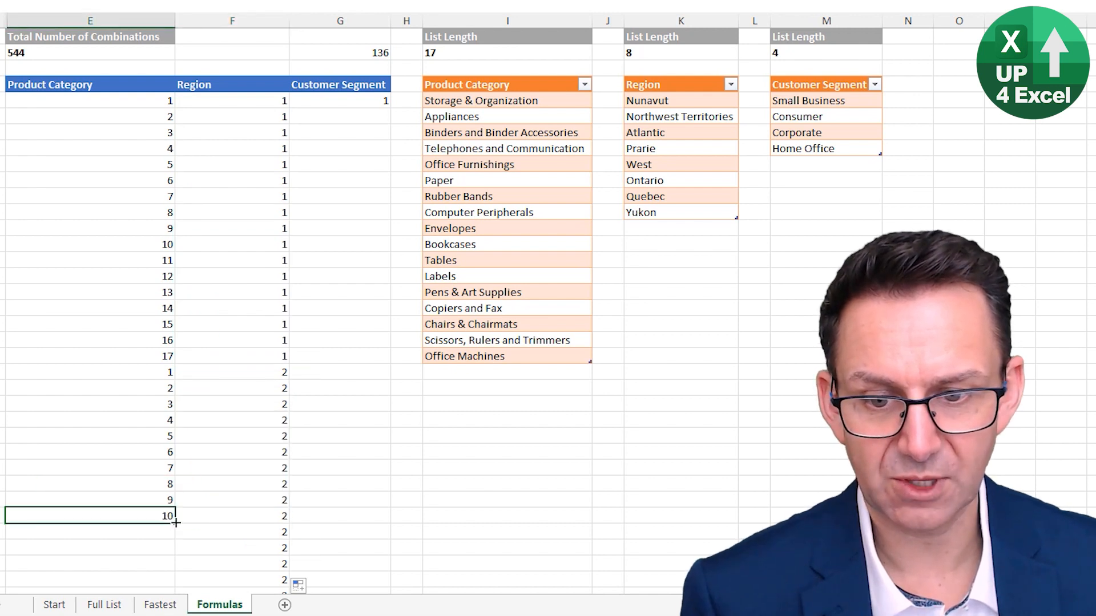
double_click(176, 523)
scroll(286, 409, down, 3)
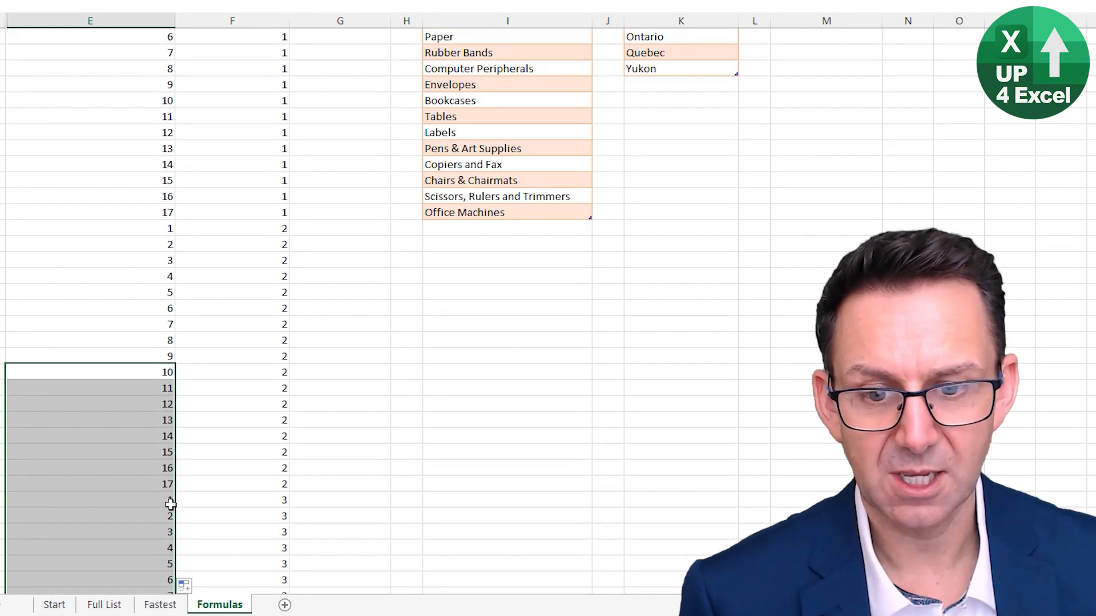
click(240, 500)
scroll(240, 496, down, 3)
scroll(241, 482, down, 4)
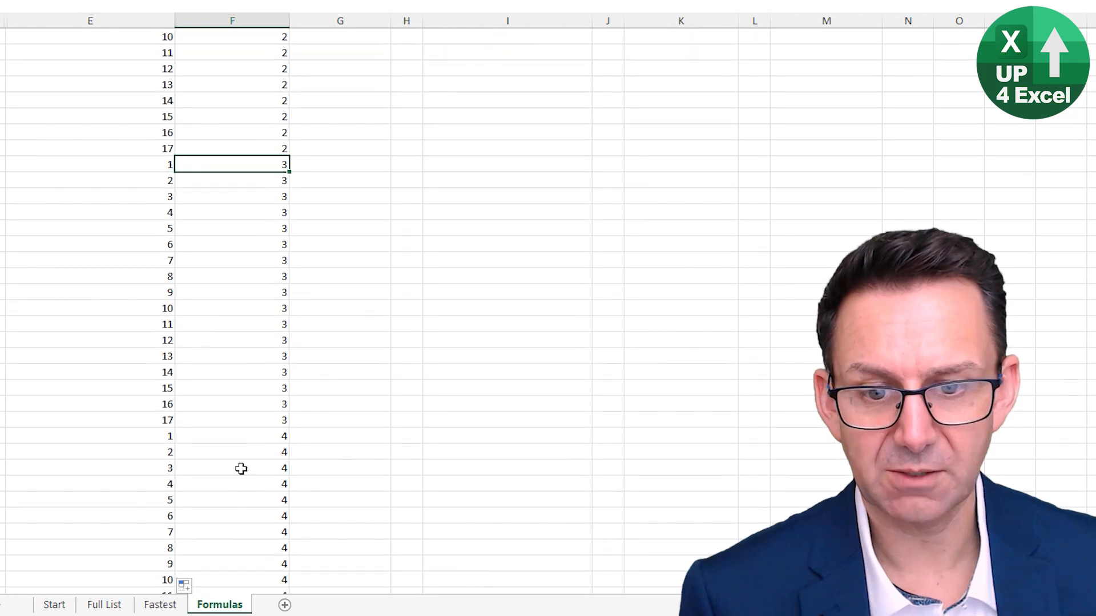
click(242, 437)
scroll(249, 456, down, 3)
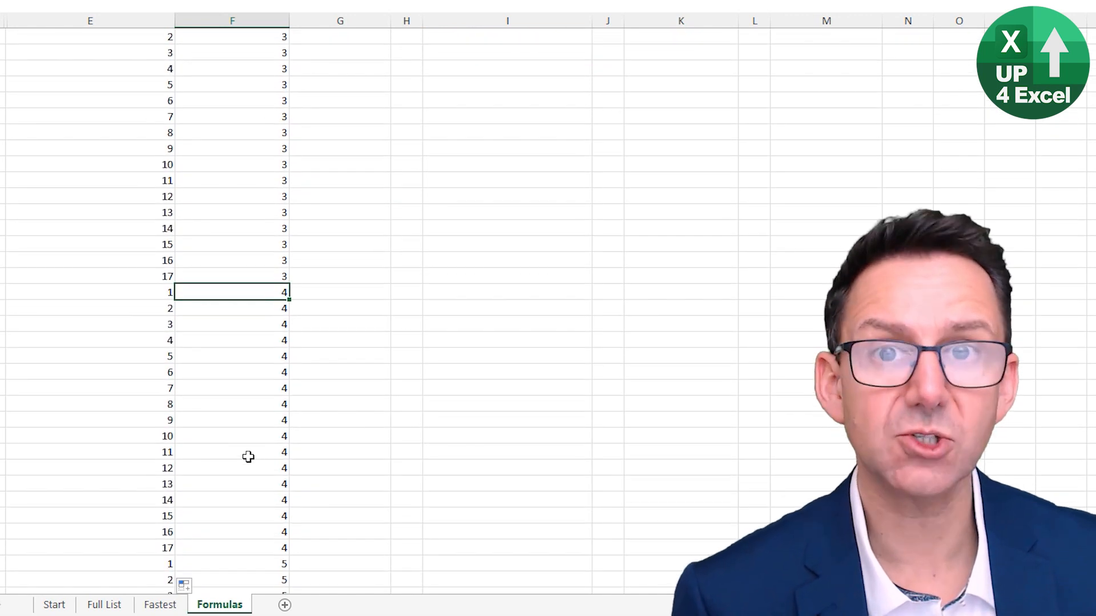
Return to the row 5 formulas and expand the grouped index columns B to D
key(ctrl+Home)
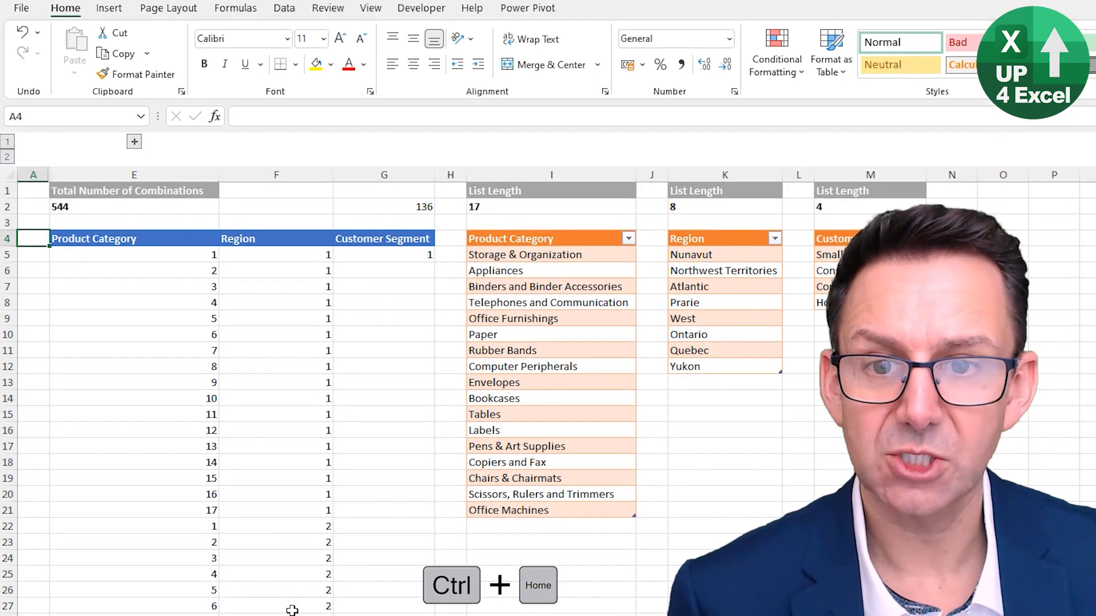
key(Down)
key(Right)
key(Right)
key(Right)
key(Left)
key(Left)
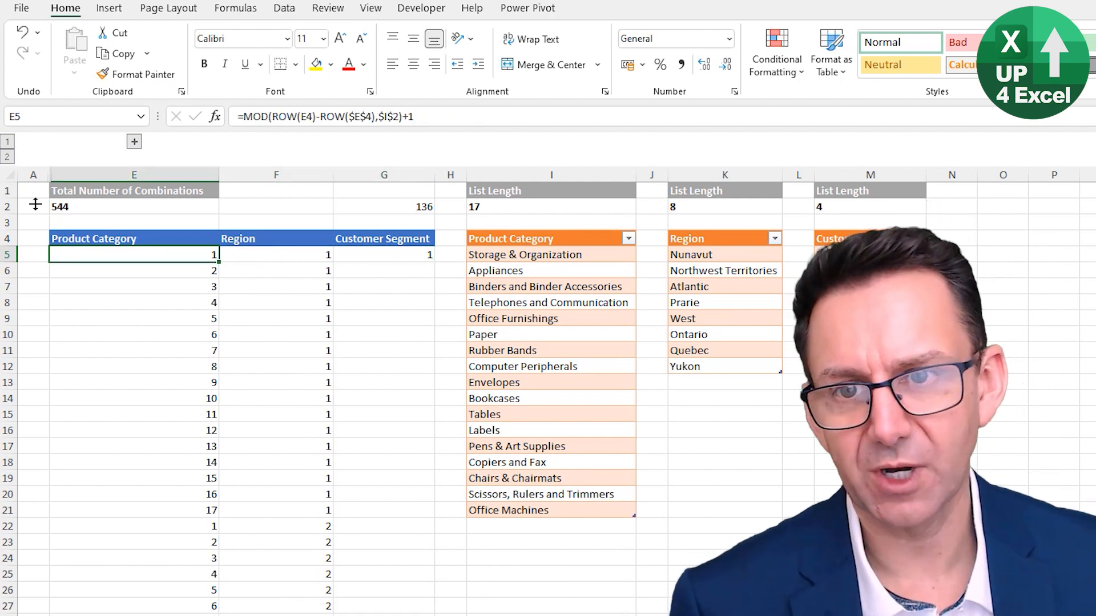
click(135, 142)
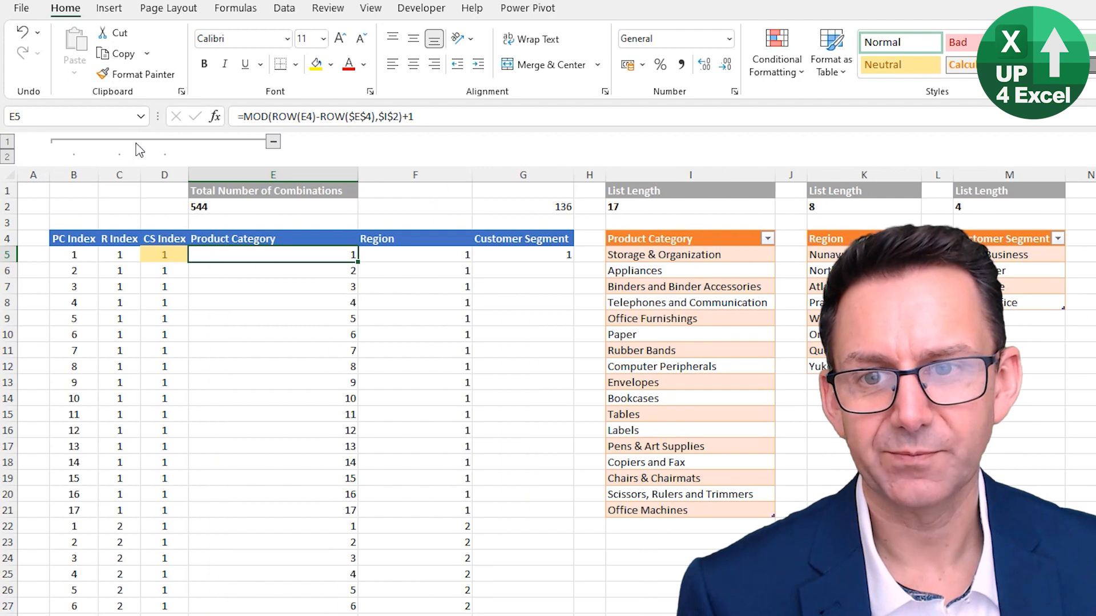
Examine the PC, R and CS Index cells in row 5 and the CS Index formulas beneath D5
click(62, 257)
click(119, 255)
click(165, 255)
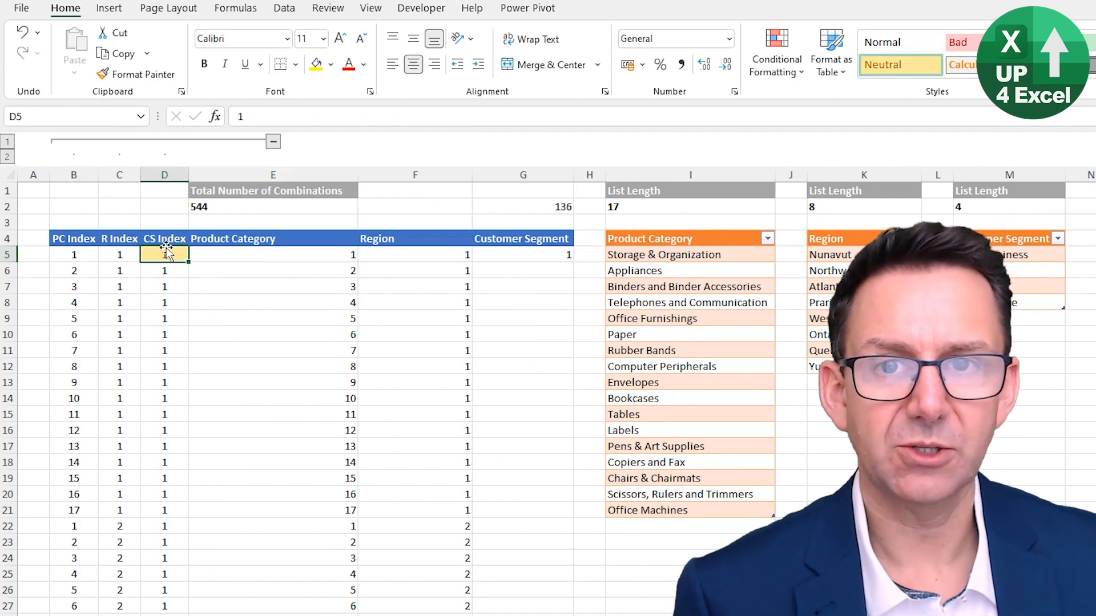
click(106, 257)
click(155, 258)
click(162, 273)
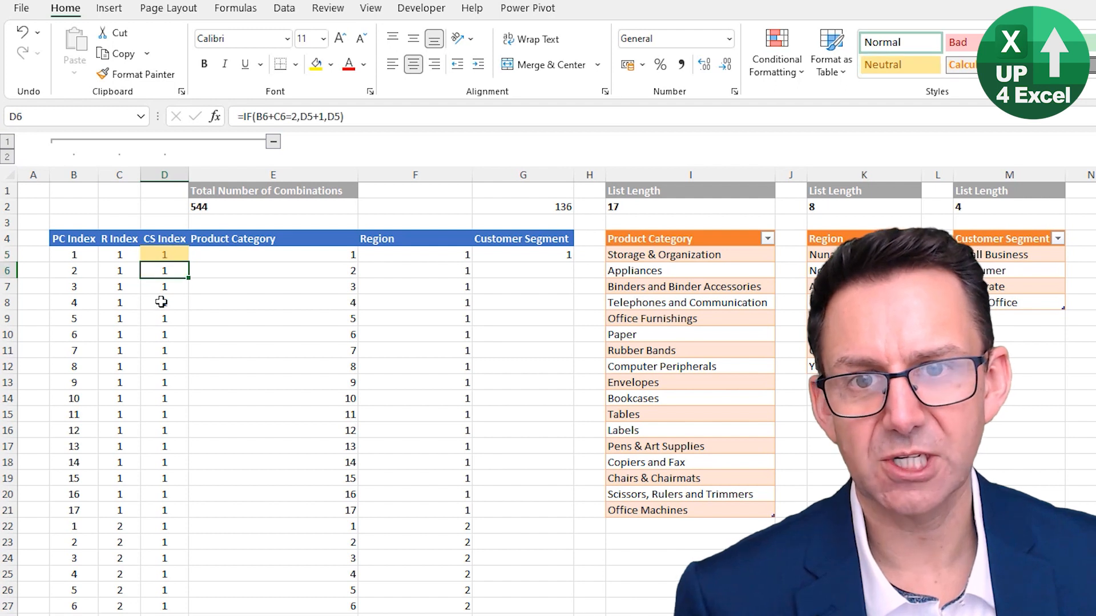
click(164, 301)
click(162, 275)
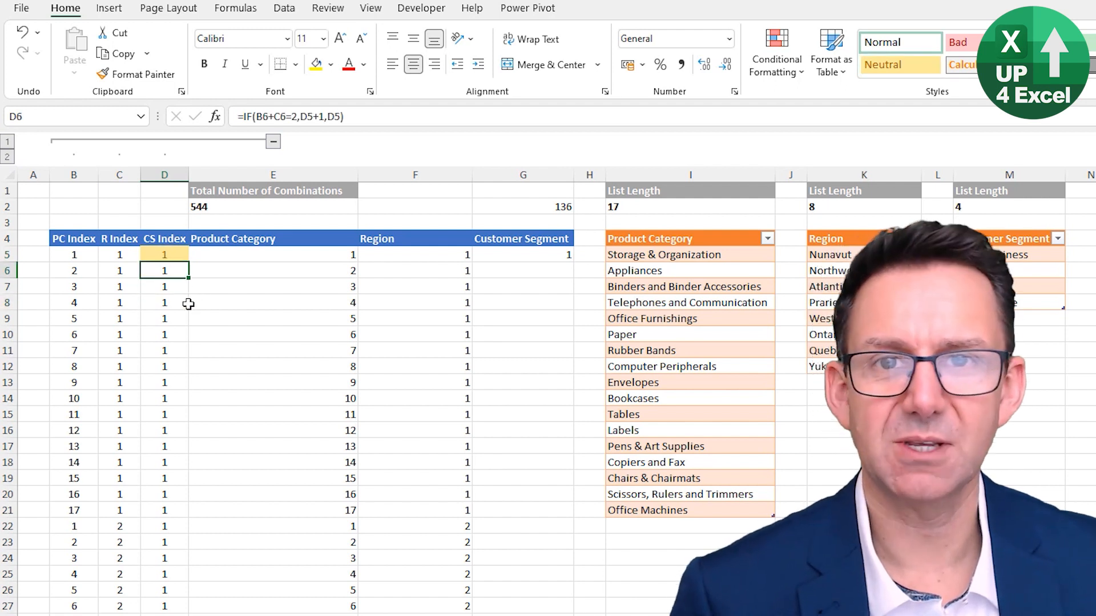
Clear the Product Category, Region and Customer Segment columns from E5:G5 down to the last filled row
click(270, 253)
key(ctrl+shift+Right)
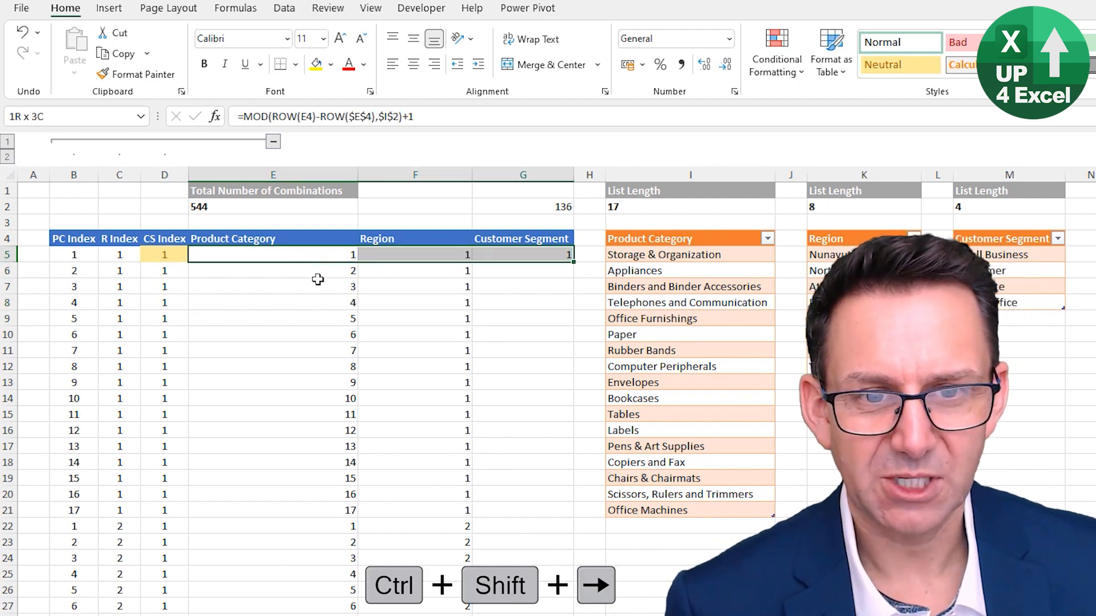
key(ctrl+shift+Down)
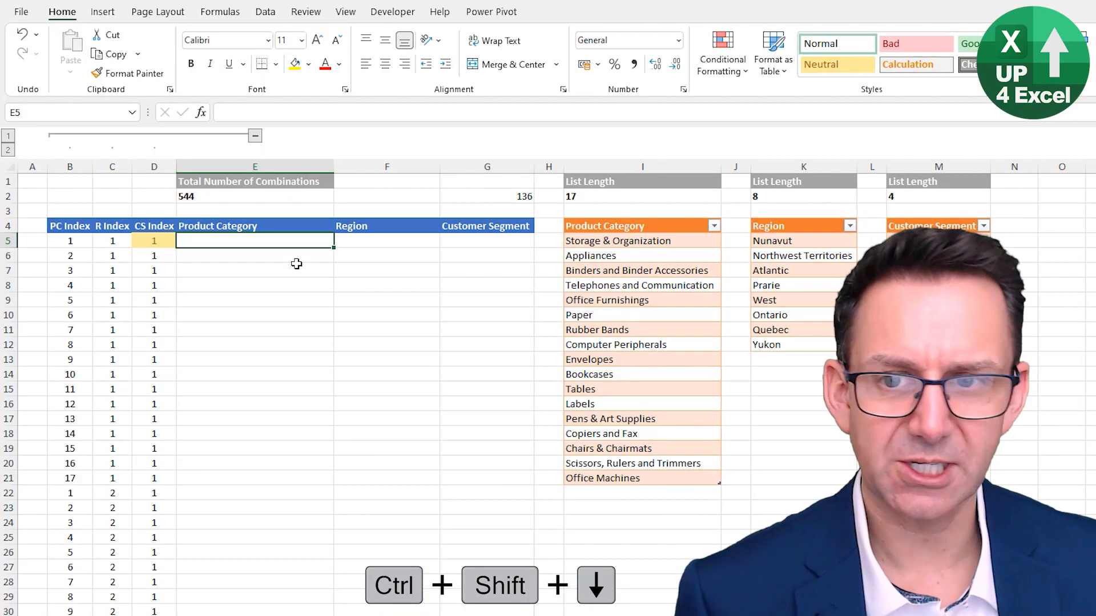
Enter an INDEX formula in E5 that returns the Product Category list item at the row number in B5
text(=inde)
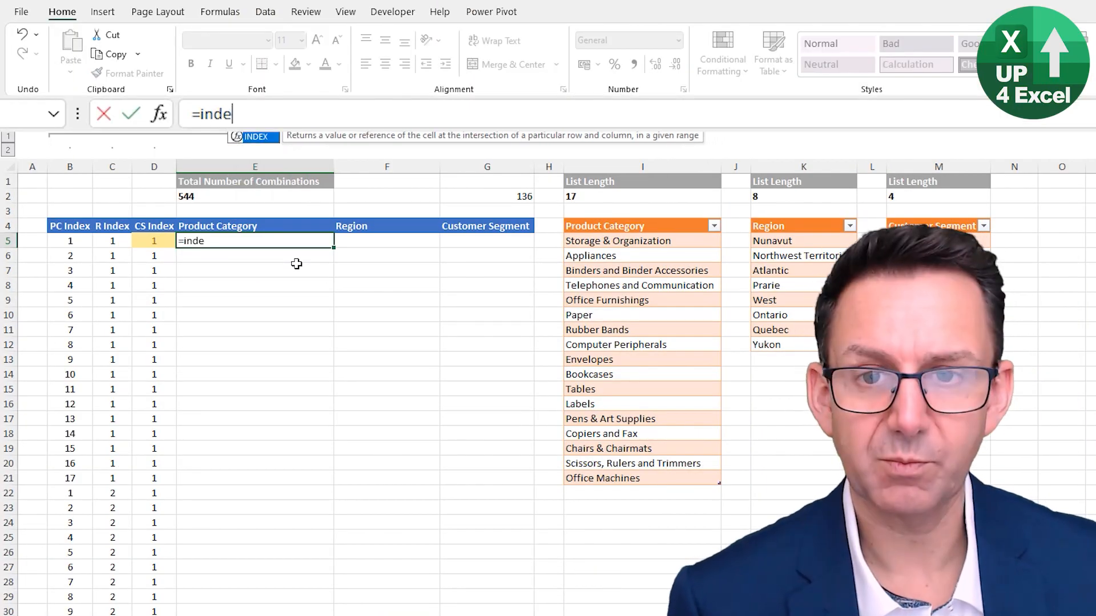
text(x)
key(Tab)
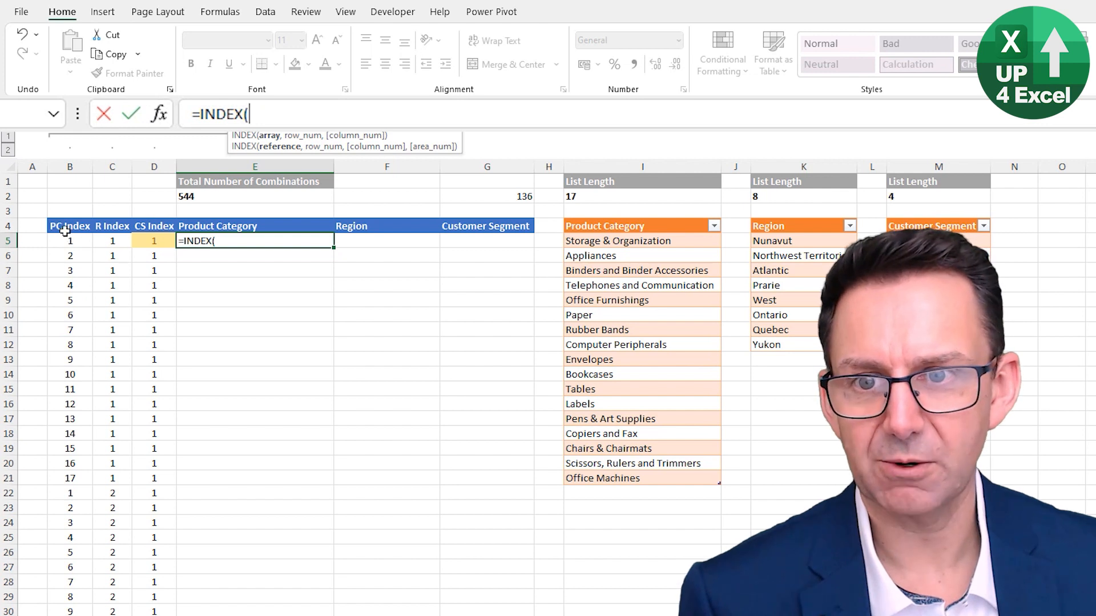
click(599, 217)
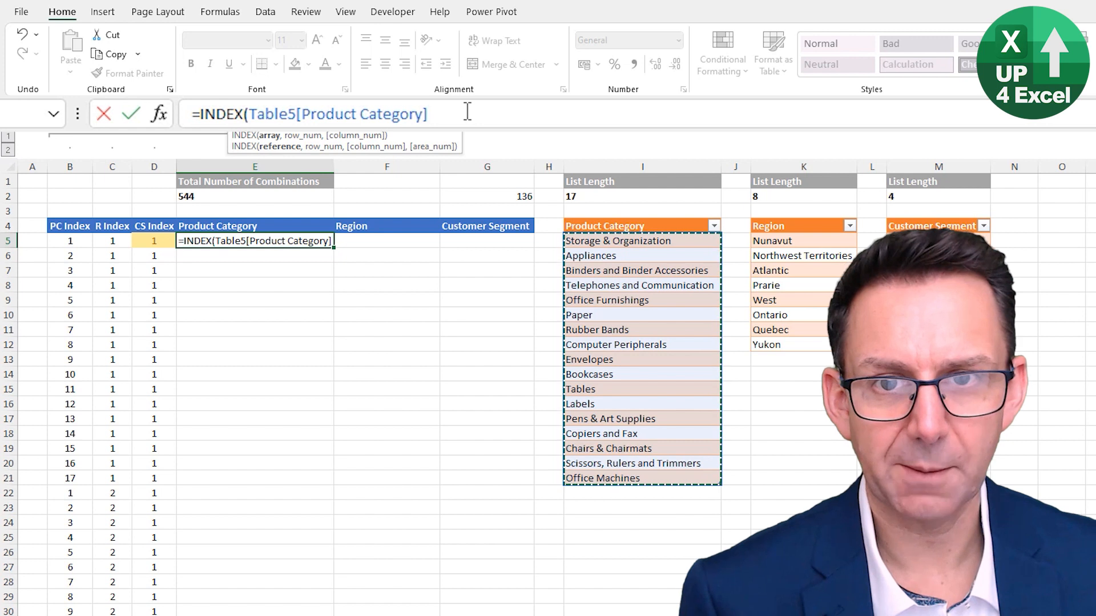
text(,)
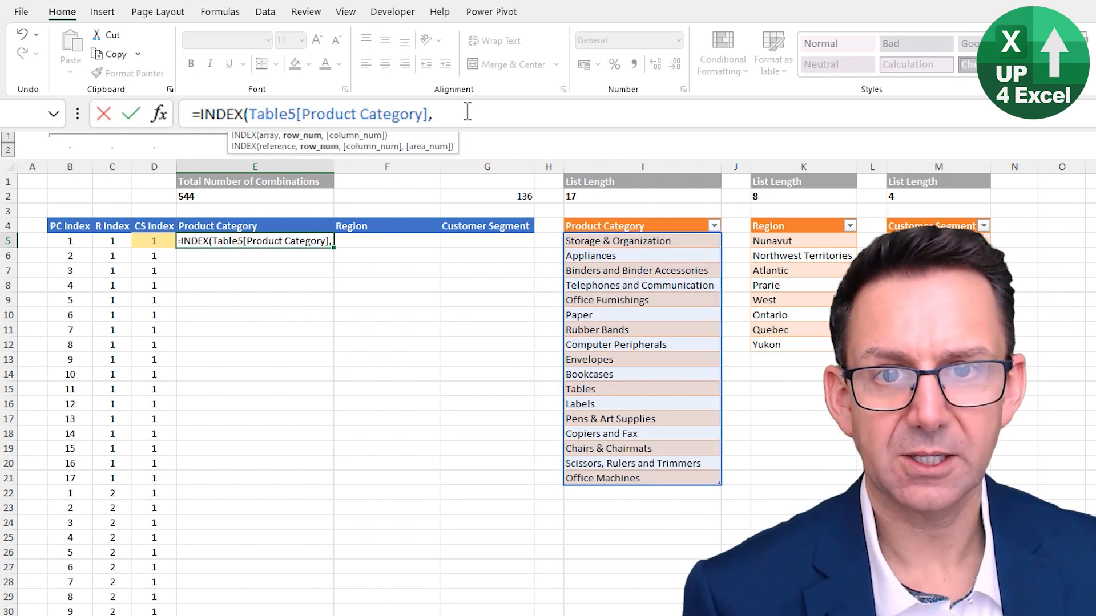
click(59, 241)
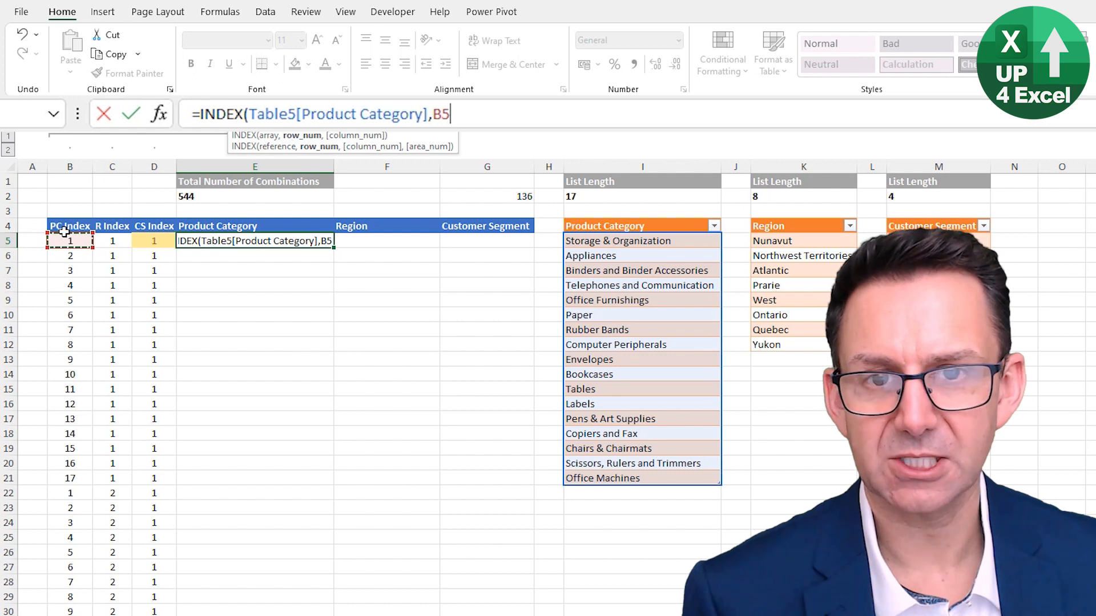
text())
key(ctrl+Return)
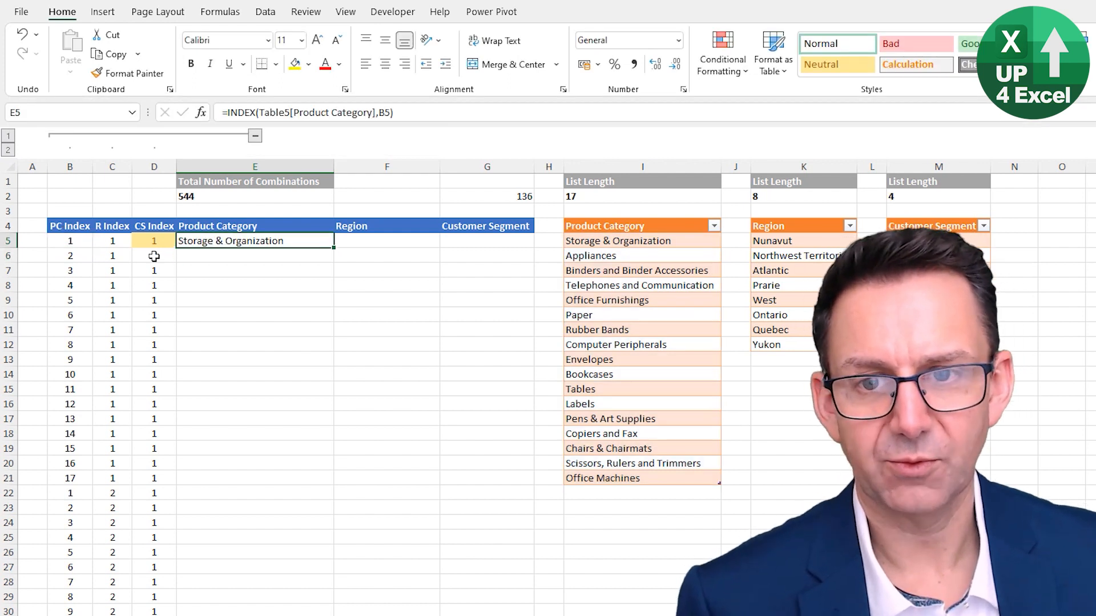
Convert the range B4:G150 into a table with headers and apply the blue banded style
key(ctrl+t)
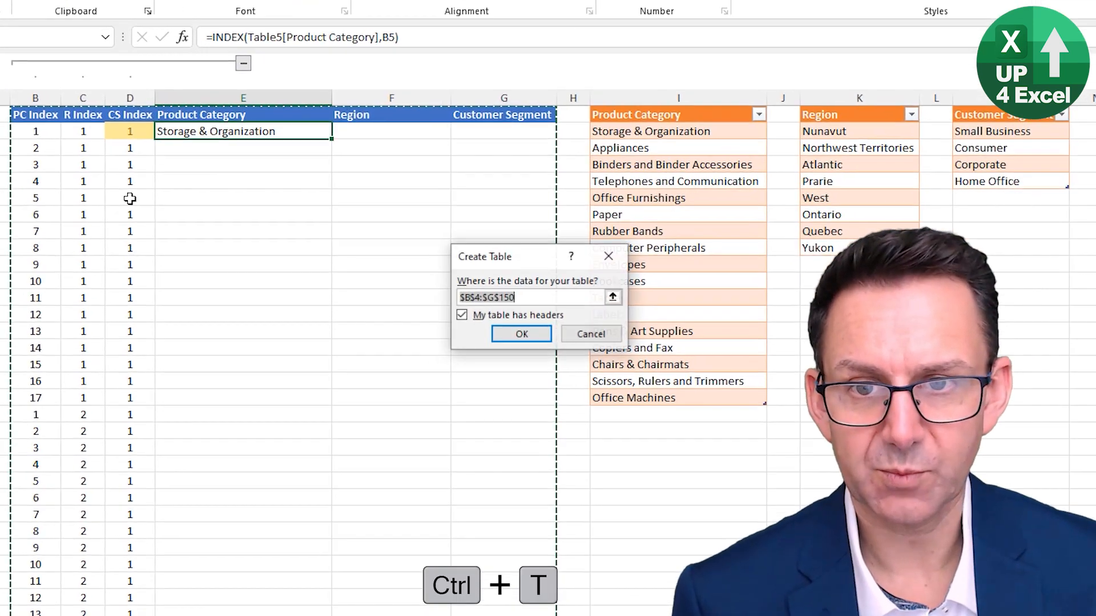
key(Return)
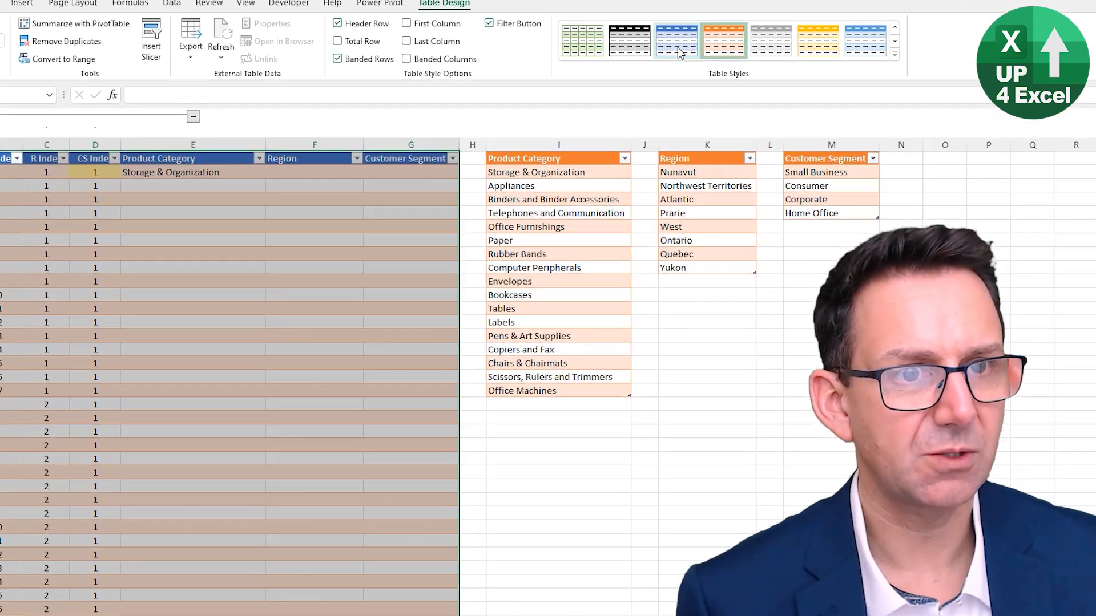
click(693, 48)
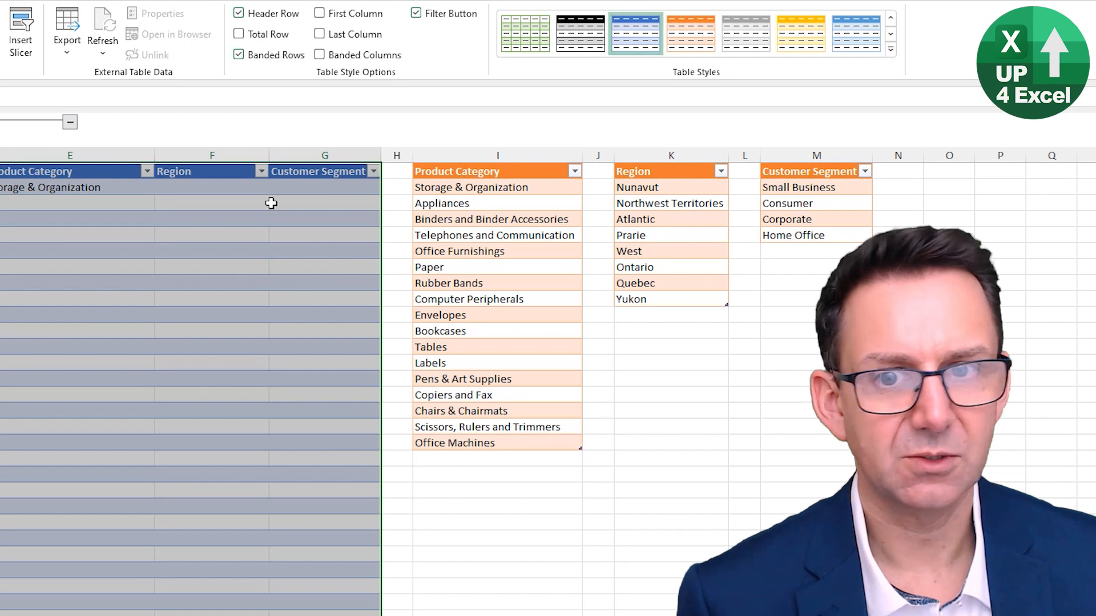
Replace the B5 reference in the Product Category formula in E5 with the table reference [@[PC Index]]
scroll(80, 302, up, 1)
click(69, 238)
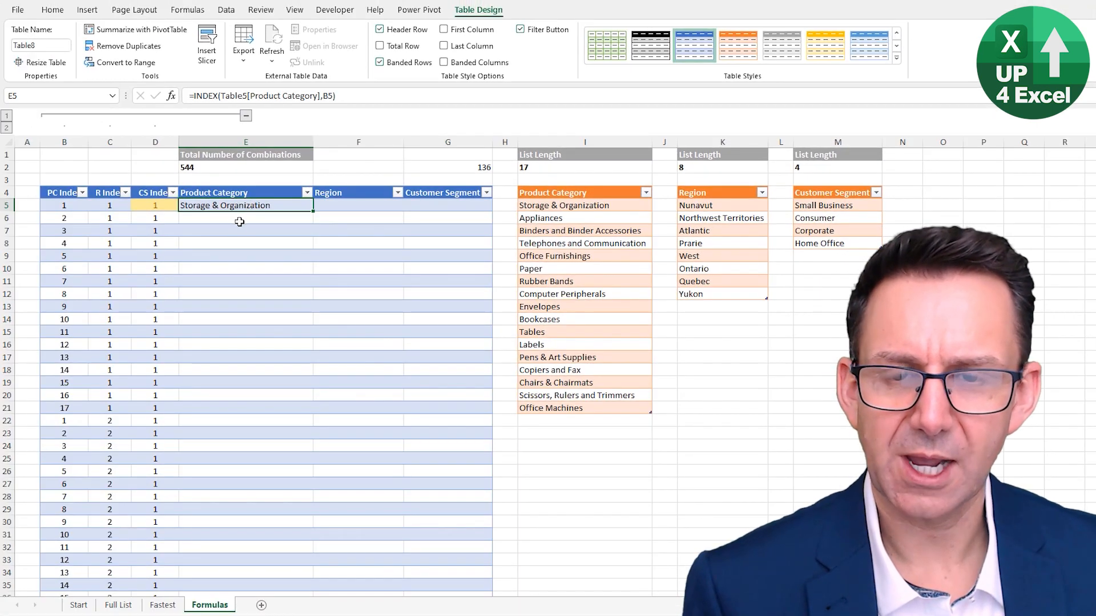
click(328, 100)
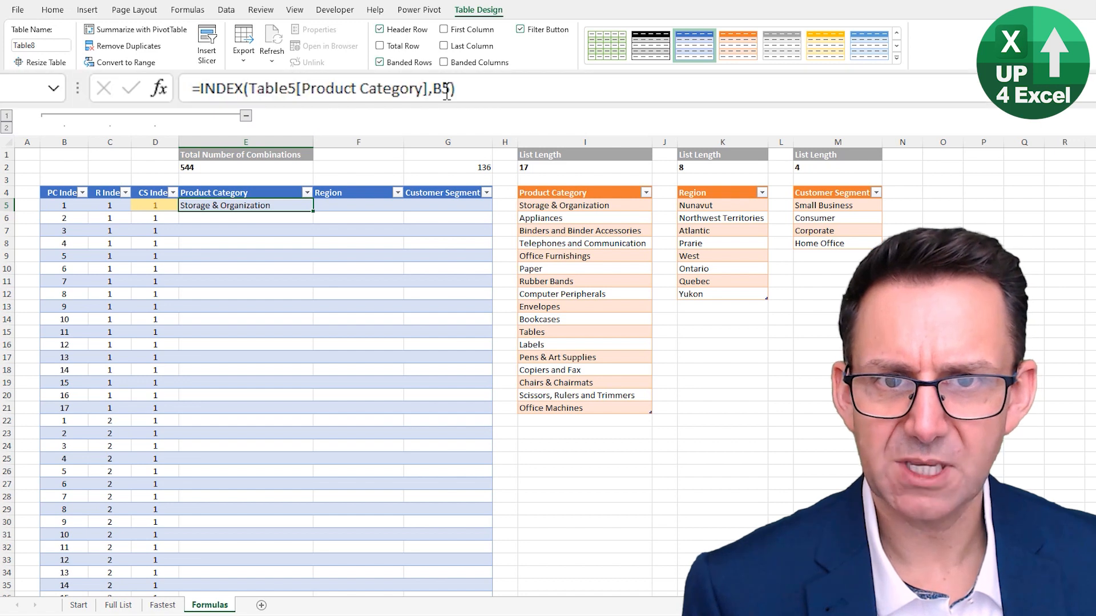
key(shift+Right)
key(shift+Right)
key(Delete)
click(63, 204)
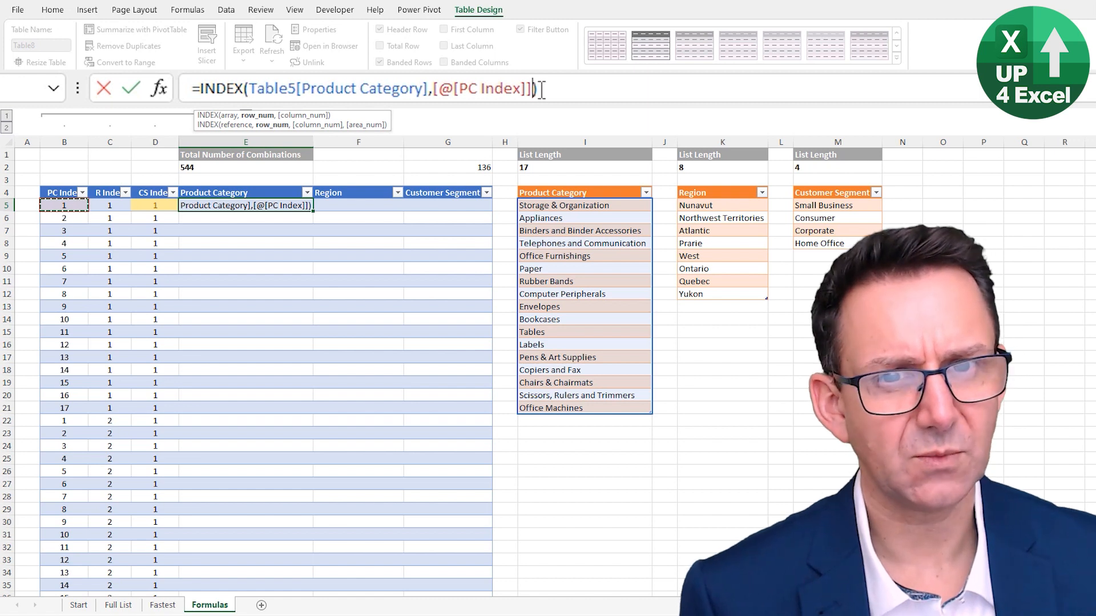
key(Return)
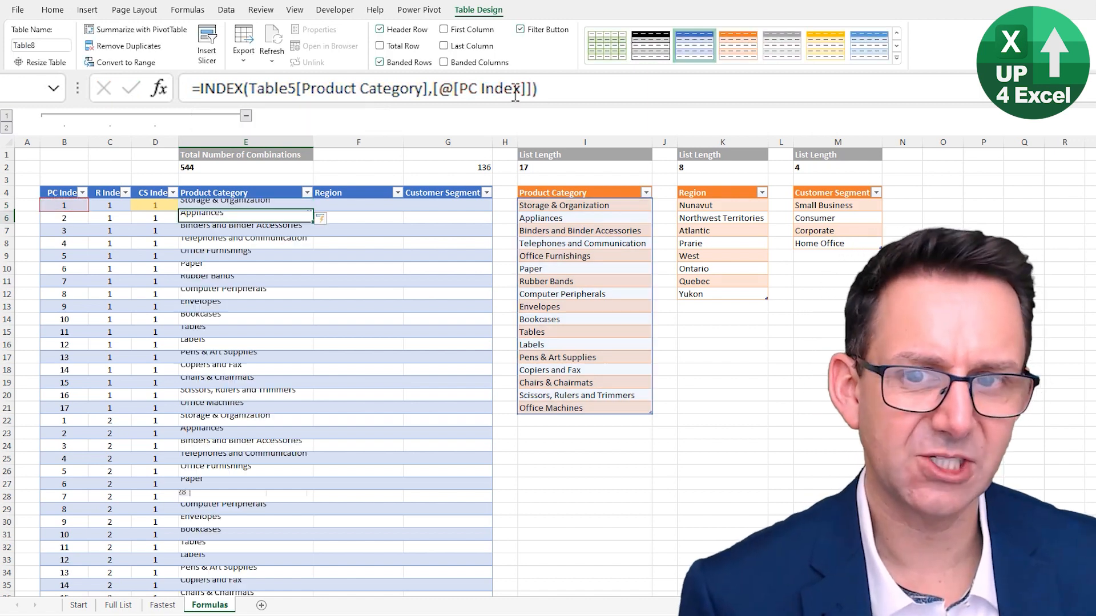
key(Up)
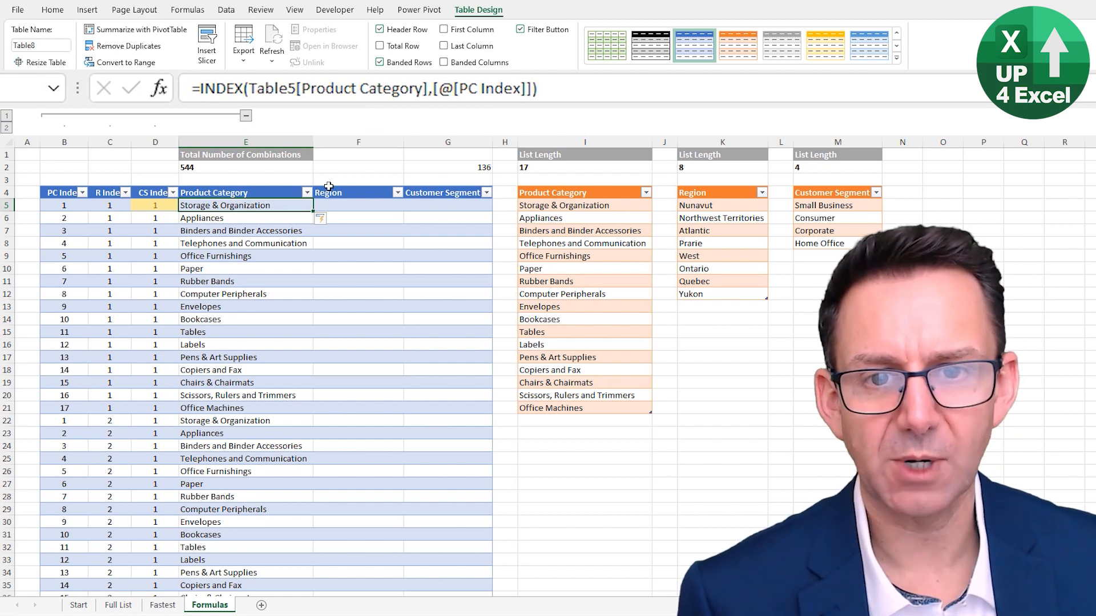
Fill the Region column from F5 with =INDEX(Table6[Region],[@[R Index]])
click(335, 208)
text(=)
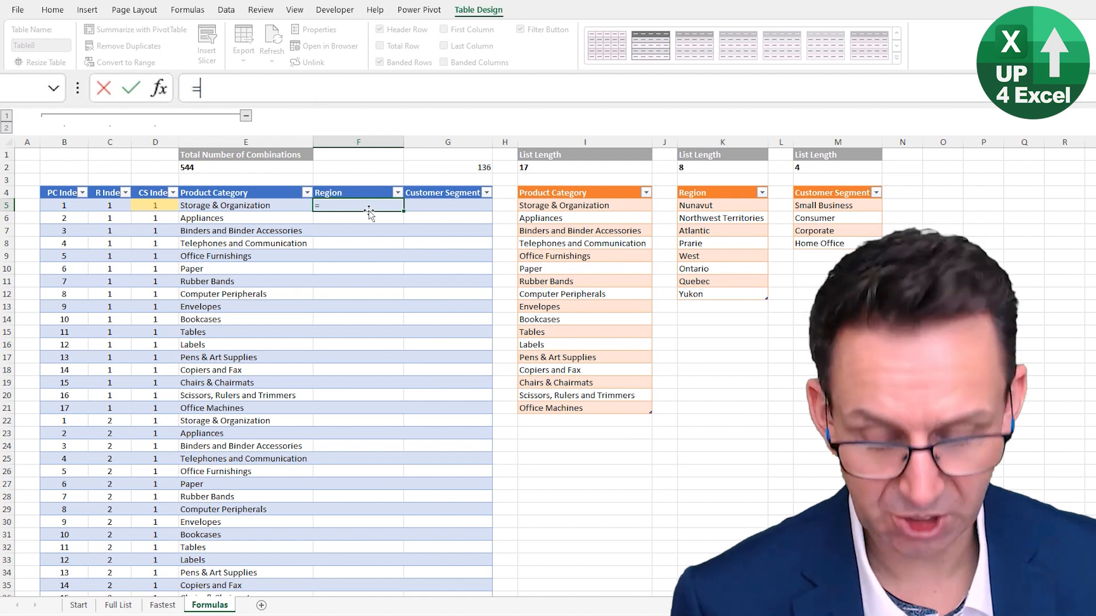
text(in)
key(Tab)
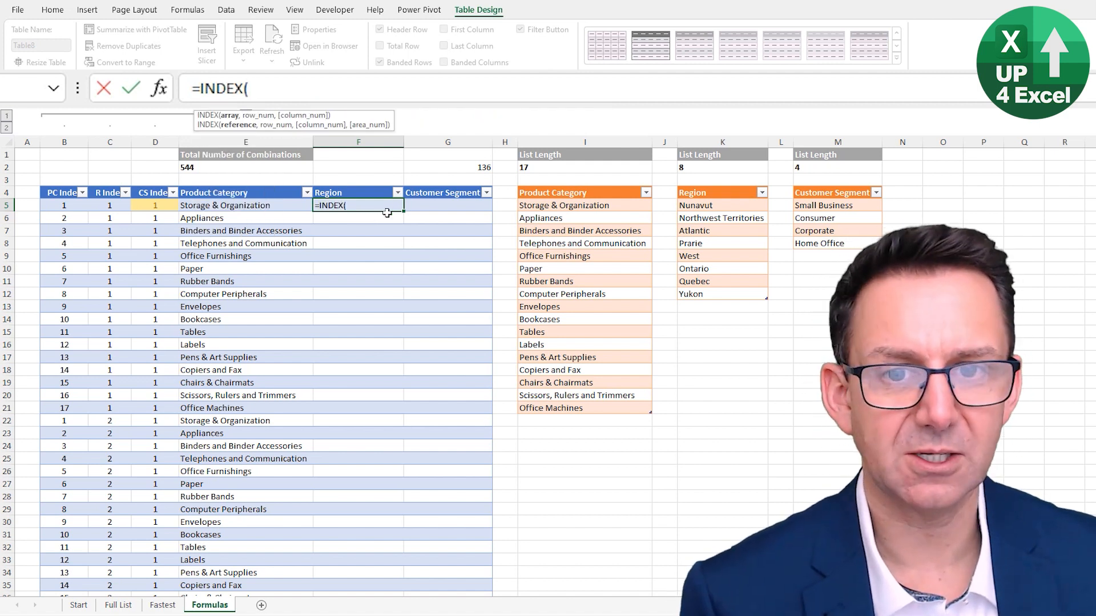
click(713, 186)
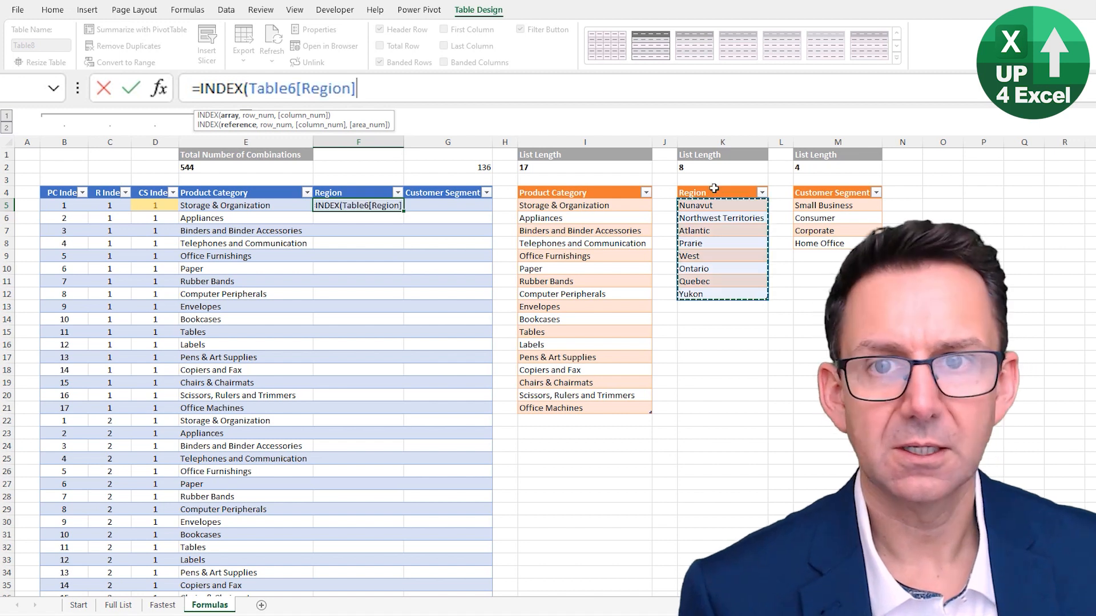
text(,)
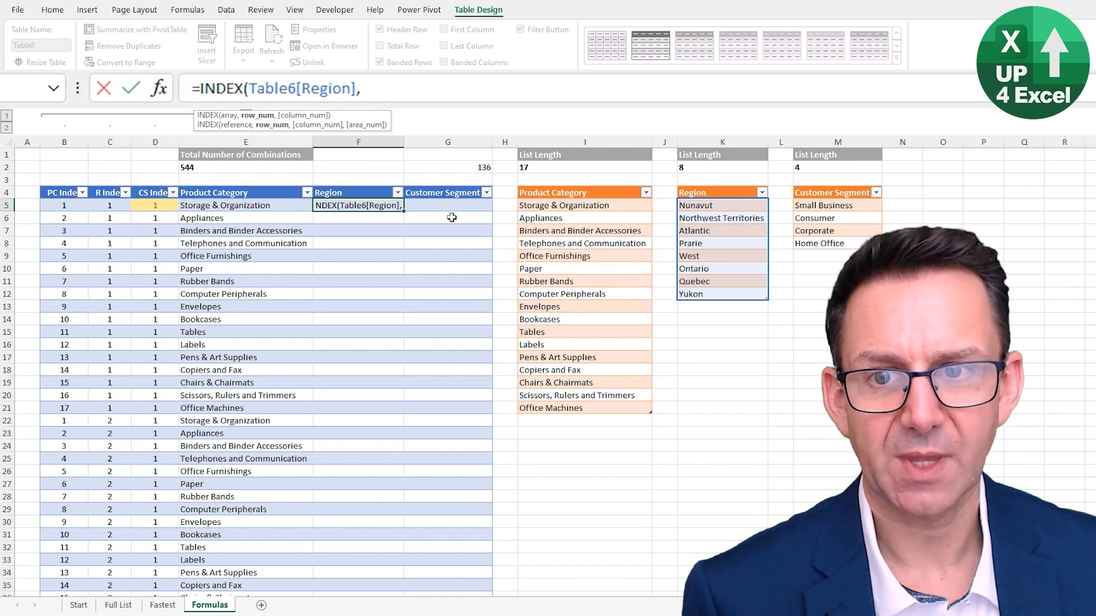
click(115, 204)
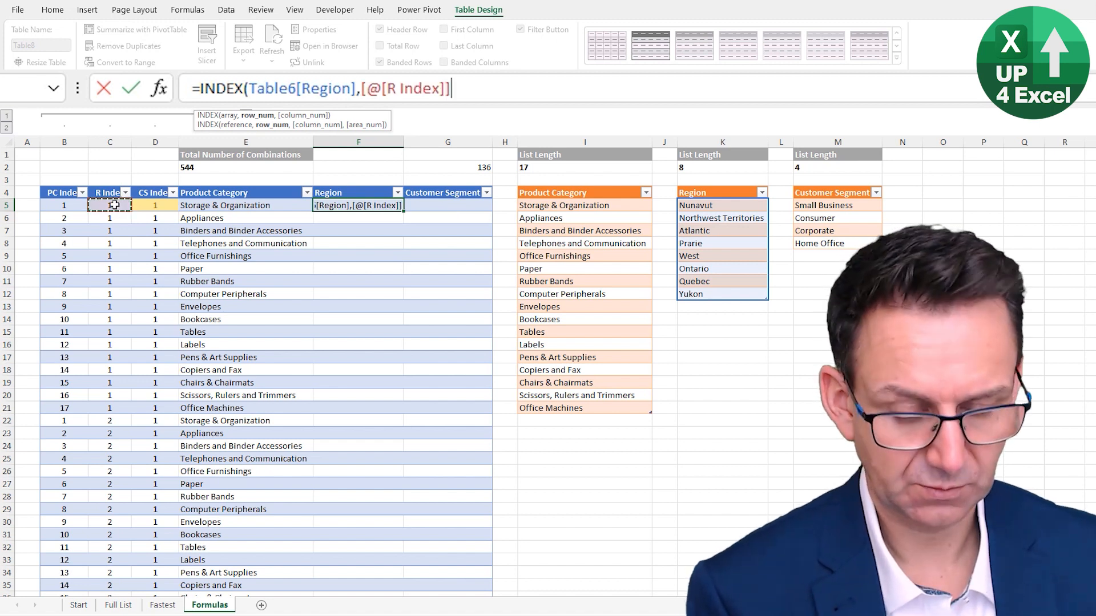
text())
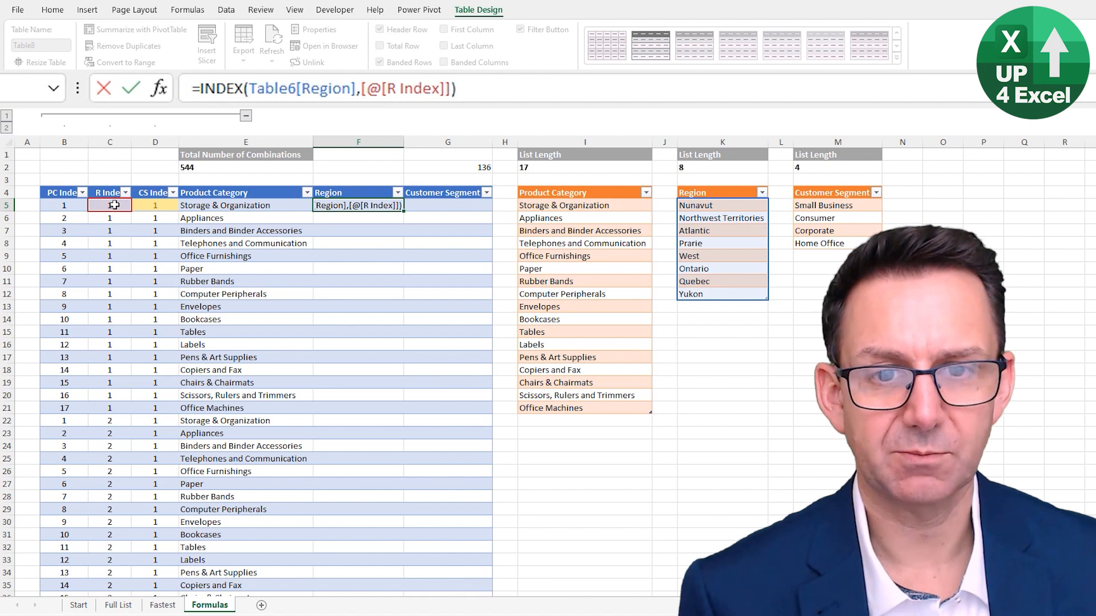
key(Return)
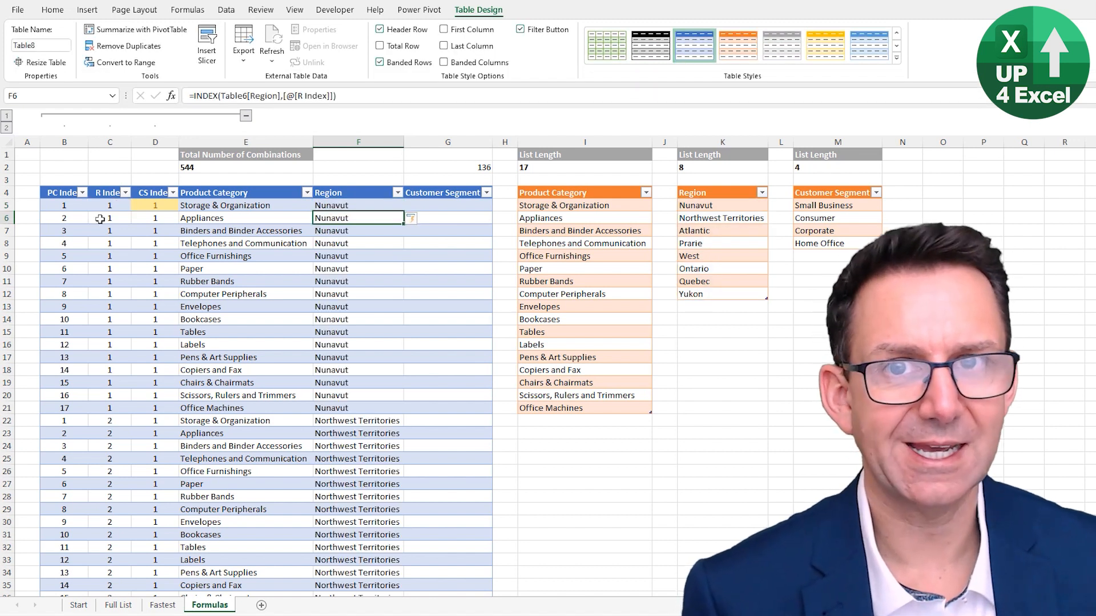
Fill the Customer Segment column from G5 with =INDEX(Table7[Customer Segment],[@[CS Index]])
click(450, 205)
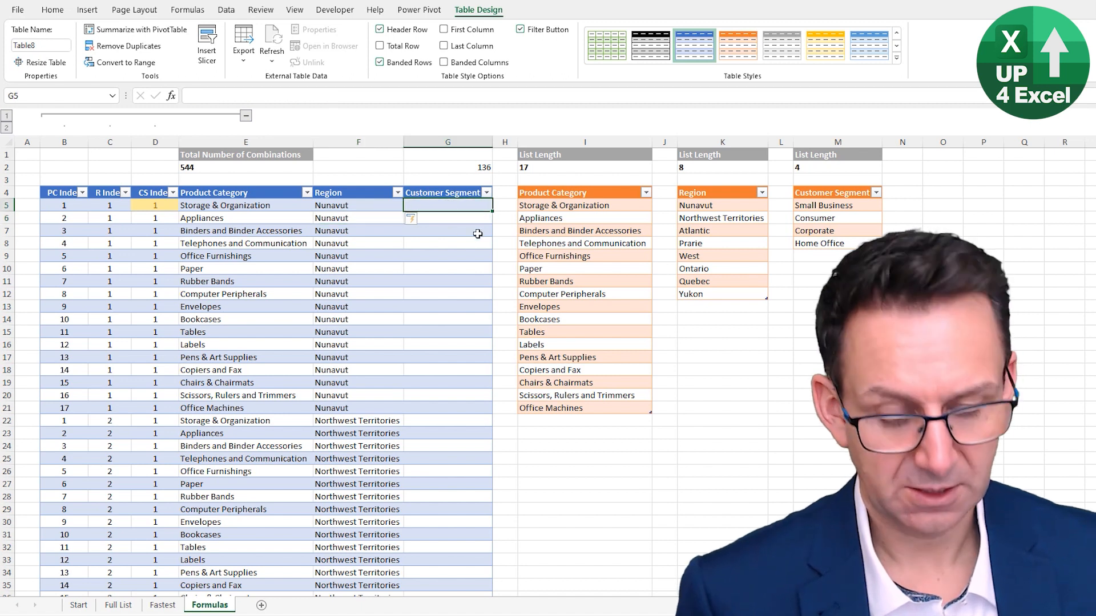
text(=ind)
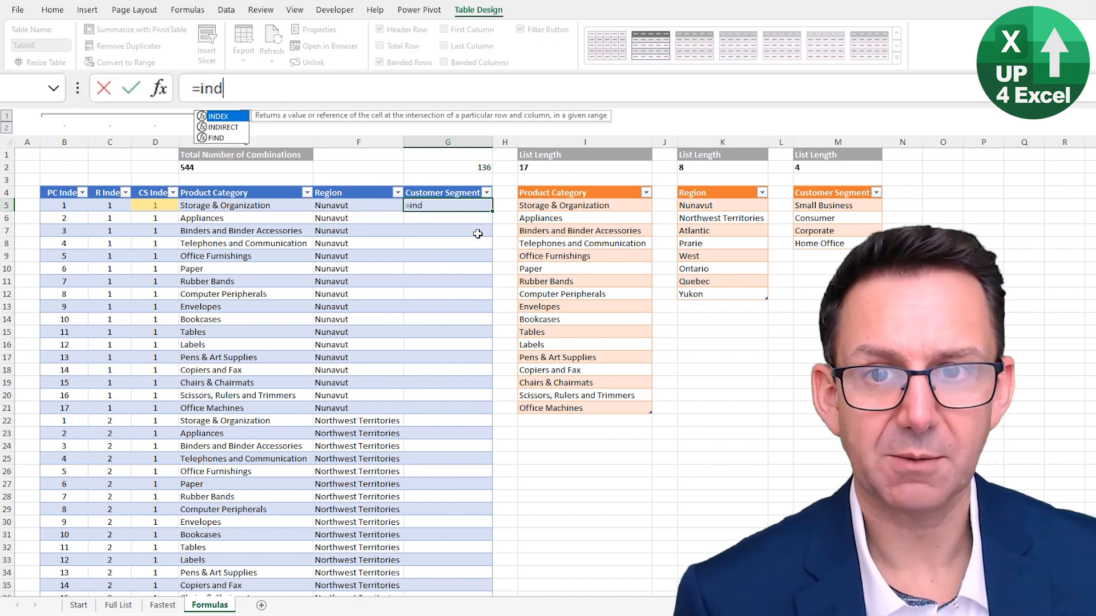
key(Tab)
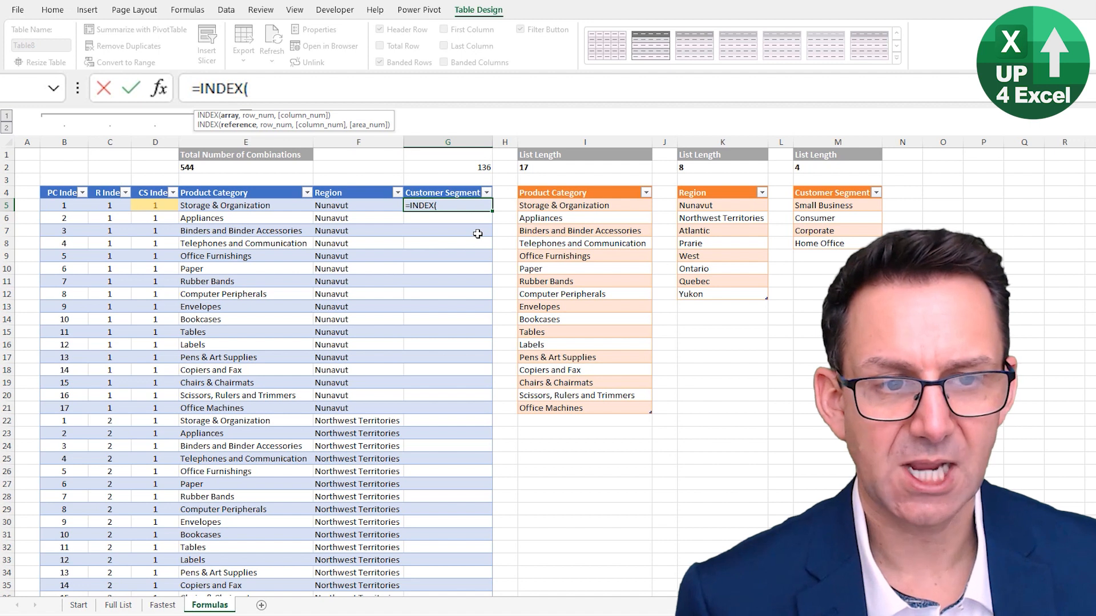
click(826, 185)
text(,)
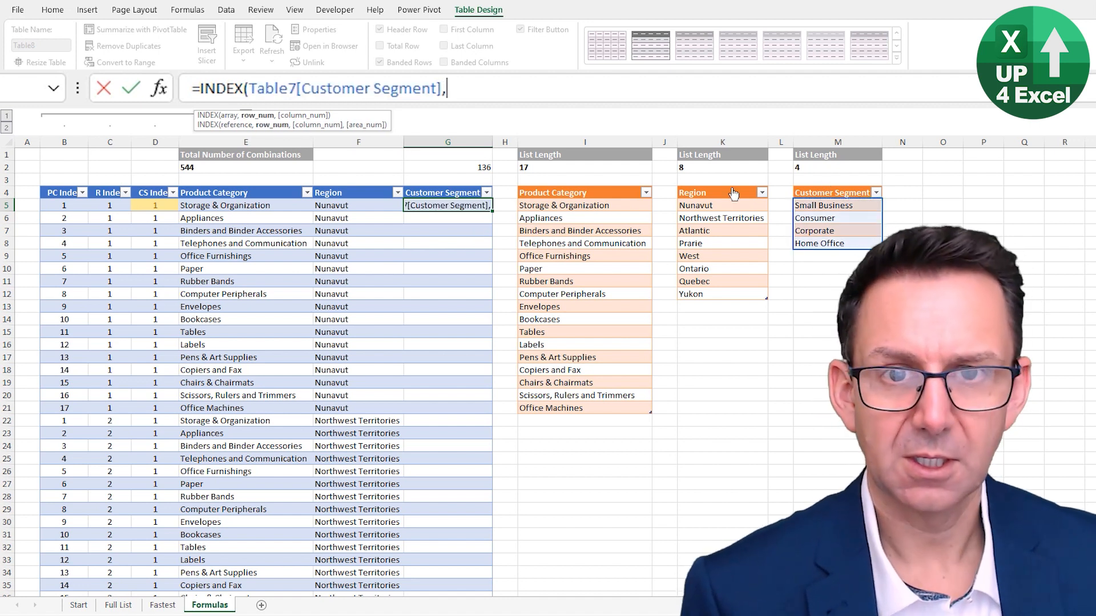
click(156, 205)
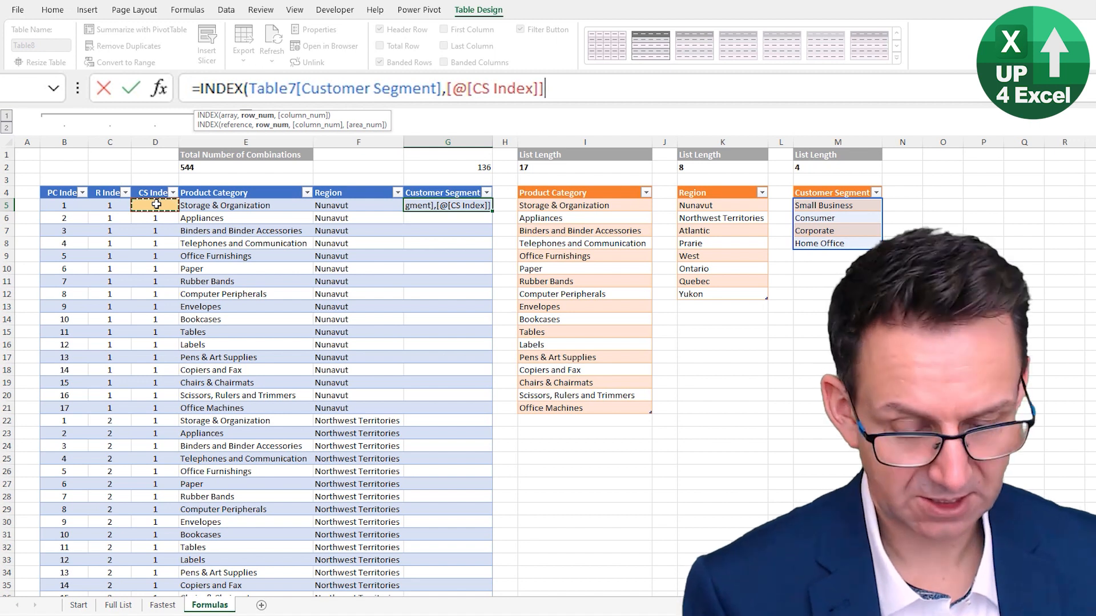
text())
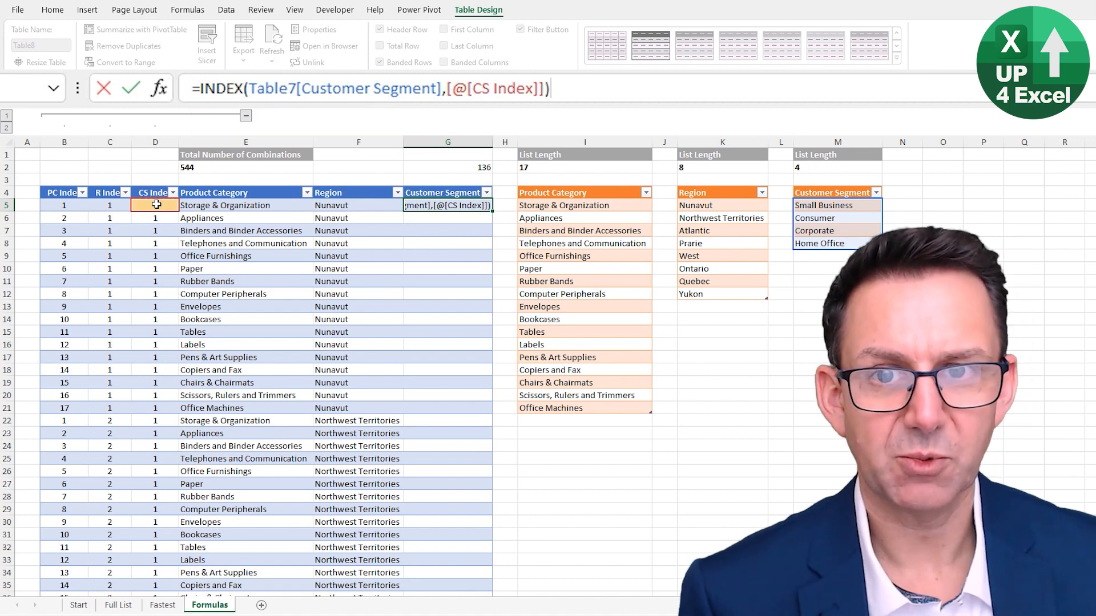
key(Return)
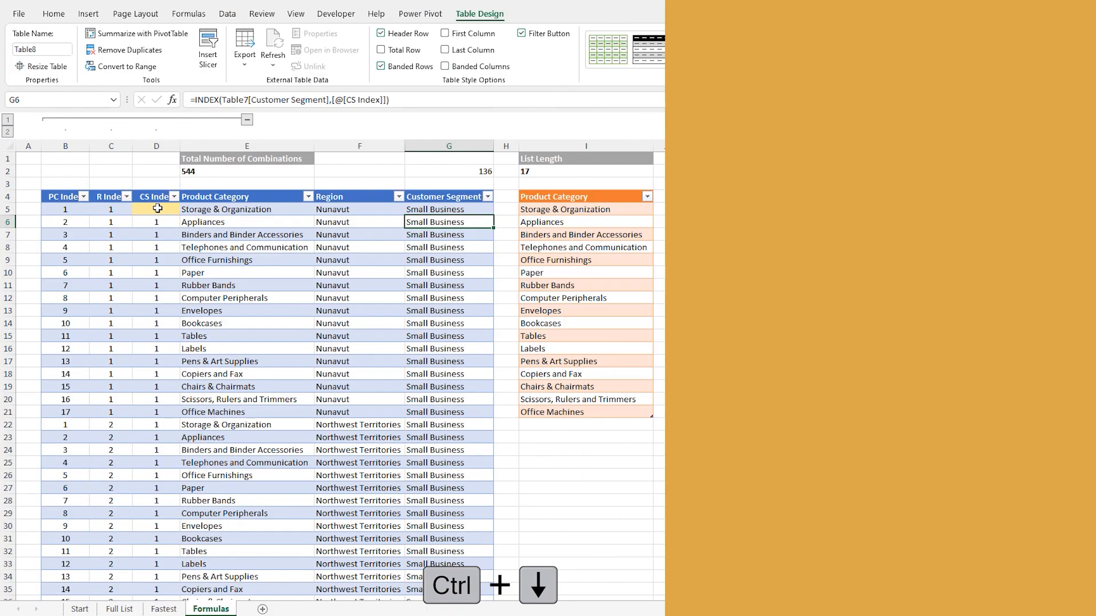
Copy the last table row, B150:G150, and paste it down through row 745 to extend the table
key(ctrl+Down)
key(ctrl+Left)
key(ctrl+shift+Right)
key(ctrl+c)
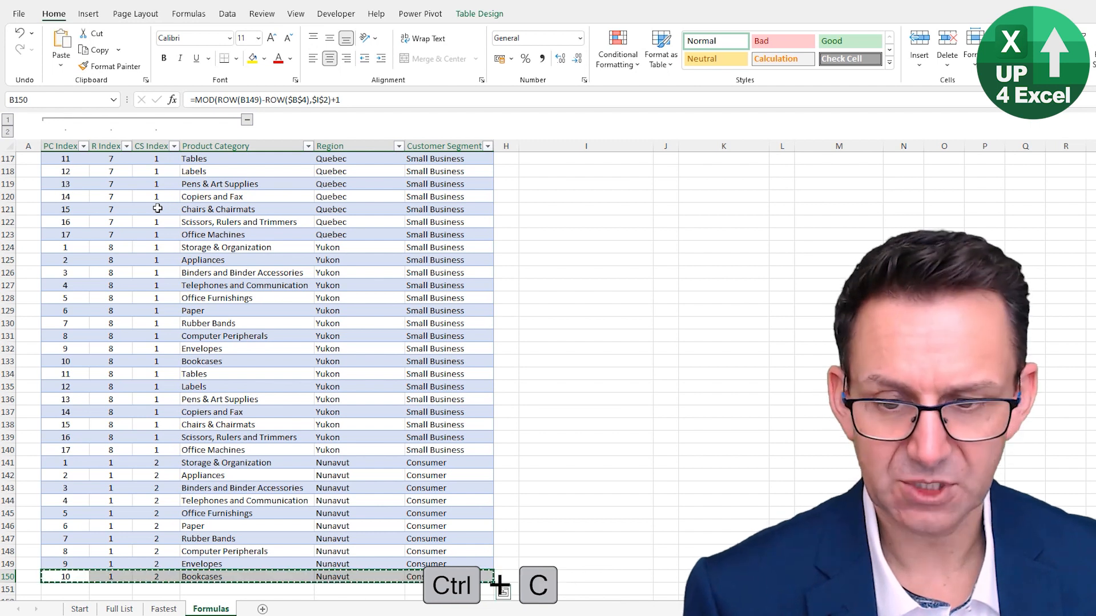
key(shift+Page_Down)
key(shift+Page_Down)
key(shift+Page_Down)
key(shift+Page_Down)
key(shift+Page_Down)
key(shift+Page_Down)
key(shift+Page_Down)
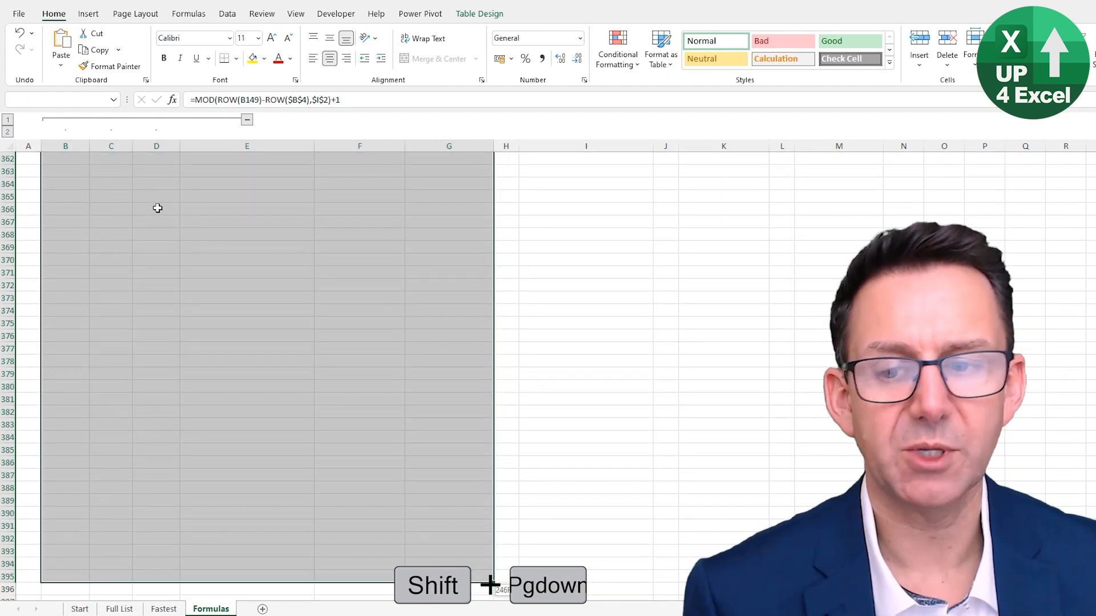
key(shift+Page_Down)
key(shift+Page_Down)
key(shift+Page_Down)
key(shift+Page_Down)
key(shift+Page_Down)
key(shift+Page_Down)
key(shift+Page_Down)
key(shift+Page_Down)
key(shift+Page_Down)
key(shift+Page_Down)
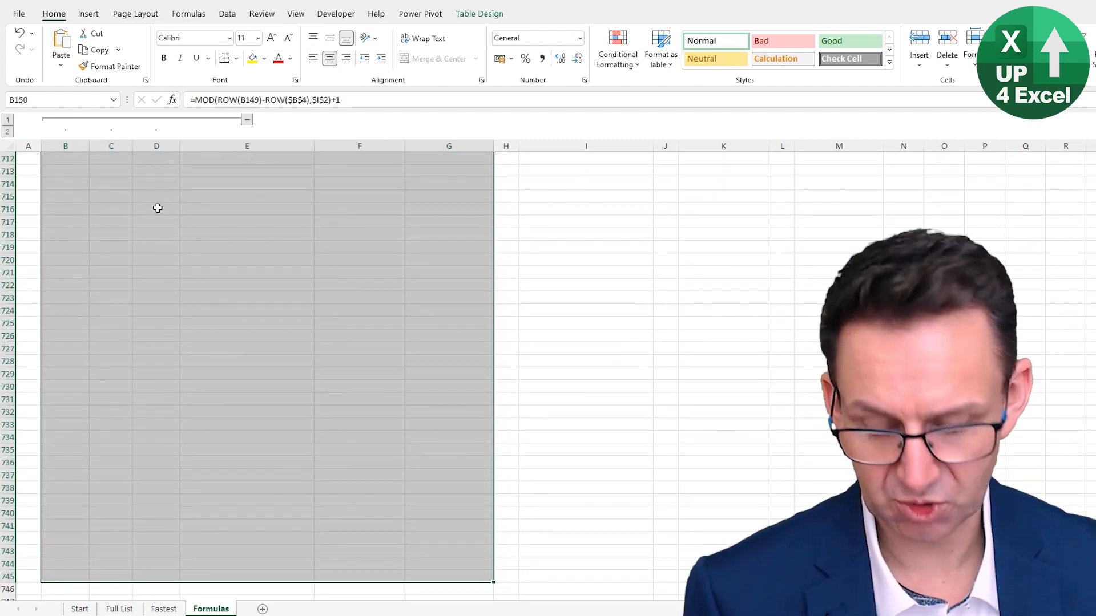
key(ctrl+v)
Look through the extended rows to find where the valid combinations end, and select the first Customer Segment cell beyond them
key(Right)
key(Right)
key(Right)
key(Page_Down)
key(Page_Down)
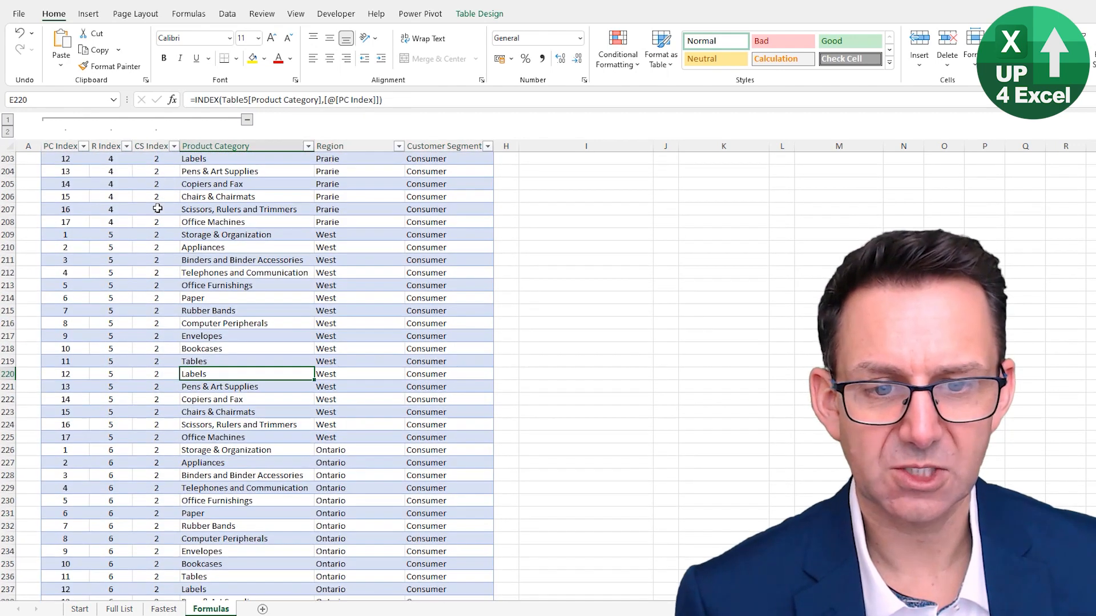
key(Page_Down)
key(Page_Down)
key(Page_Down)
key(Page_Down)
key(Page_Down)
key(Page_Down)
key(Page_Down)
key(Page_Down)
key(Page_Down)
key(Page_Down)
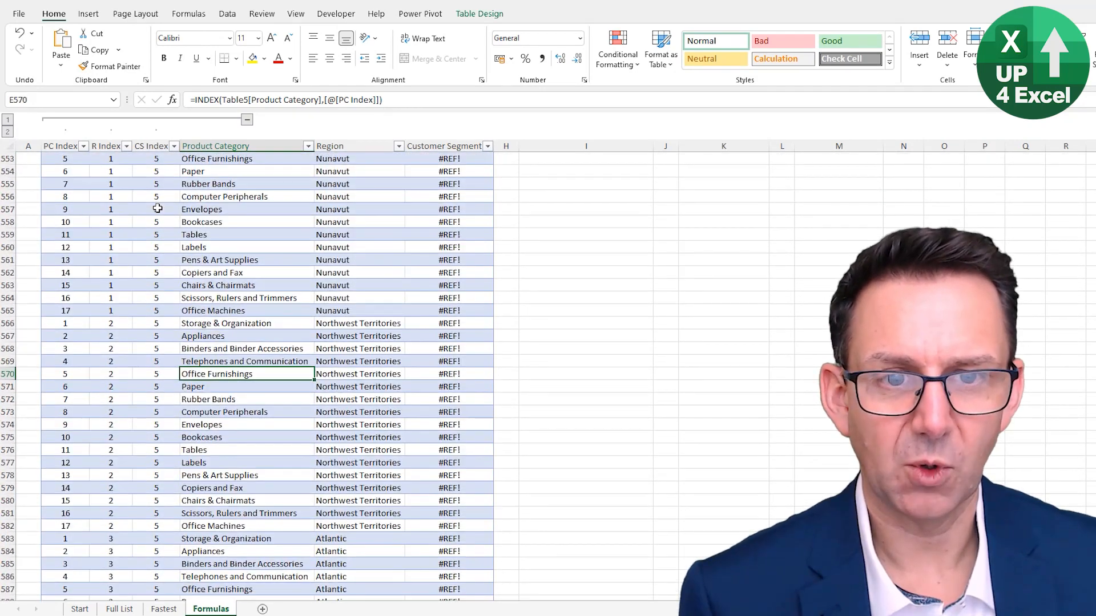
key(Page_Up)
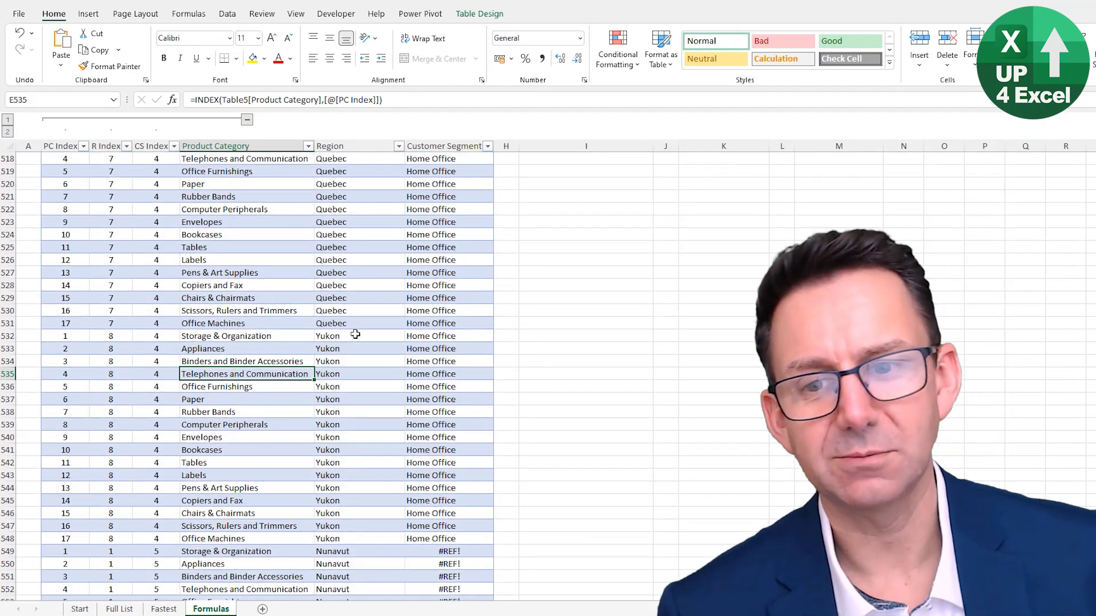
scroll(443, 448, down, 1)
click(449, 513)
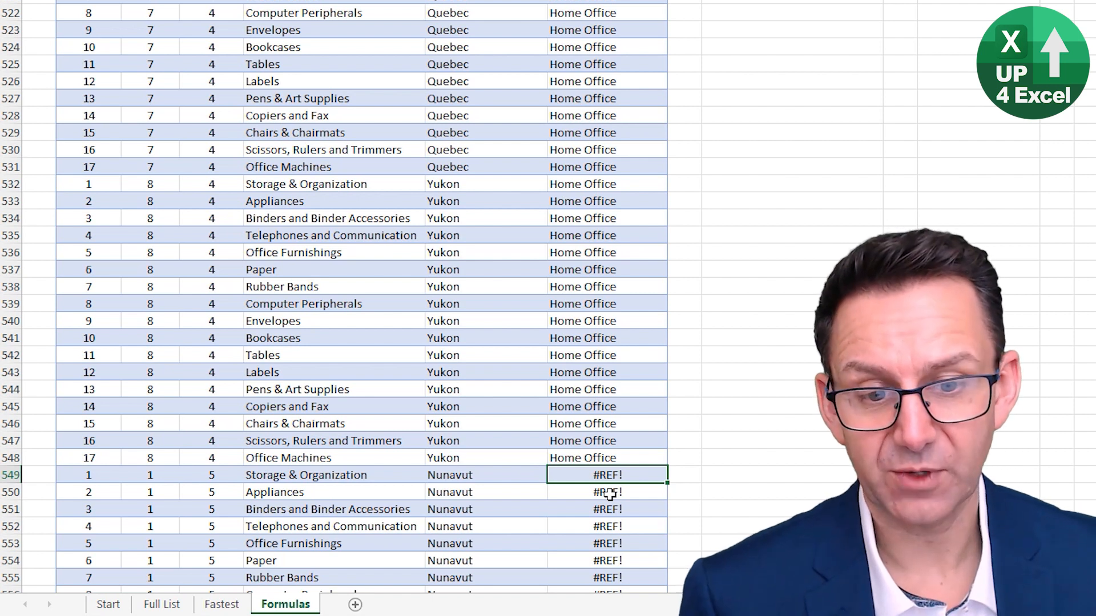
Examine the CS Index value in row 549 and the CS Index formula in the first rows of the table
key(Left)
key(Left)
key(Left)
key(Left)
key(Right)
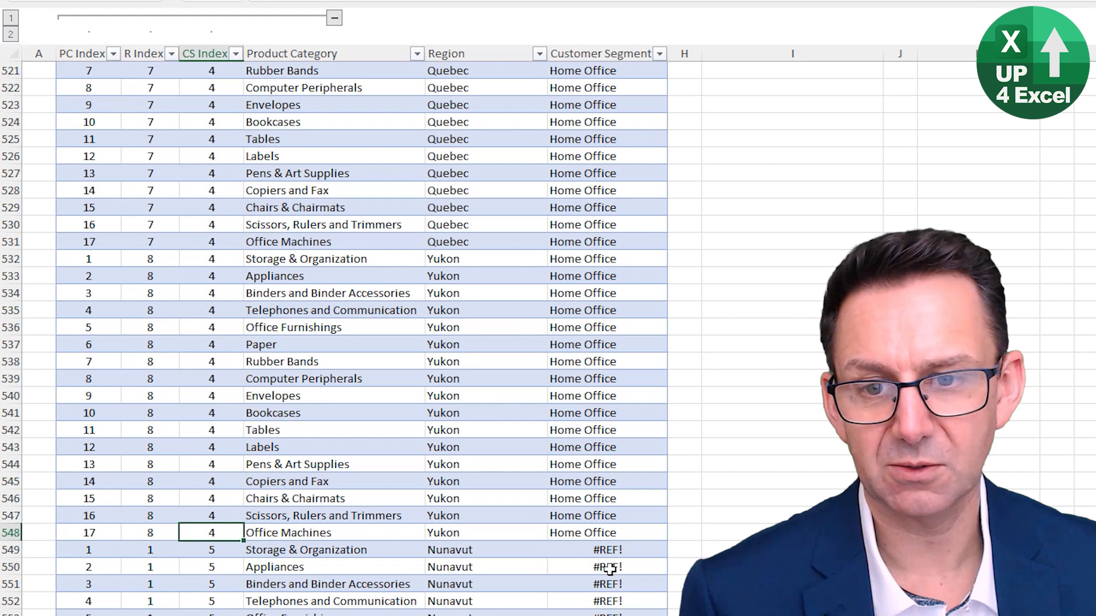
key(ctrl+Up)
key(Down)
key(Down)
key(Down)
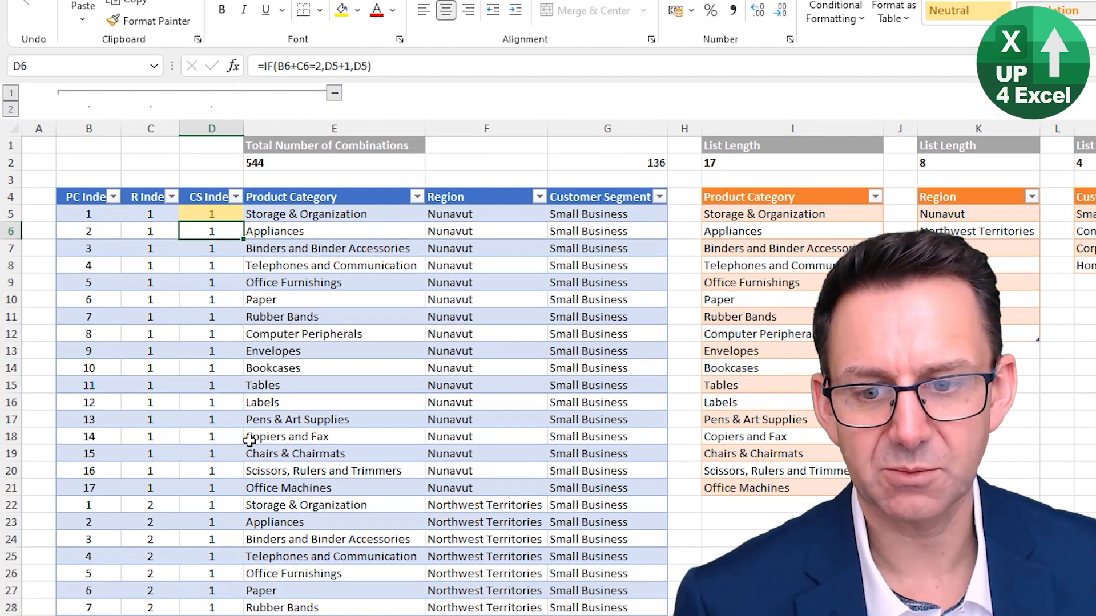
key(ctrl+Down)
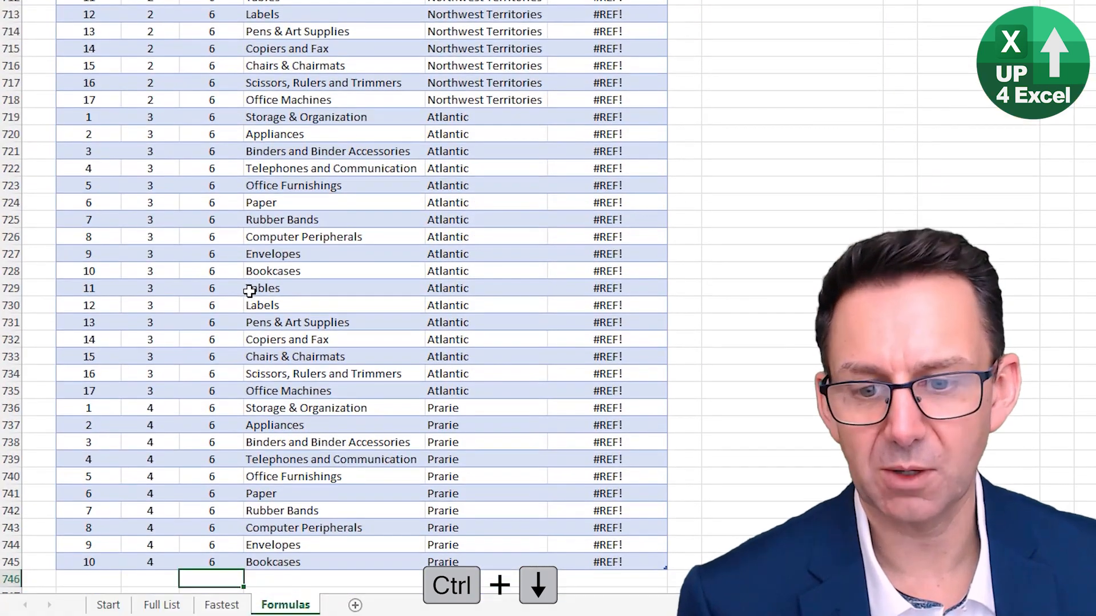
key(Up)
key(Up)
key(Up)
key(Up)
key(Up)
key(Up)
key(Up)
key(Up)
key(Up)
key(Up)
key(Up)
key(Up)
key(Up)
key(Up)
key(Up)
key(Up)
key(Up)
key(Up)
key(Up)
key(Up)
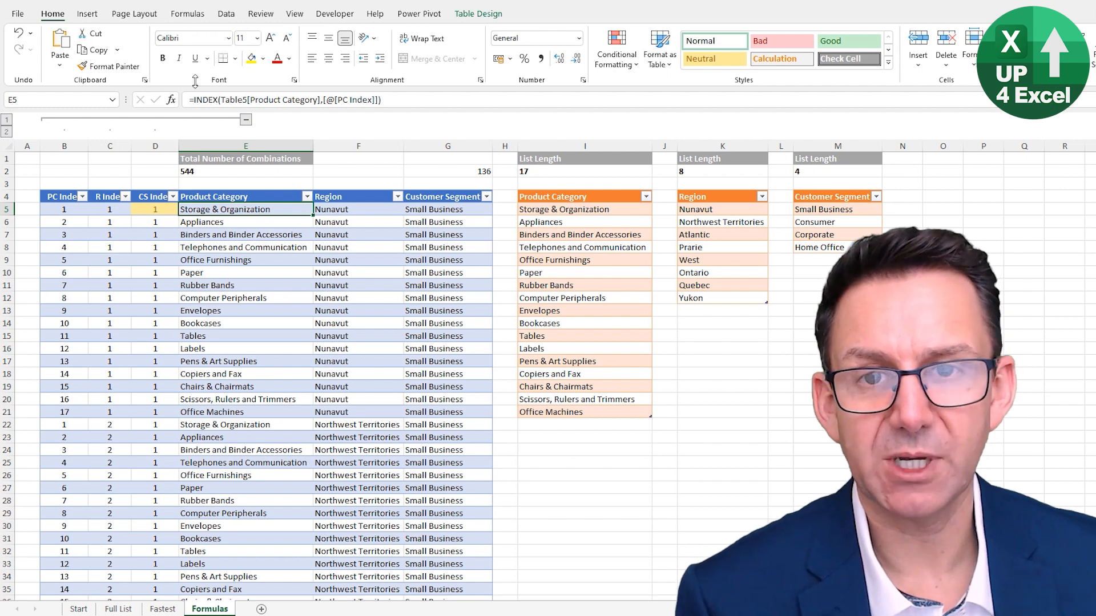
Change the Product Category formula in E5 to =IF([@[CS Index]]>$M$2,"",INDEX(Table5[Product Category],[@[PC Index]]))
click(192, 100)
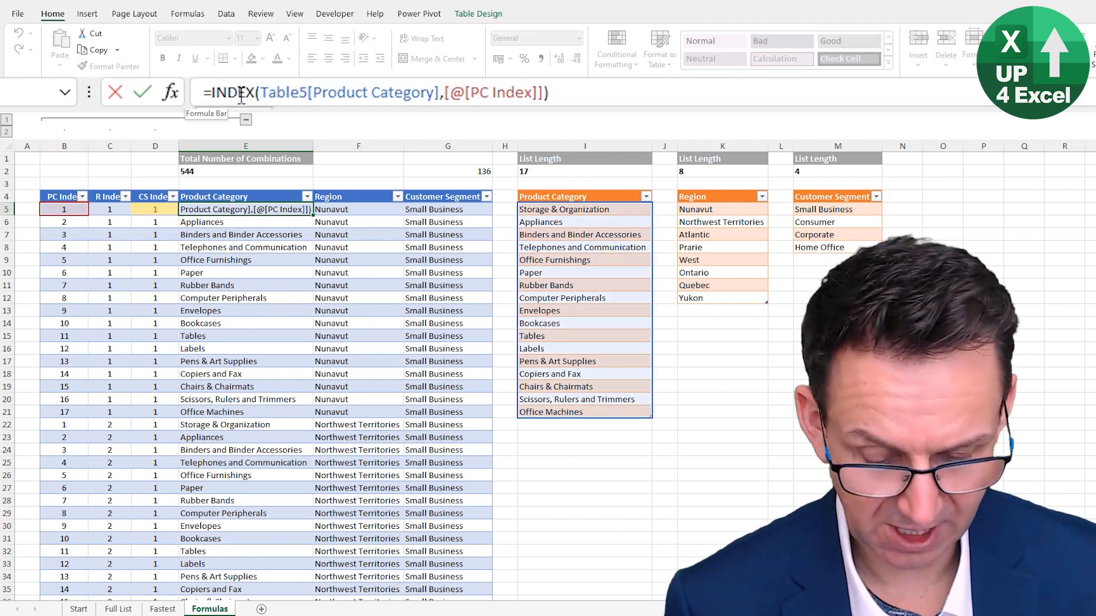
text(if()
click(163, 209)
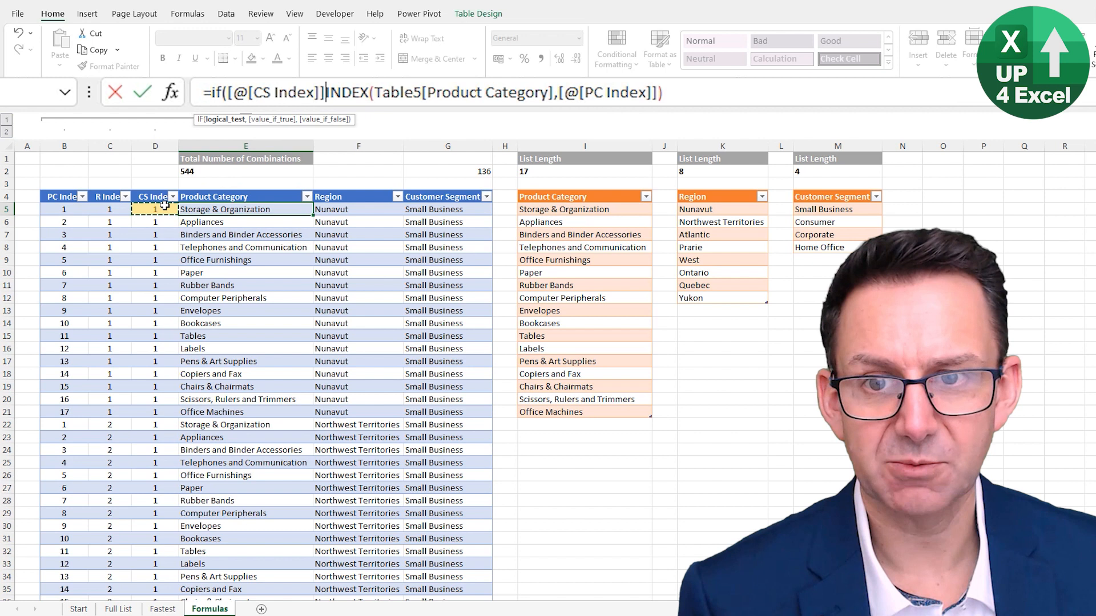
text(>)
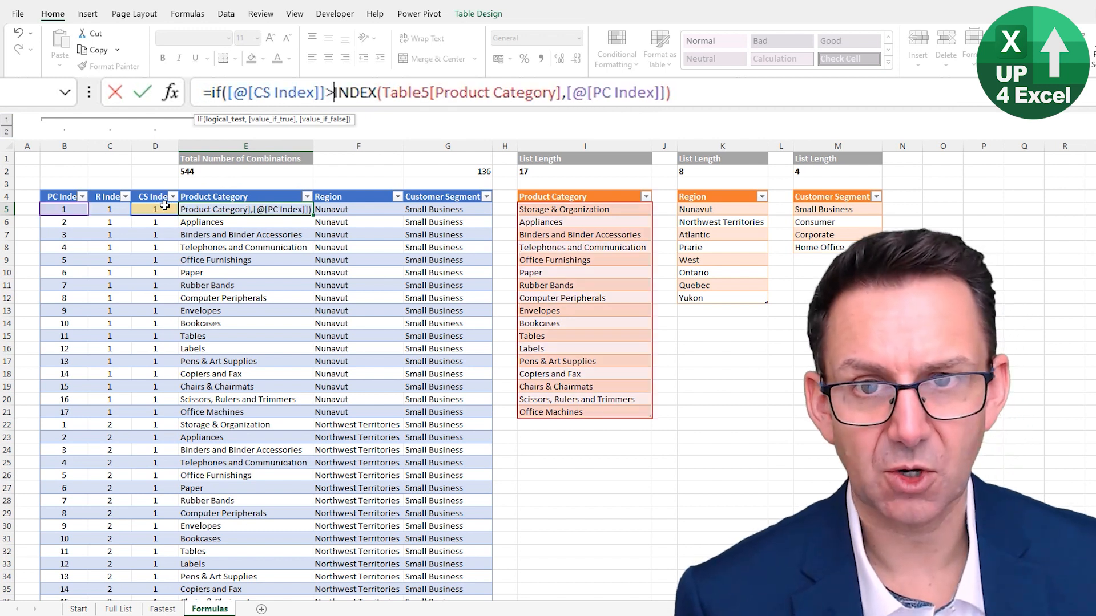
click(822, 172)
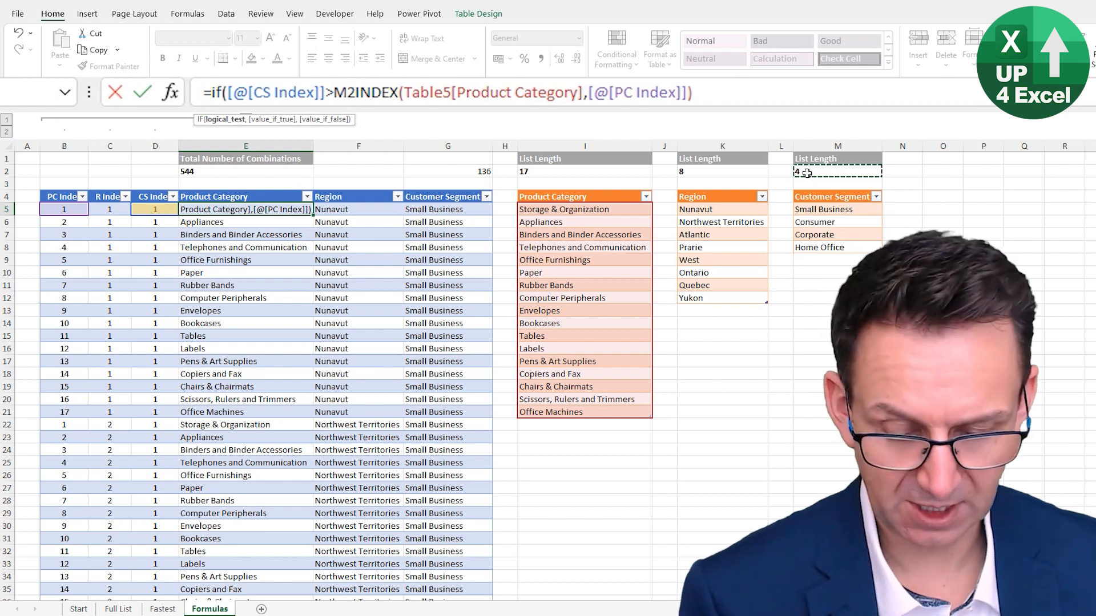
key(F4)
text(,)
text("")
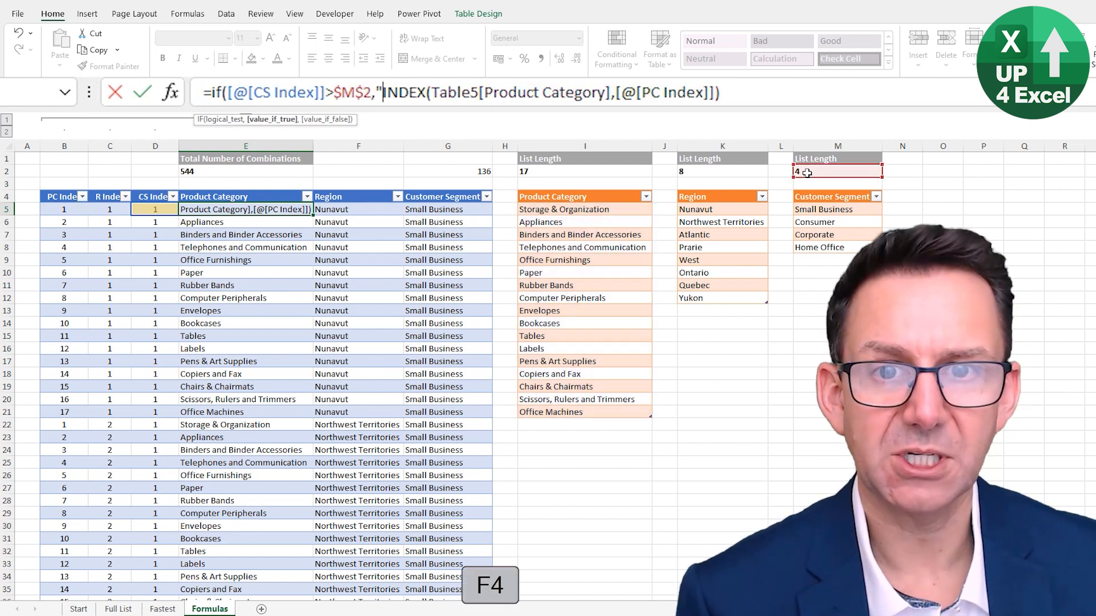
text(,)
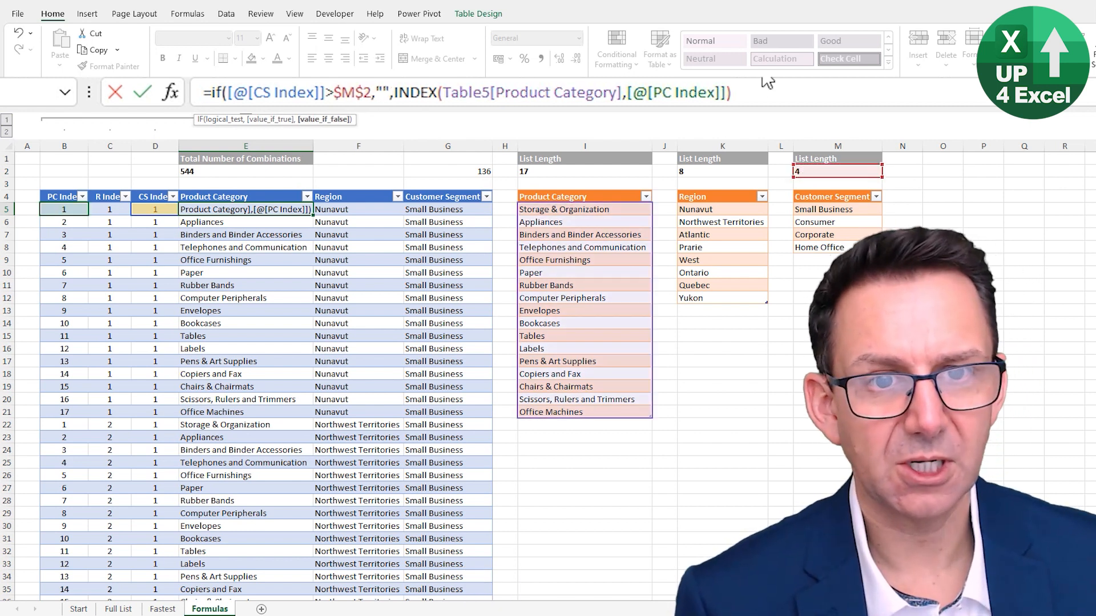
click(747, 96)
text())
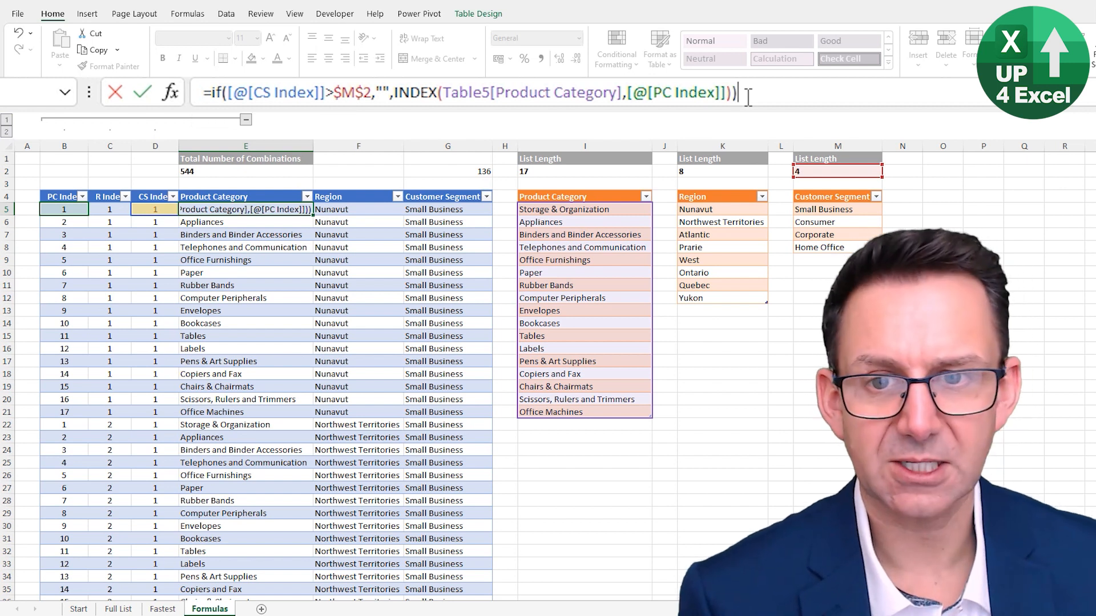
key(Return)
Copy the IF([@[CS Index]]>$M$2,"", portion from E5 and wrap the Region INDEX formula in F5 with it, adding the closing bracket
key(Up)
key(Right)
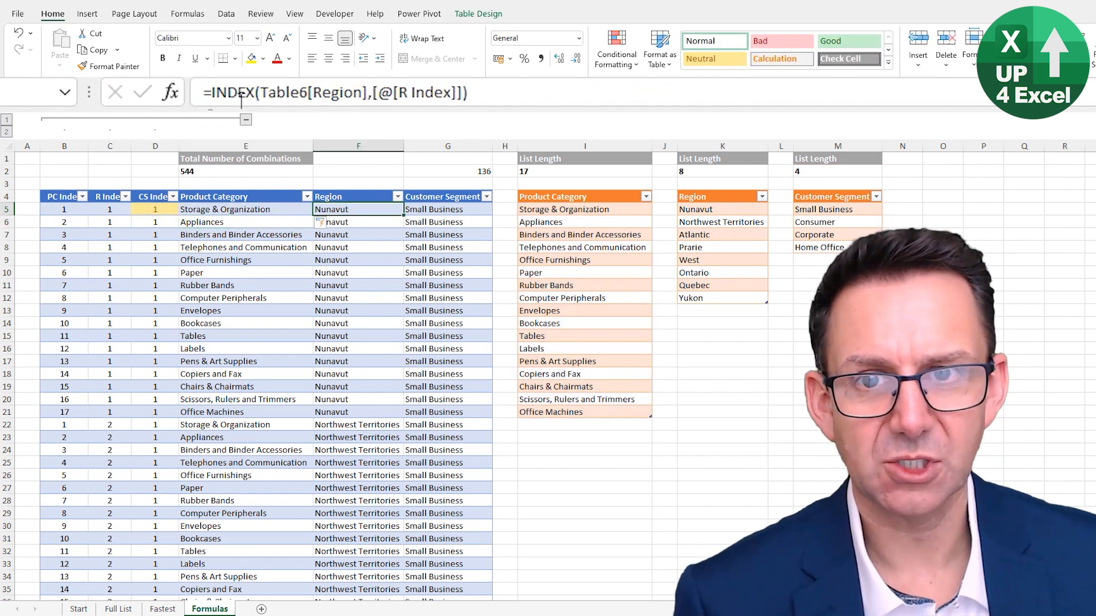
click(199, 207)
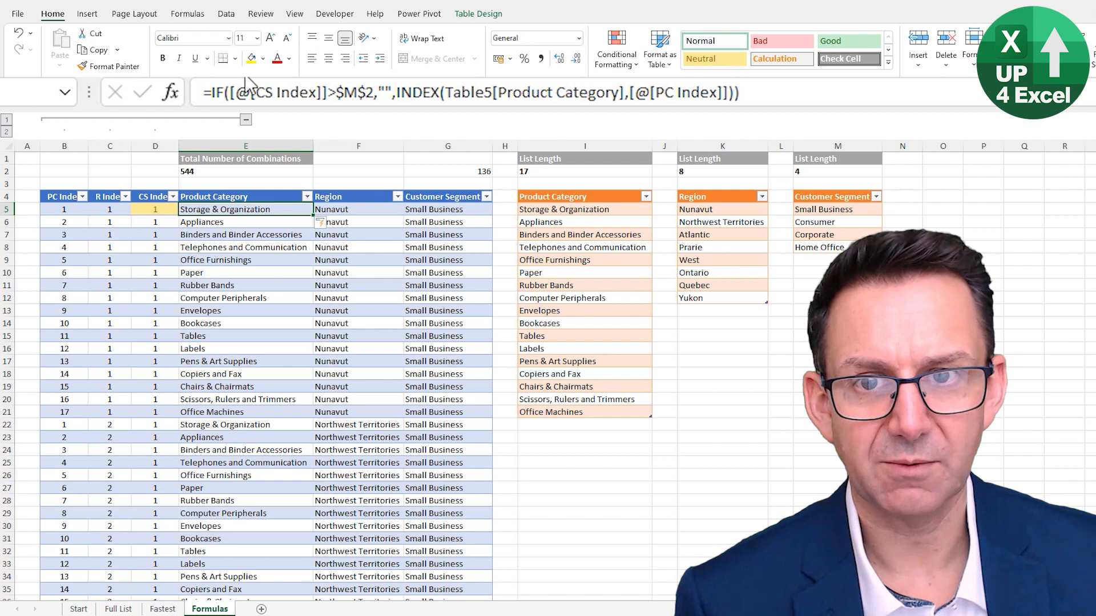
drag(211, 93, 393, 102)
key(ctrl+c)
key(Return)
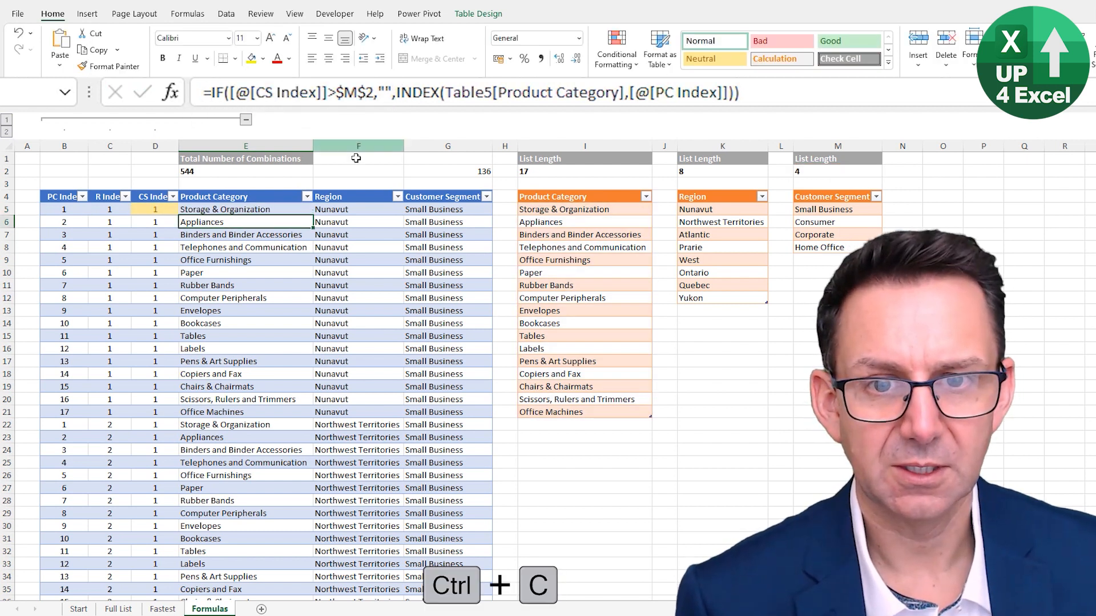
click(338, 211)
click(214, 92)
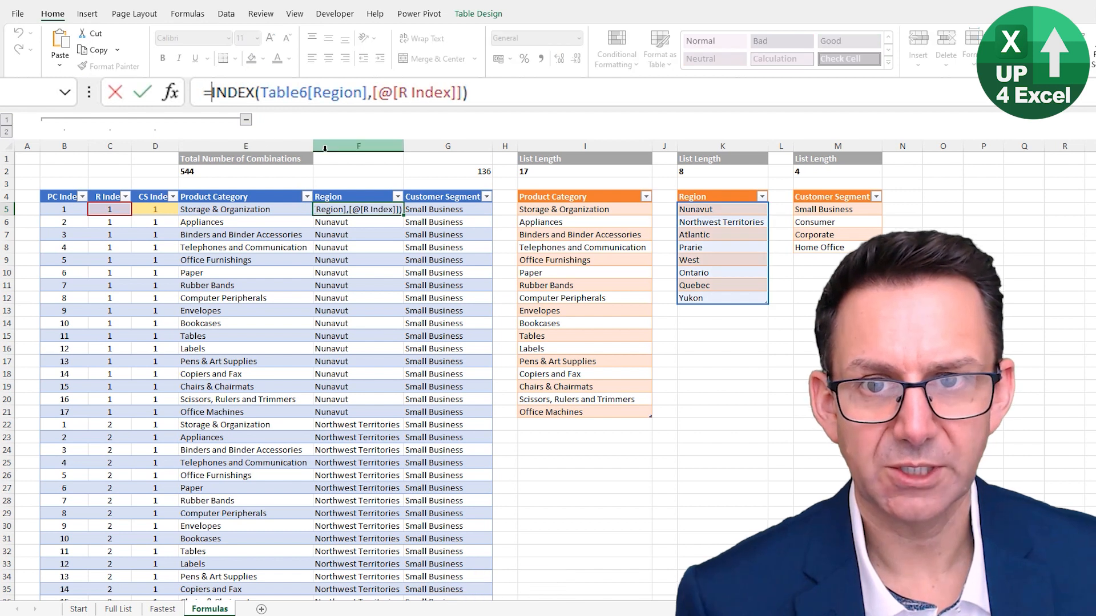
key(ctrl+v)
click(713, 96)
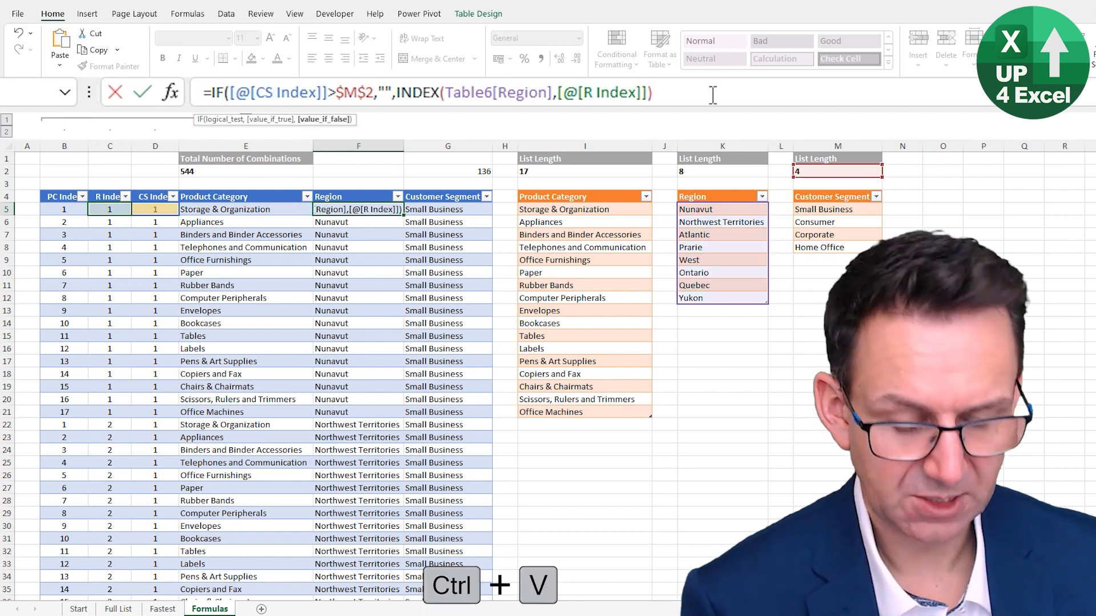
text())
key(Return)
Wrap the Customer Segment formula in G5 to read =IF([@[CS Index]]>$M$2,"",INDEX(Table7[Customer Segment],[@[CS Index]]))
key(Up)
key(Right)
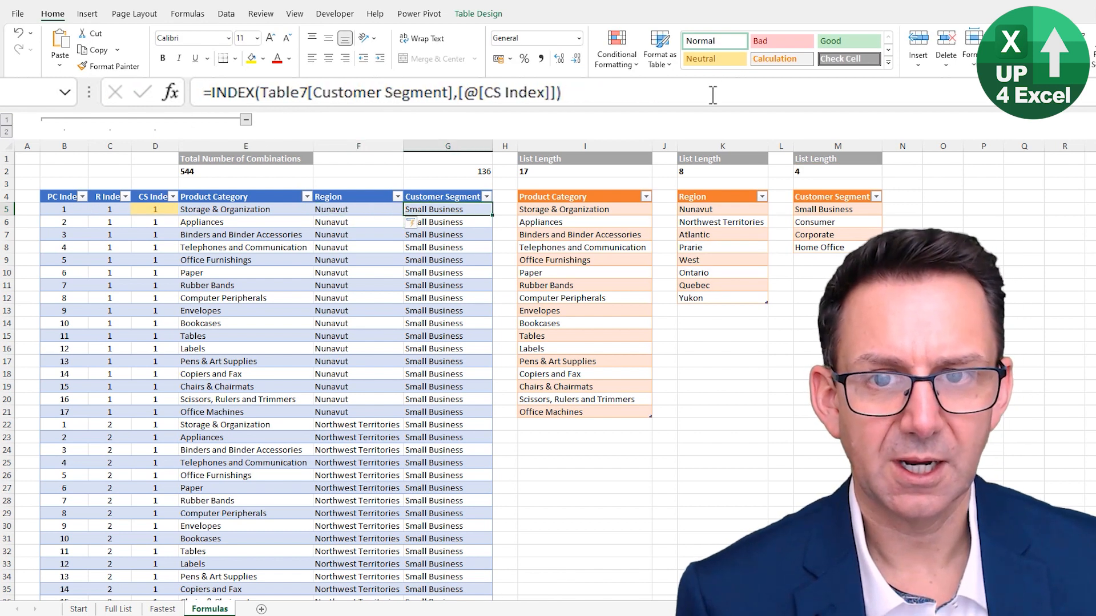
key(F2)
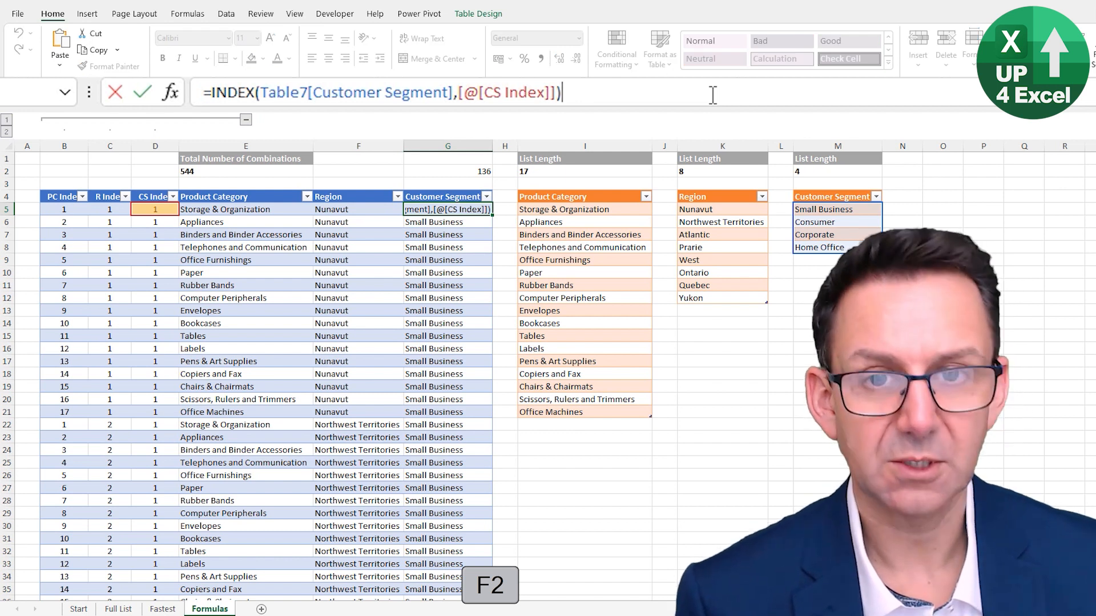
key(ctrl+Home)
key(ctrl+v)
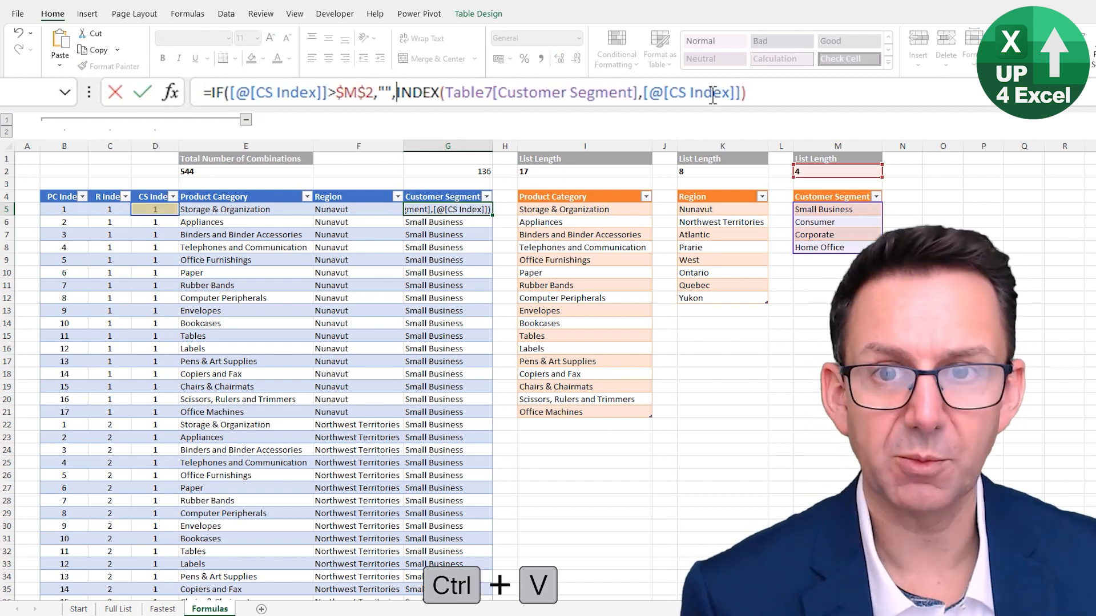
key(ctrl+End)
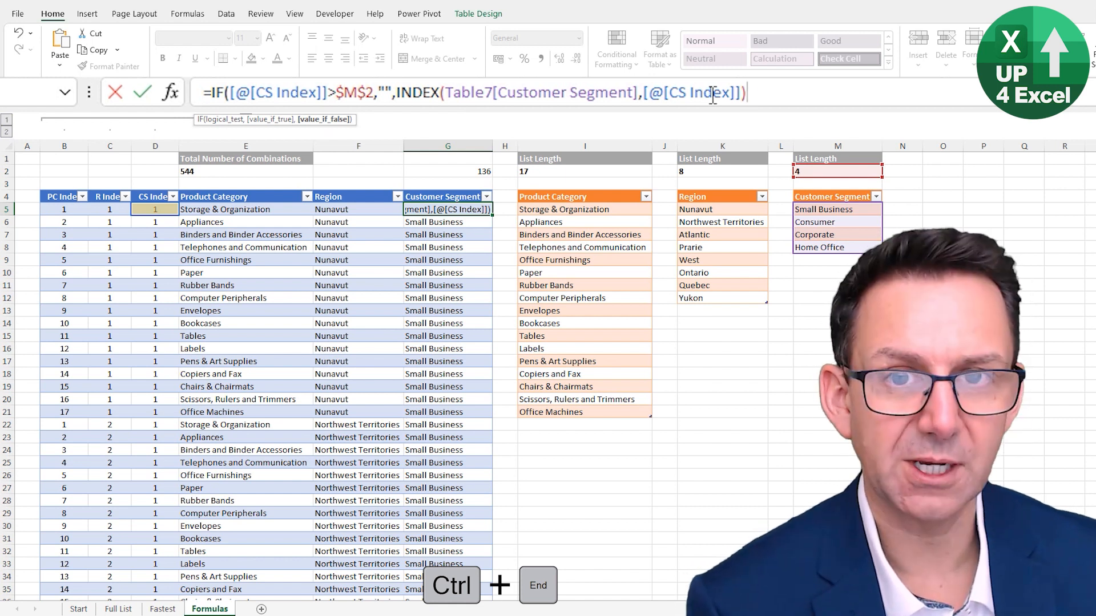
text())
key(Return)
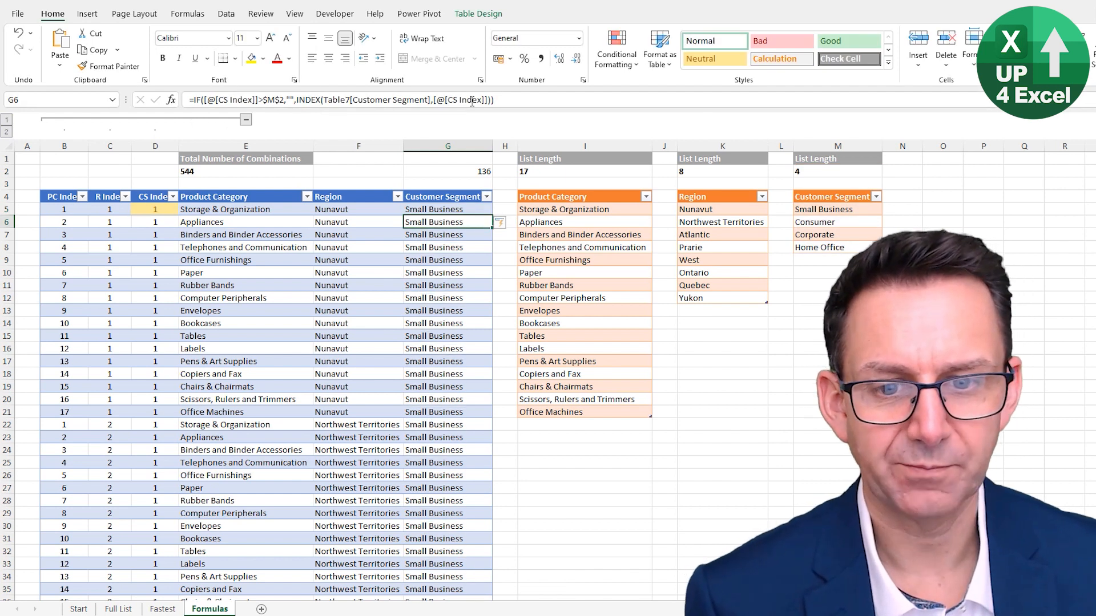
Look down the combinations table to check how the rows beyond the last valid combination are displayed
key(Page_Down)
key(Page_Down)
key(Page_Down)
key(Page_Down)
key(Page_Down)
key(Page_Down)
key(Page_Down)
key(Page_Down)
key(Page_Down)
key(Page_Down)
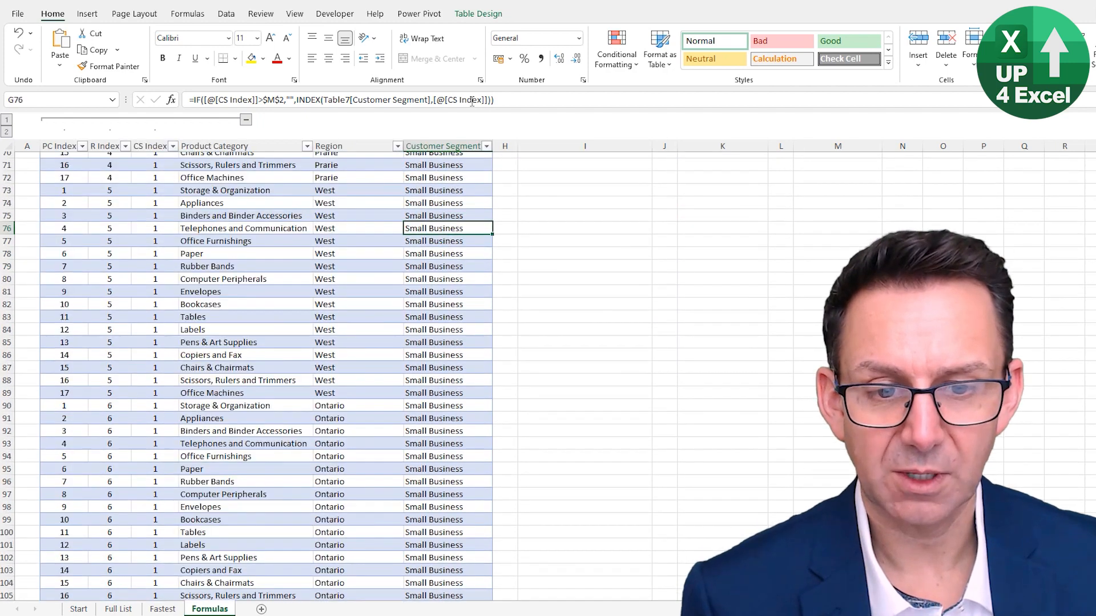
key(Page_Down)
key(Page_Down)
key(Page_Down)
key(Page_Down)
key(Page_Down)
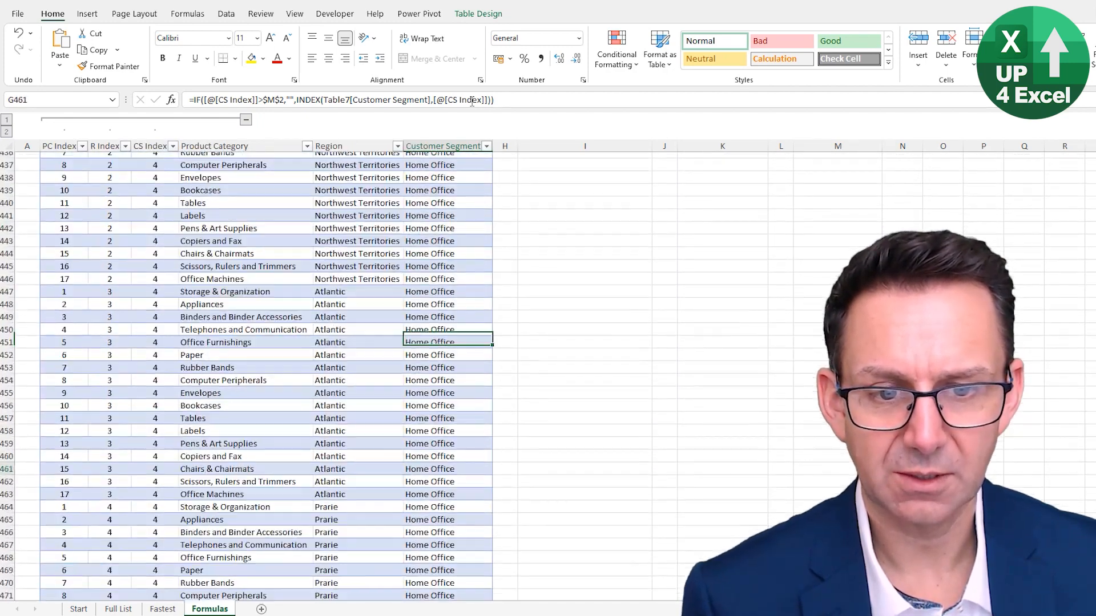
key(Down)
key(Down)
key(Down)
key(Down)
key(Down)
key(Down)
key(Down)
key(Down)
key(Down)
key(Down)
key(Down)
key(Down)
key(Down)
key(Down)
key(Down)
key(Down)
key(Down)
key(Down)
key(Down)
key(Down)
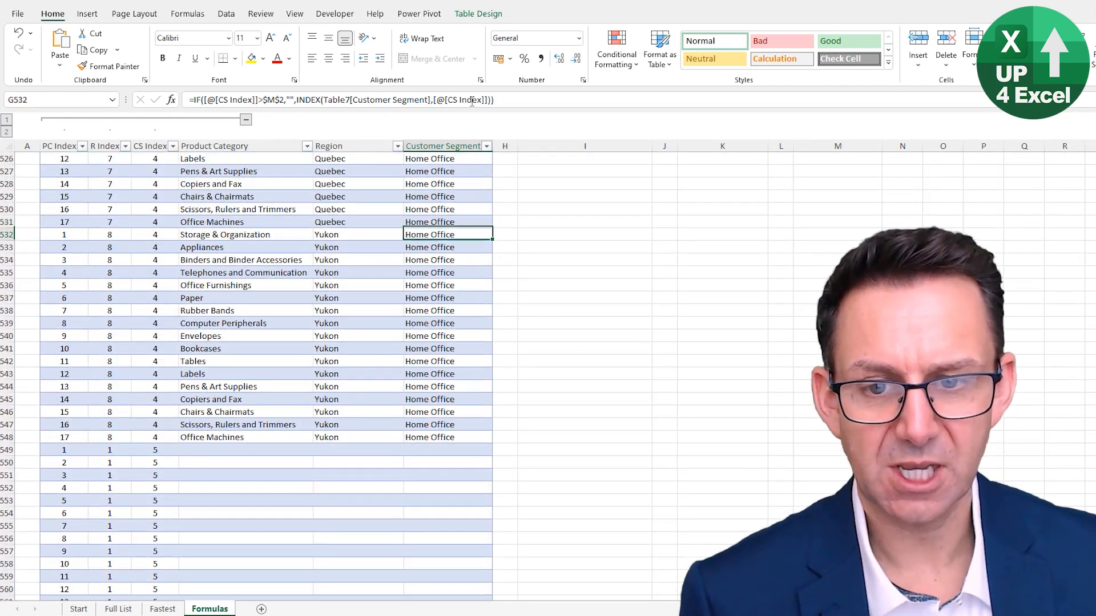
key(Down)
key(Down)
key(Down)
key(Down)
key(Down)
key(Down)
key(Down)
key(Down)
key(Down)
key(Down)
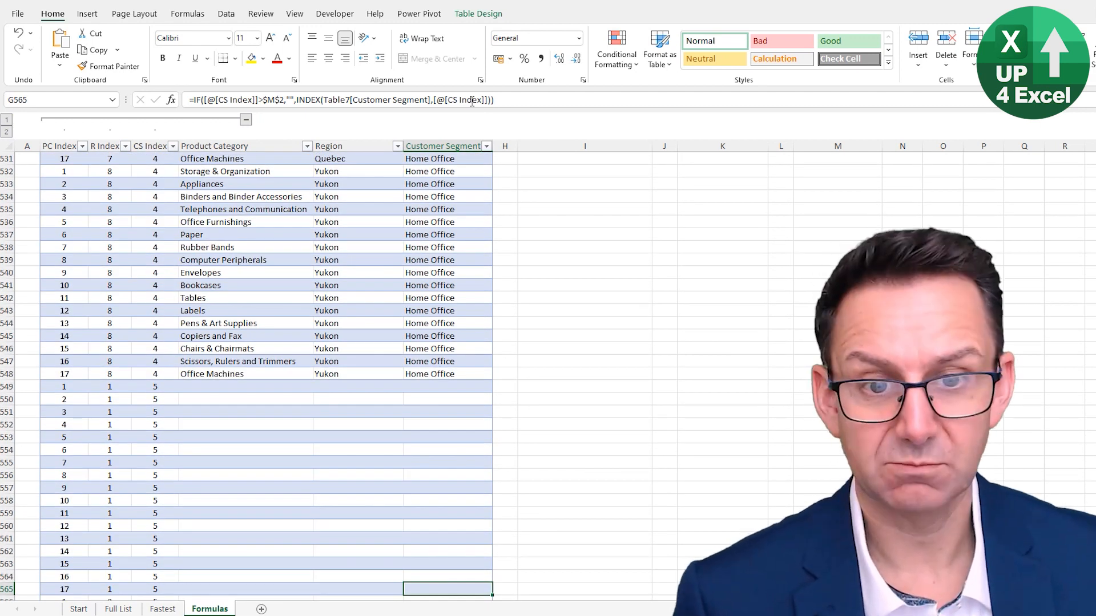
Add Intermediate Excelers to the Customer Segment source list in M9, directly below Home Office
key(ctrl+Up)
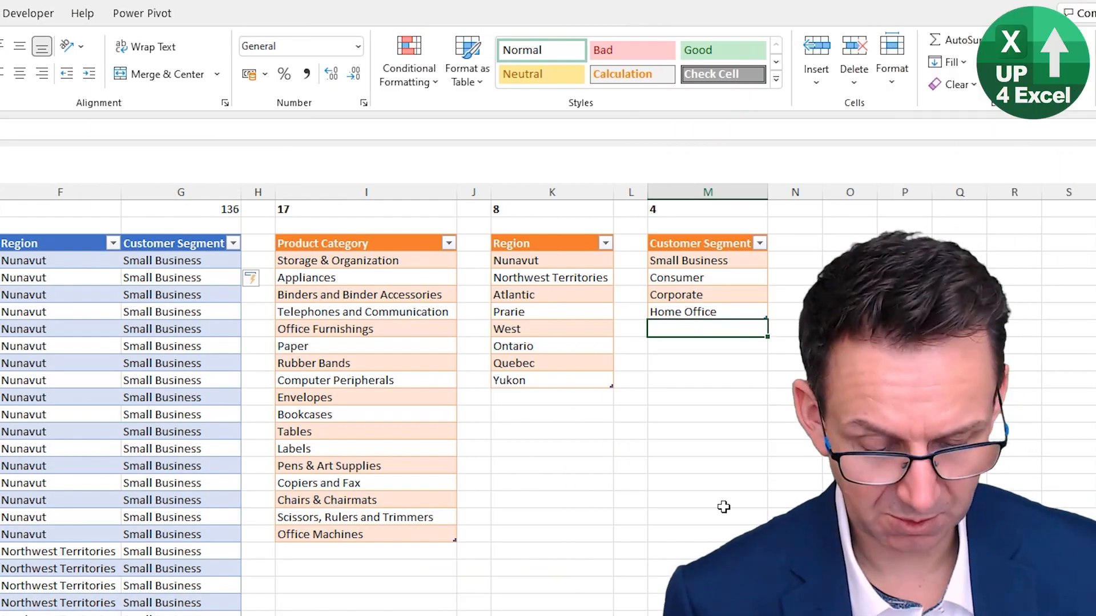
text(Intermediate E)
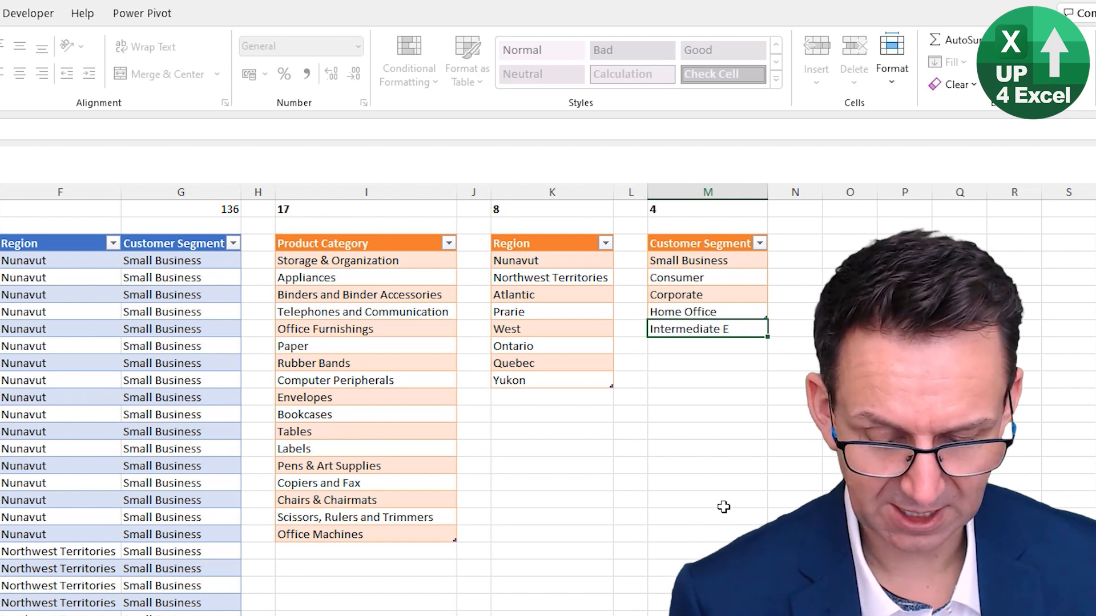
text(xcelers)
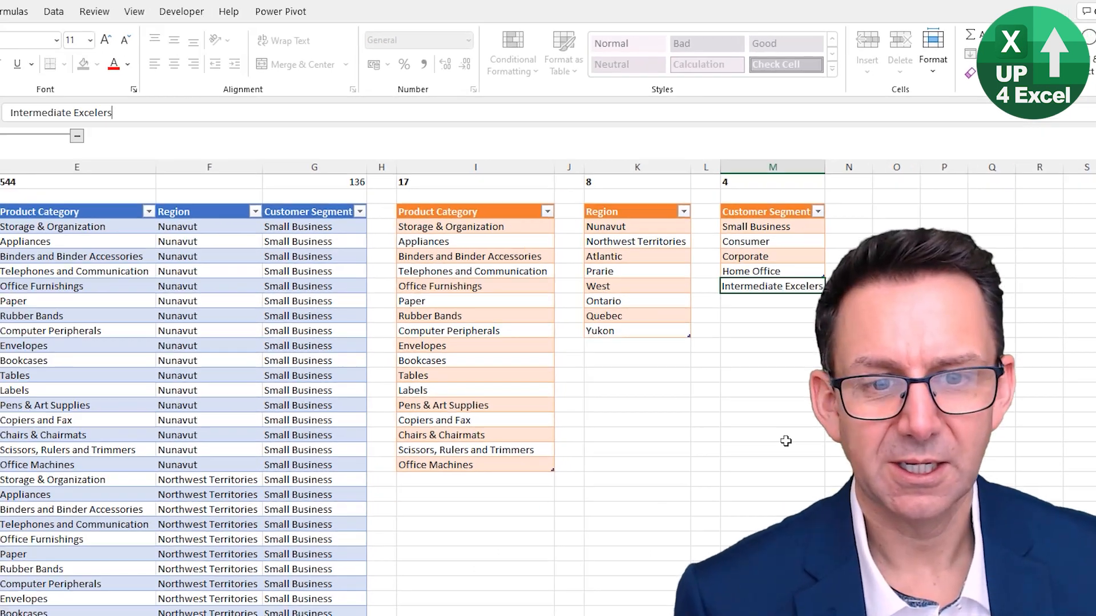
key(Return)
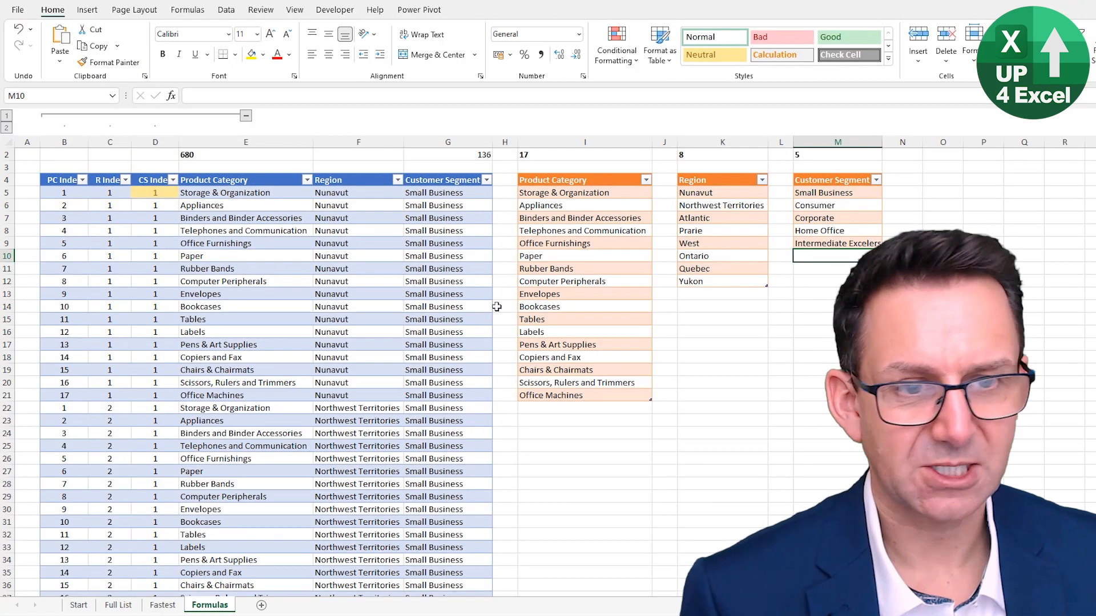
Check the end of the combinations table for the rows belonging to the Intermediate Excelers segment
click(237, 226)
key(ctrl+Down)
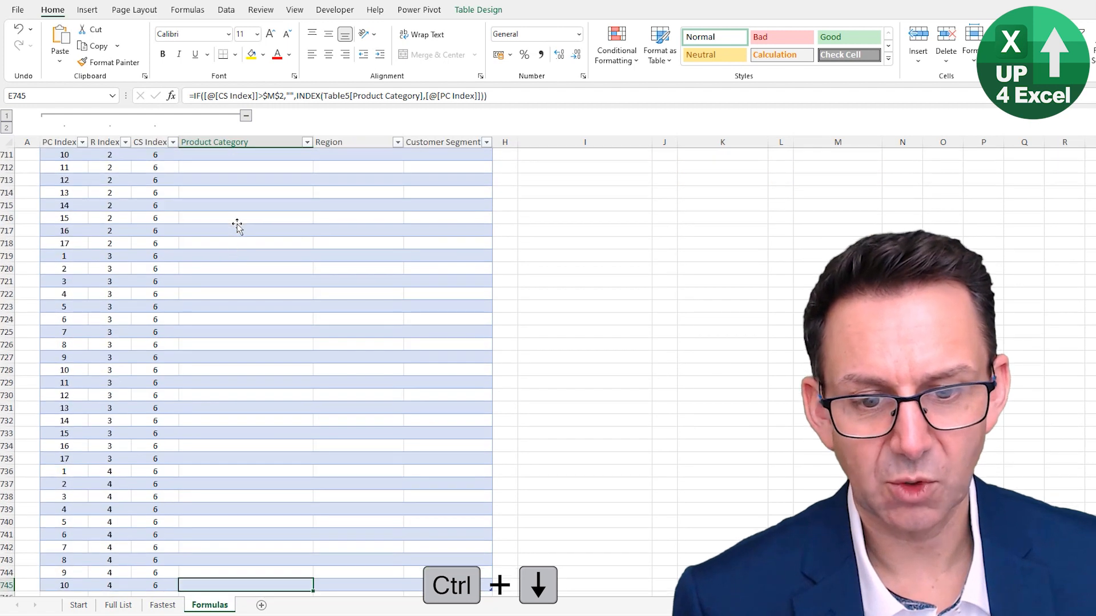
key(Page_Up)
key(Page_Up)
key(Page_Down)
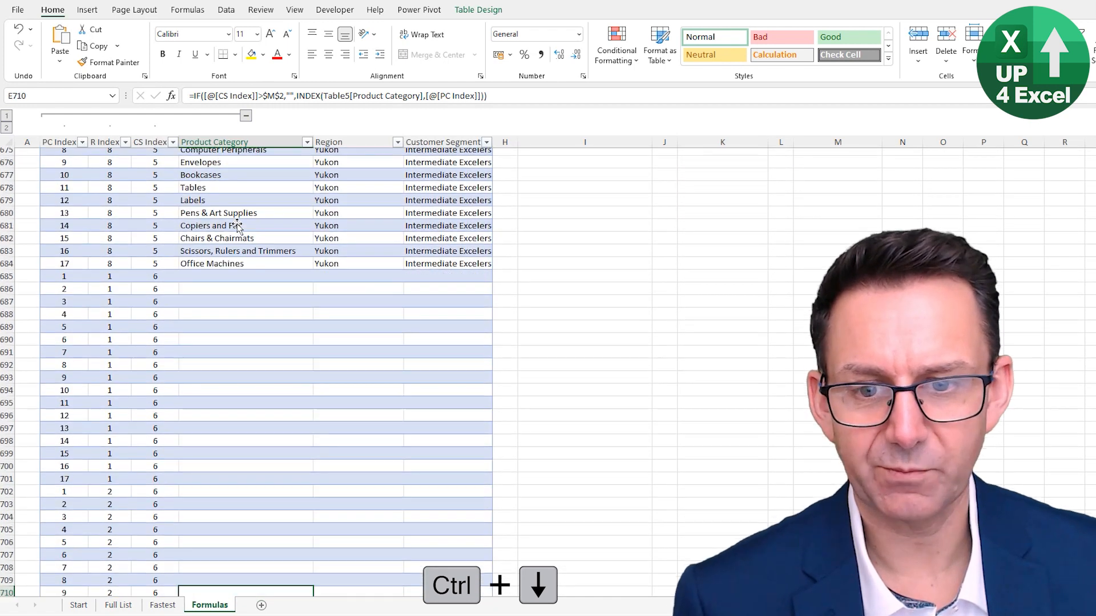
click(445, 244)
scroll(799, 236, up, 7)
Add Test to the Customer Segment source list in M10, directly below Intermediate Excelers
click(791, 194)
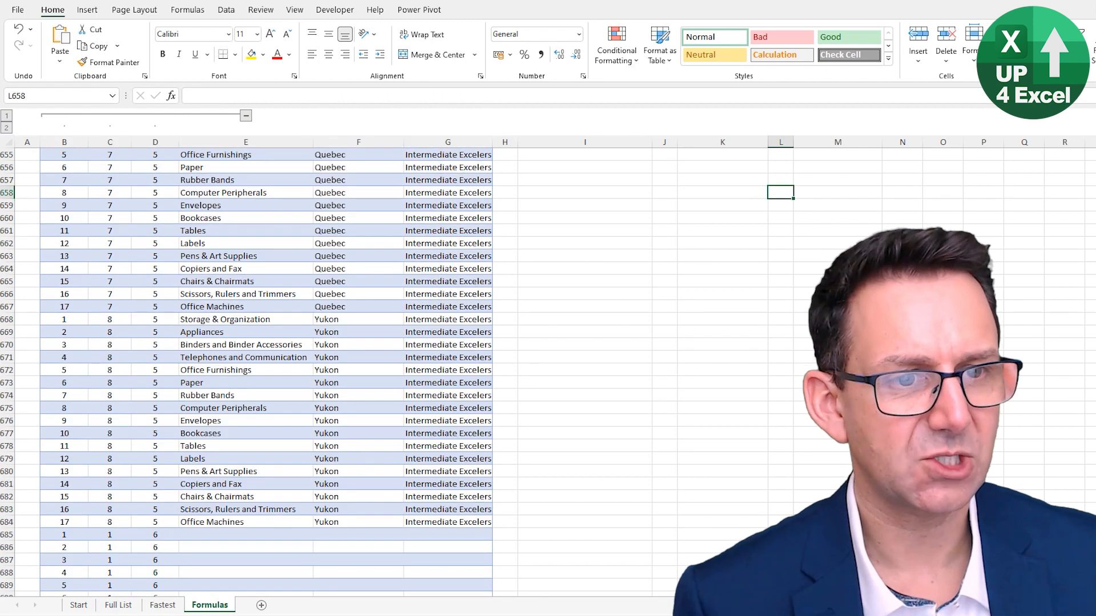
key(ctrl+Up)
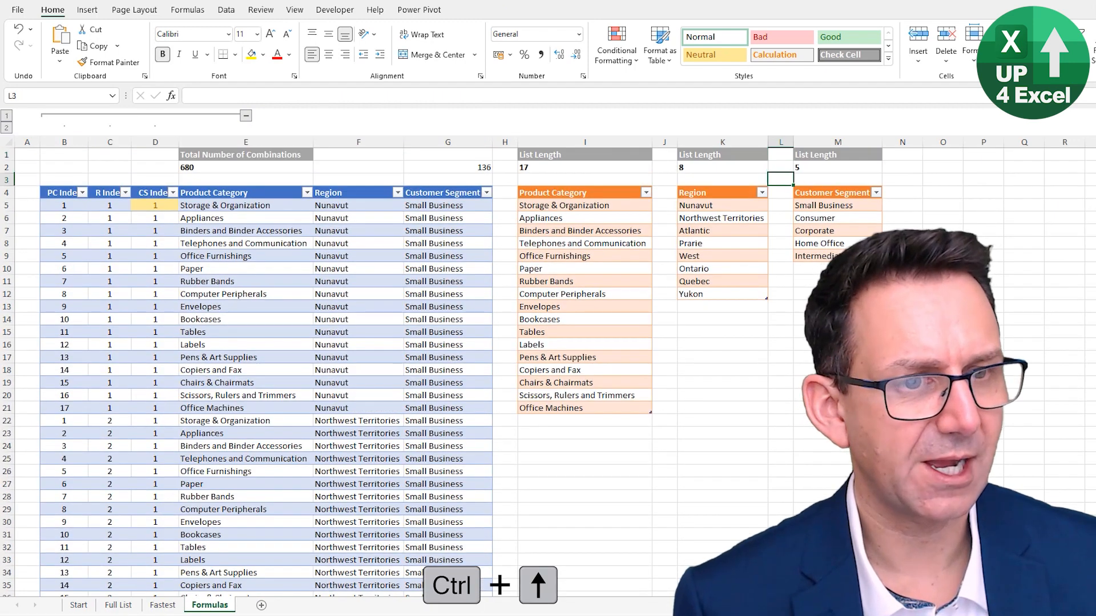
key(Right)
key(ctrl+Down)
key(ctrl+Down)
key(ctrl+Up)
key(Up)
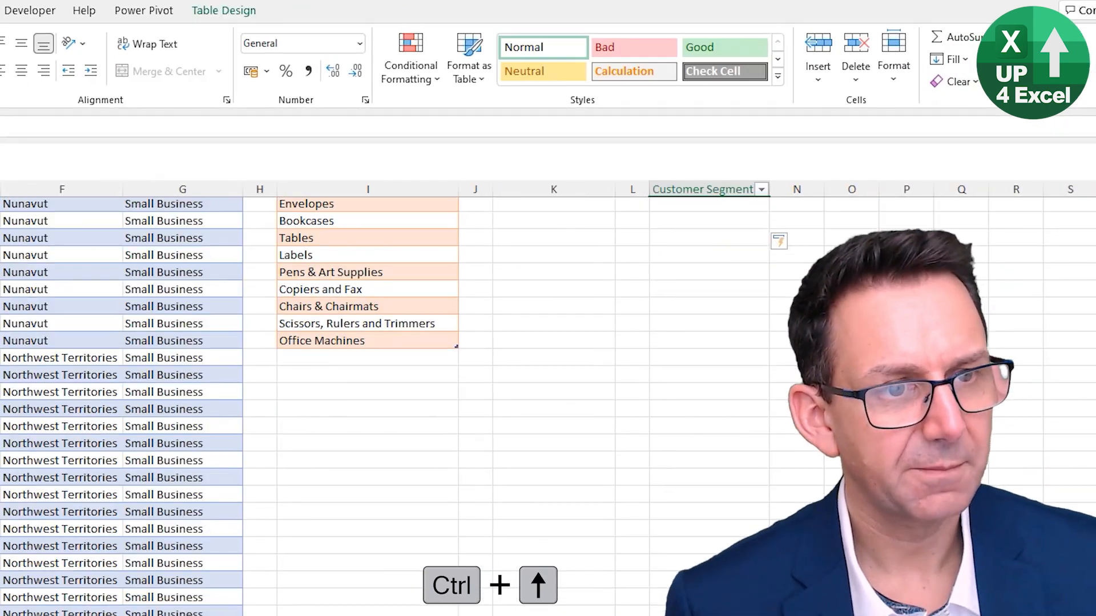
key(ctrl+Up)
key(ctrl+Up)
key(ctrl+Up)
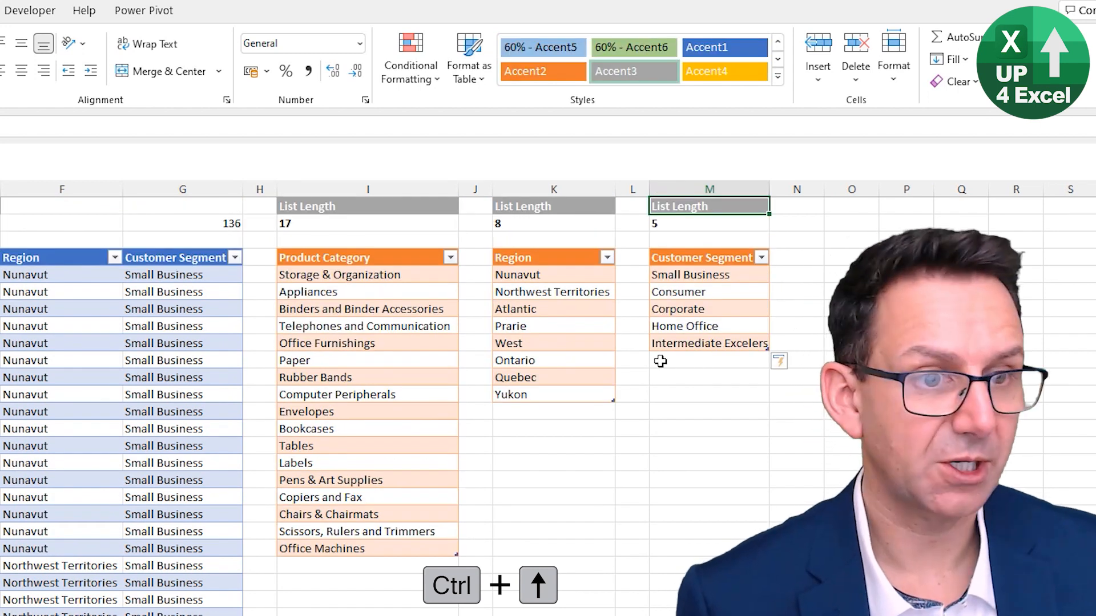
click(679, 360)
text(Test)
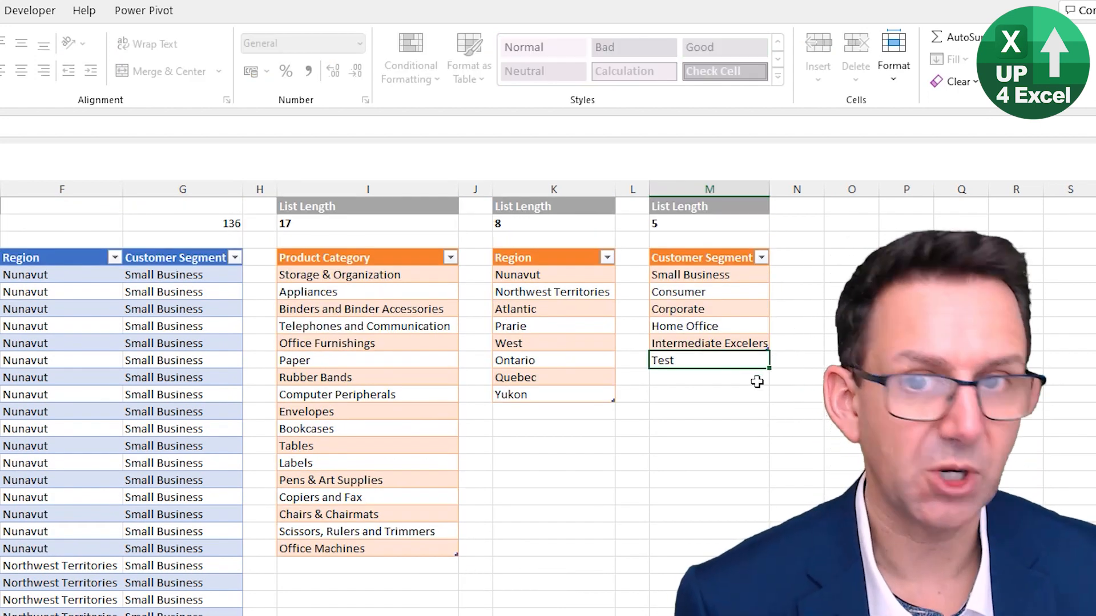
key(Return)
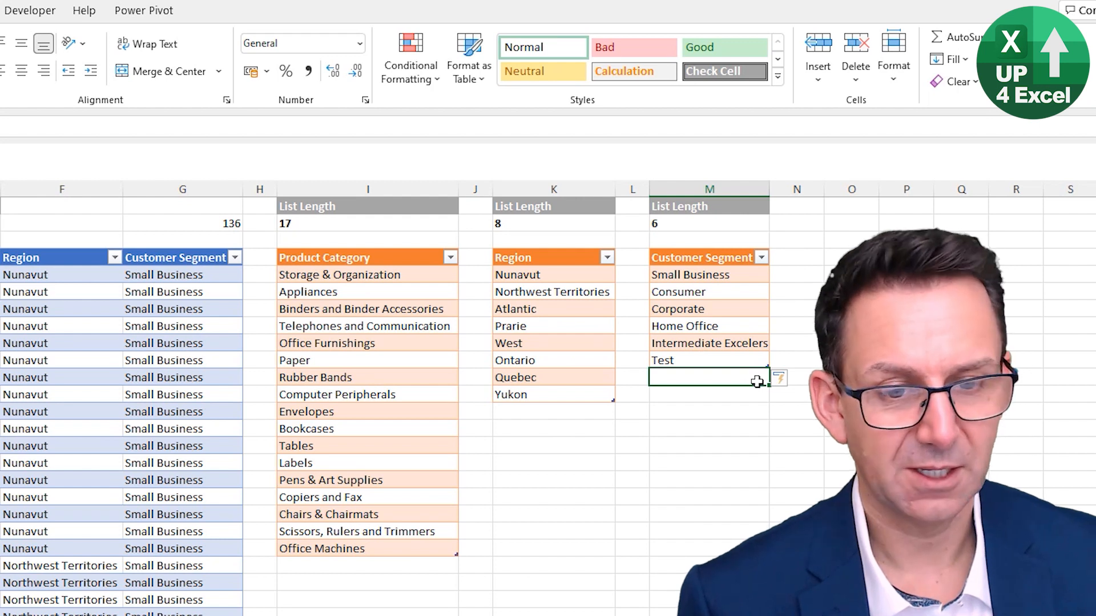
Add Test 2 and Test 3 to the Customer Segment source list in M11 and M12, directly below Test
text(Test)
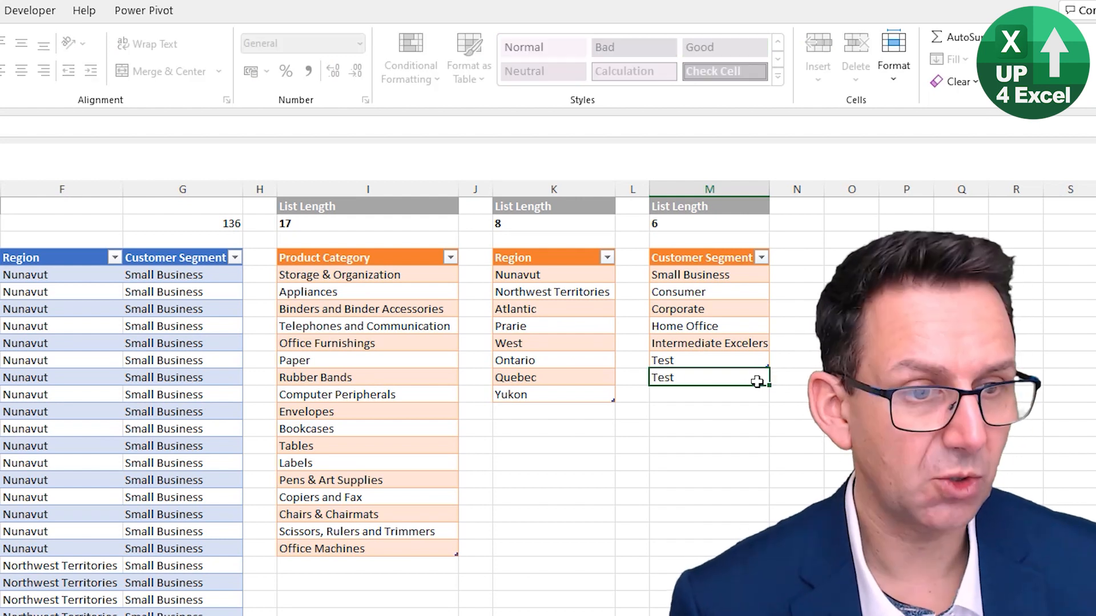
text( 2)
key(Return)
text(Test )
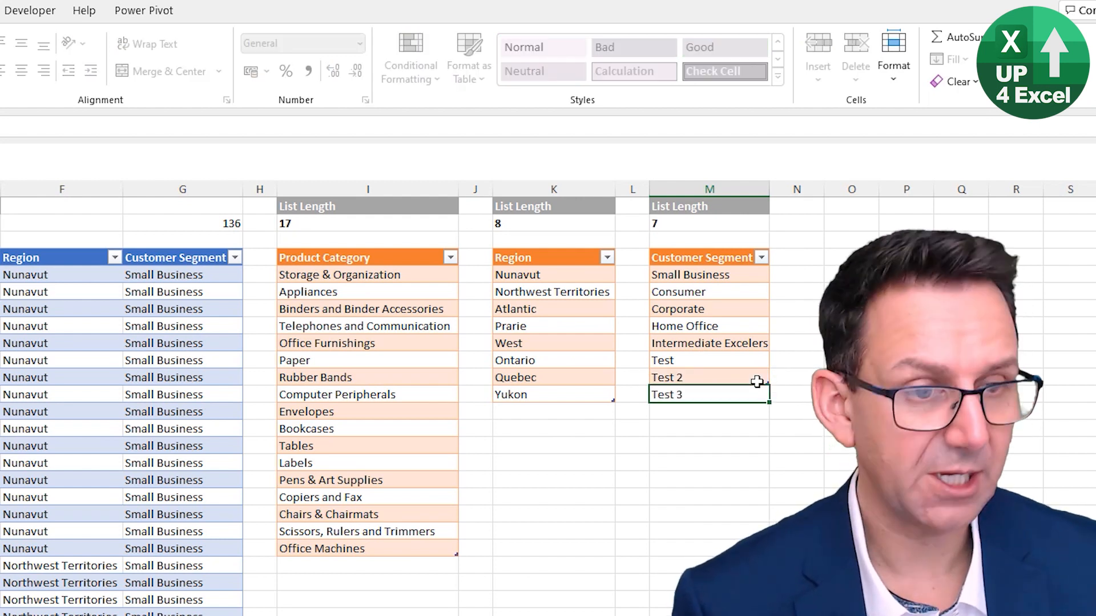
text(3)
key(Return)
Extend the combinations table by filling the formulas of its last row, row 745, down to row 1100
key(ctrl+Left)
key(ctrl+Left)
key(ctrl+Down)
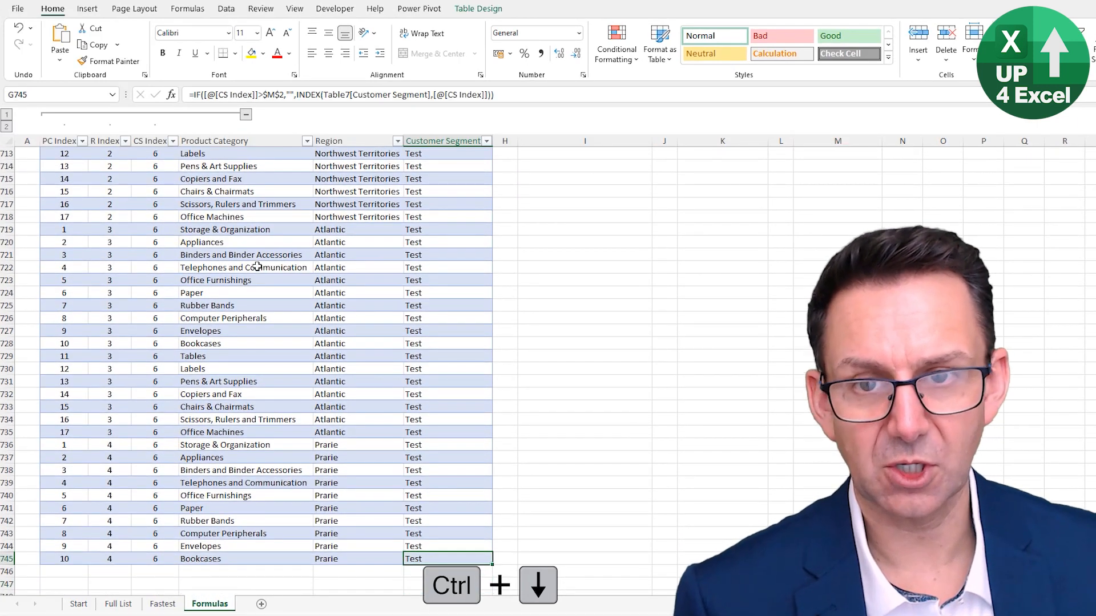
scroll(367, 404, down, 4)
drag(62, 405, 492, 547)
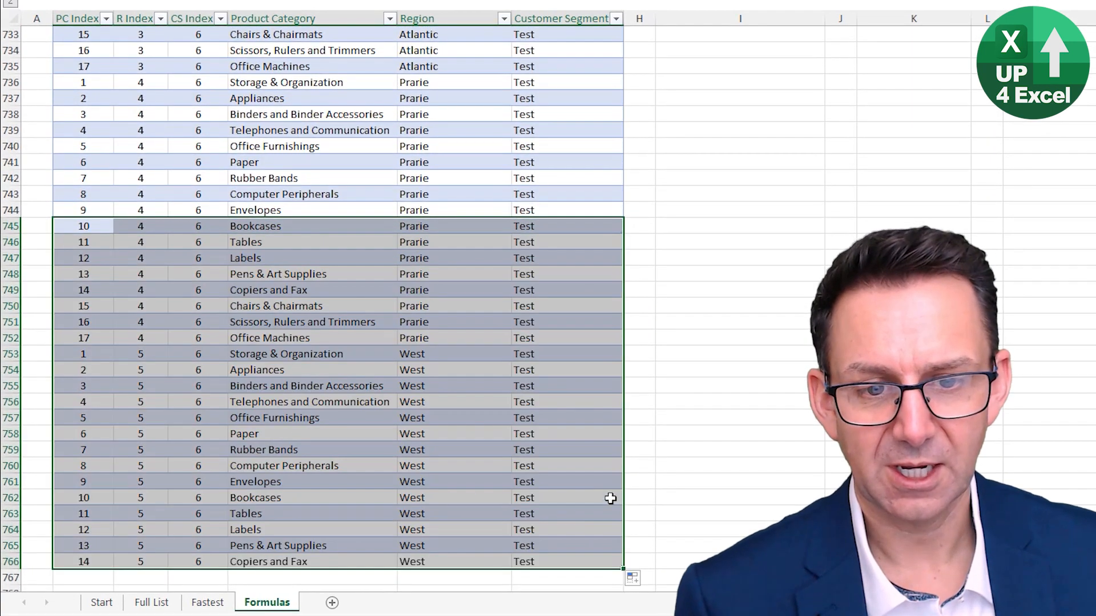
scroll(571, 454, down, 5)
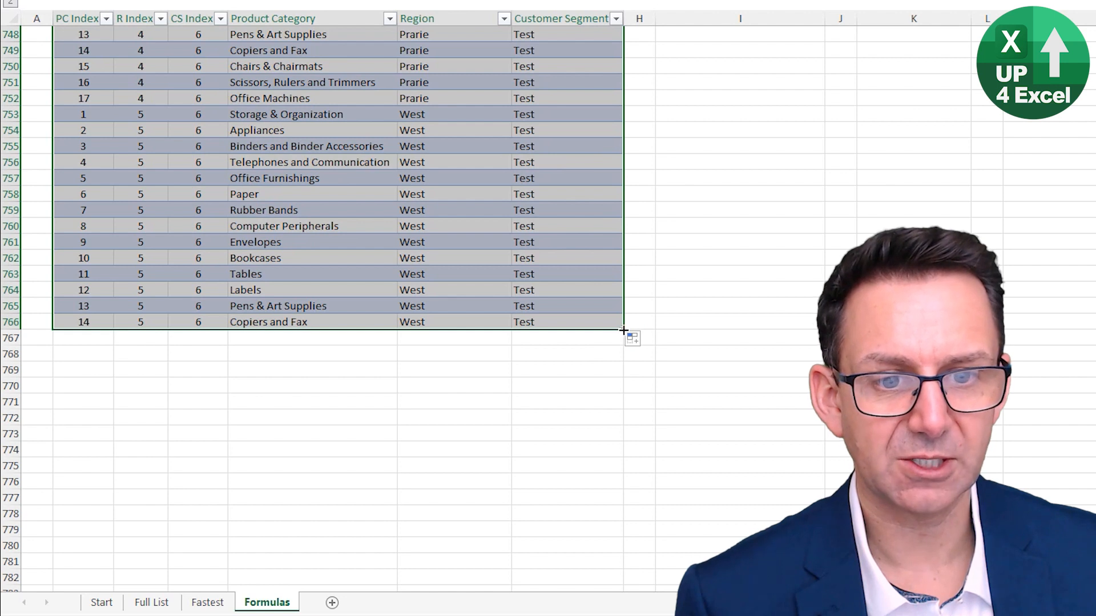
drag(623, 329, 623, 522)
drag(644, 584, 622, 517)
scroll(574, 467, down, 5)
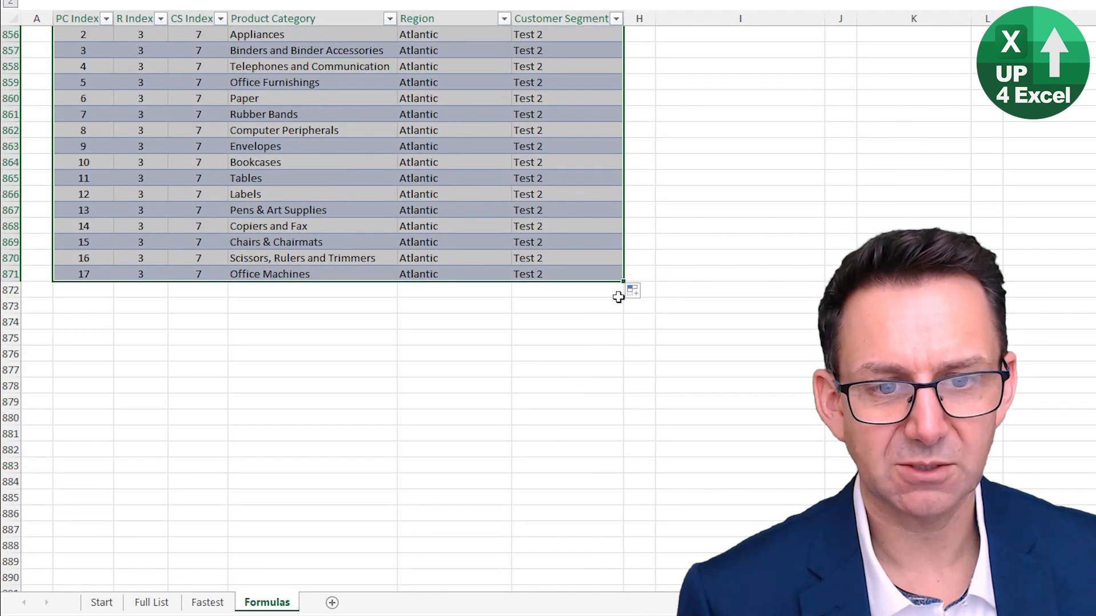
drag(626, 284, 594, 533)
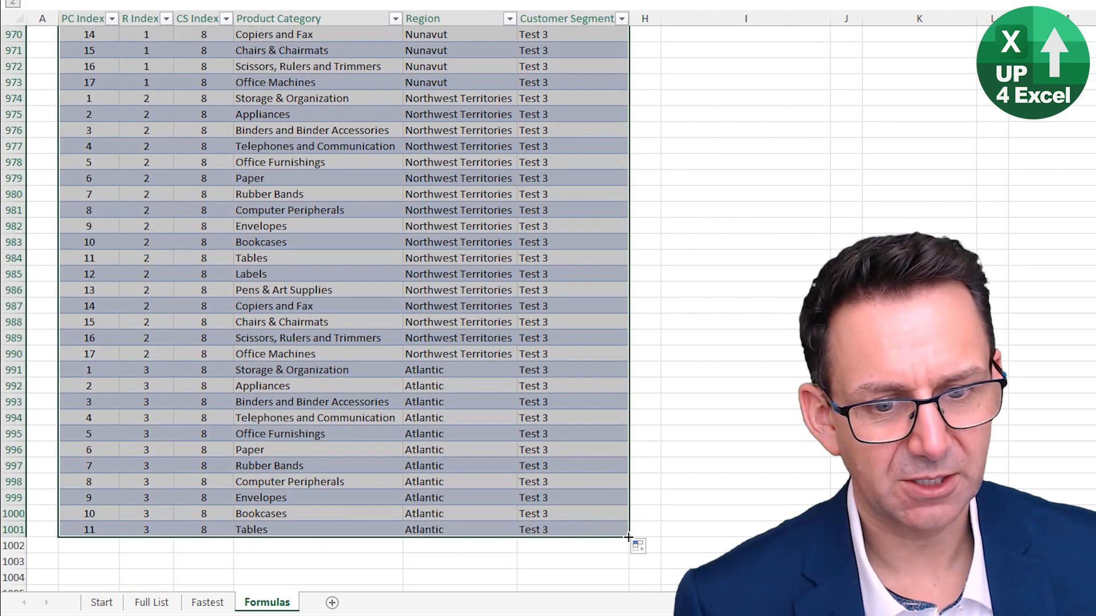
drag(628, 537, 553, 471)
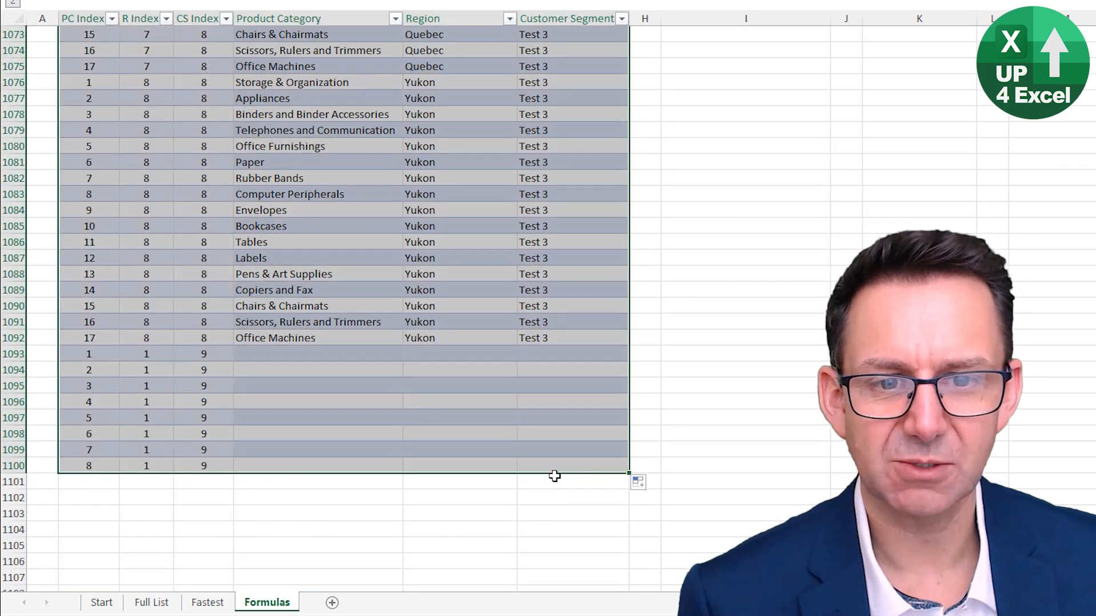
Check the first surplus row's Product Category cell, E1093, and return to the Total Number of Combinations heading in E1
click(279, 353)
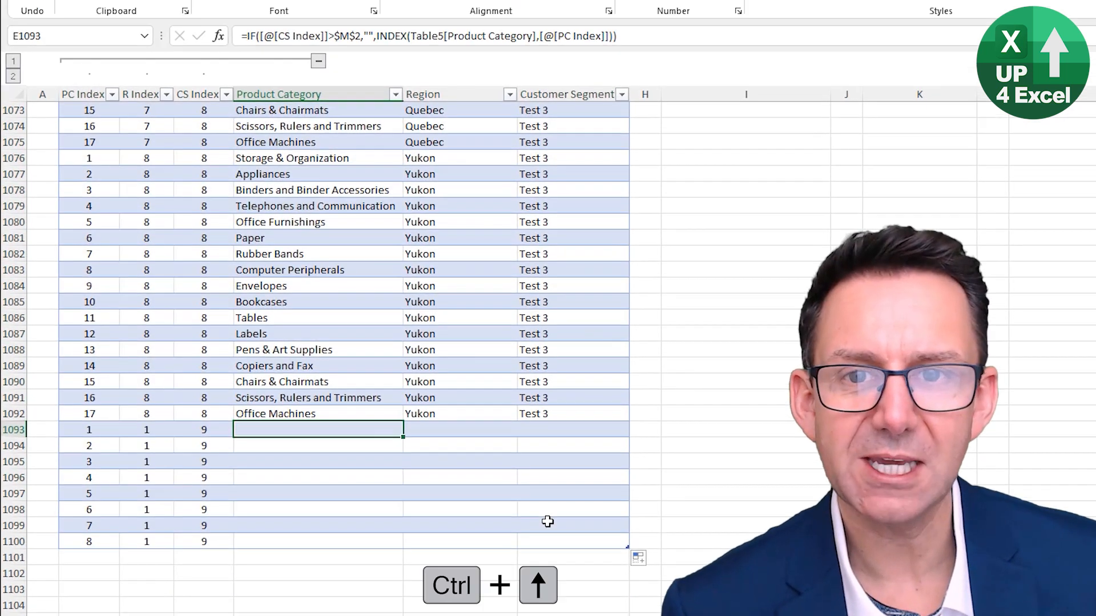
key(ctrl+Up)
key(ctrl+Up)
key(ctrl+Up)
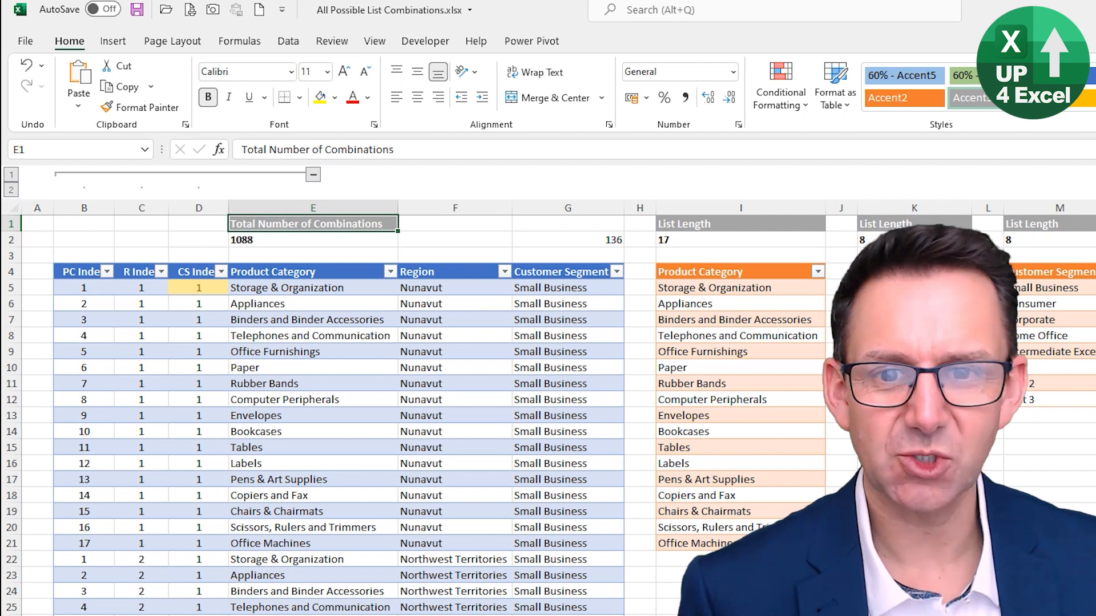
Examine the formulas in the upper rows of the Product Category, Region and Customer Segment columns of the combinations table
click(361, 286)
click(368, 349)
click(478, 337)
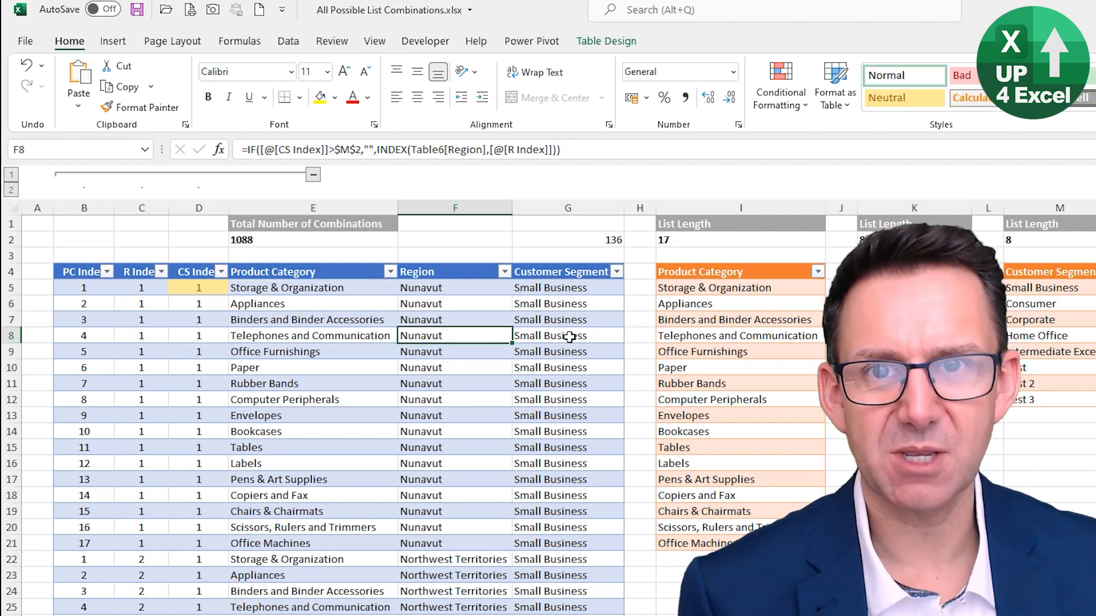
click(565, 338)
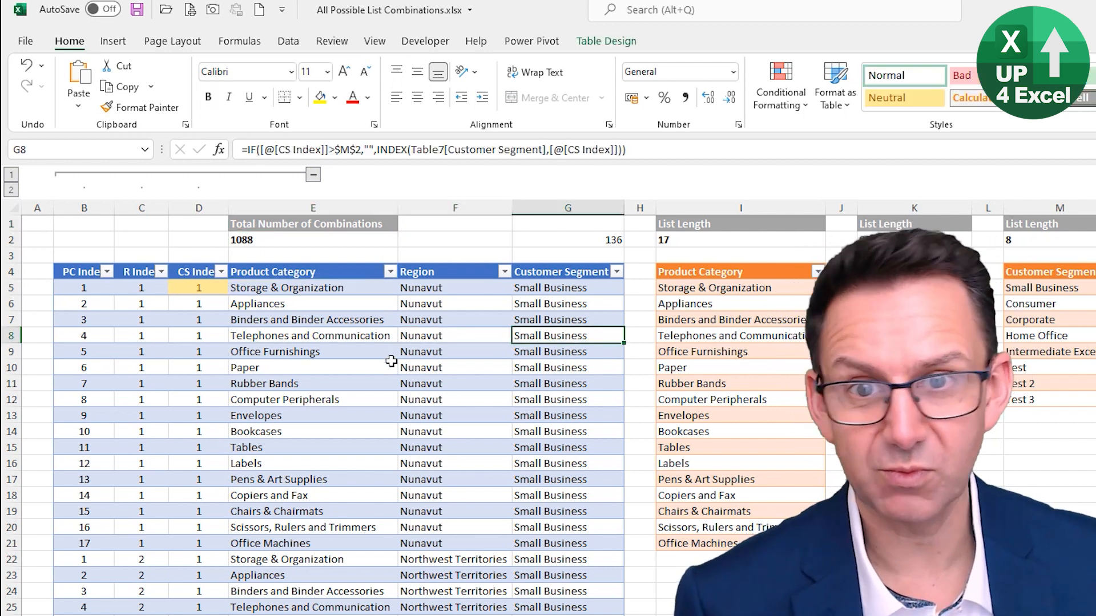